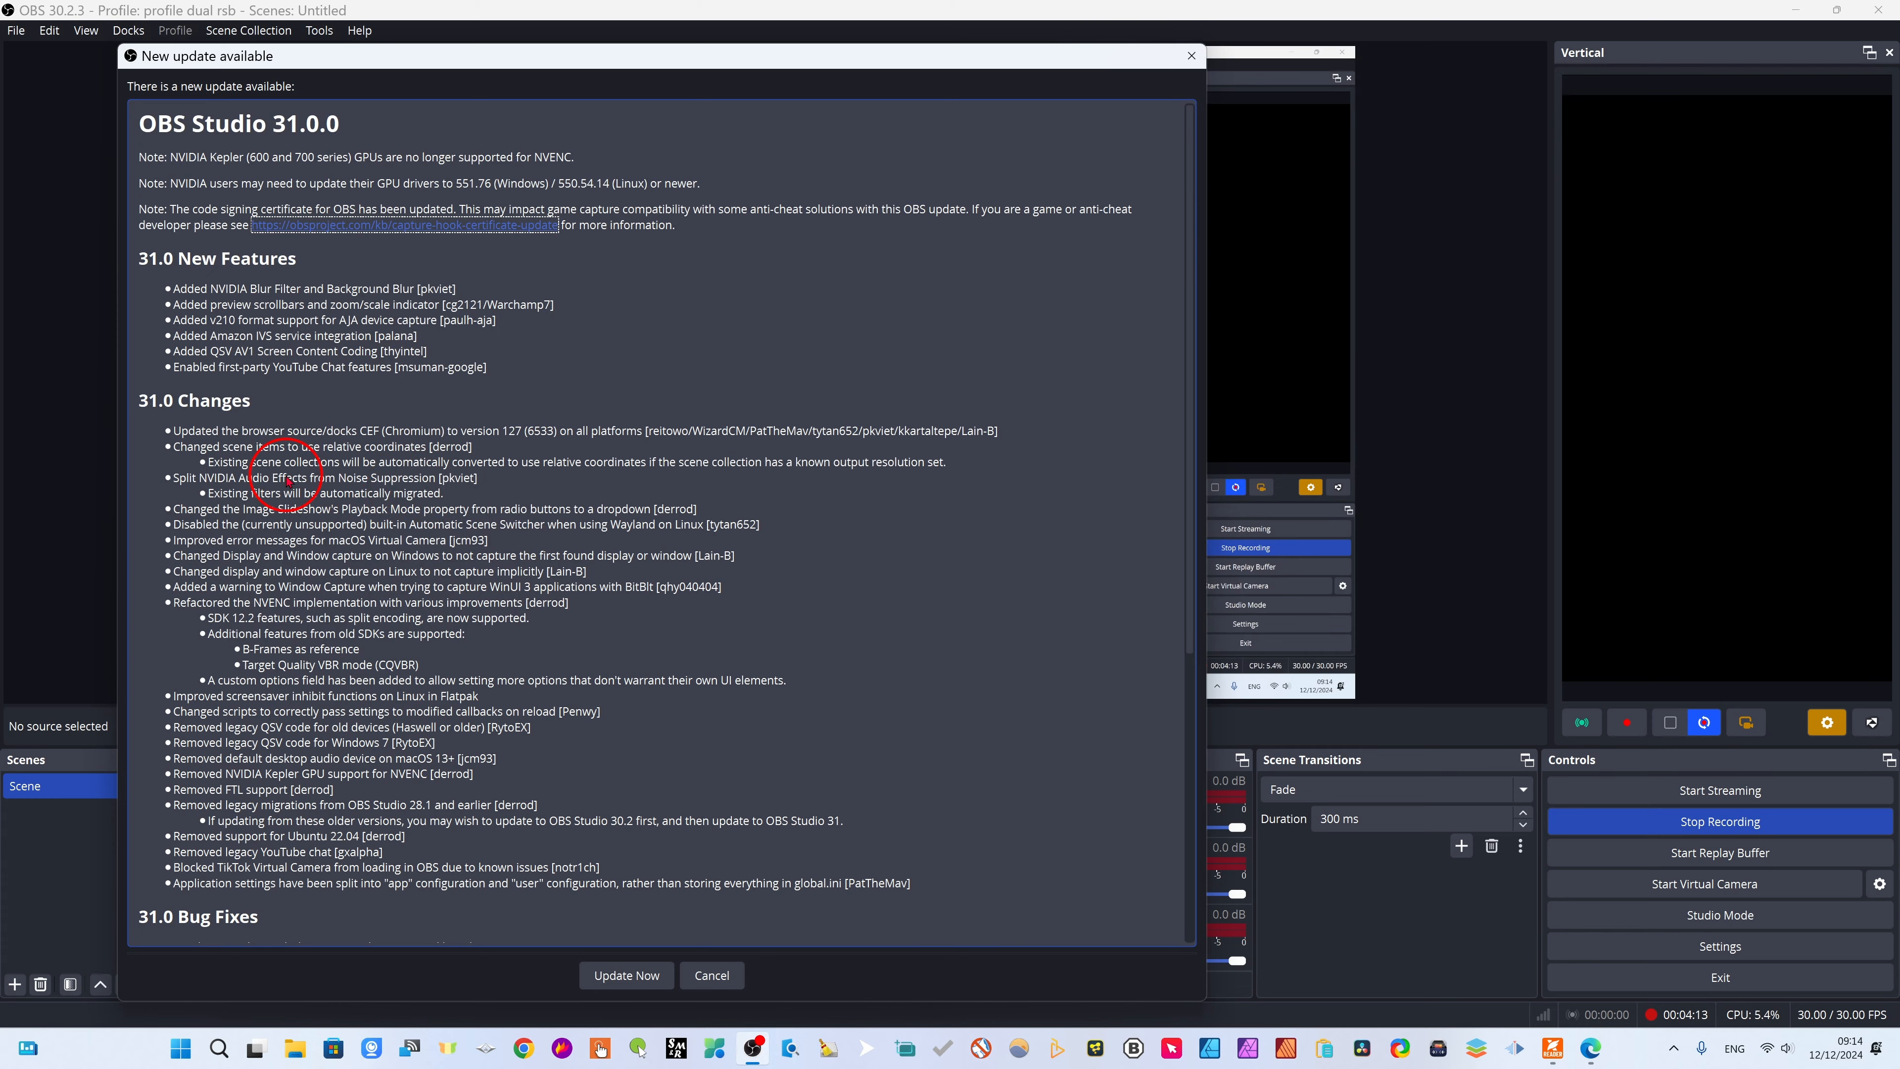
Read through the OBS Studio 31.0.0 release notes and start the update
scroll(473, 618, "down", 9)
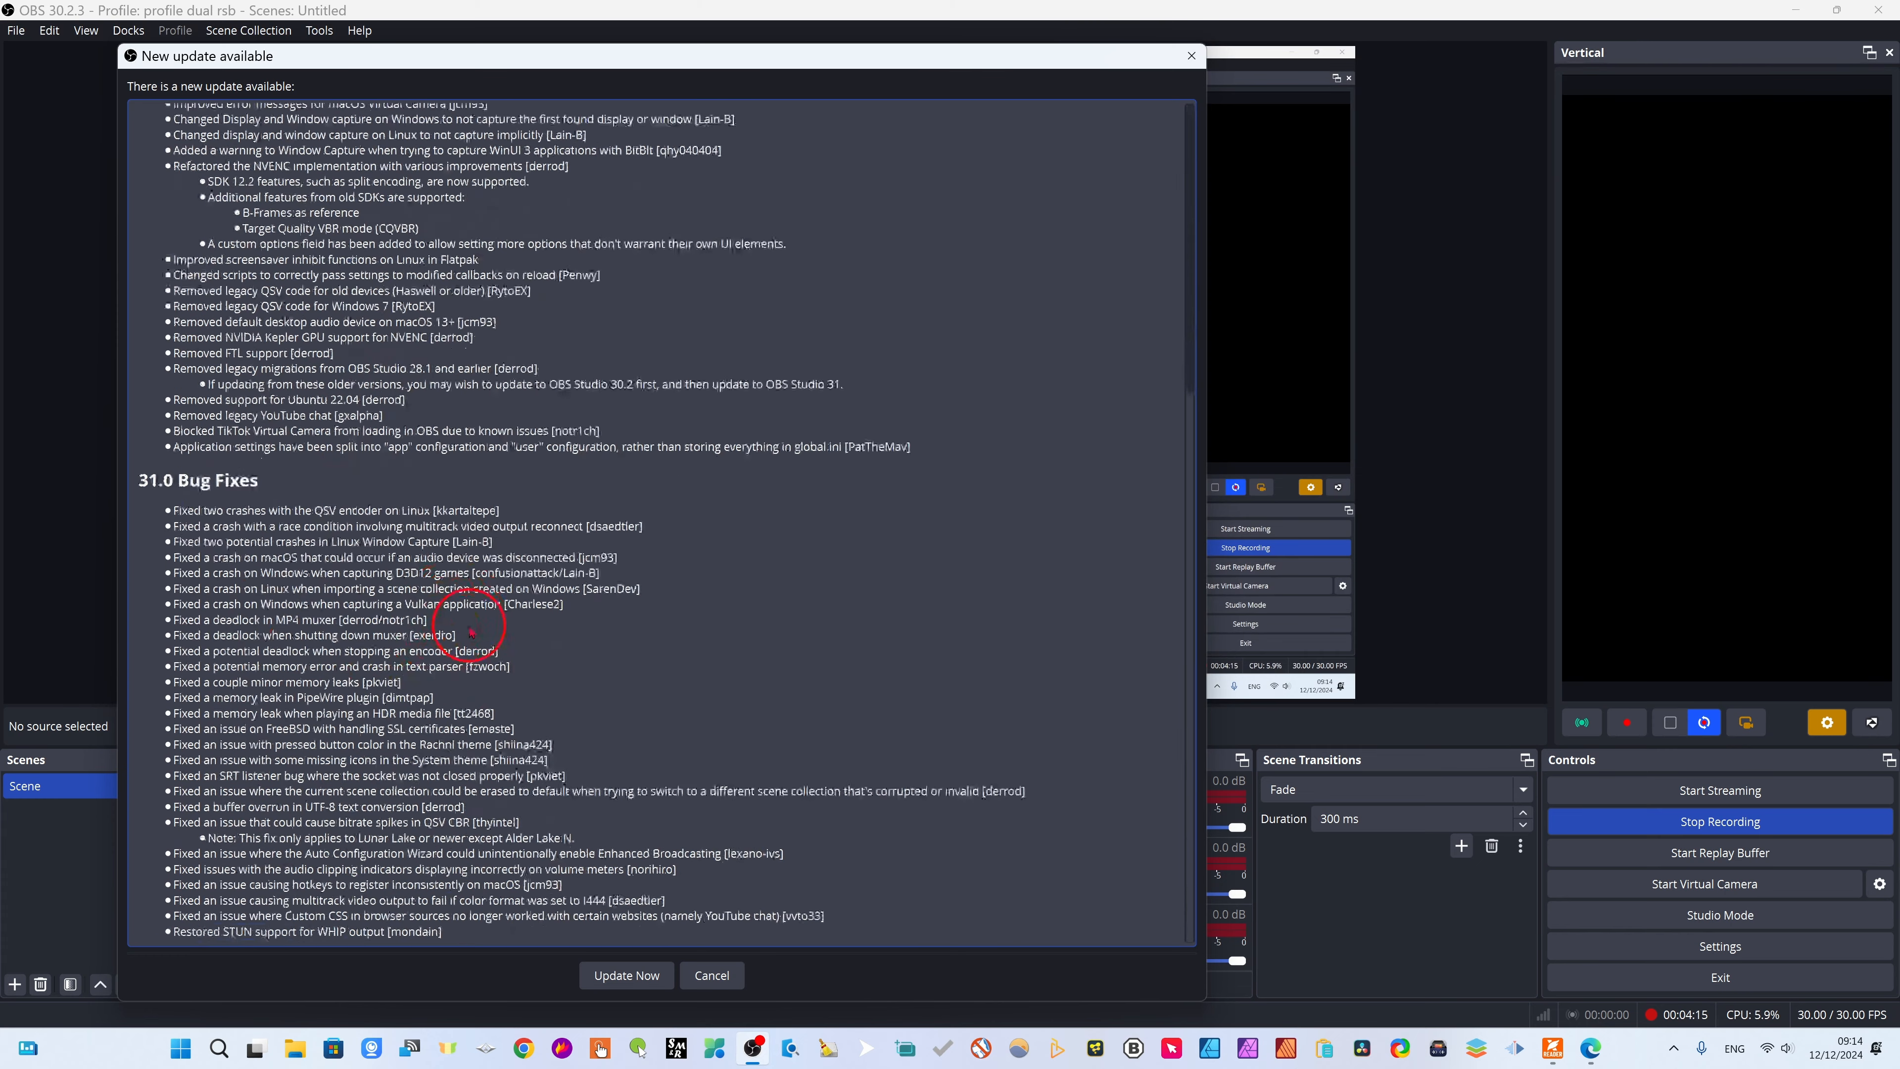
scroll(485, 621, "up", 11)
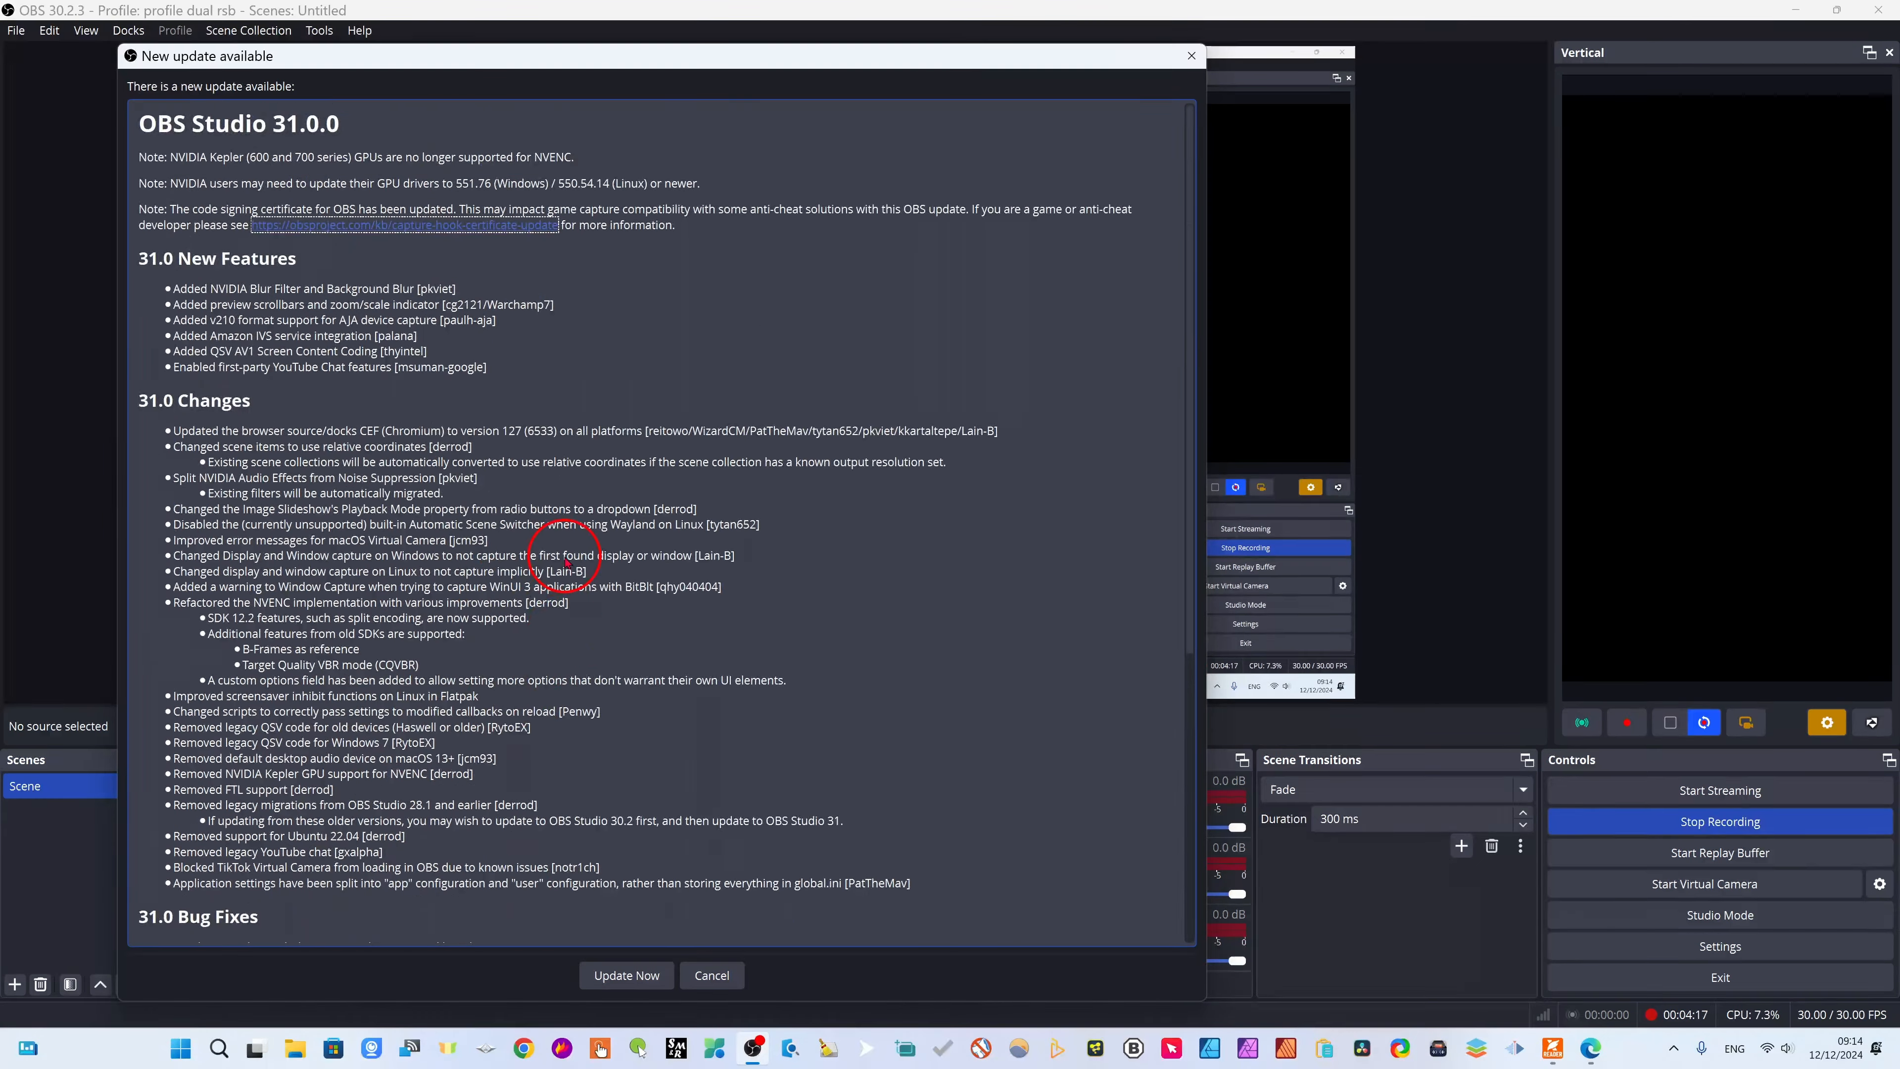
scroll(615, 870, "down", 11)
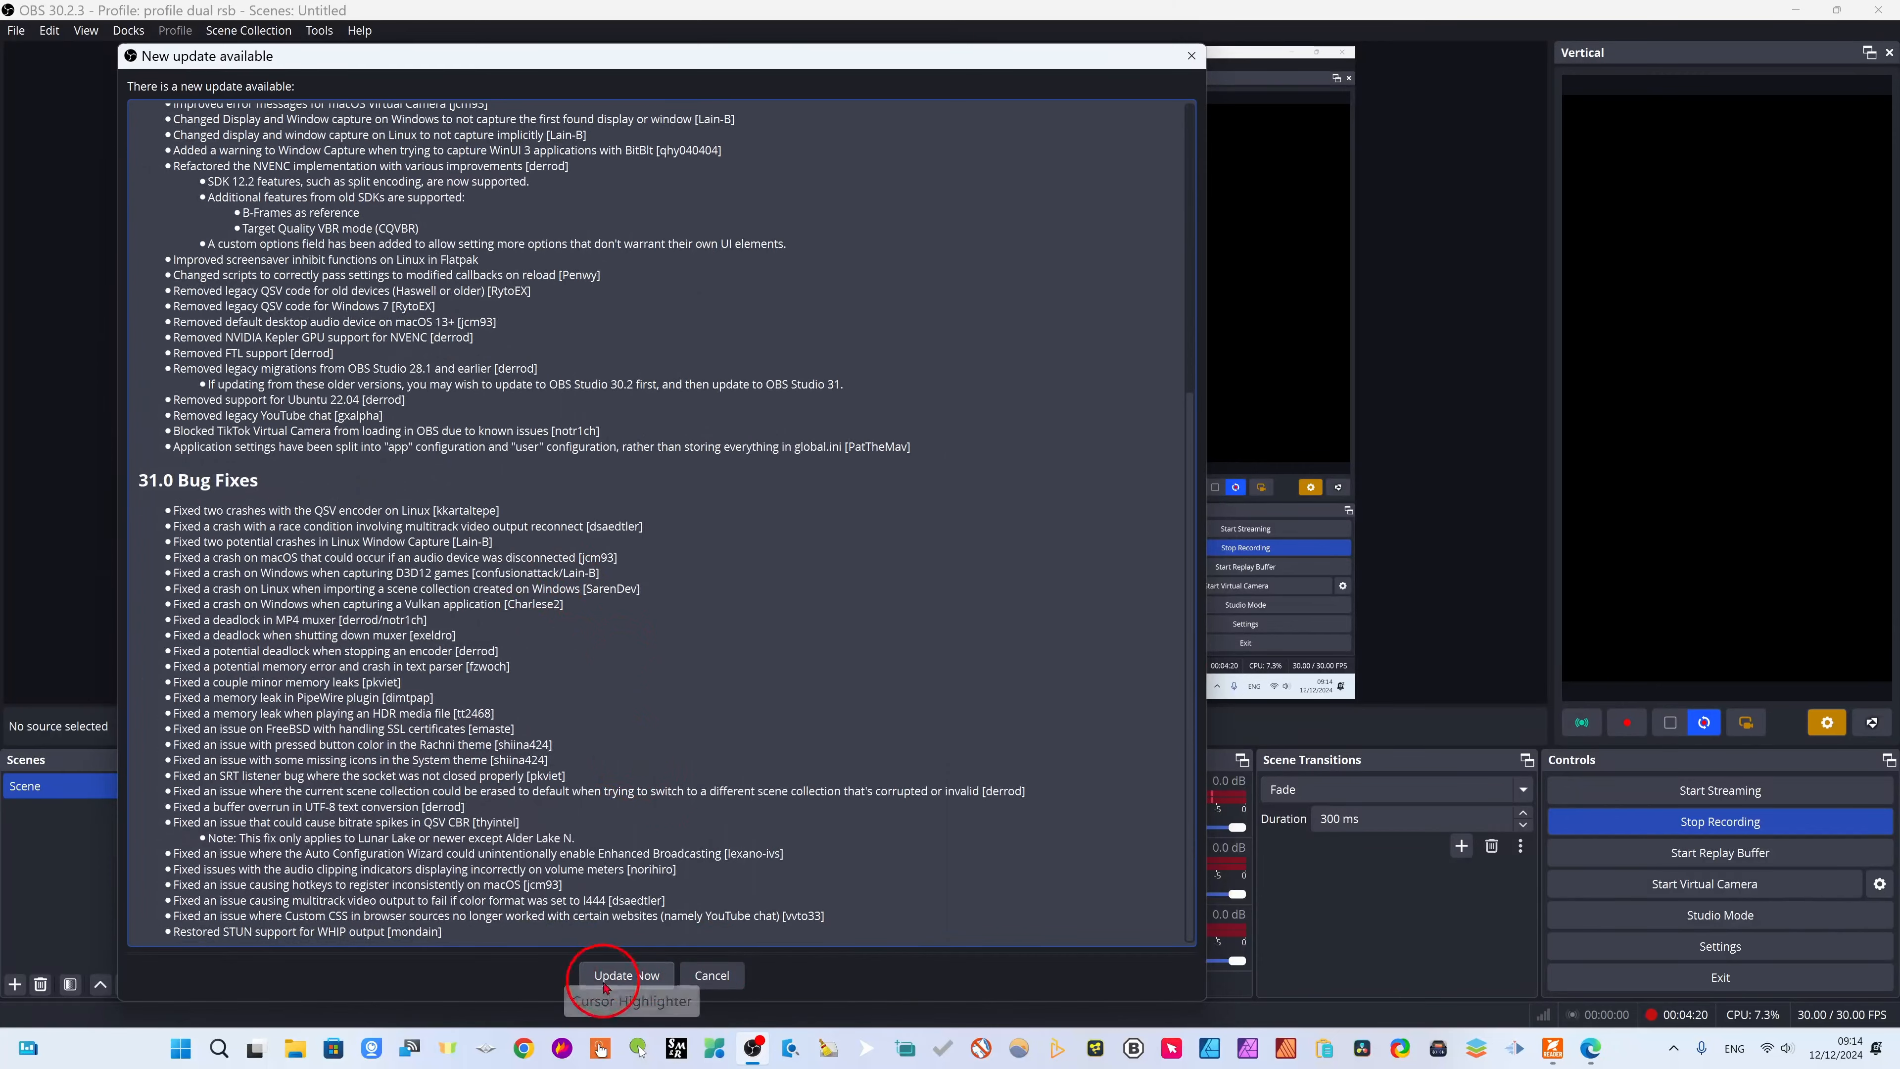
left_click(627, 974)
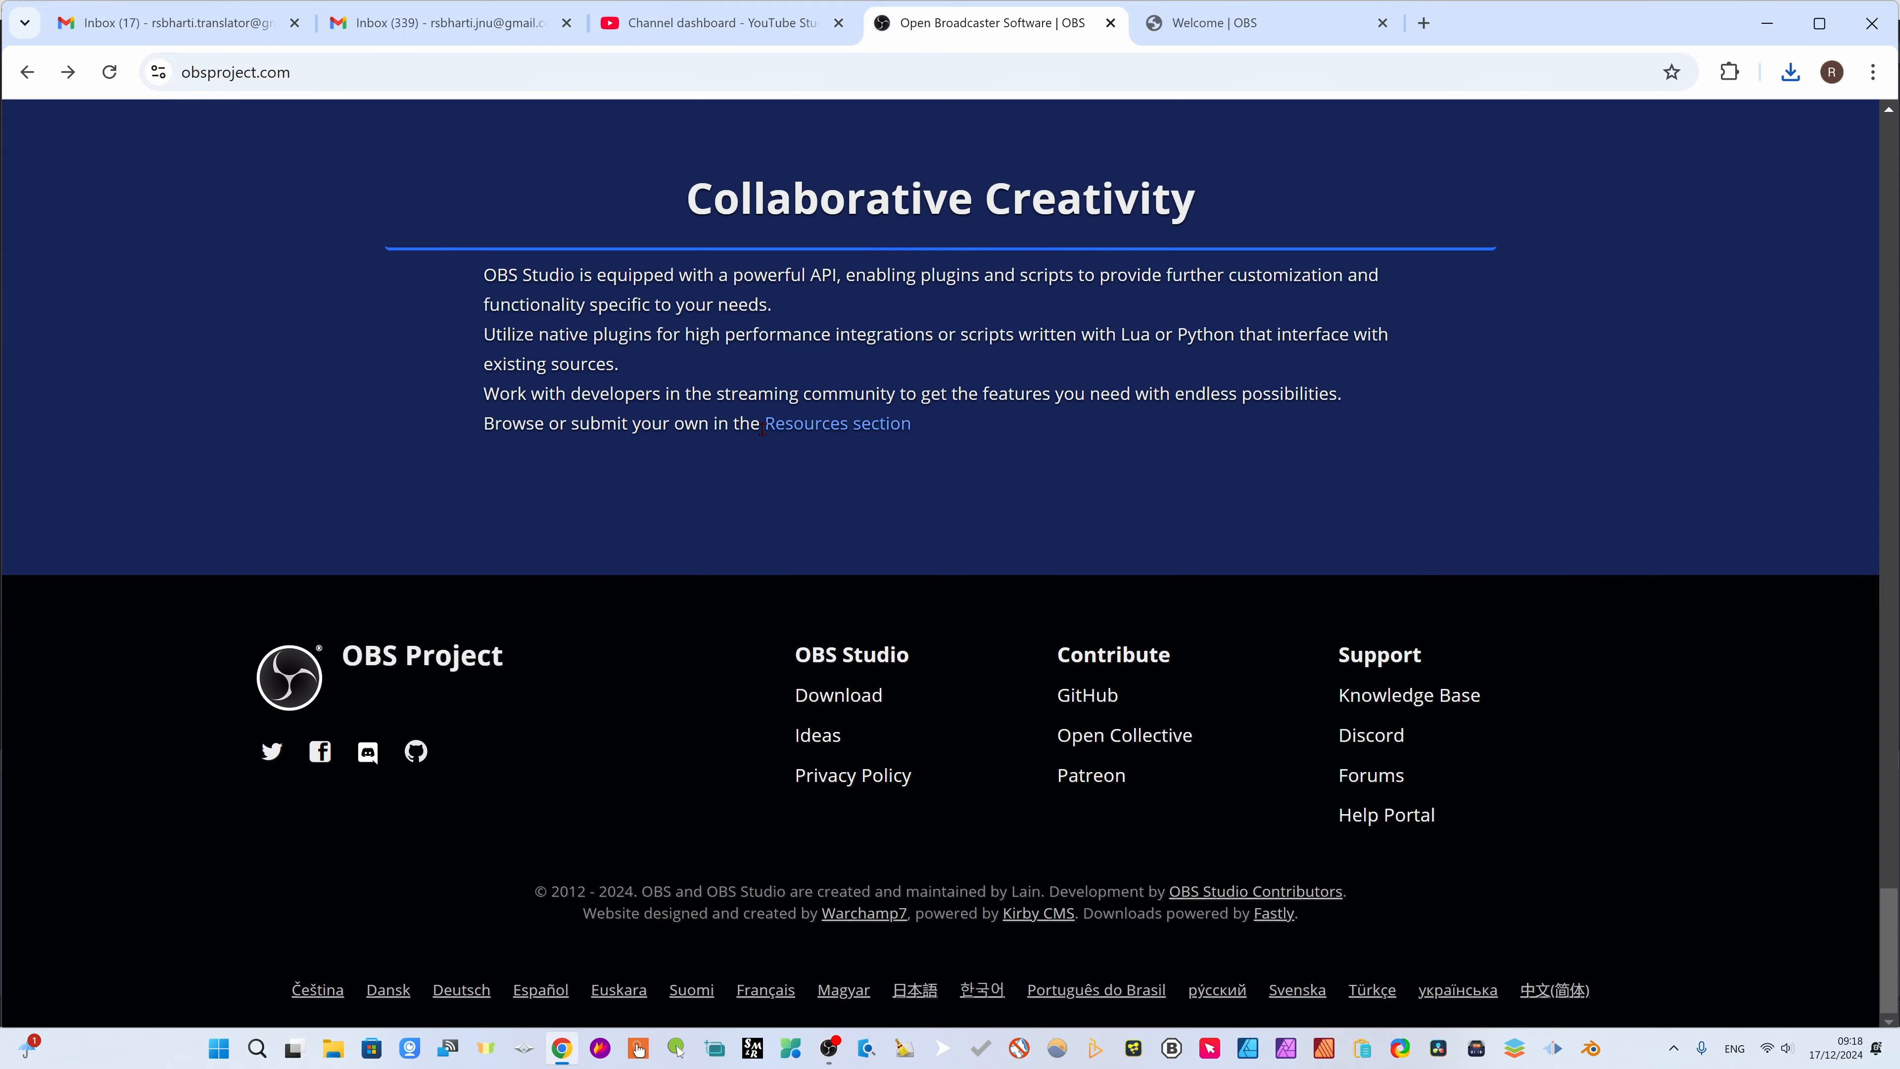
Look over the OBS Studio home page at obsproject.com, including its sponsors, features and download options
scroll(762, 429, "up", 20)
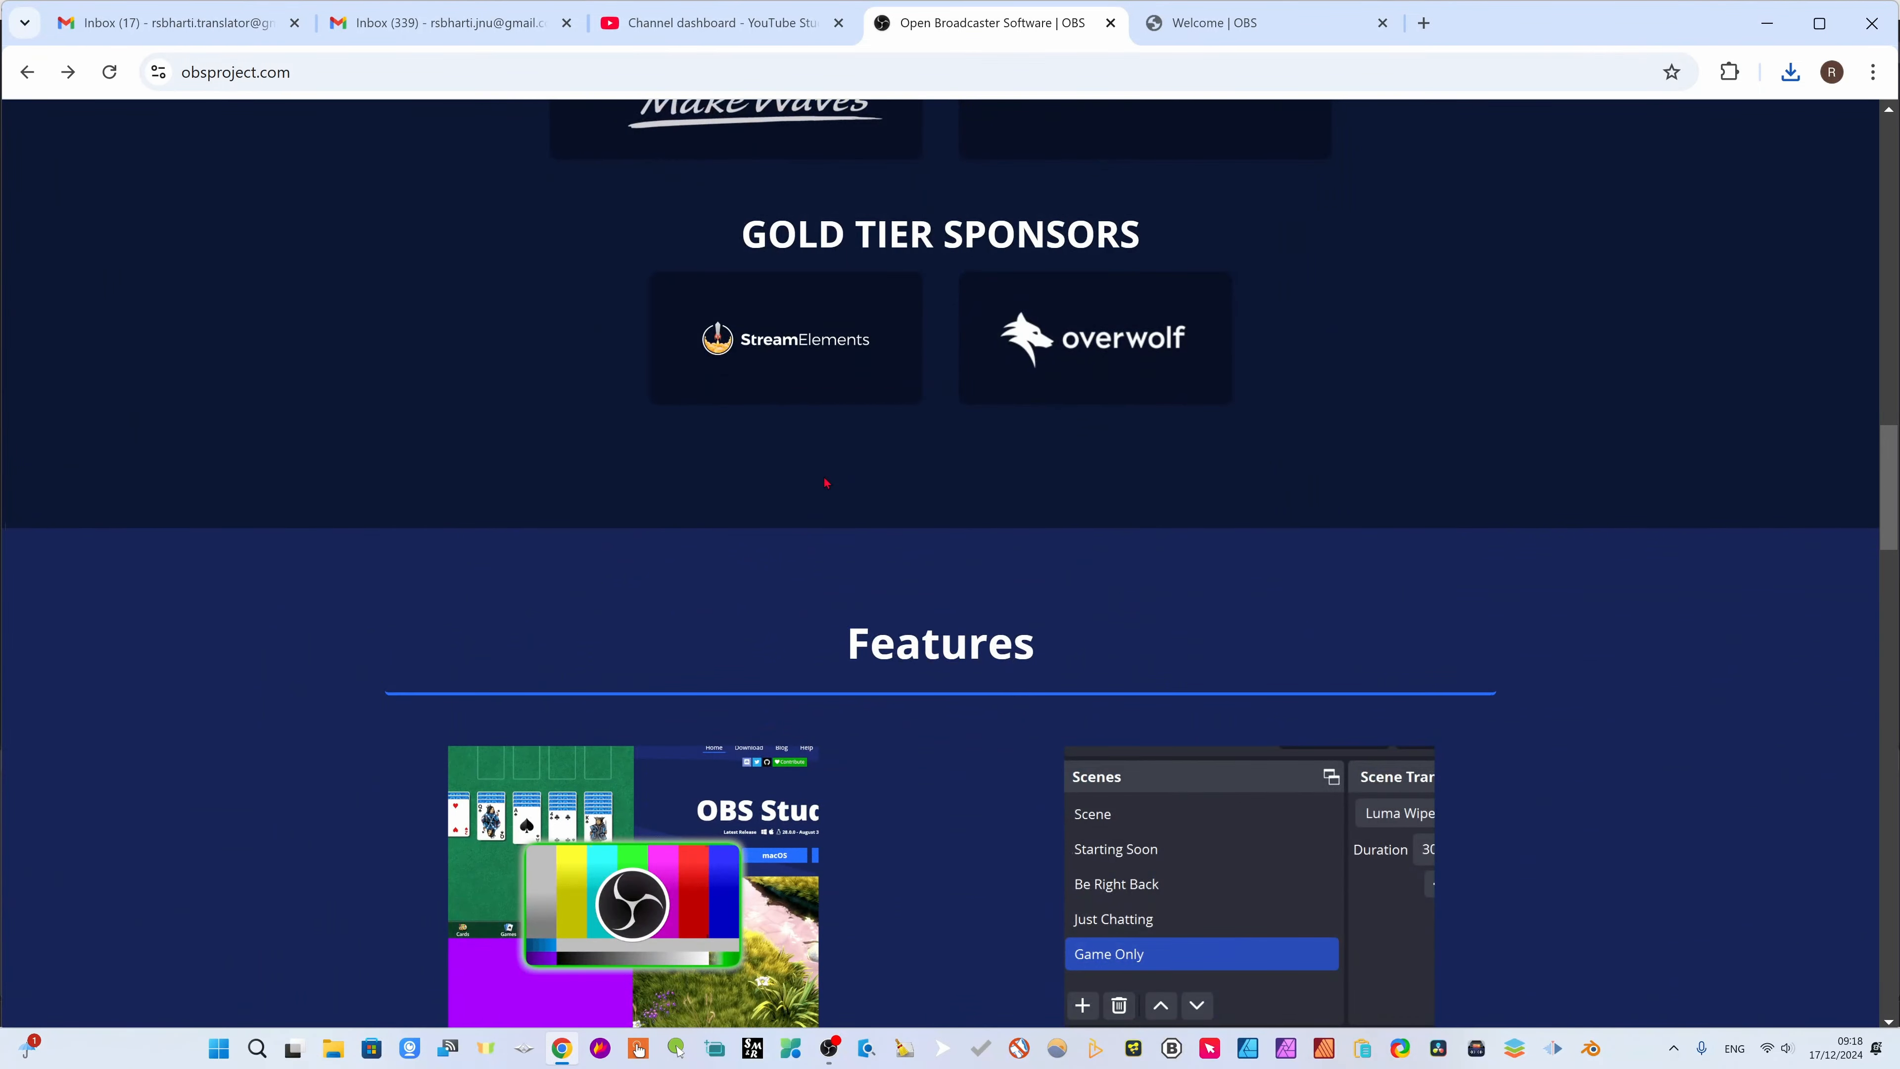
scroll(824, 479, "up", 15)
scroll(823, 477, "down", 20)
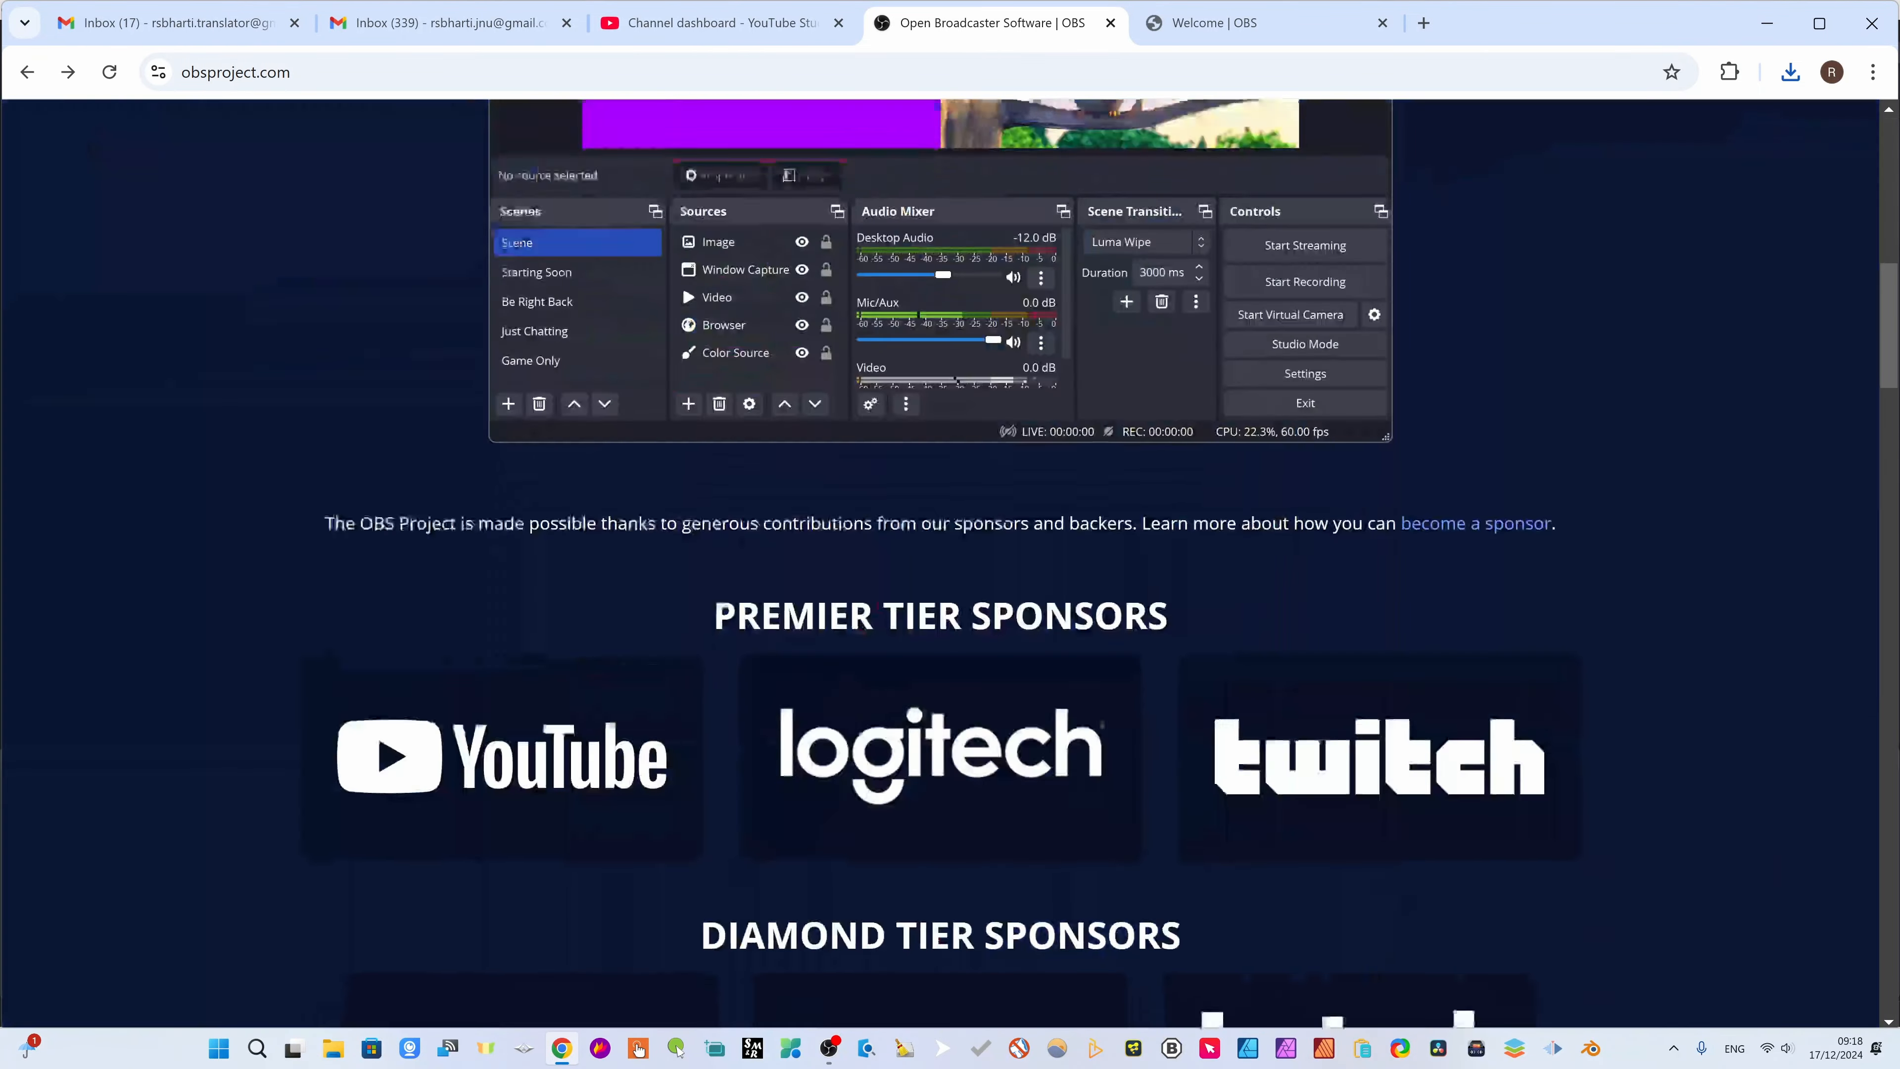
scroll(888, 624, "down", 3)
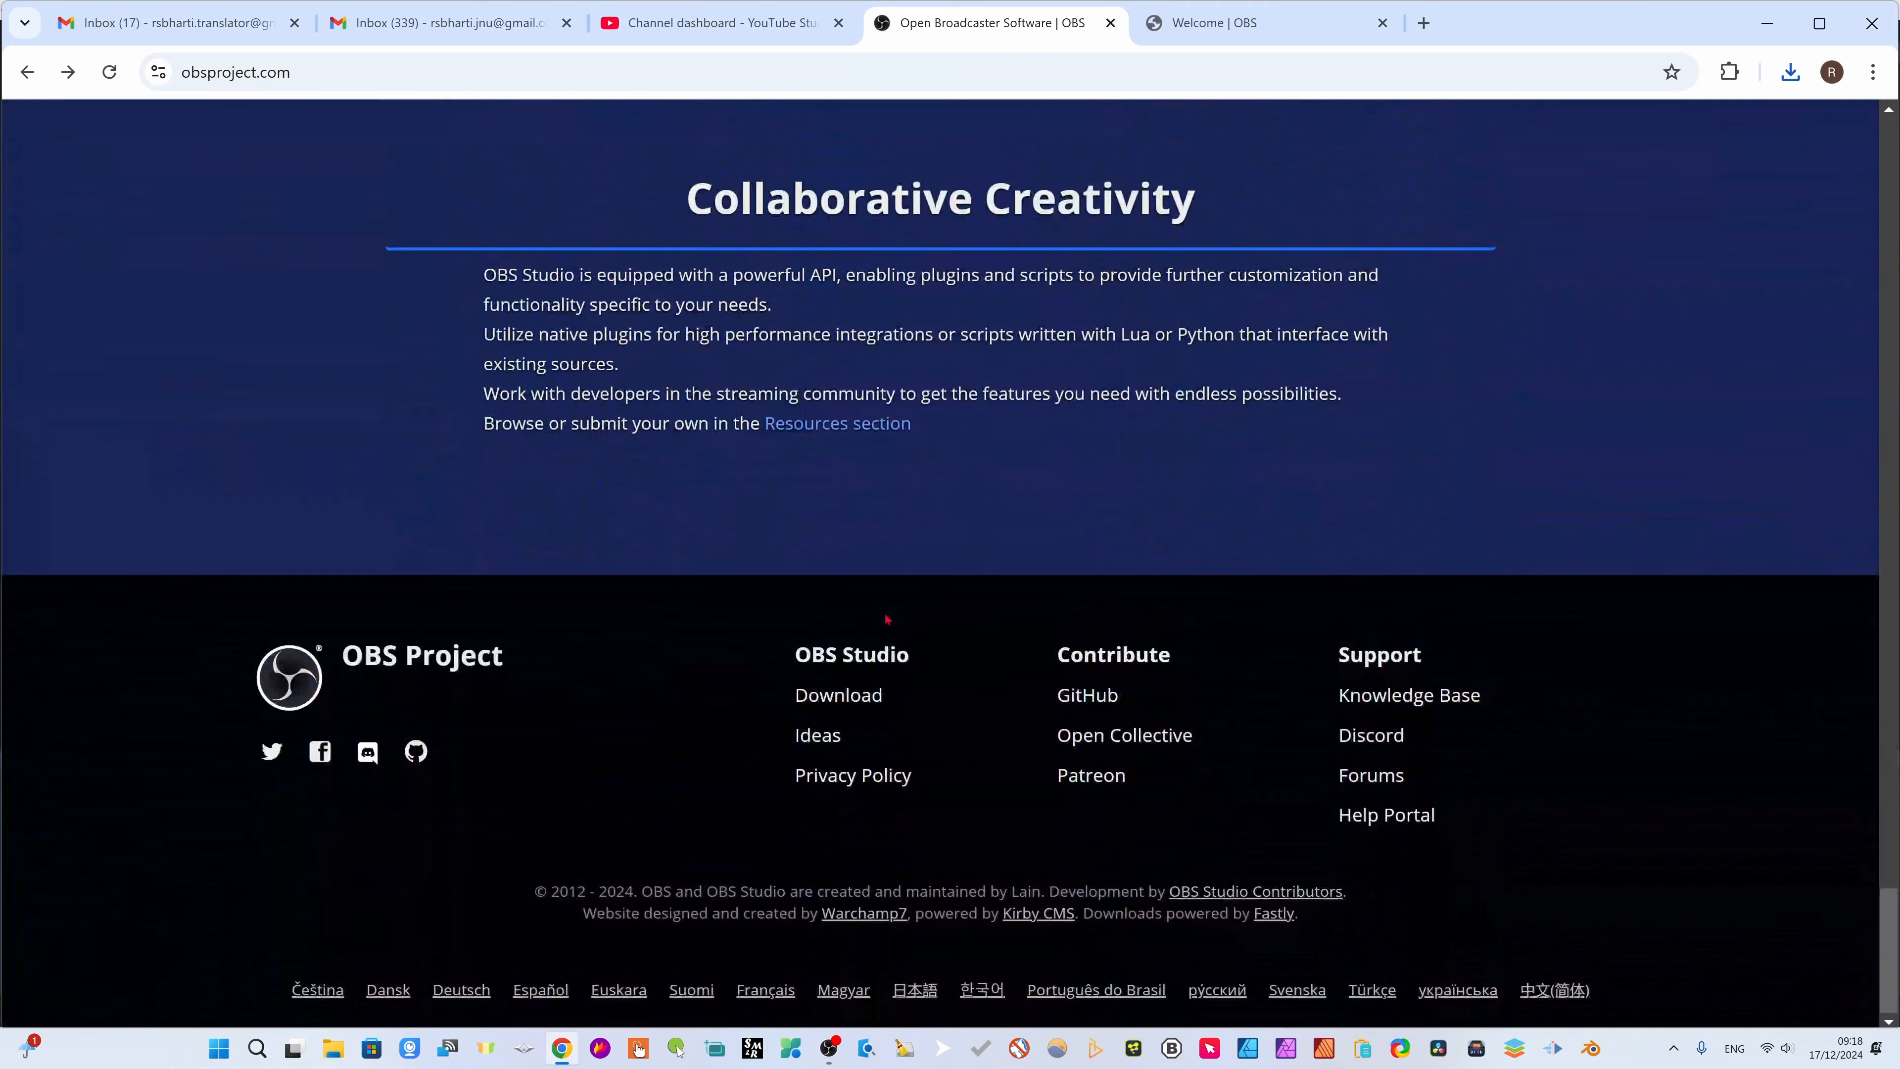
scroll(905, 627, "up", 15)
scroll(917, 629, "up", 10)
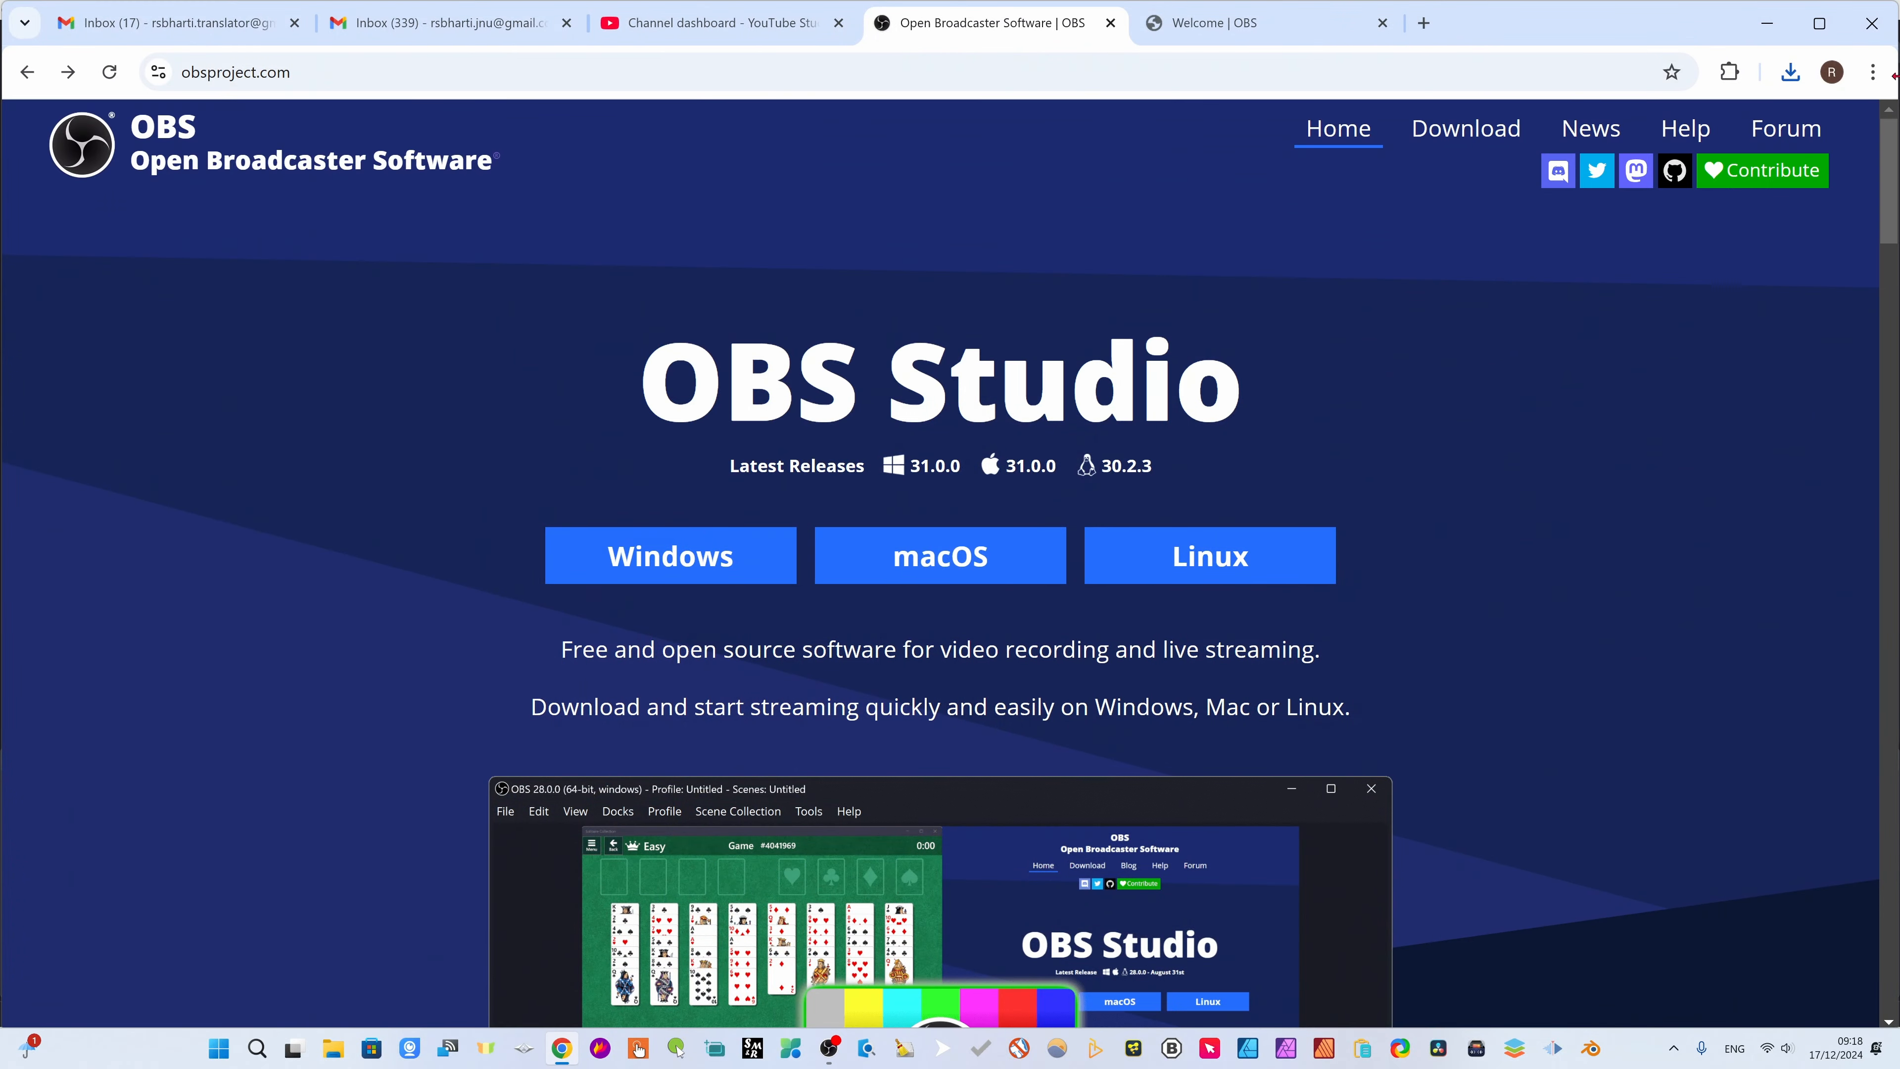
Run the downloaded OBS-Studio-31.0.0 Windows installer as administrator and proceed past the setup's welcome page
left_click(1795, 80)
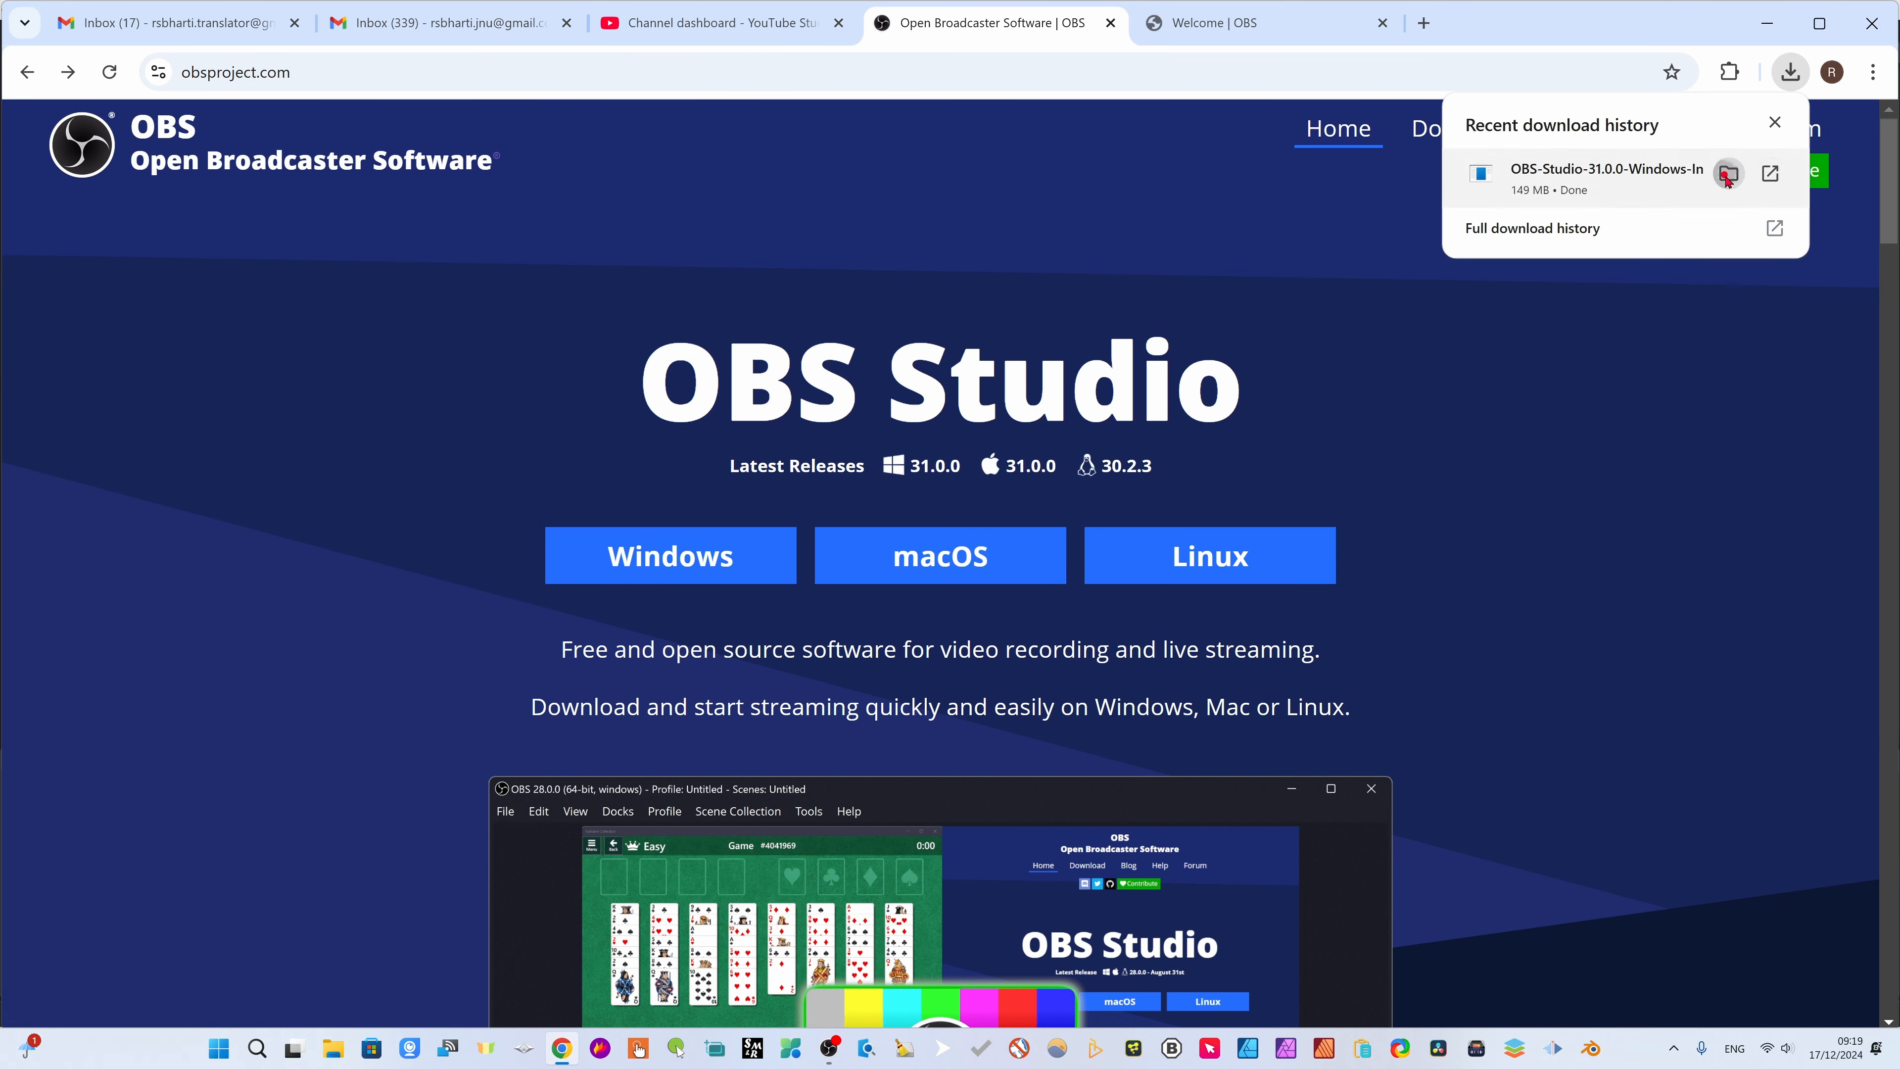
left_click(1726, 175)
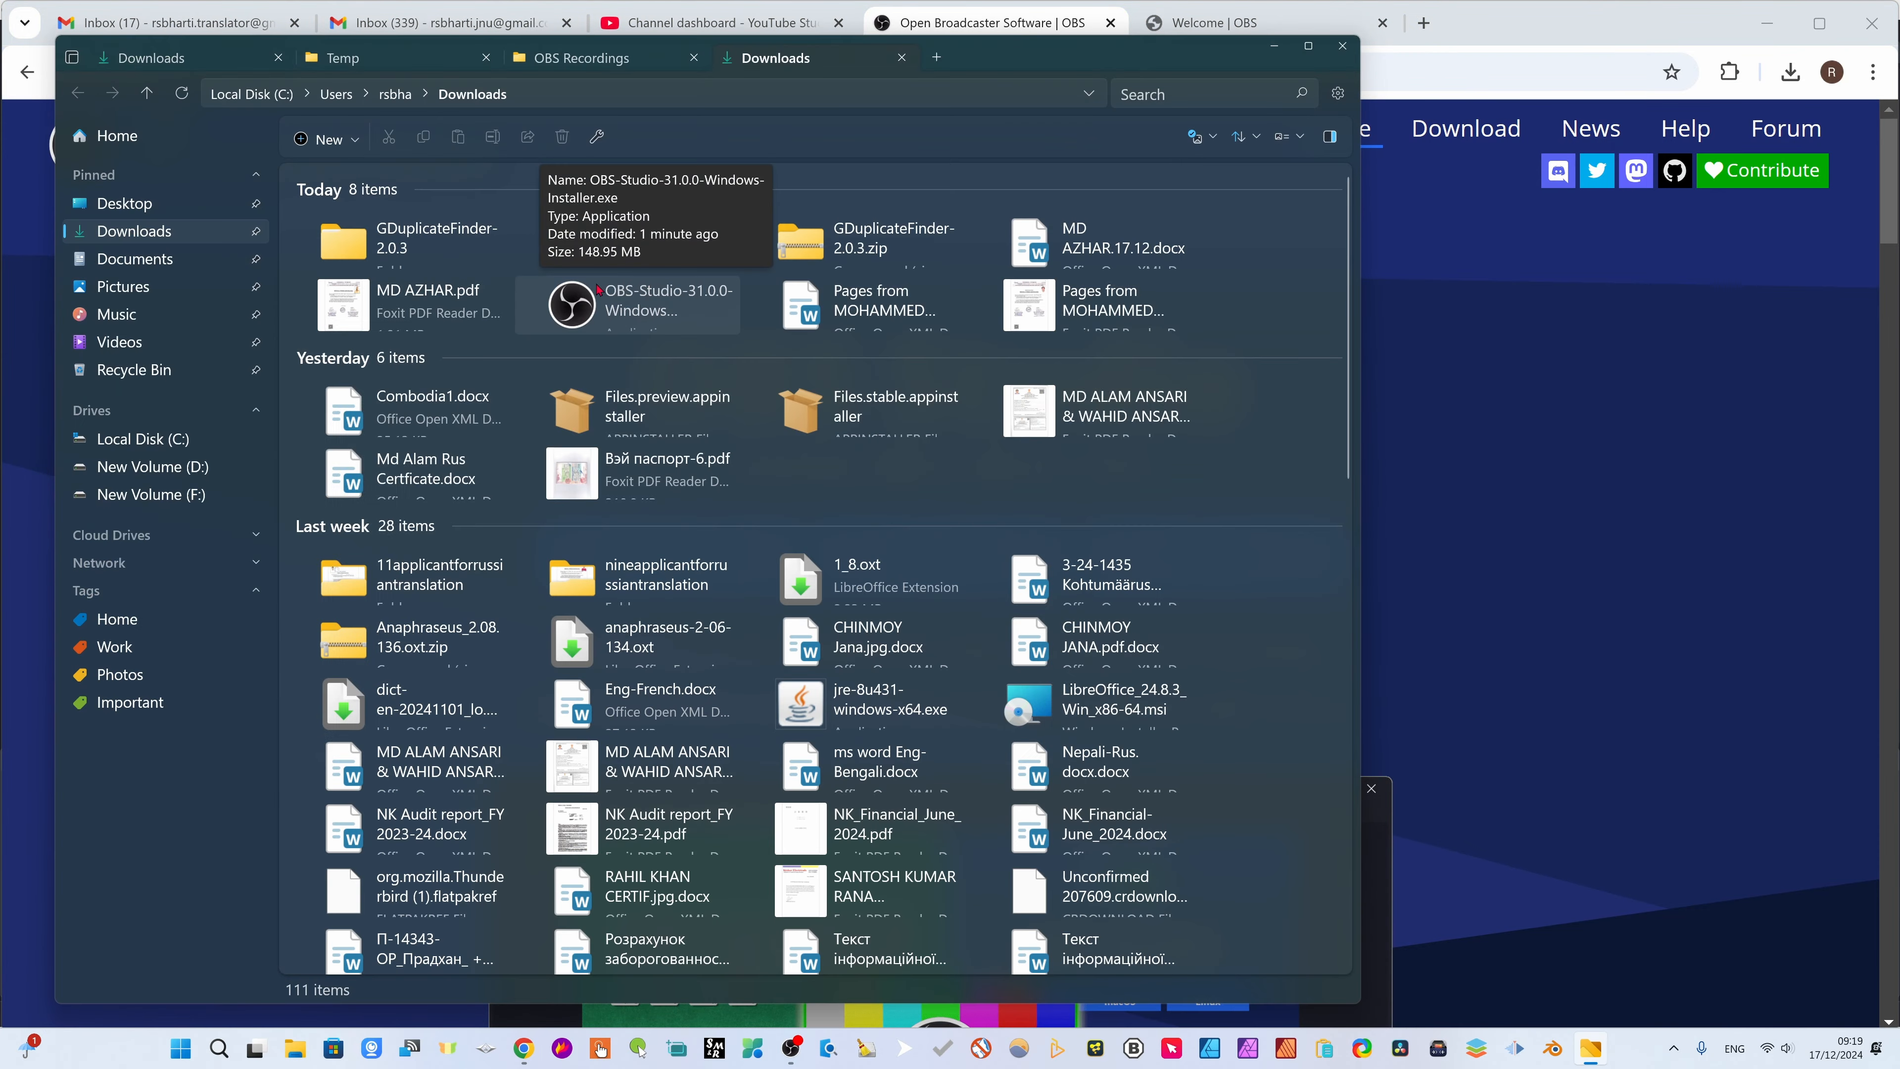
right_click(661, 295)
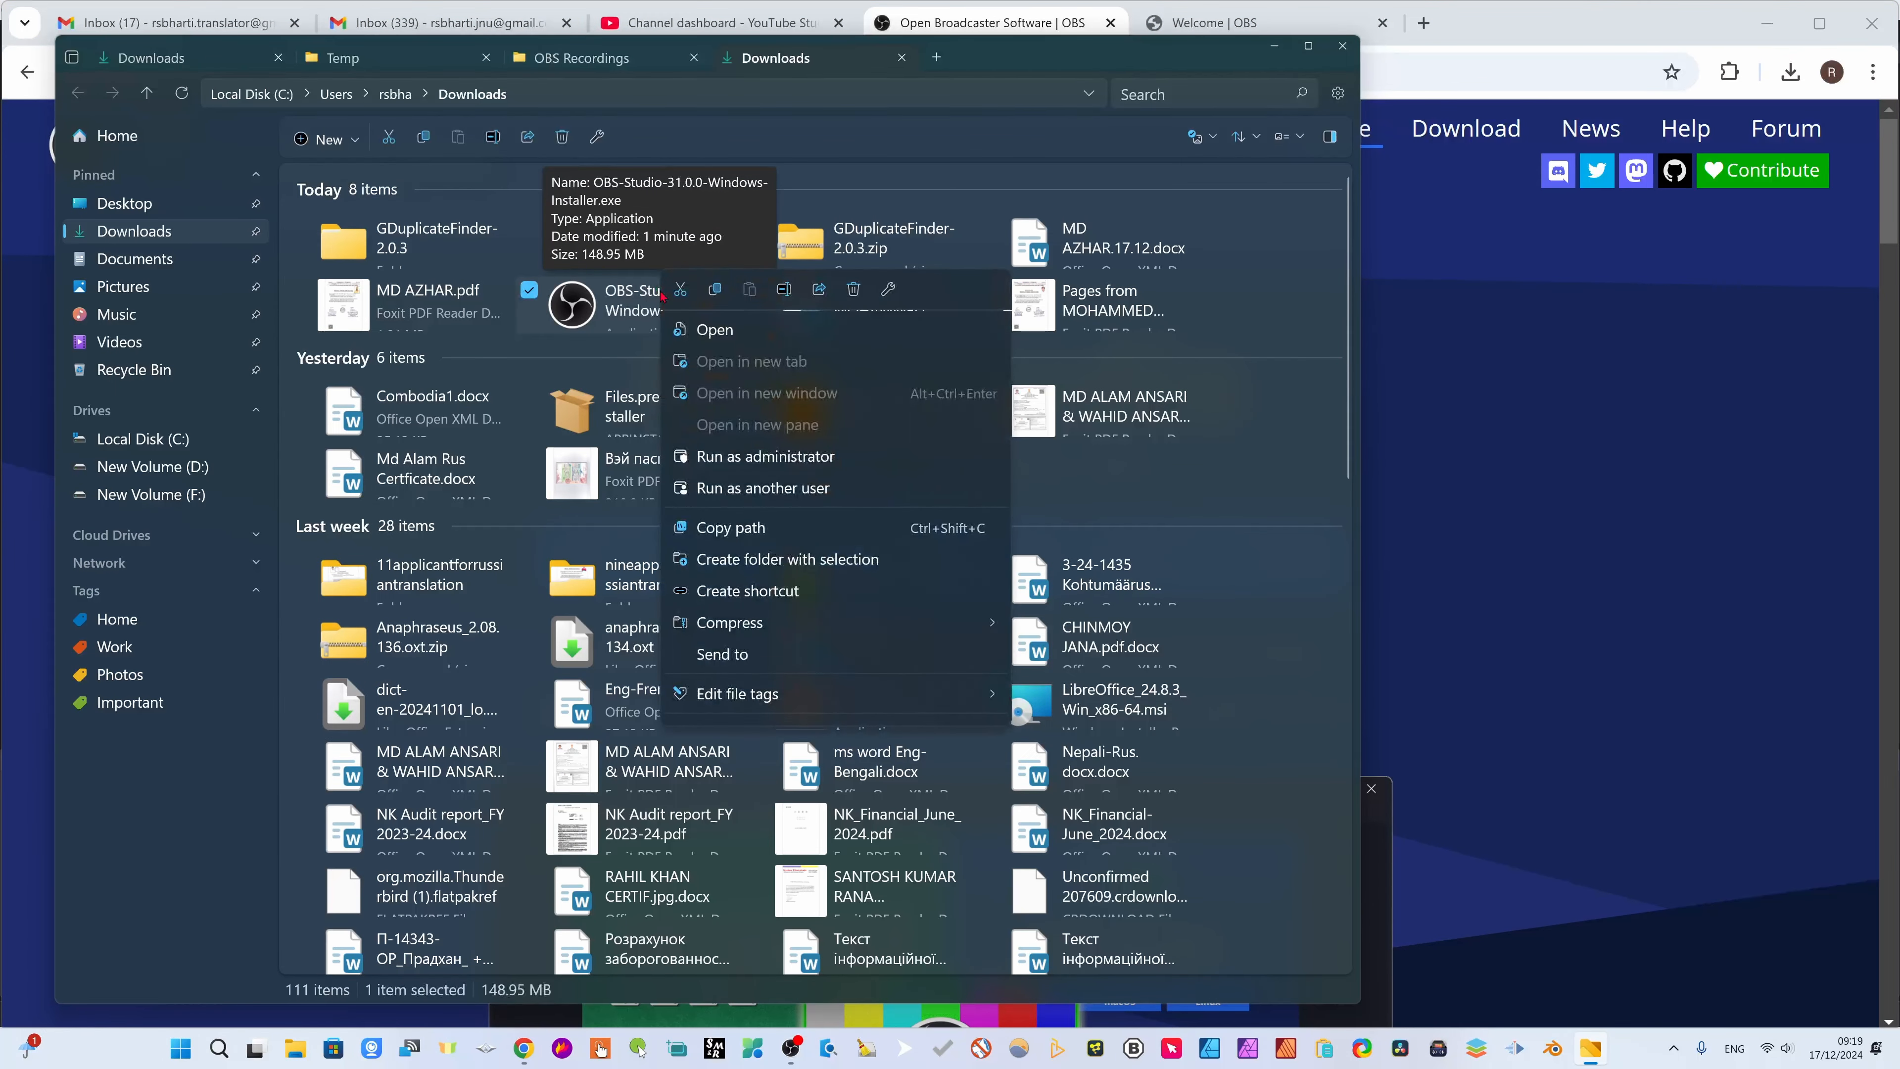
left_click(814, 458)
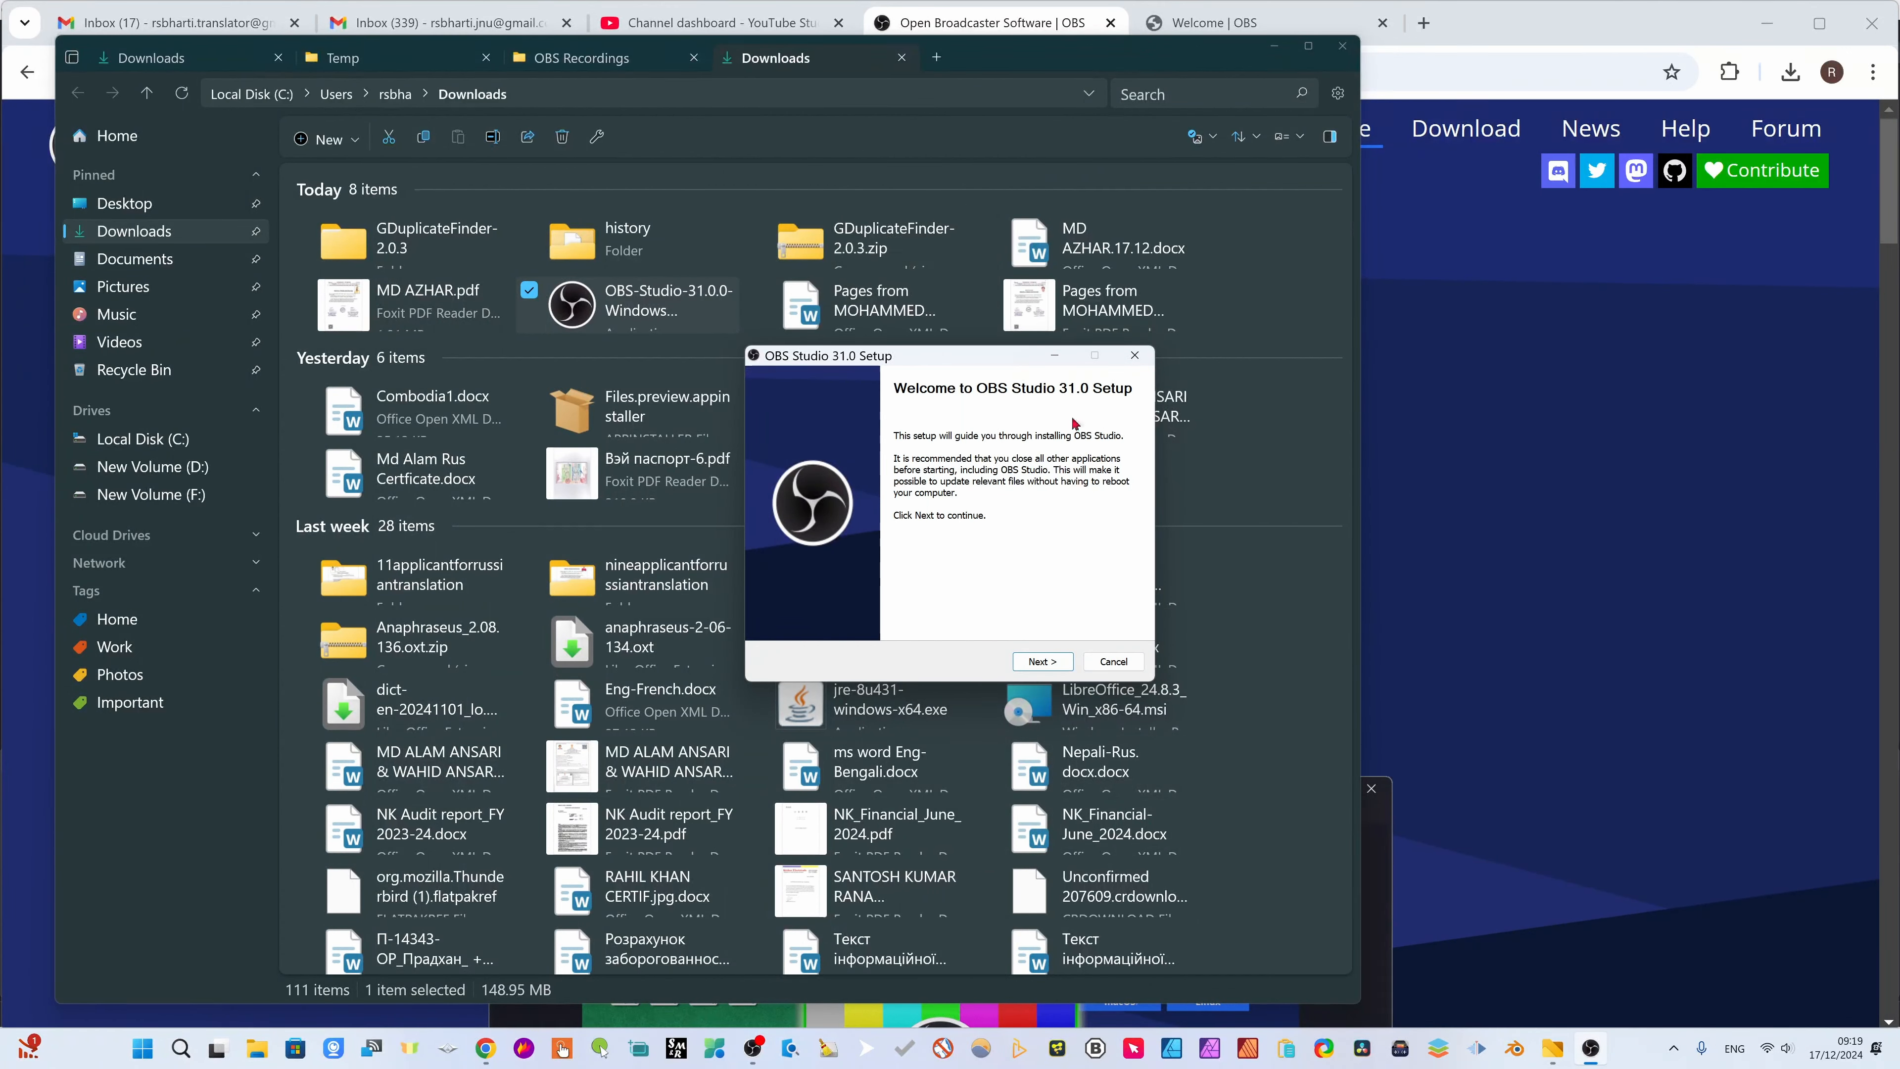
left_click(1036, 664)
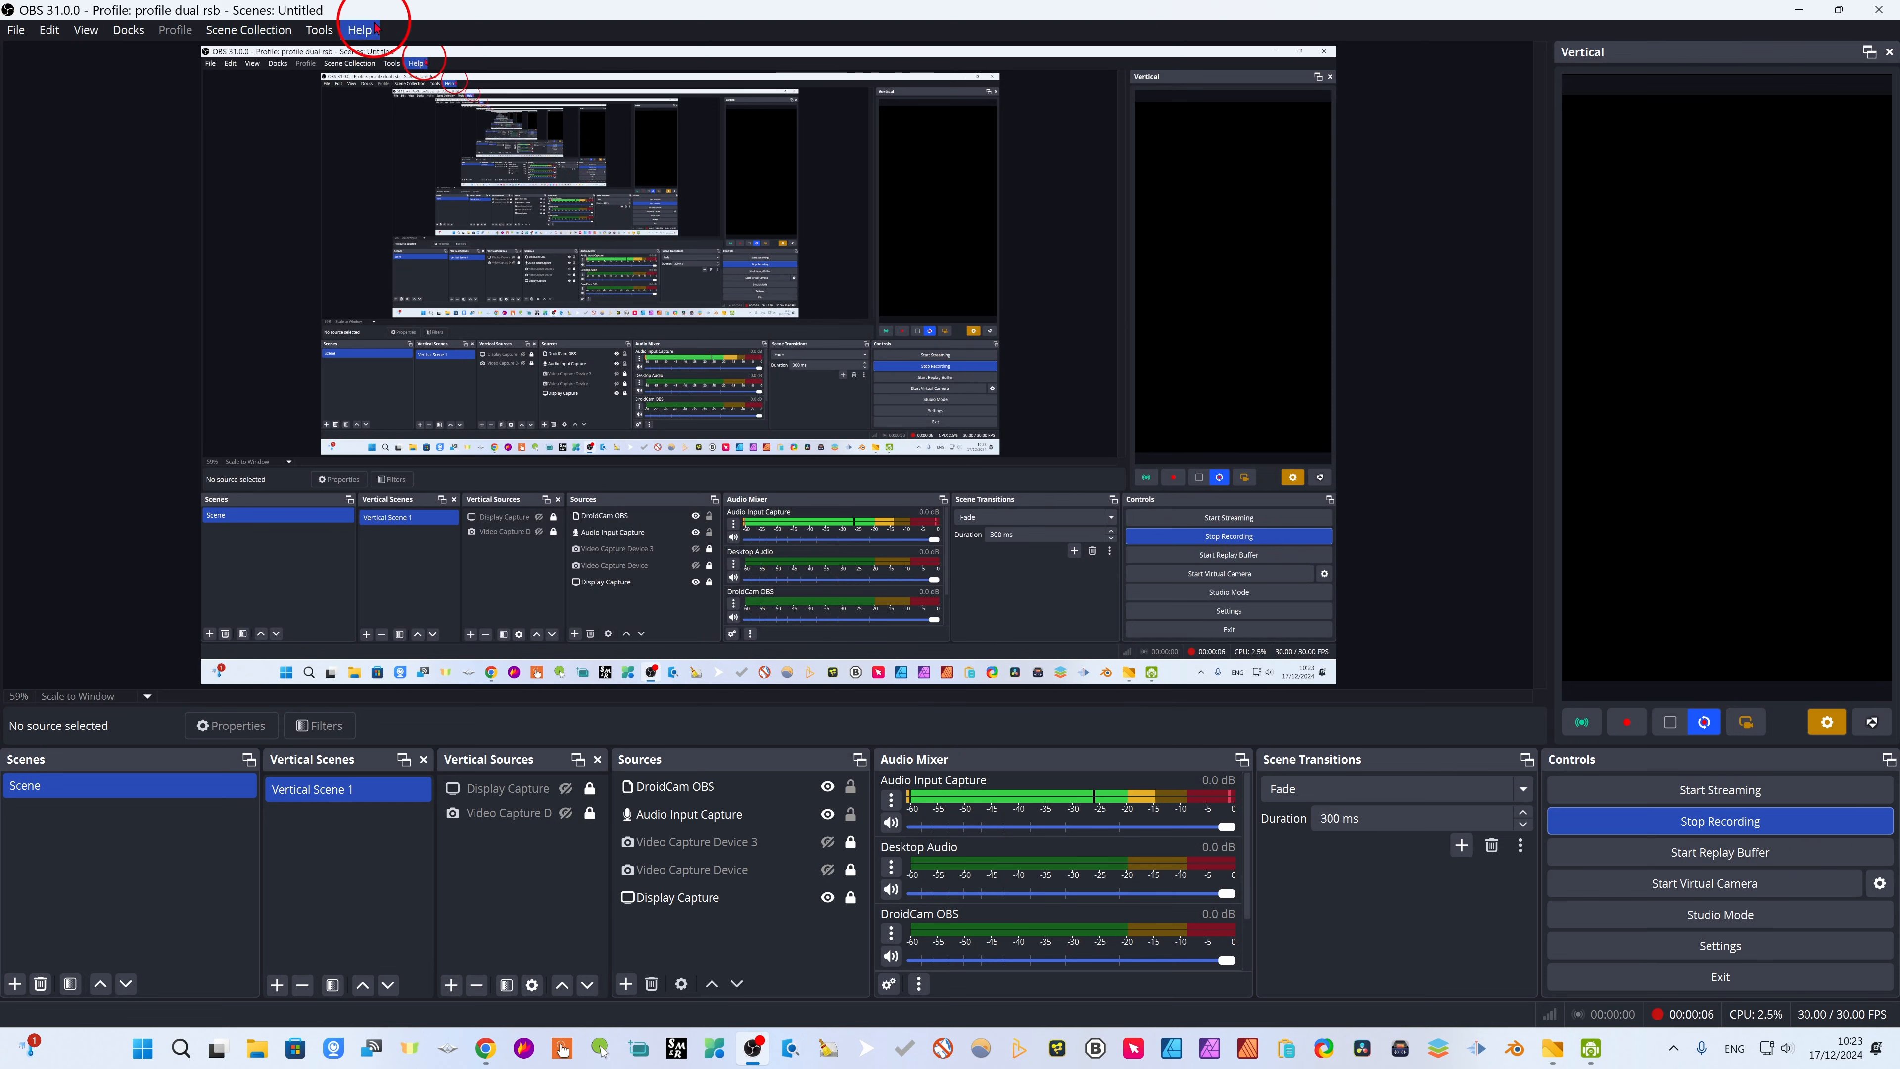
View the About information of the installed OBS version
left_click(360, 30)
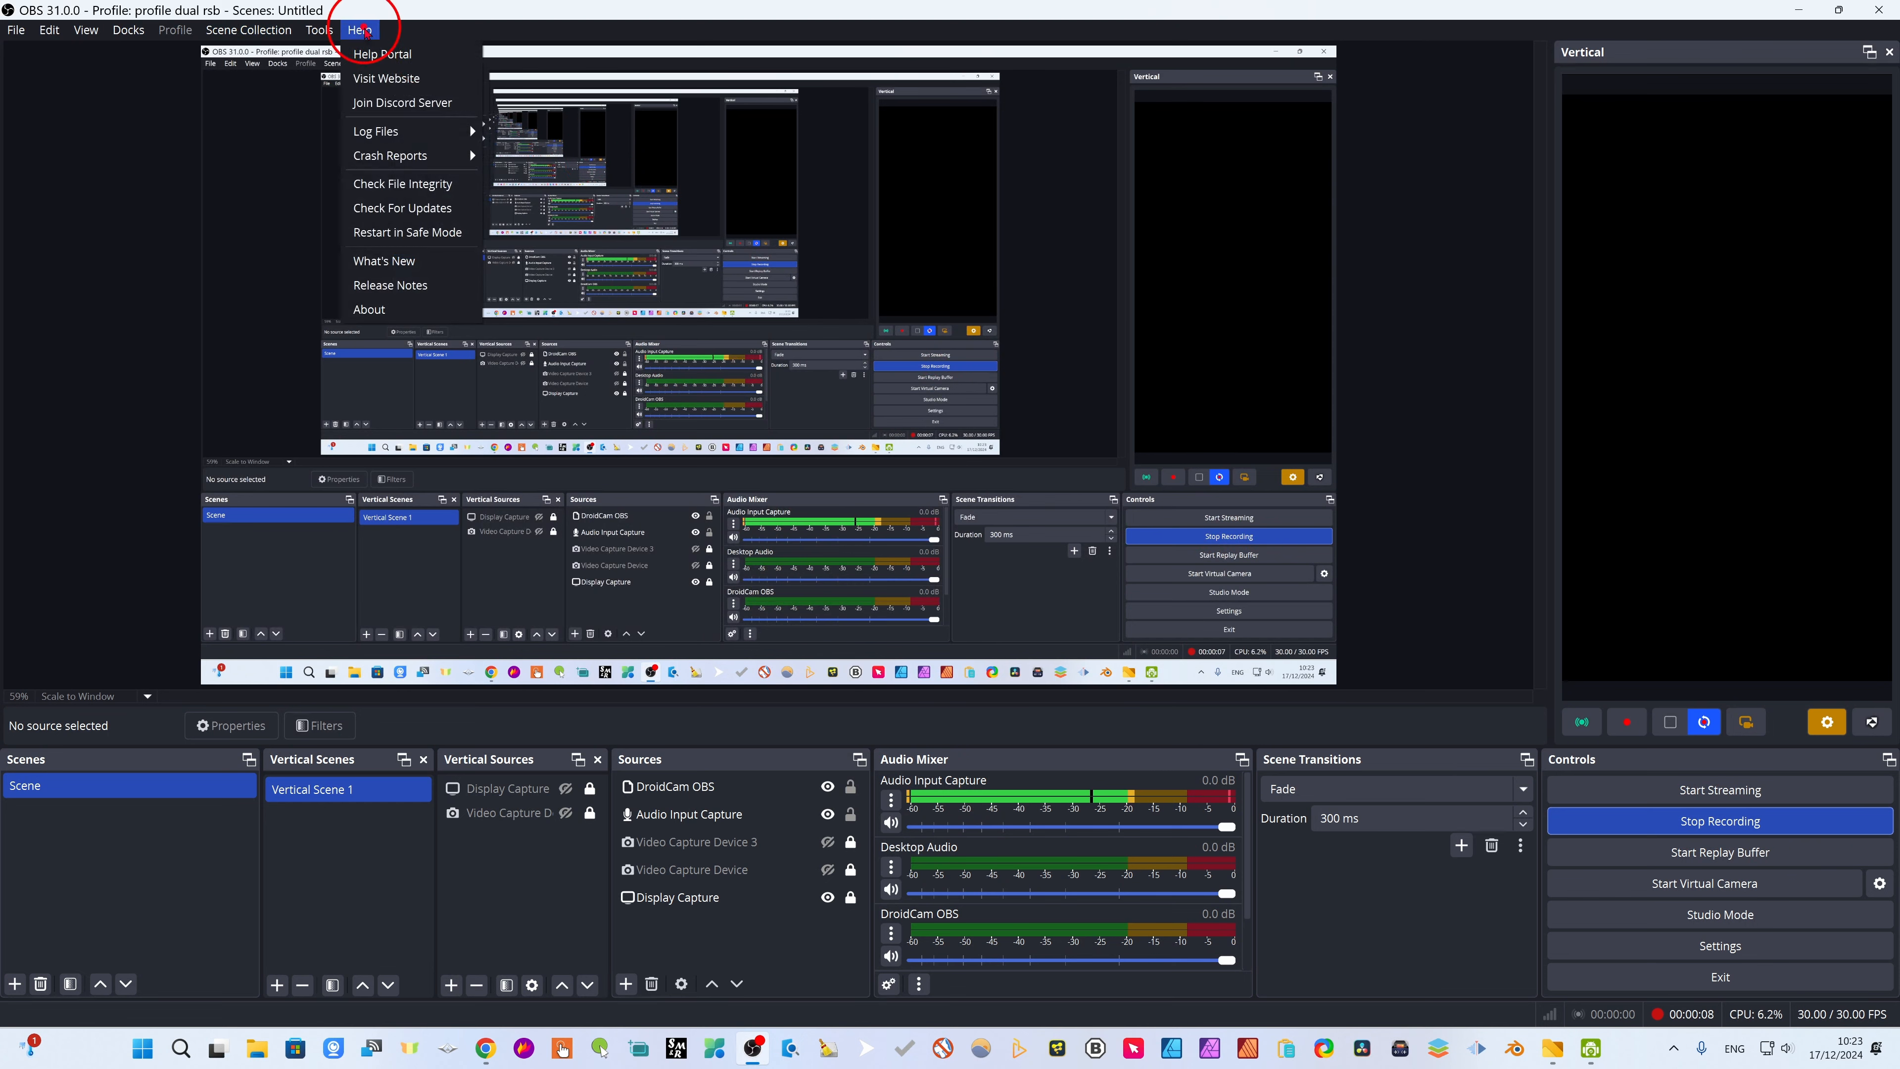
left_click(367, 310)
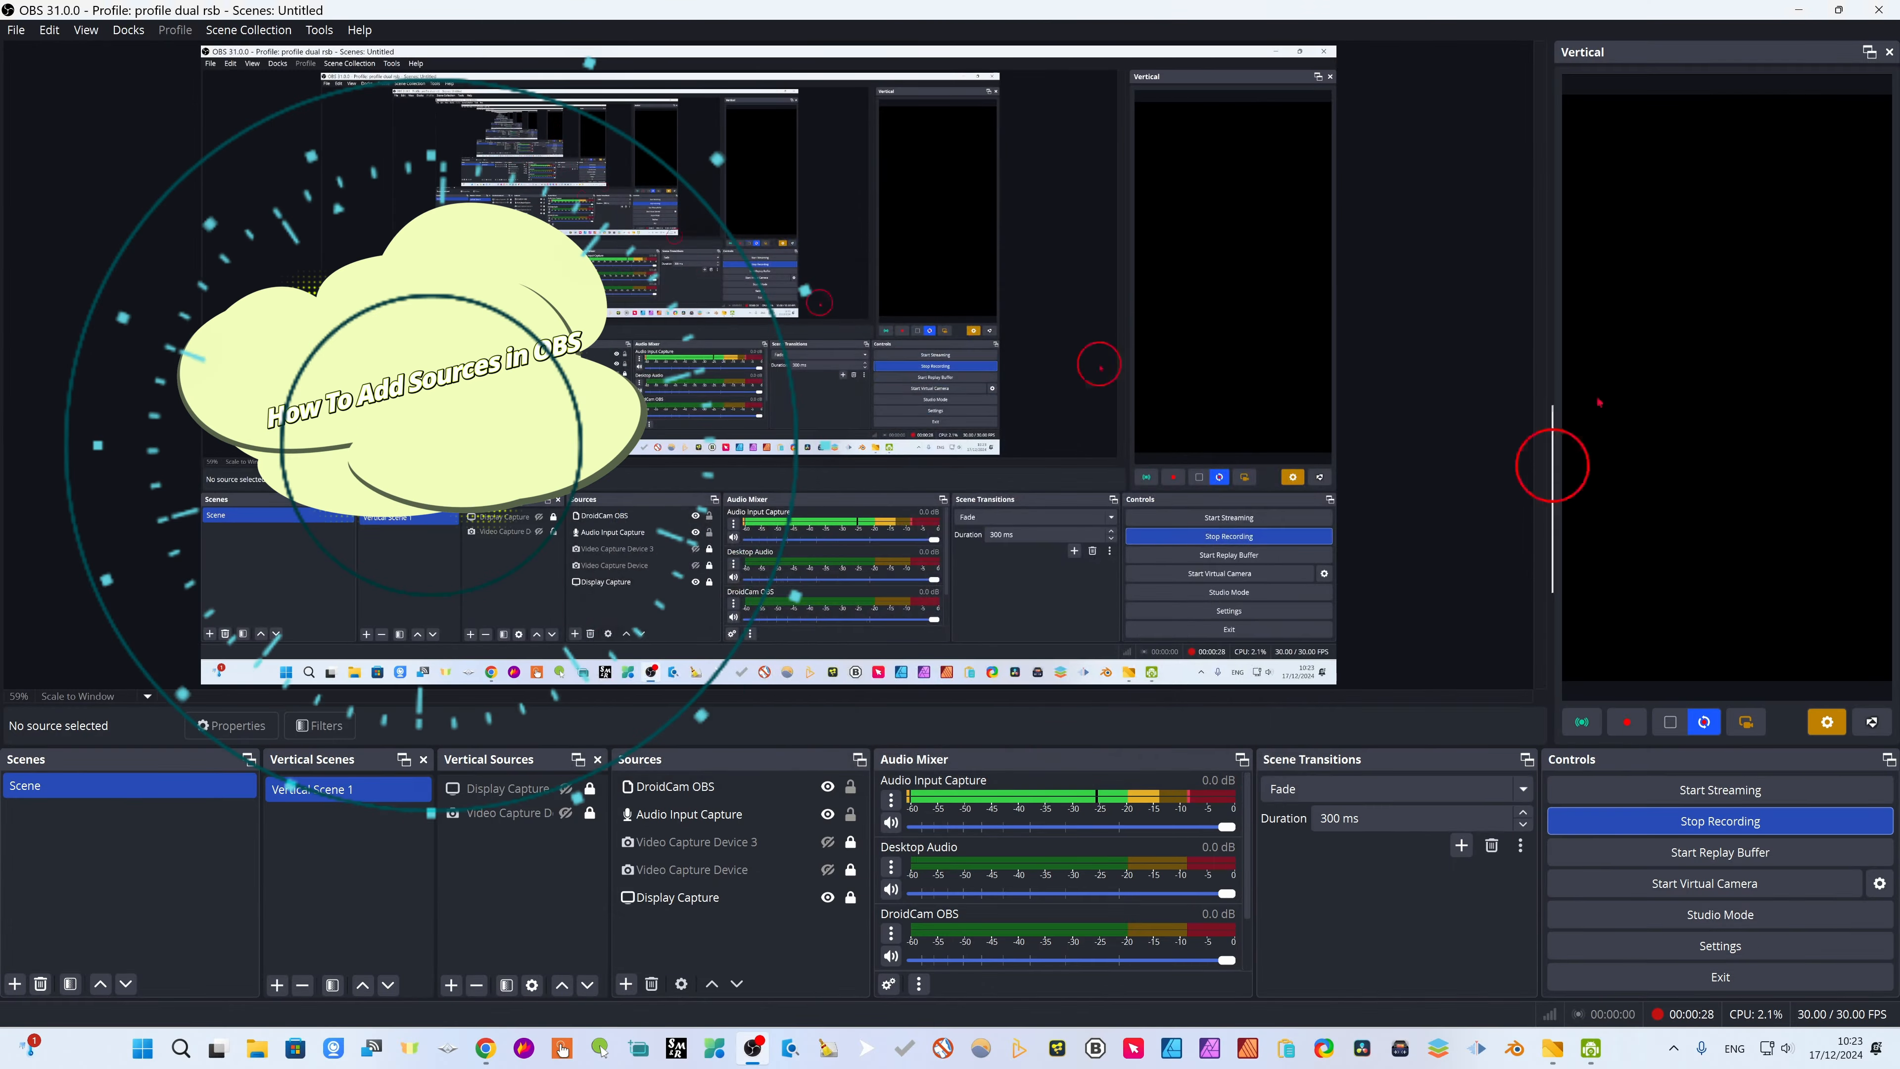
left_click(507, 815)
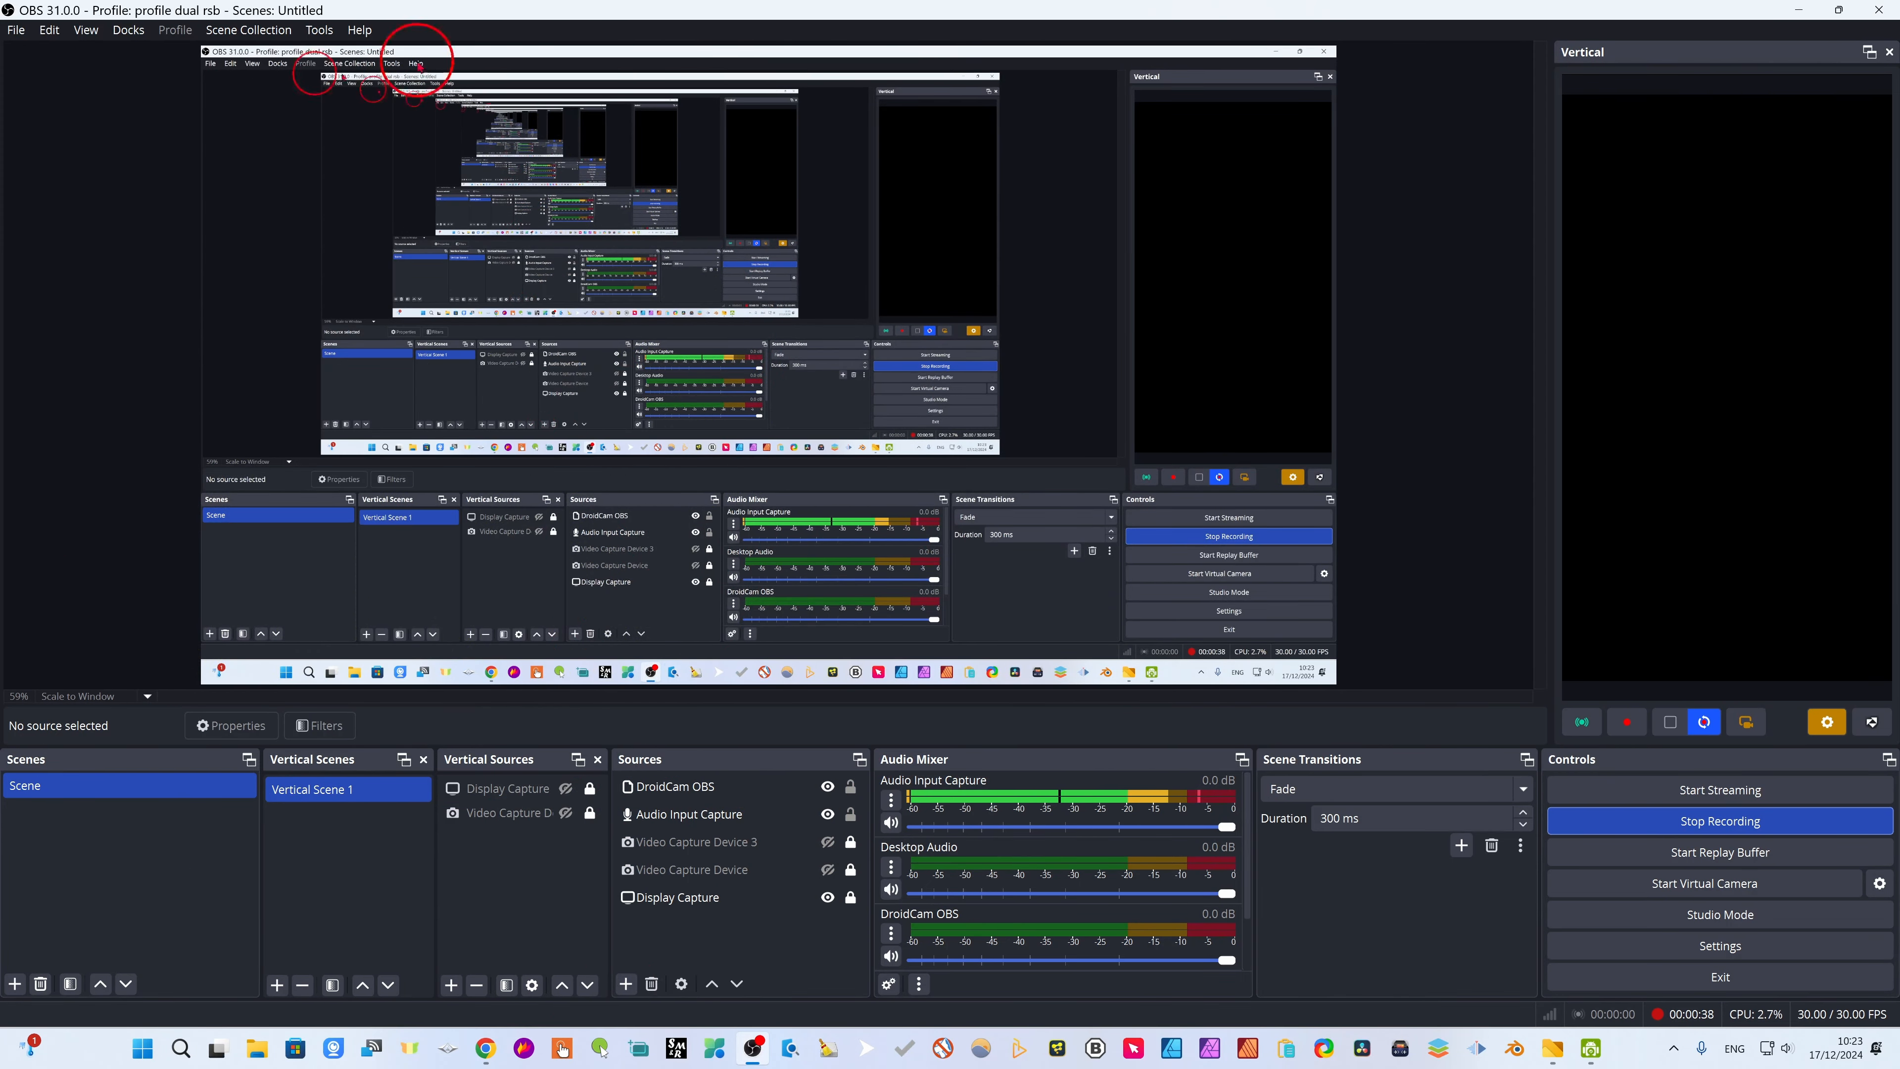
Show the folder that contains the saved OBS recordings
left_click(15, 30)
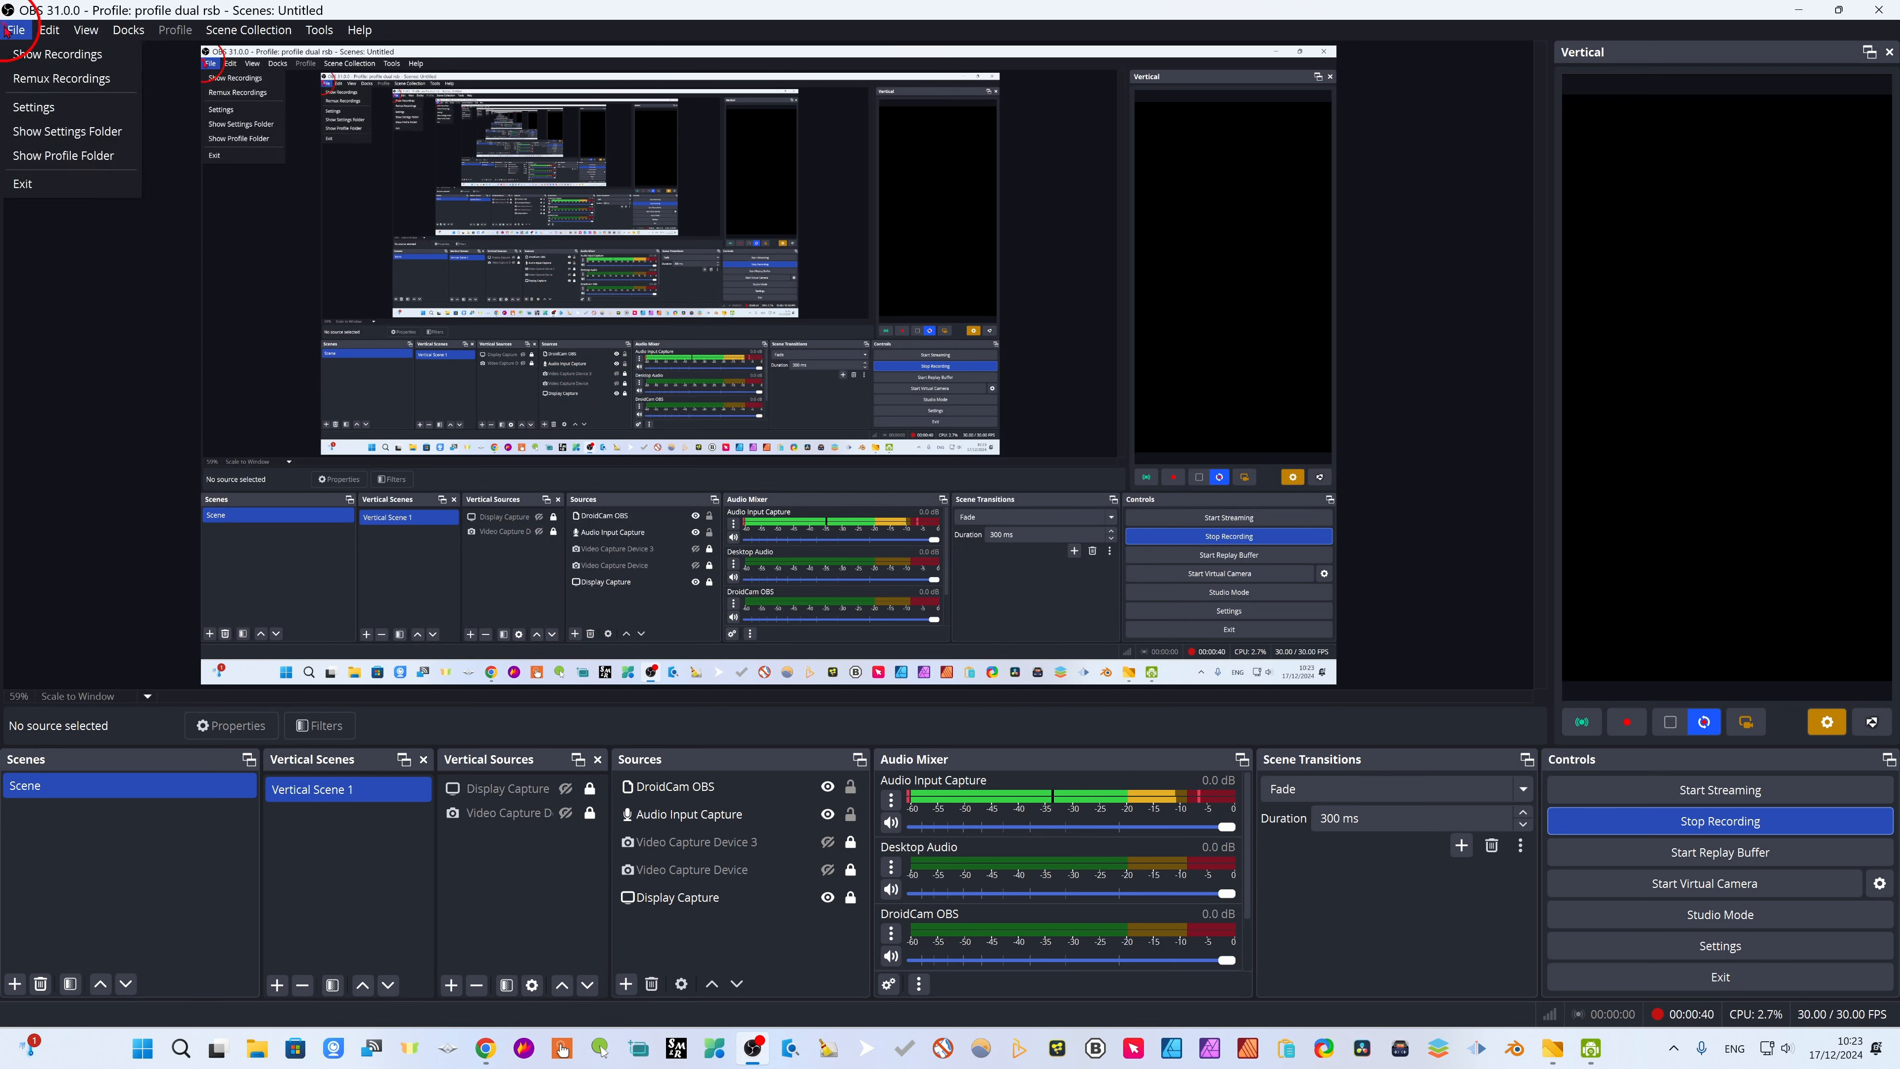
mouse_move(96, 34)
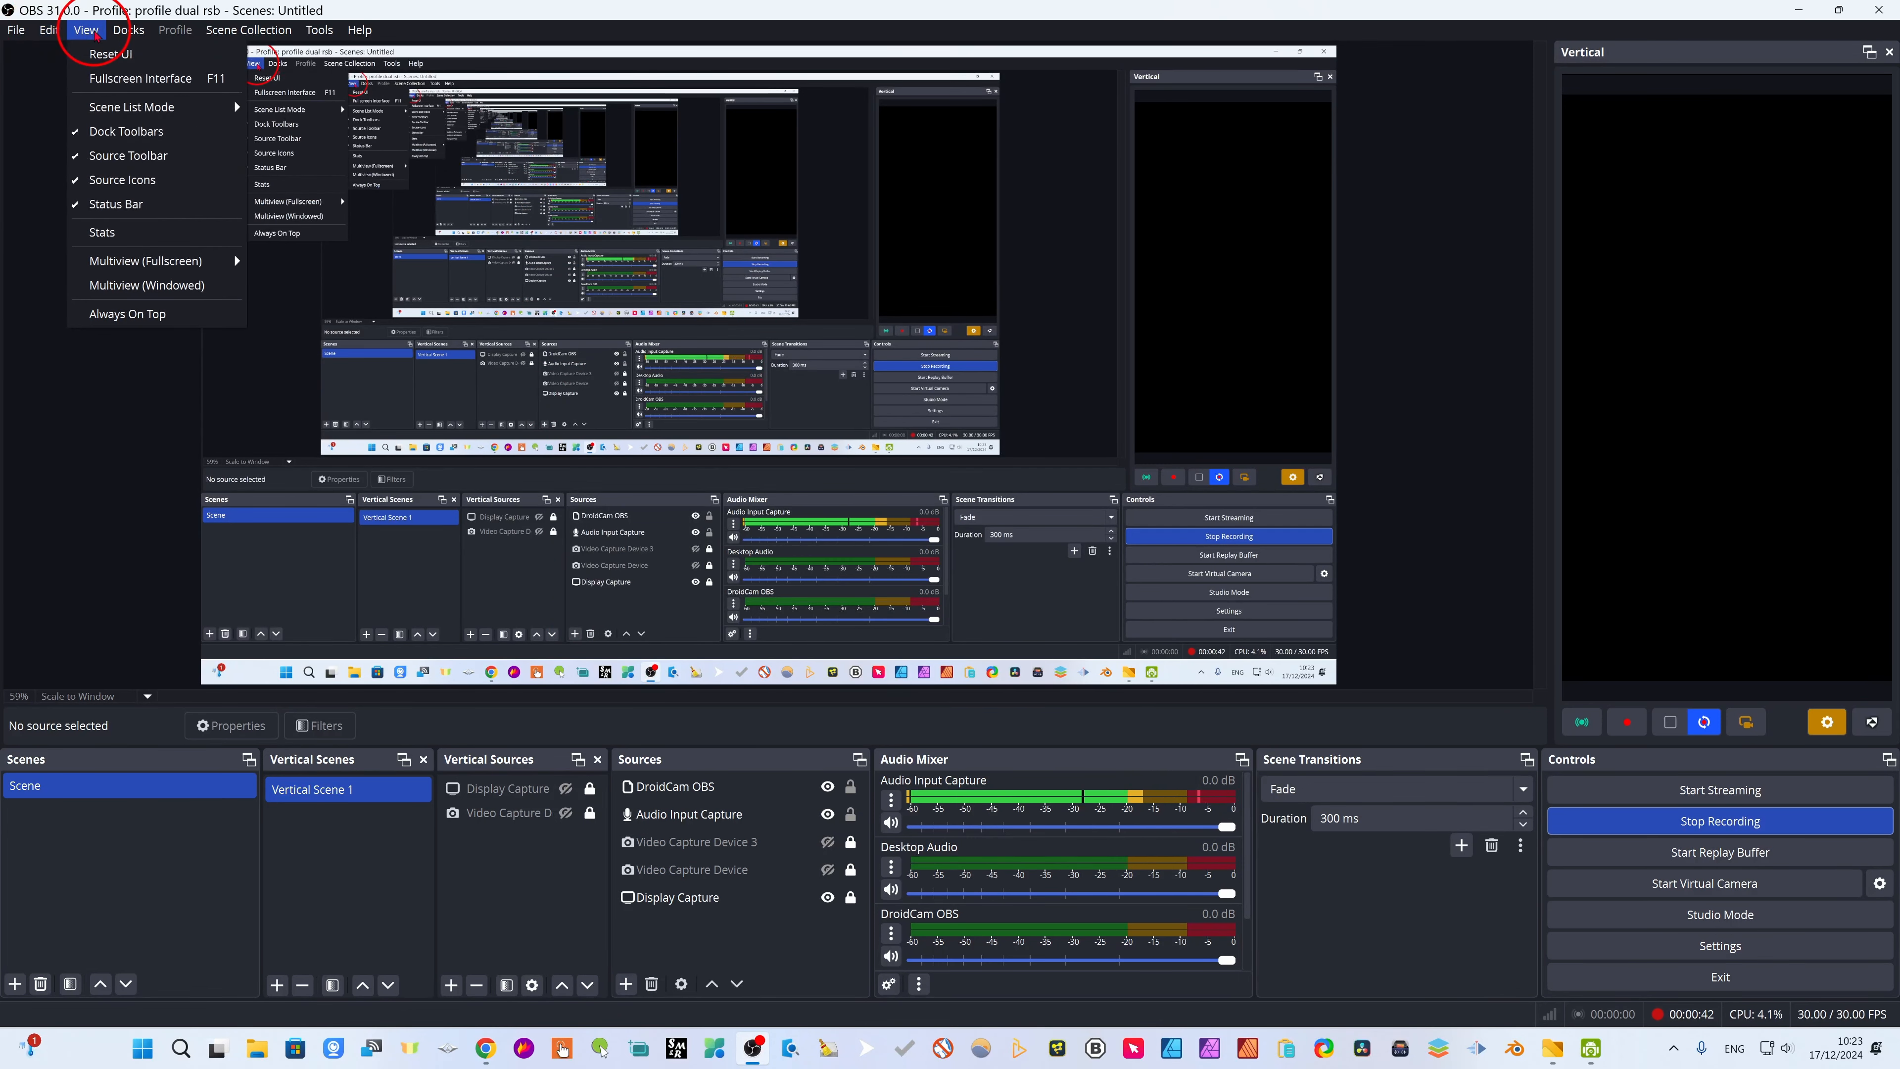
left_click(138, 37)
left_click(126, 36)
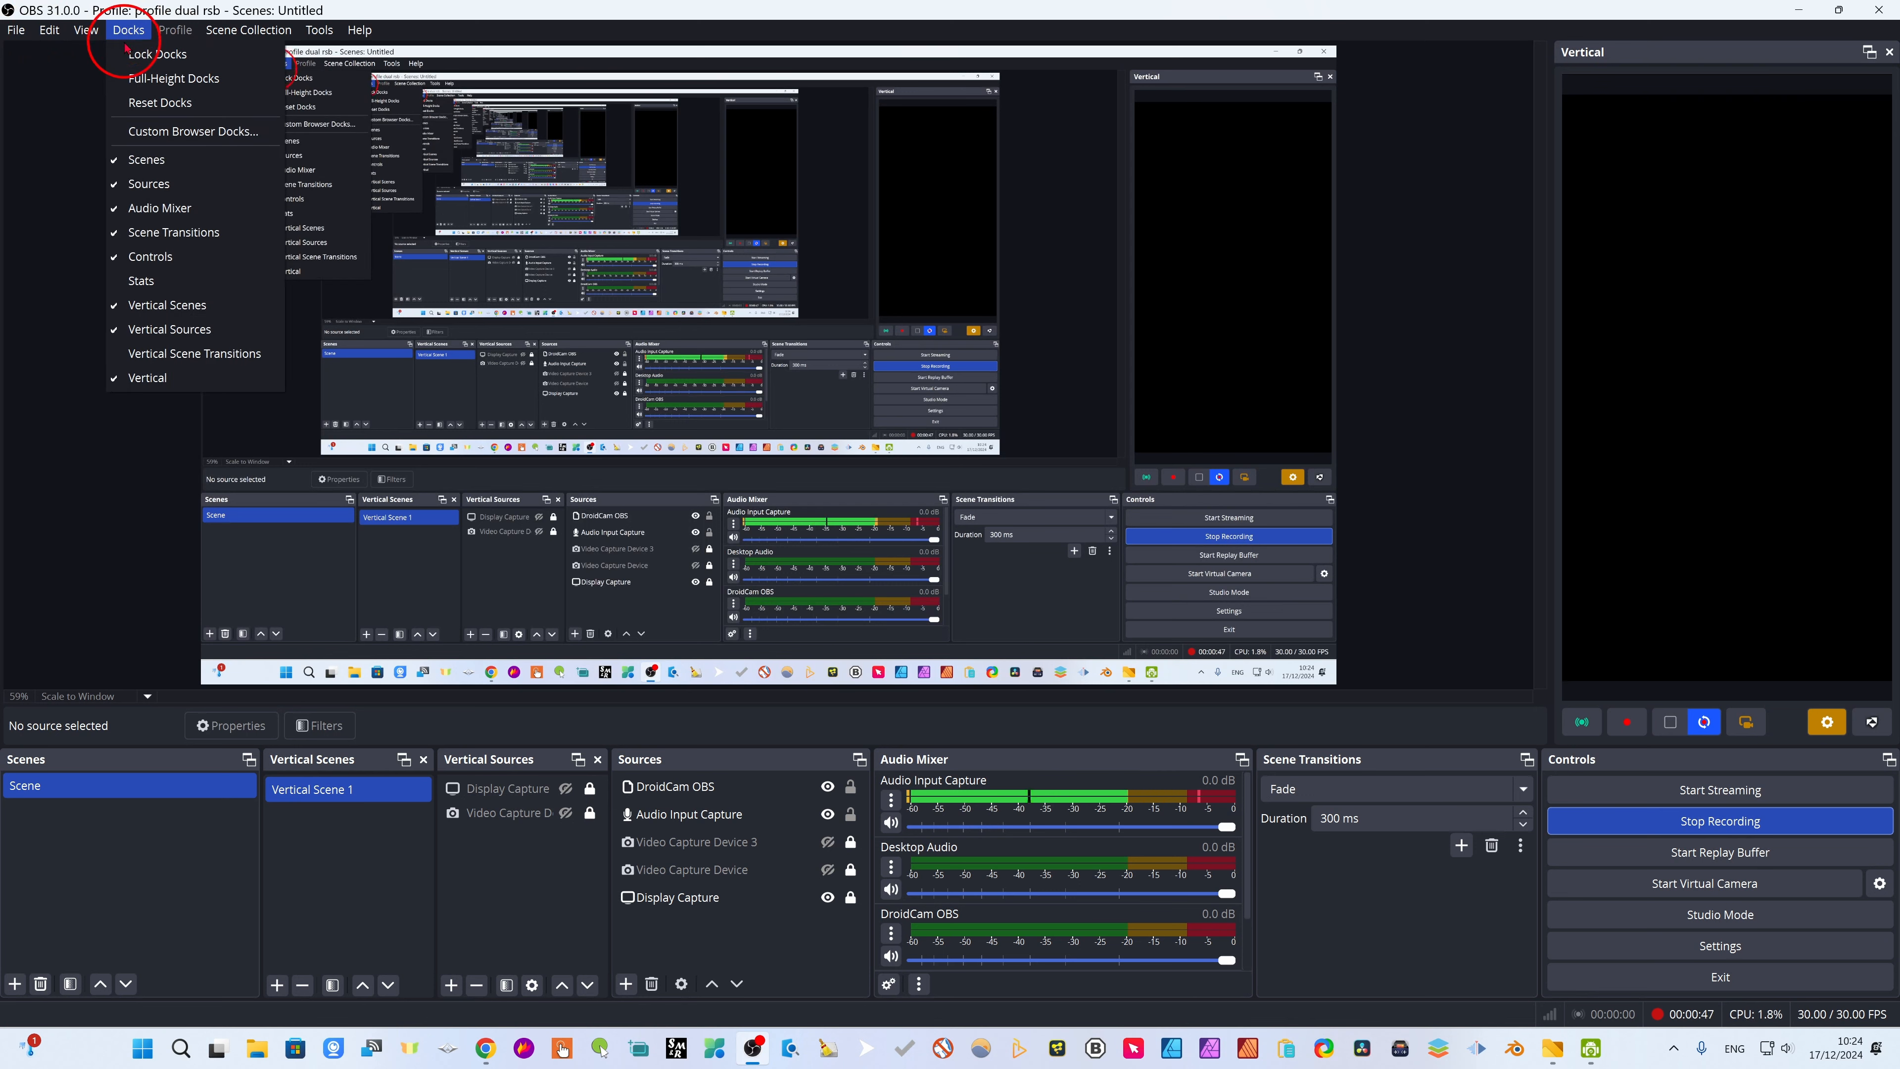
mouse_move(80, 32)
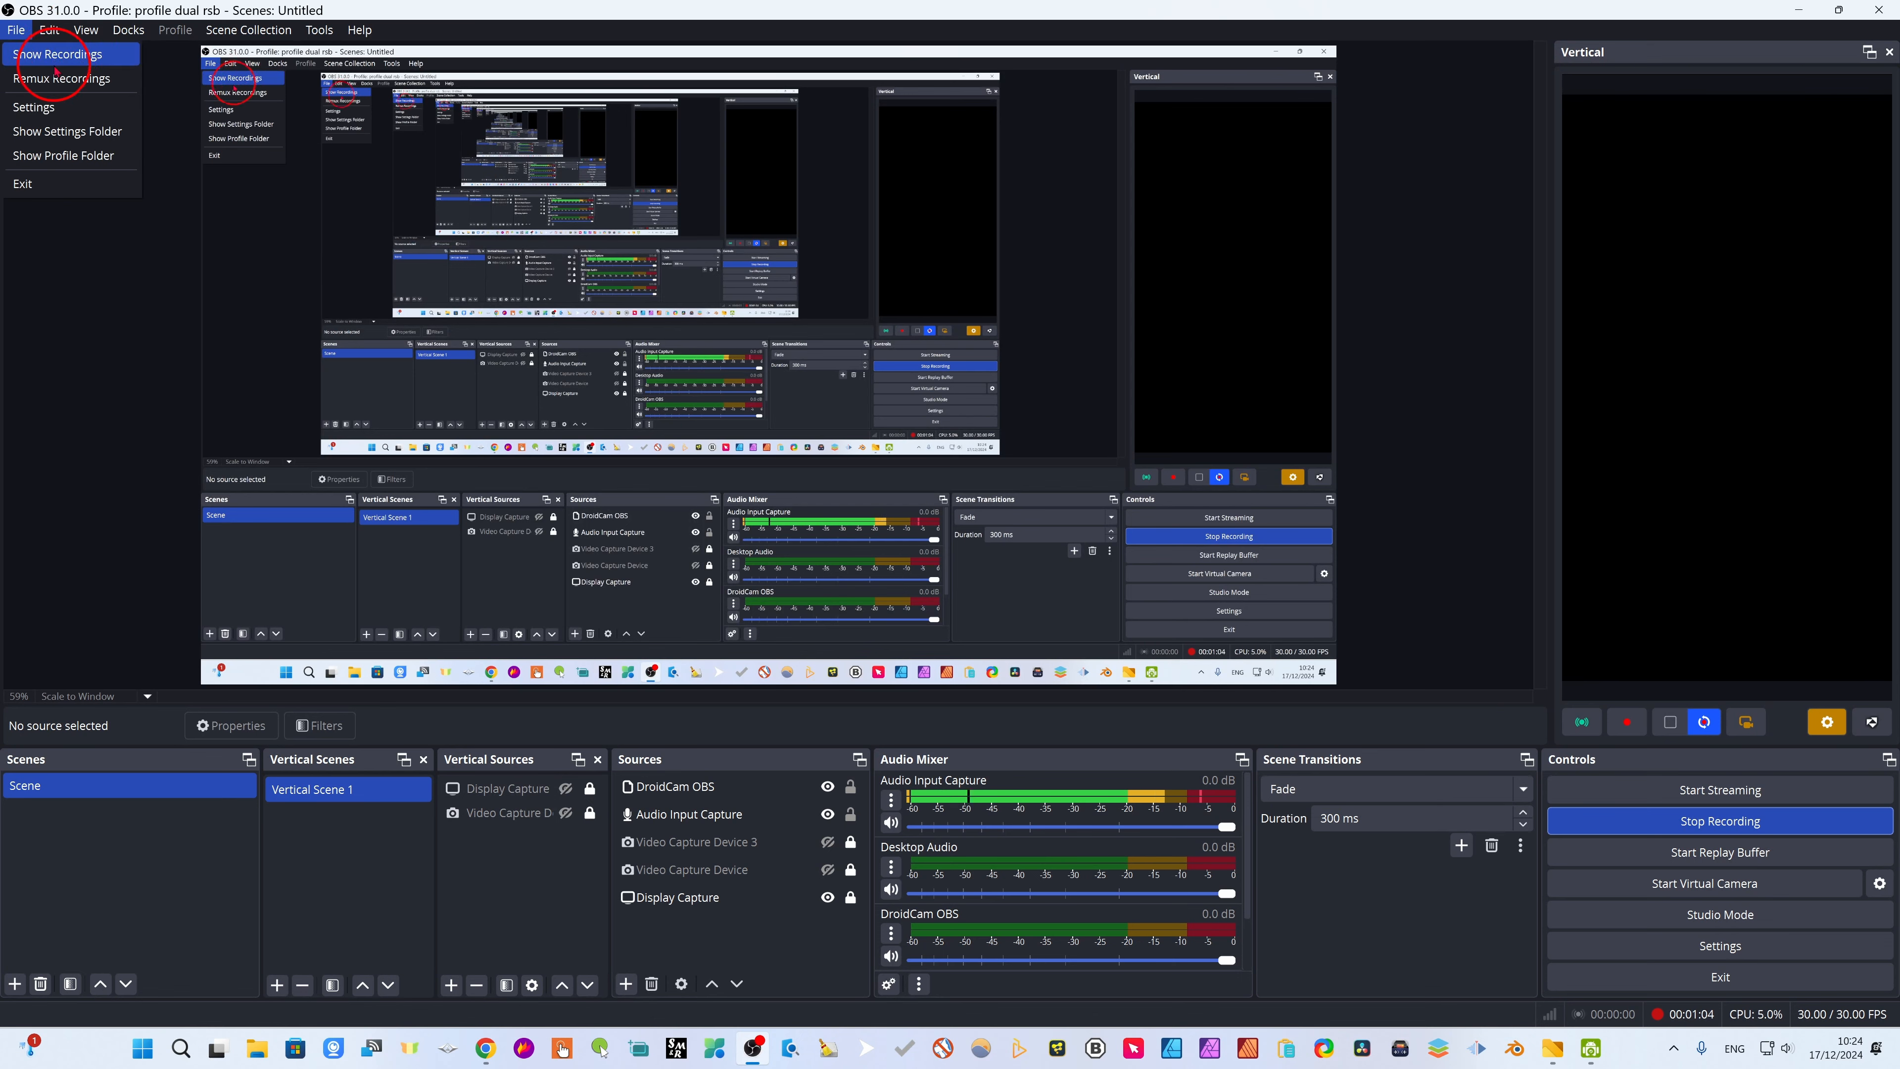
left_click(45, 60)
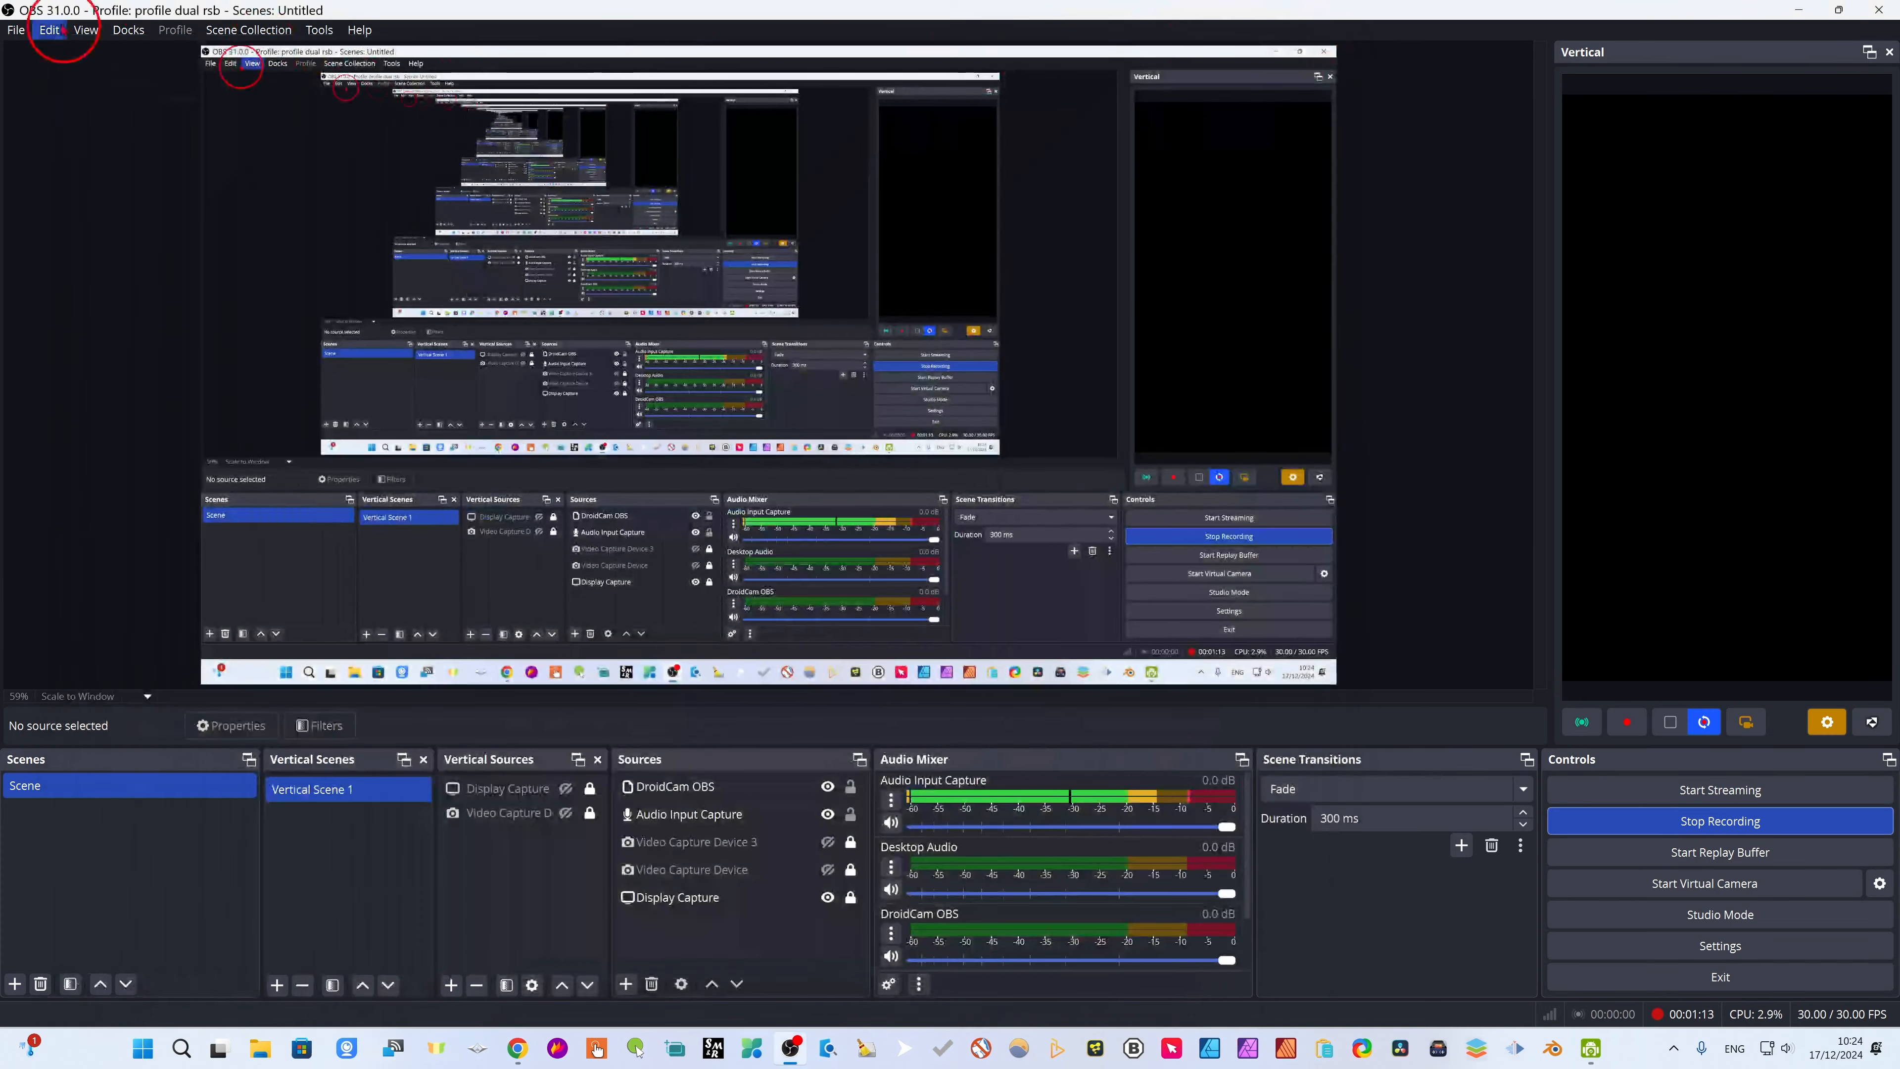
Examine the experimental captions options for audio source, language and provider, leaving them as they are
left_click(16, 30)
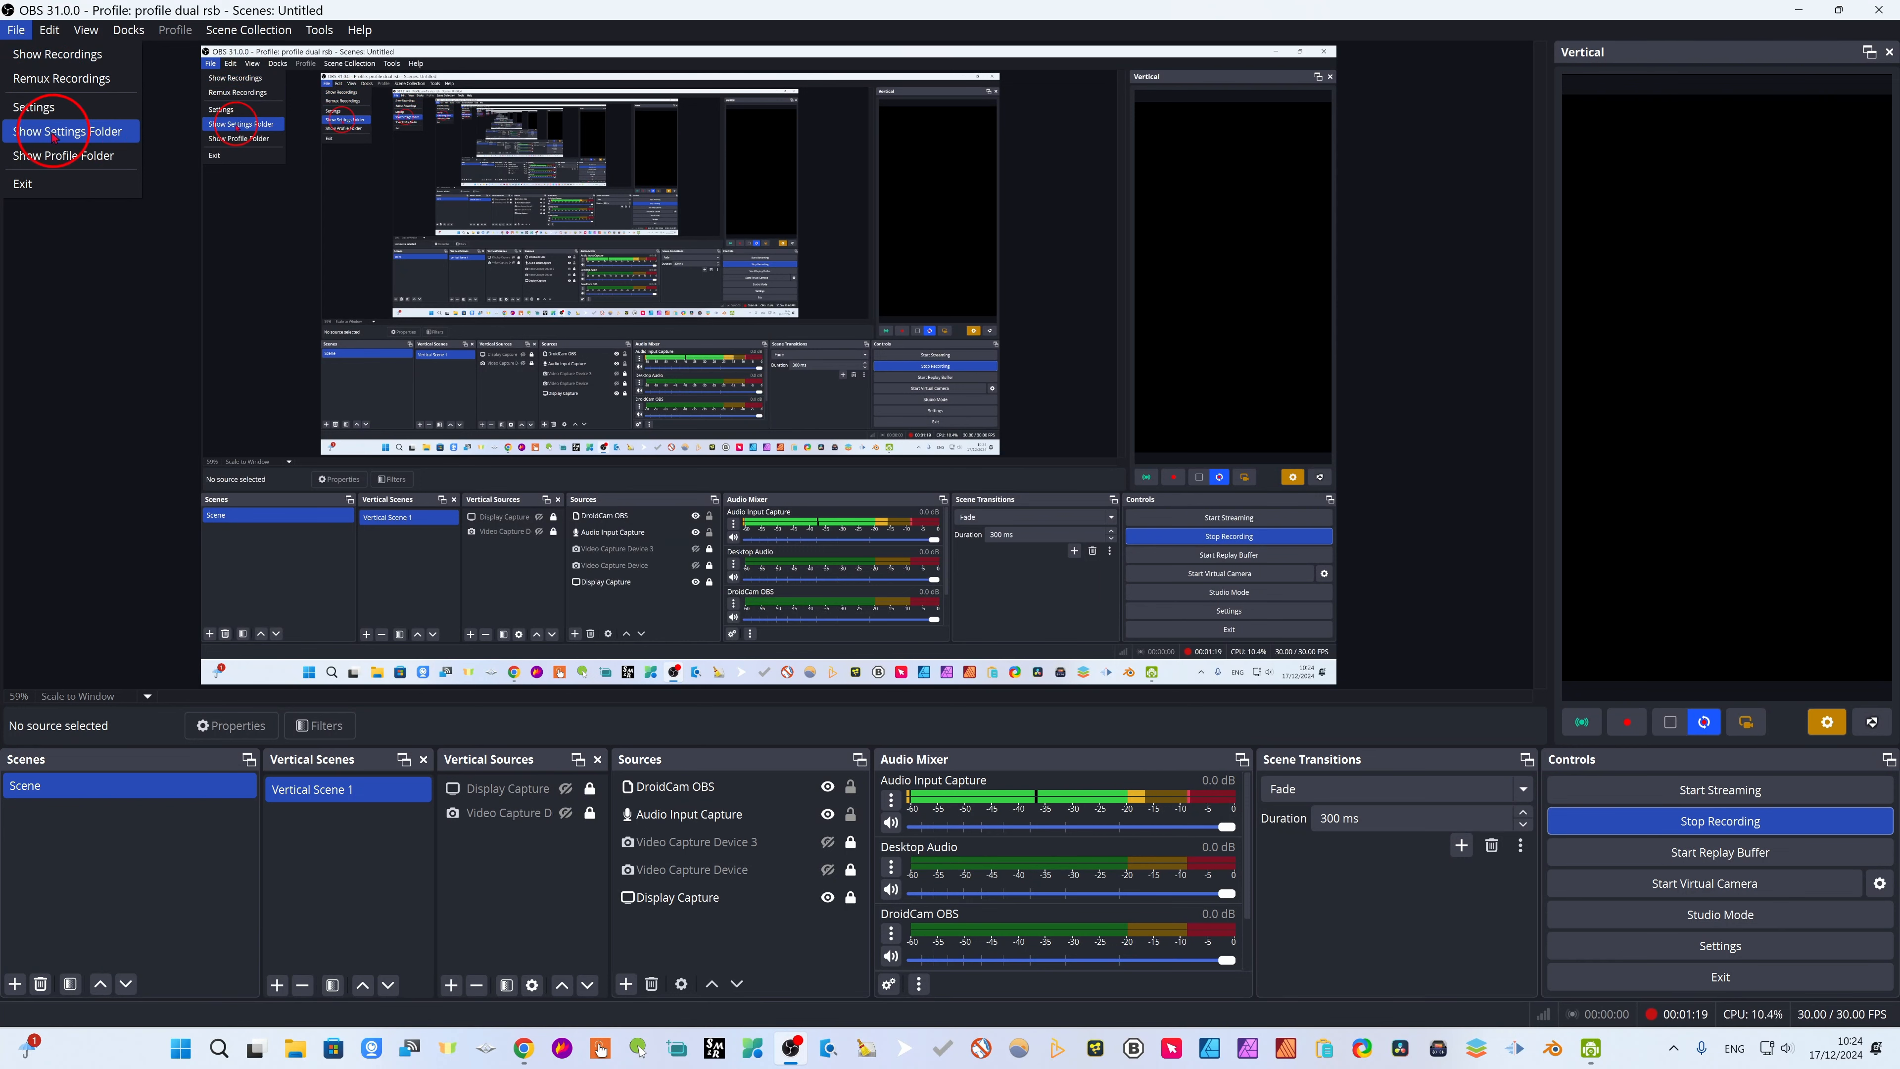
mouse_move(360, 30)
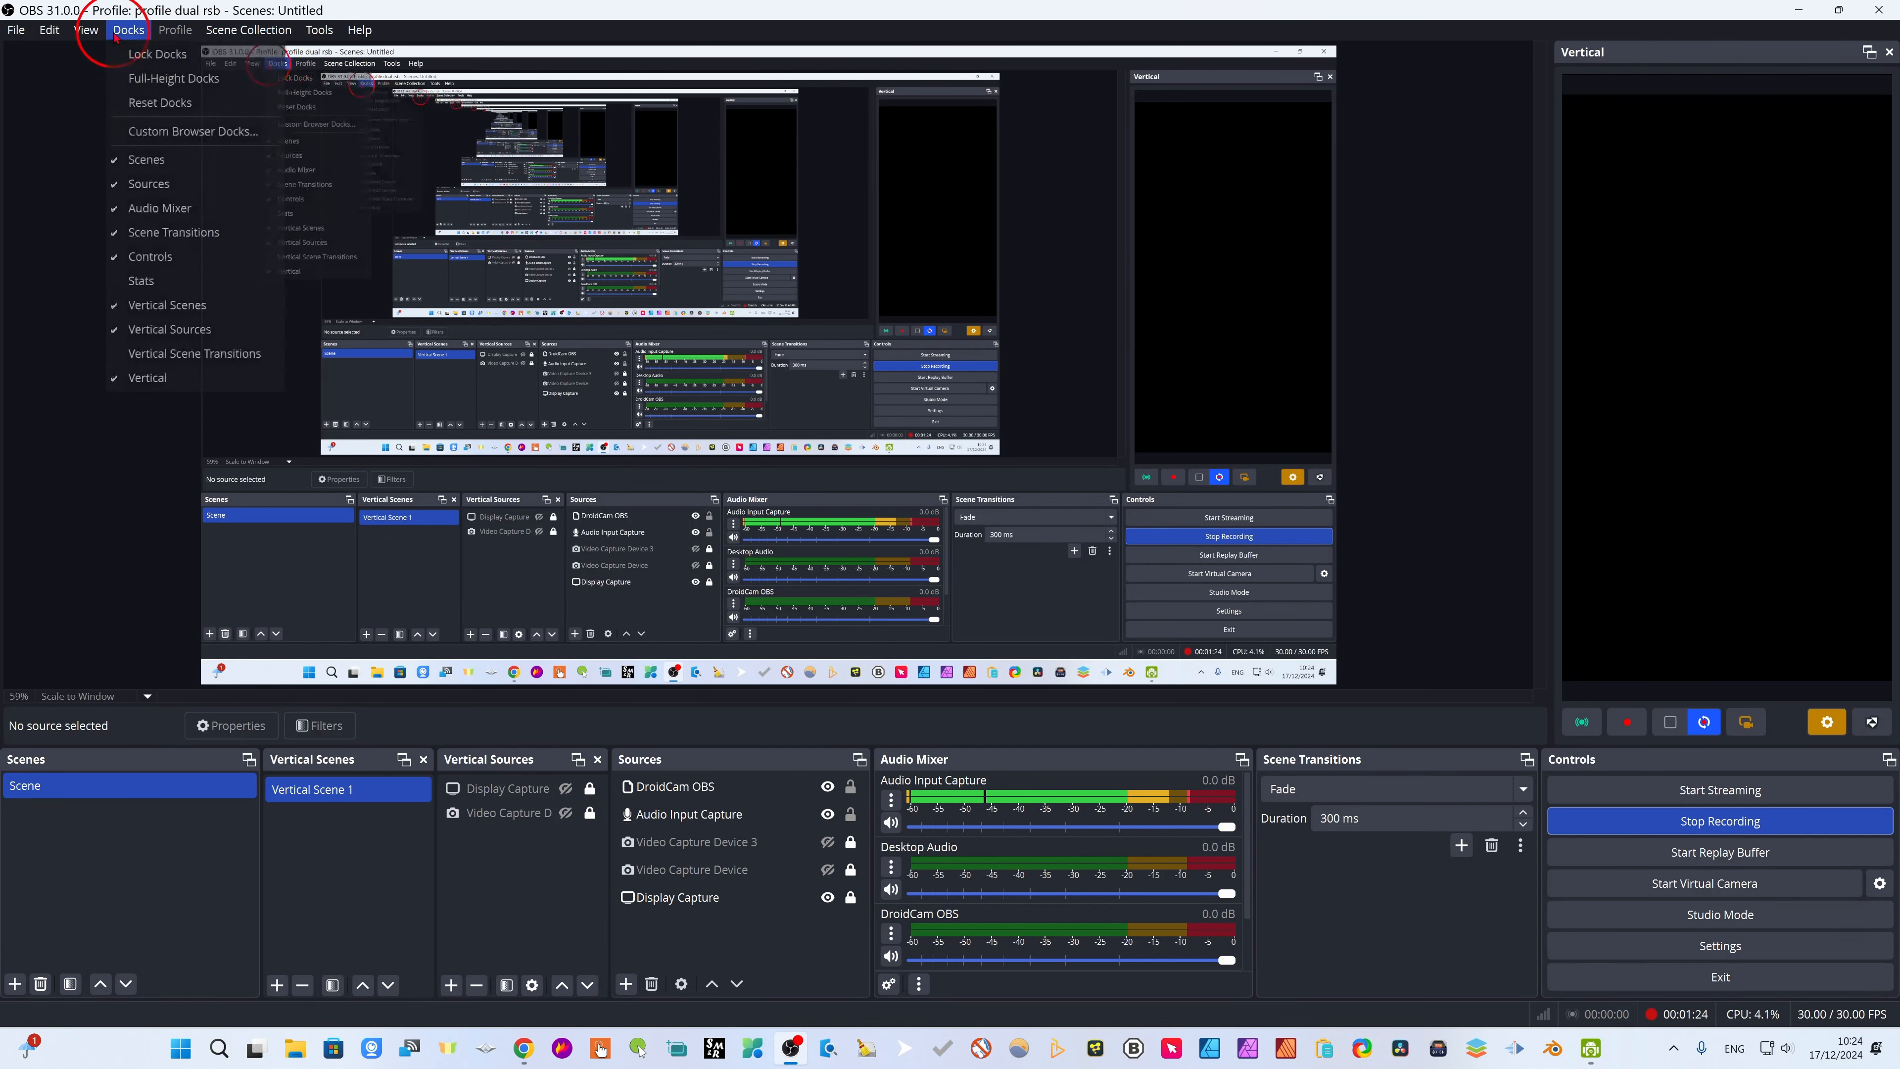
mouse_move(139, 34)
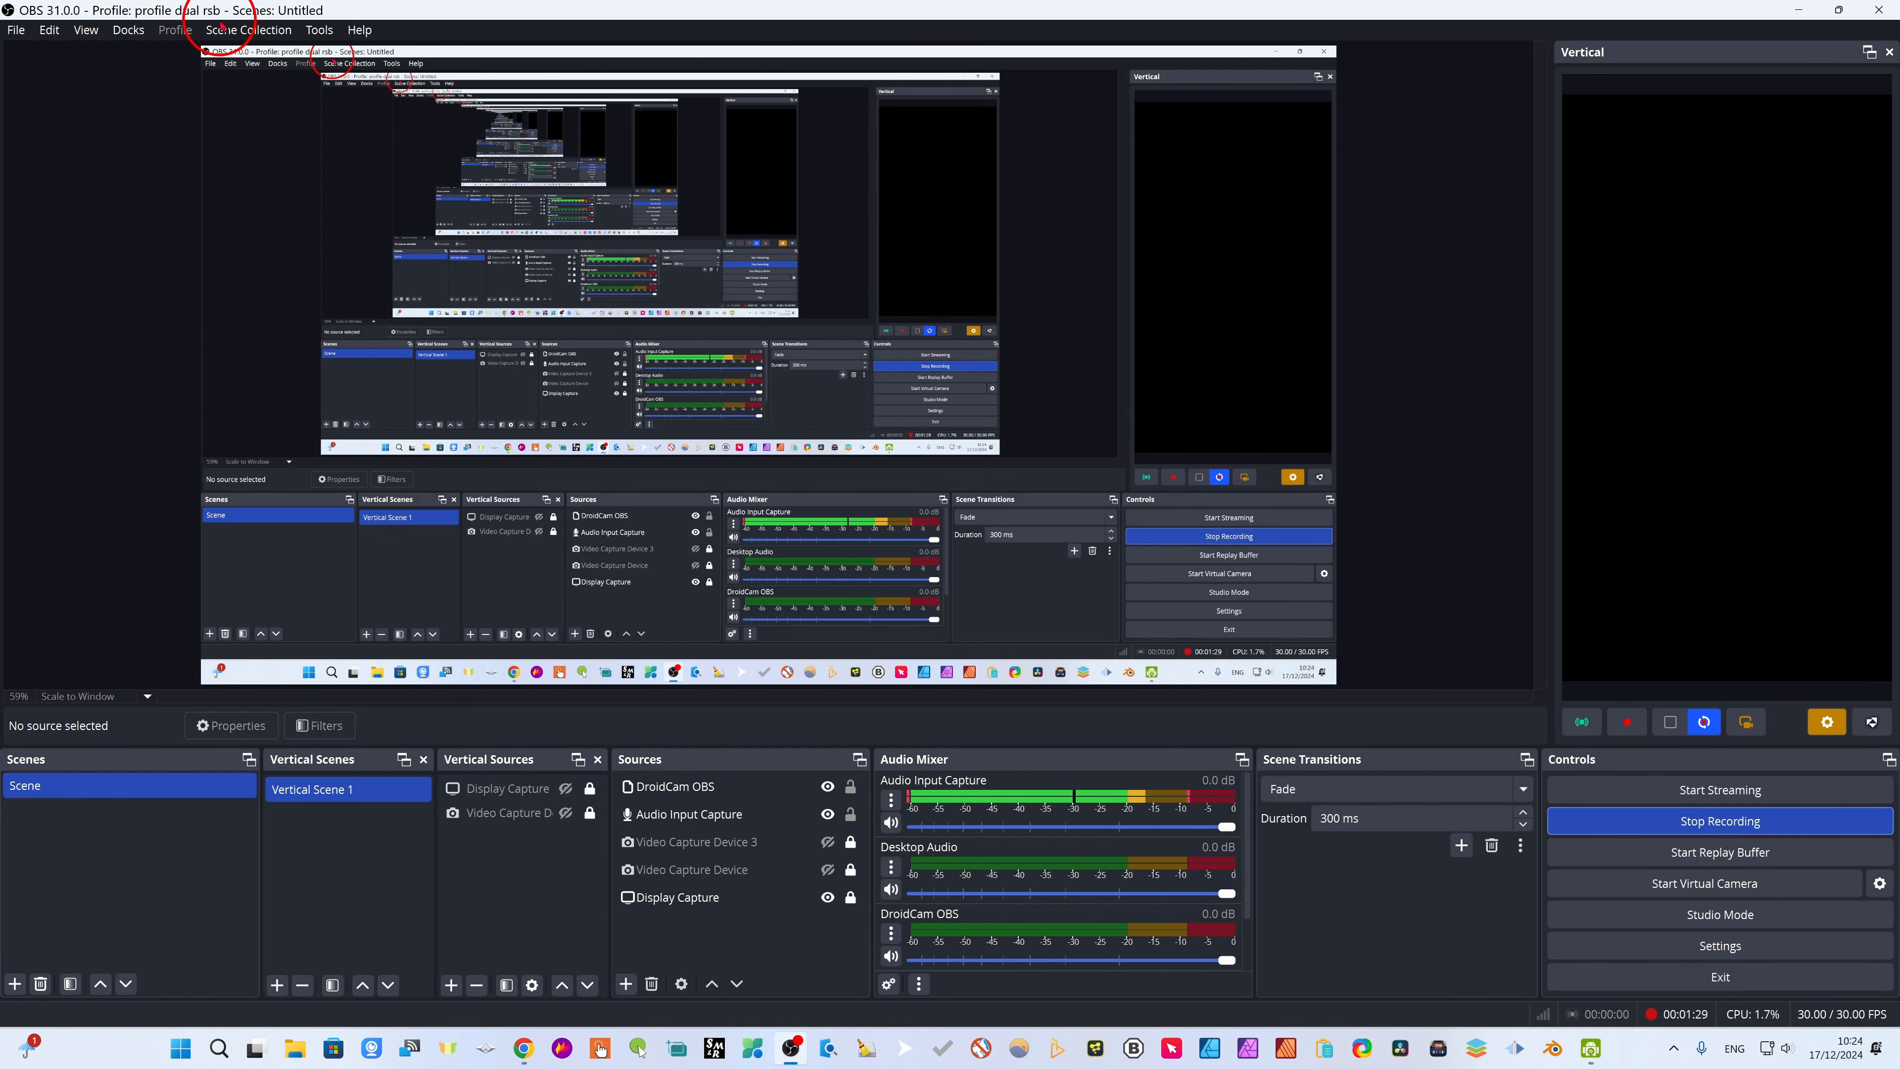
mouse_move(217, 32)
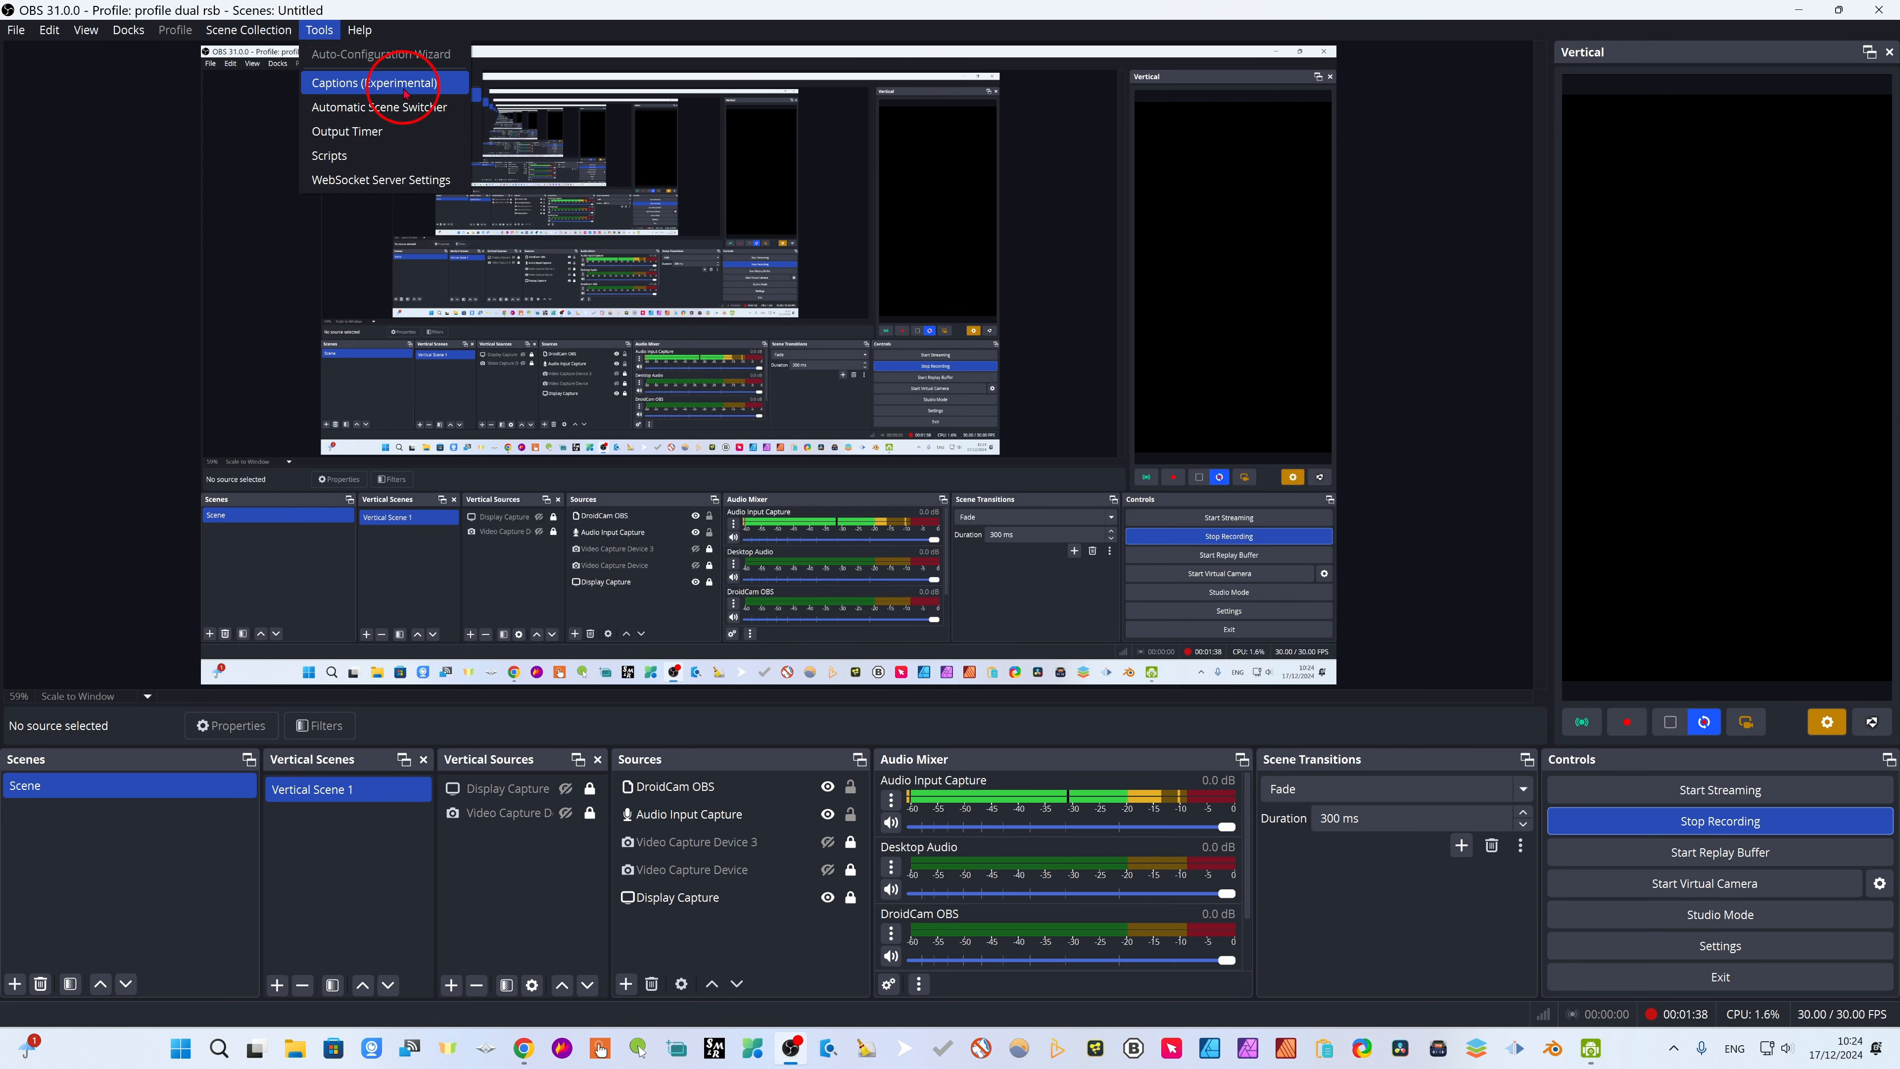
left_click(359, 84)
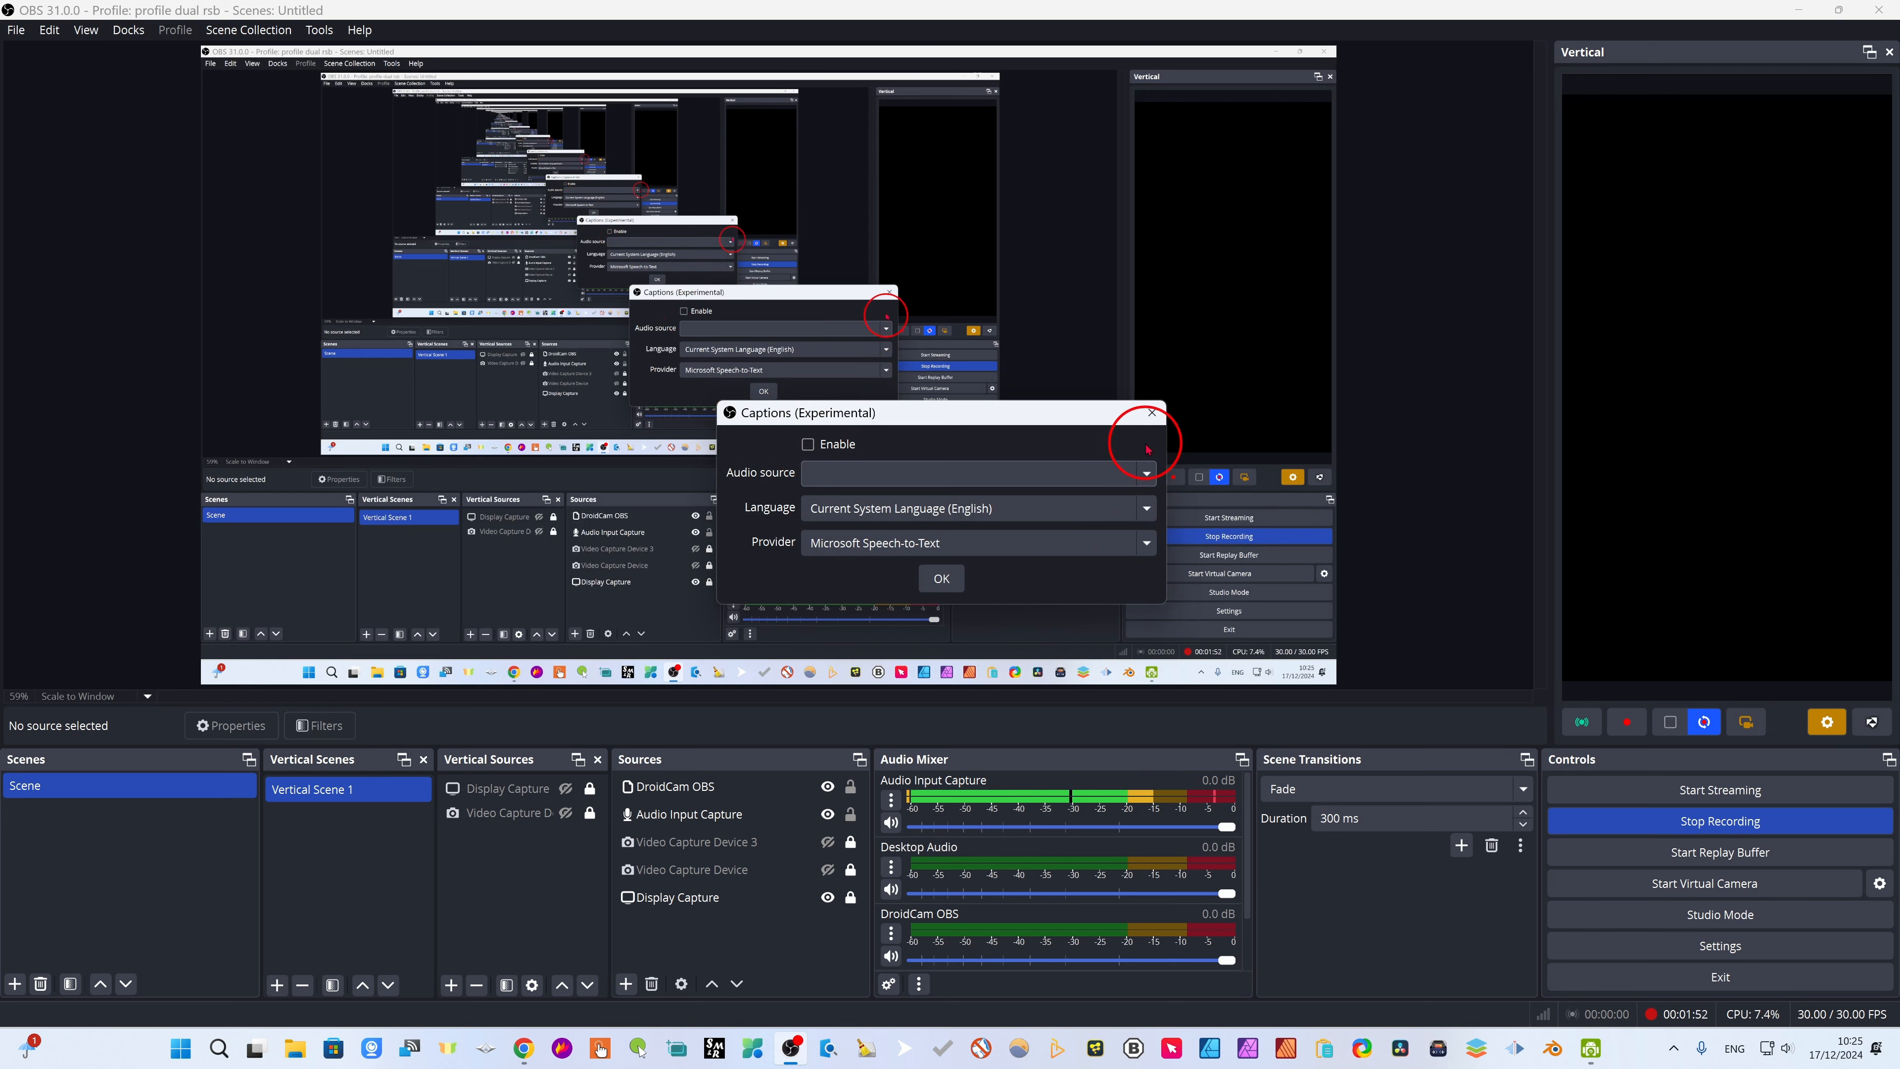
left_click(1150, 412)
left_click(361, 29)
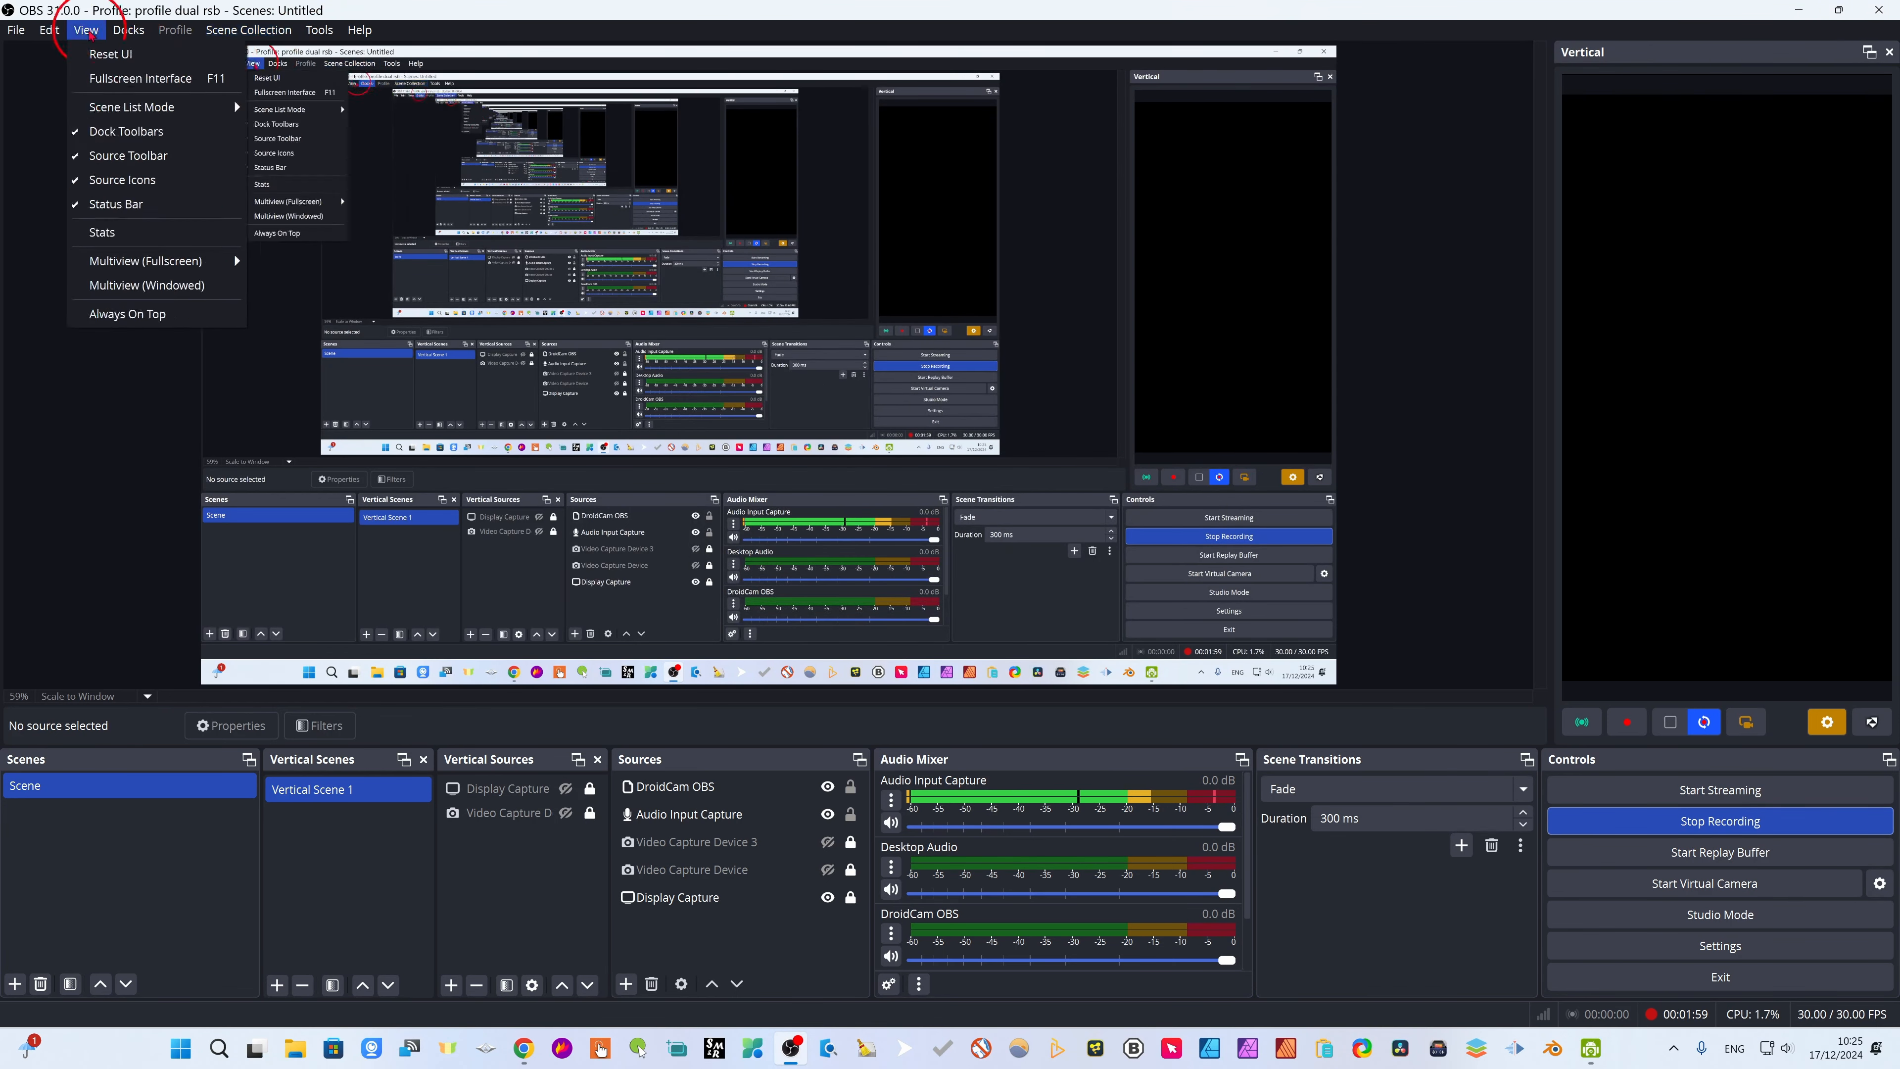
mouse_move(38, 33)
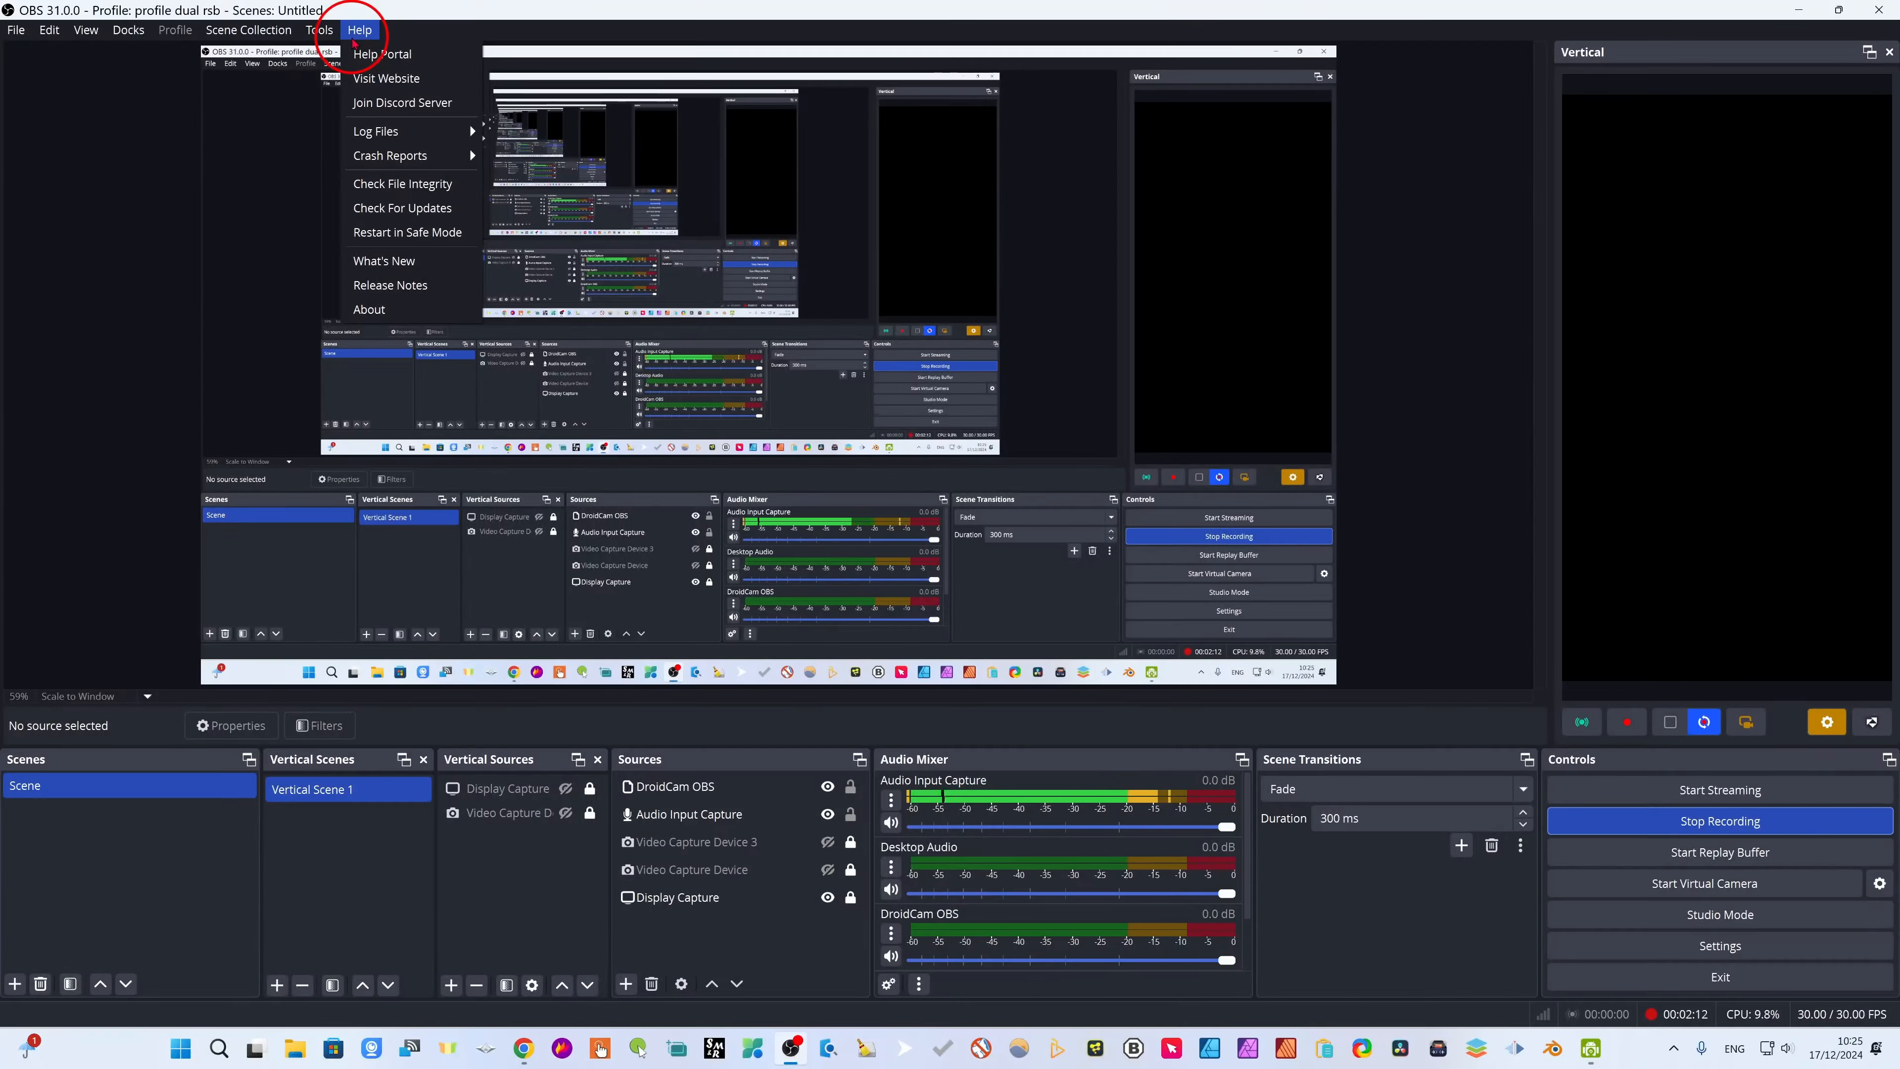
mouse_move(247, 38)
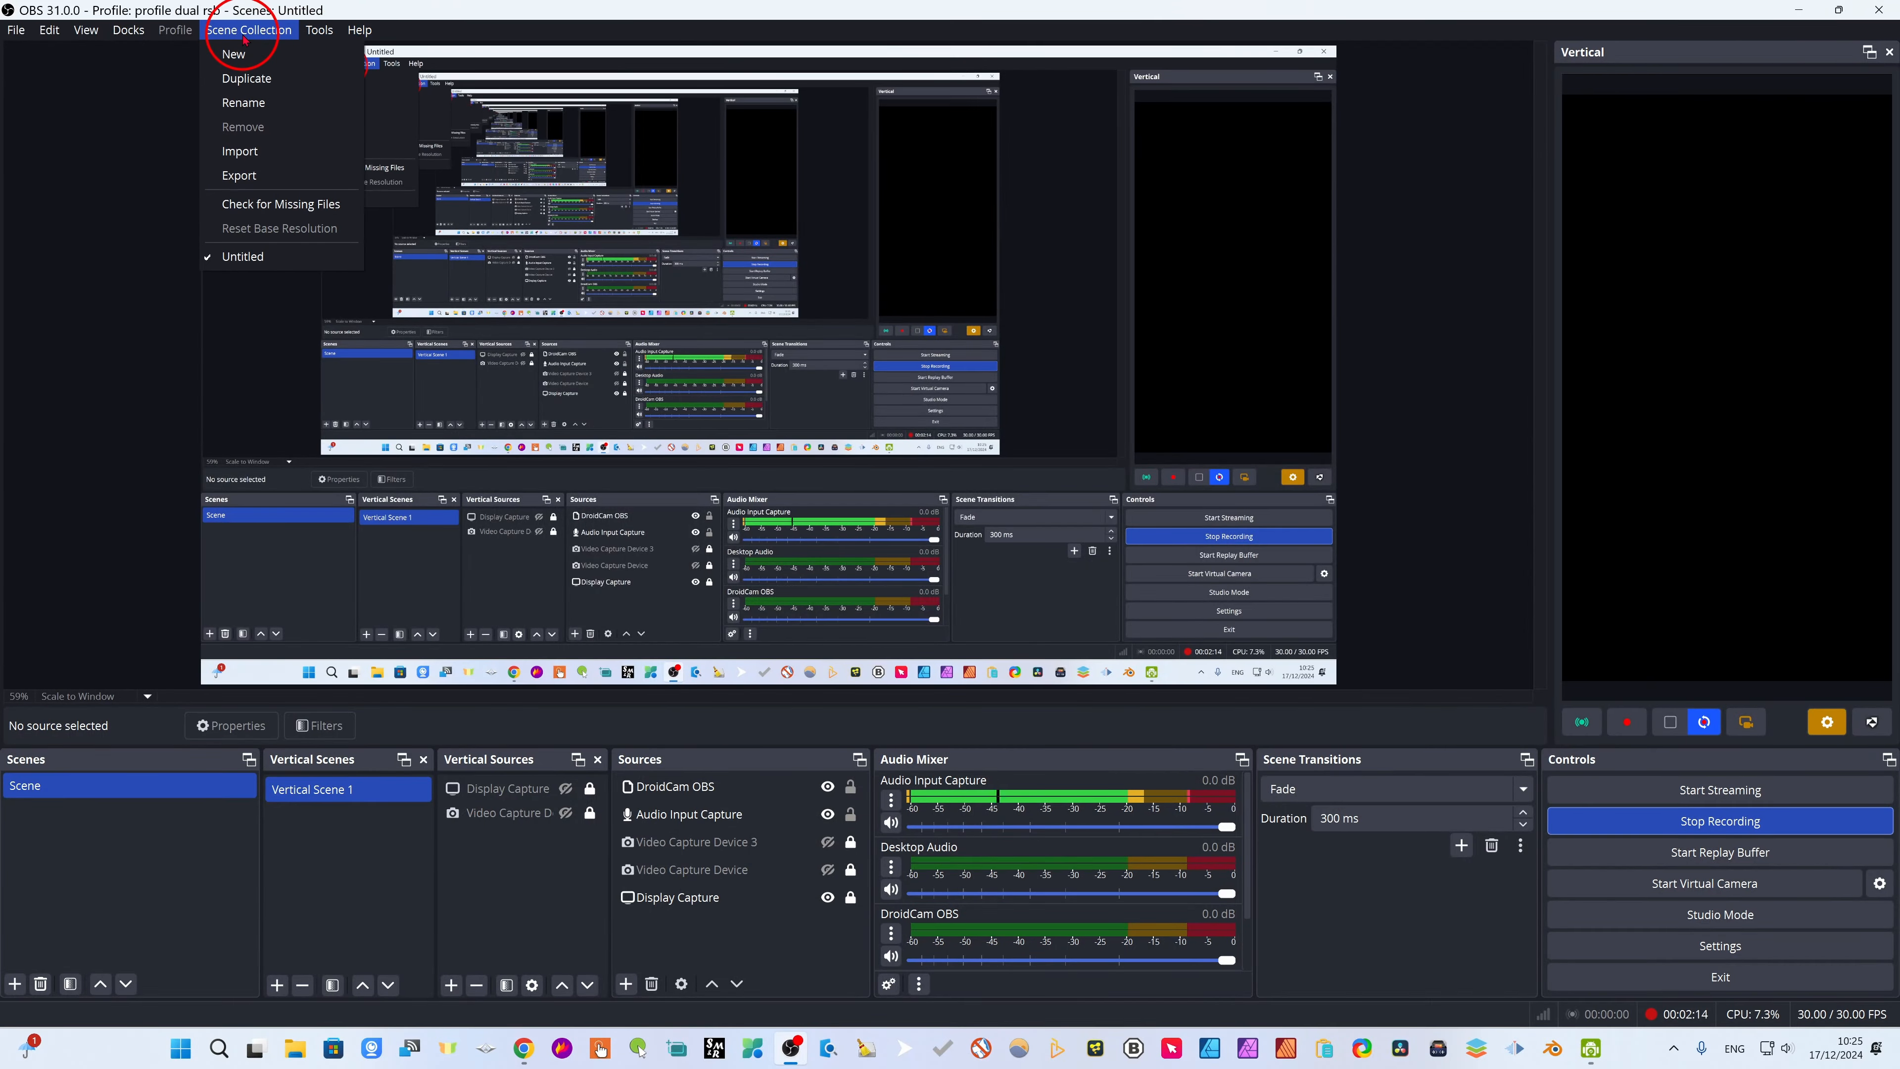
Open the OBS settings and examine the audio options, including global devices, meters and push-to-talk hotkeys
left_click(1720, 945)
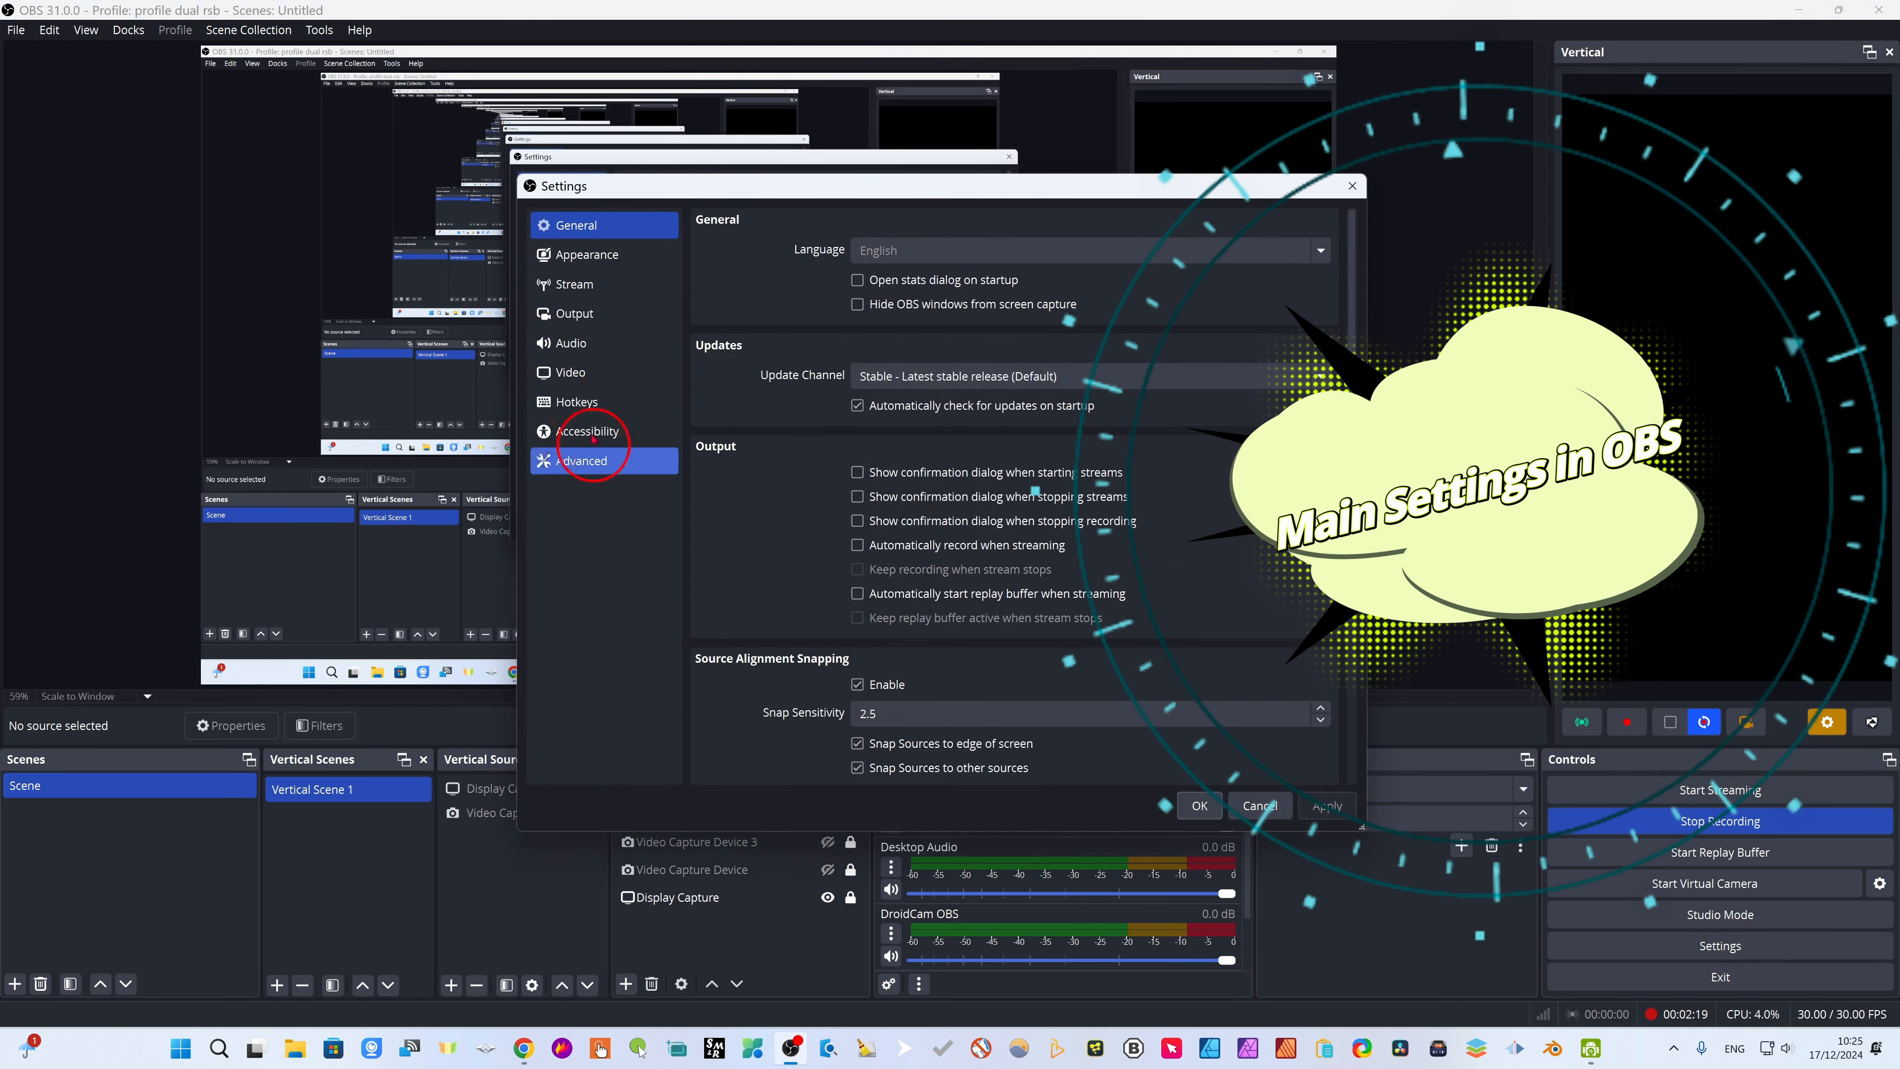
left_click(601, 262)
left_click(575, 343)
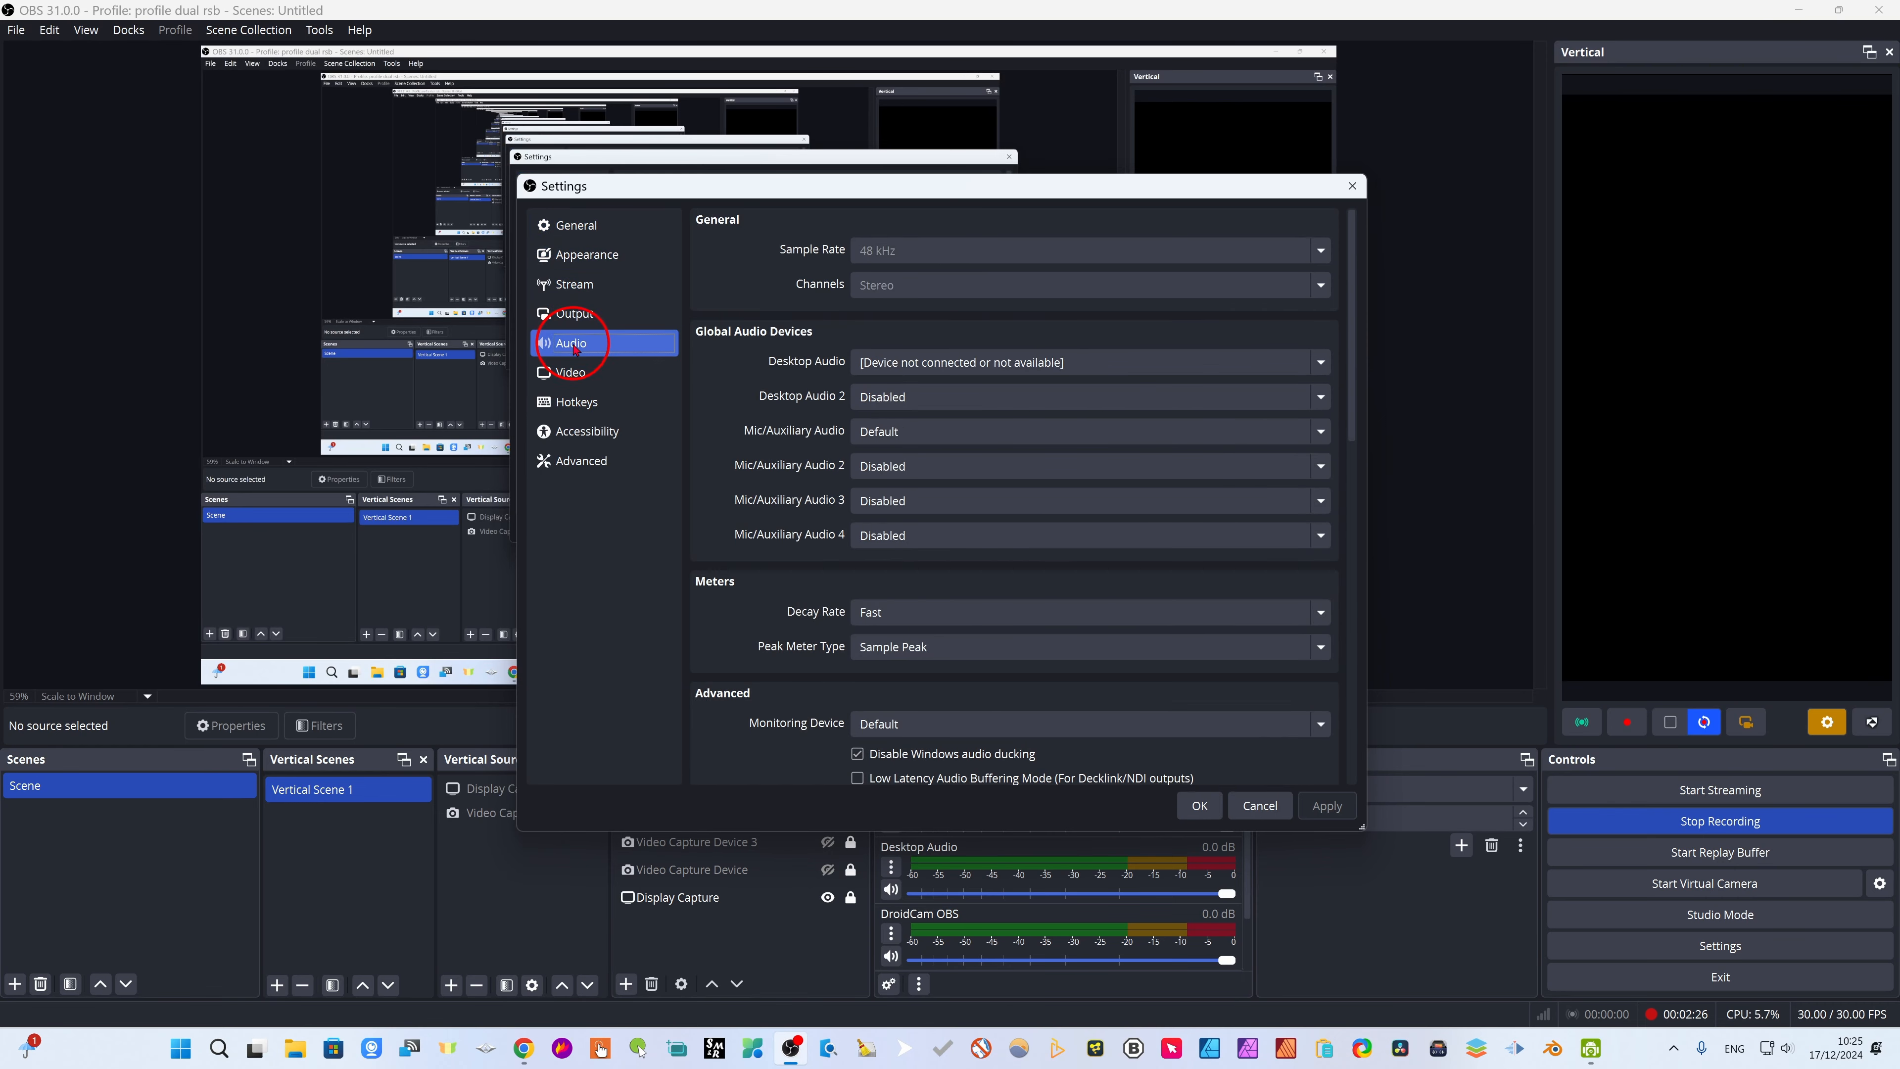
scroll(1126, 685, "down", 2)
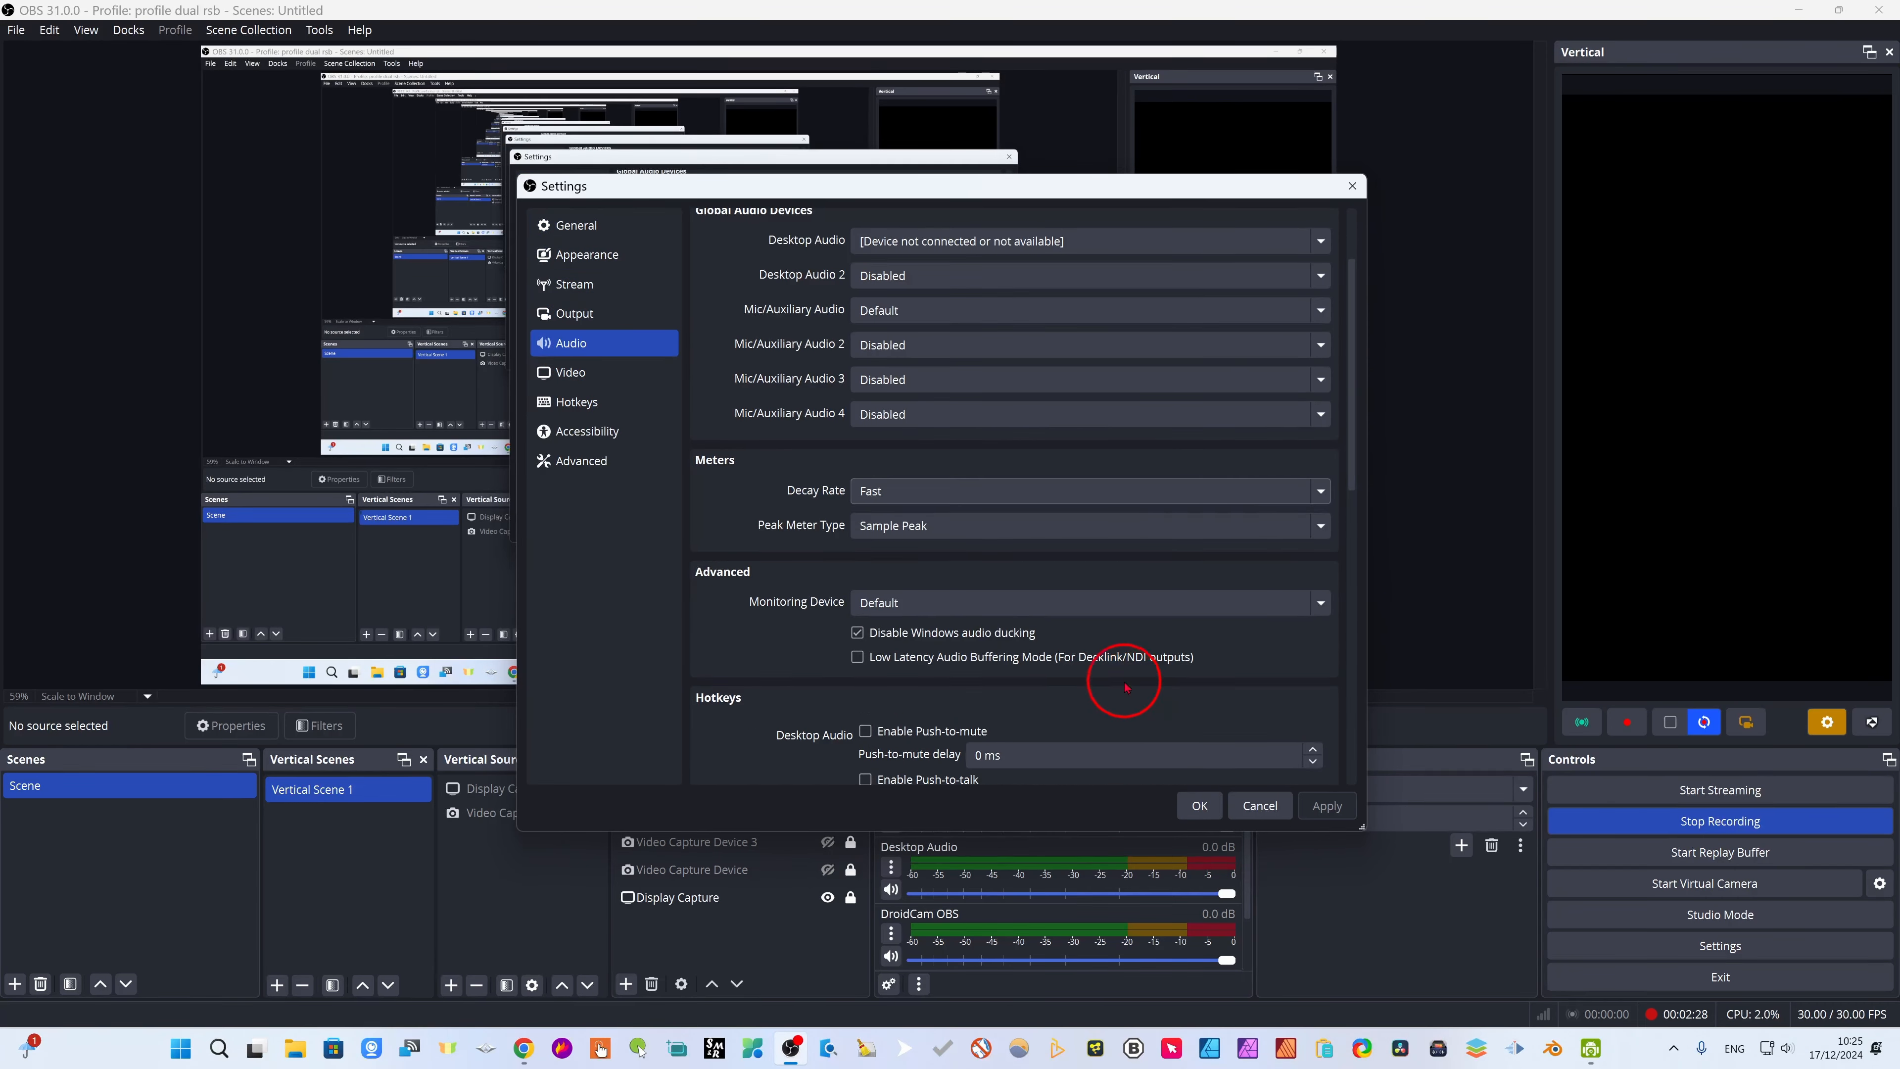
scroll(1126, 684, "down", 8)
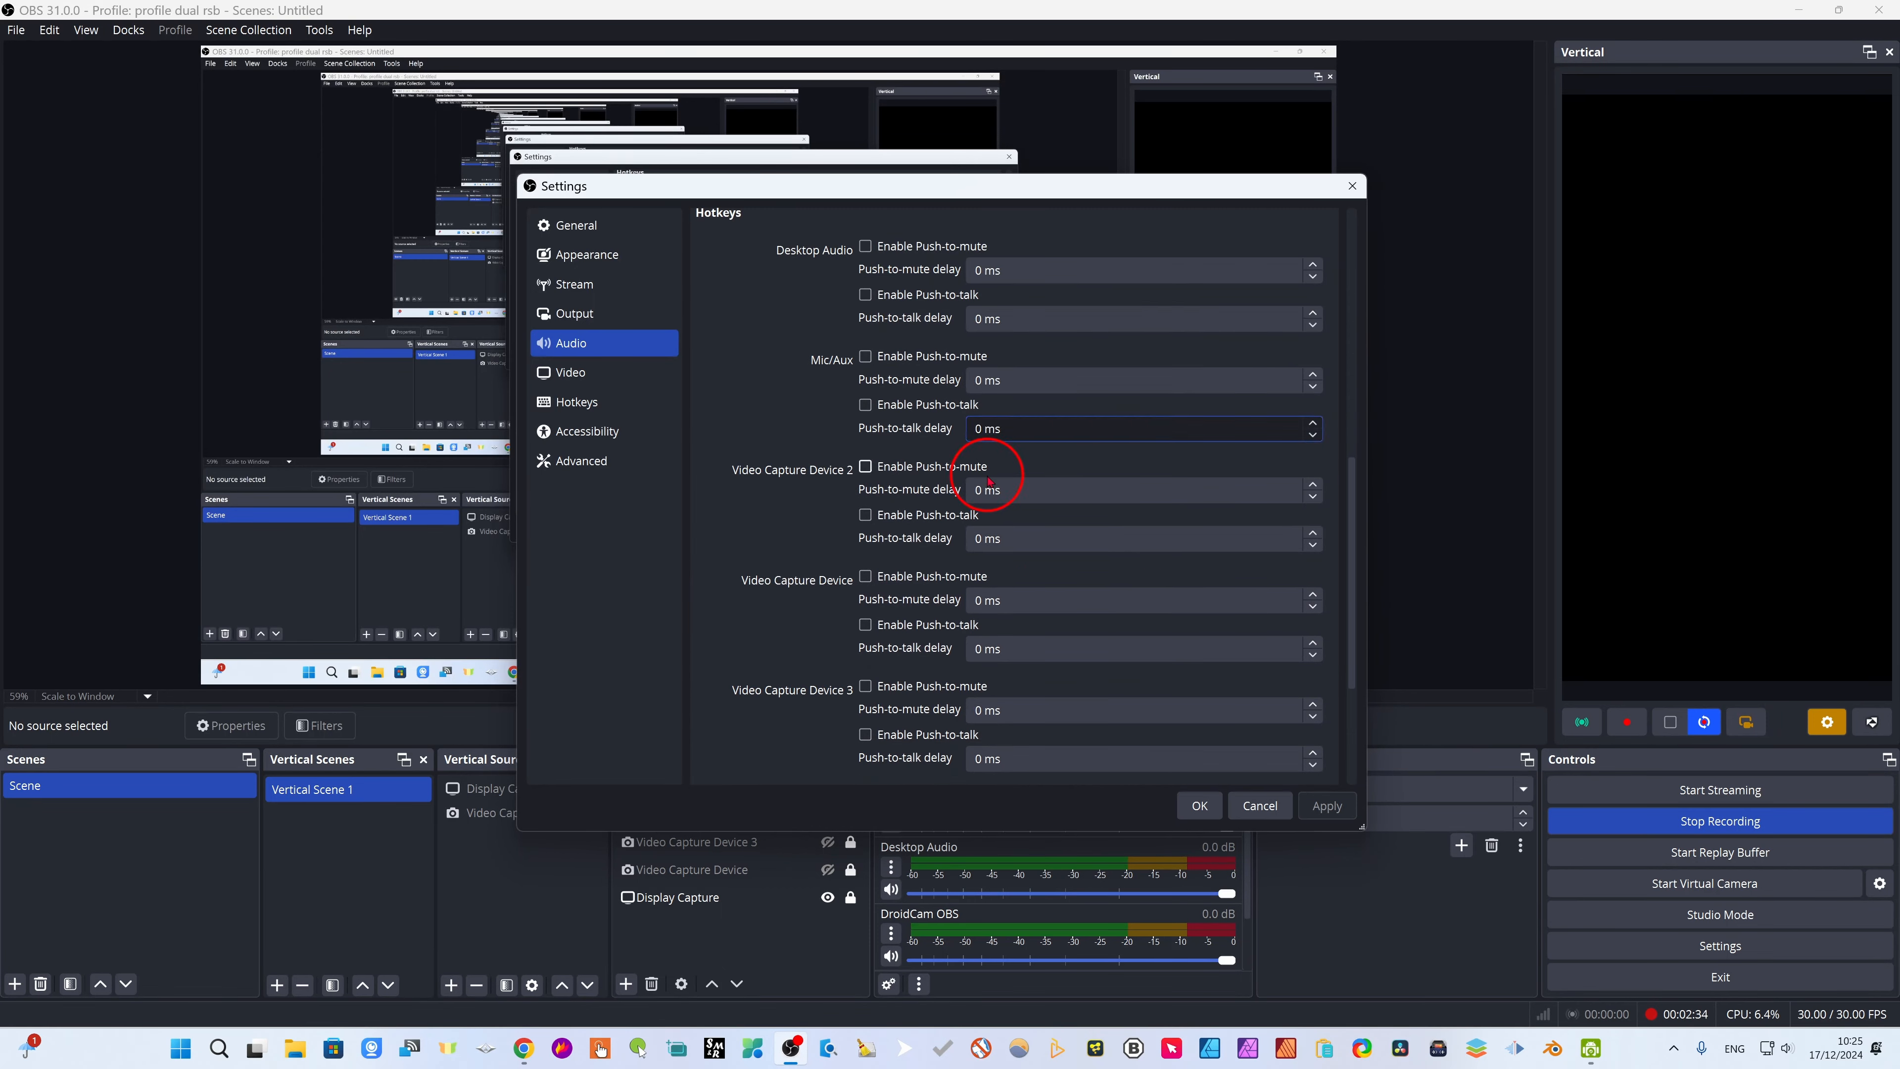
scroll(988, 481, "up", 8)
Examine the available audio bitrates and audio encoders for streaming in the output settings, leaving them as they are
left_click(536, 319)
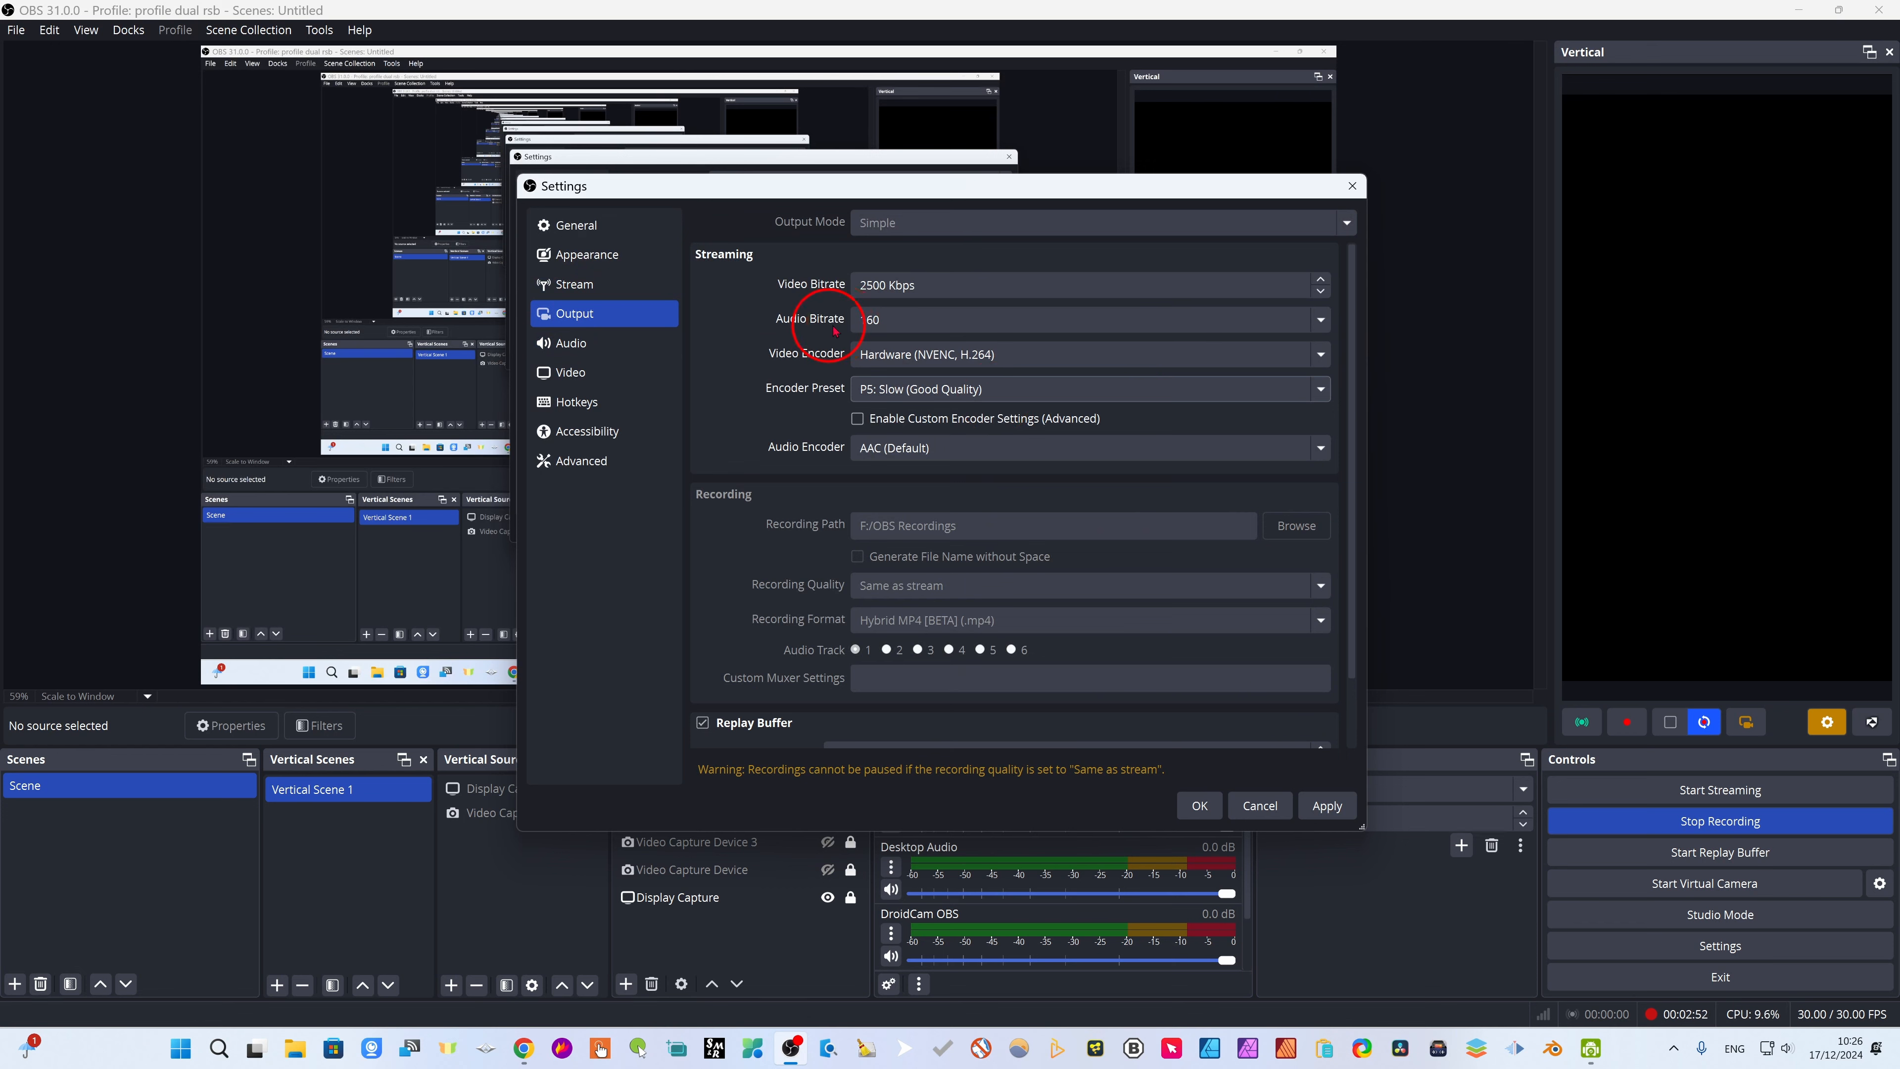
left_click(1320, 318)
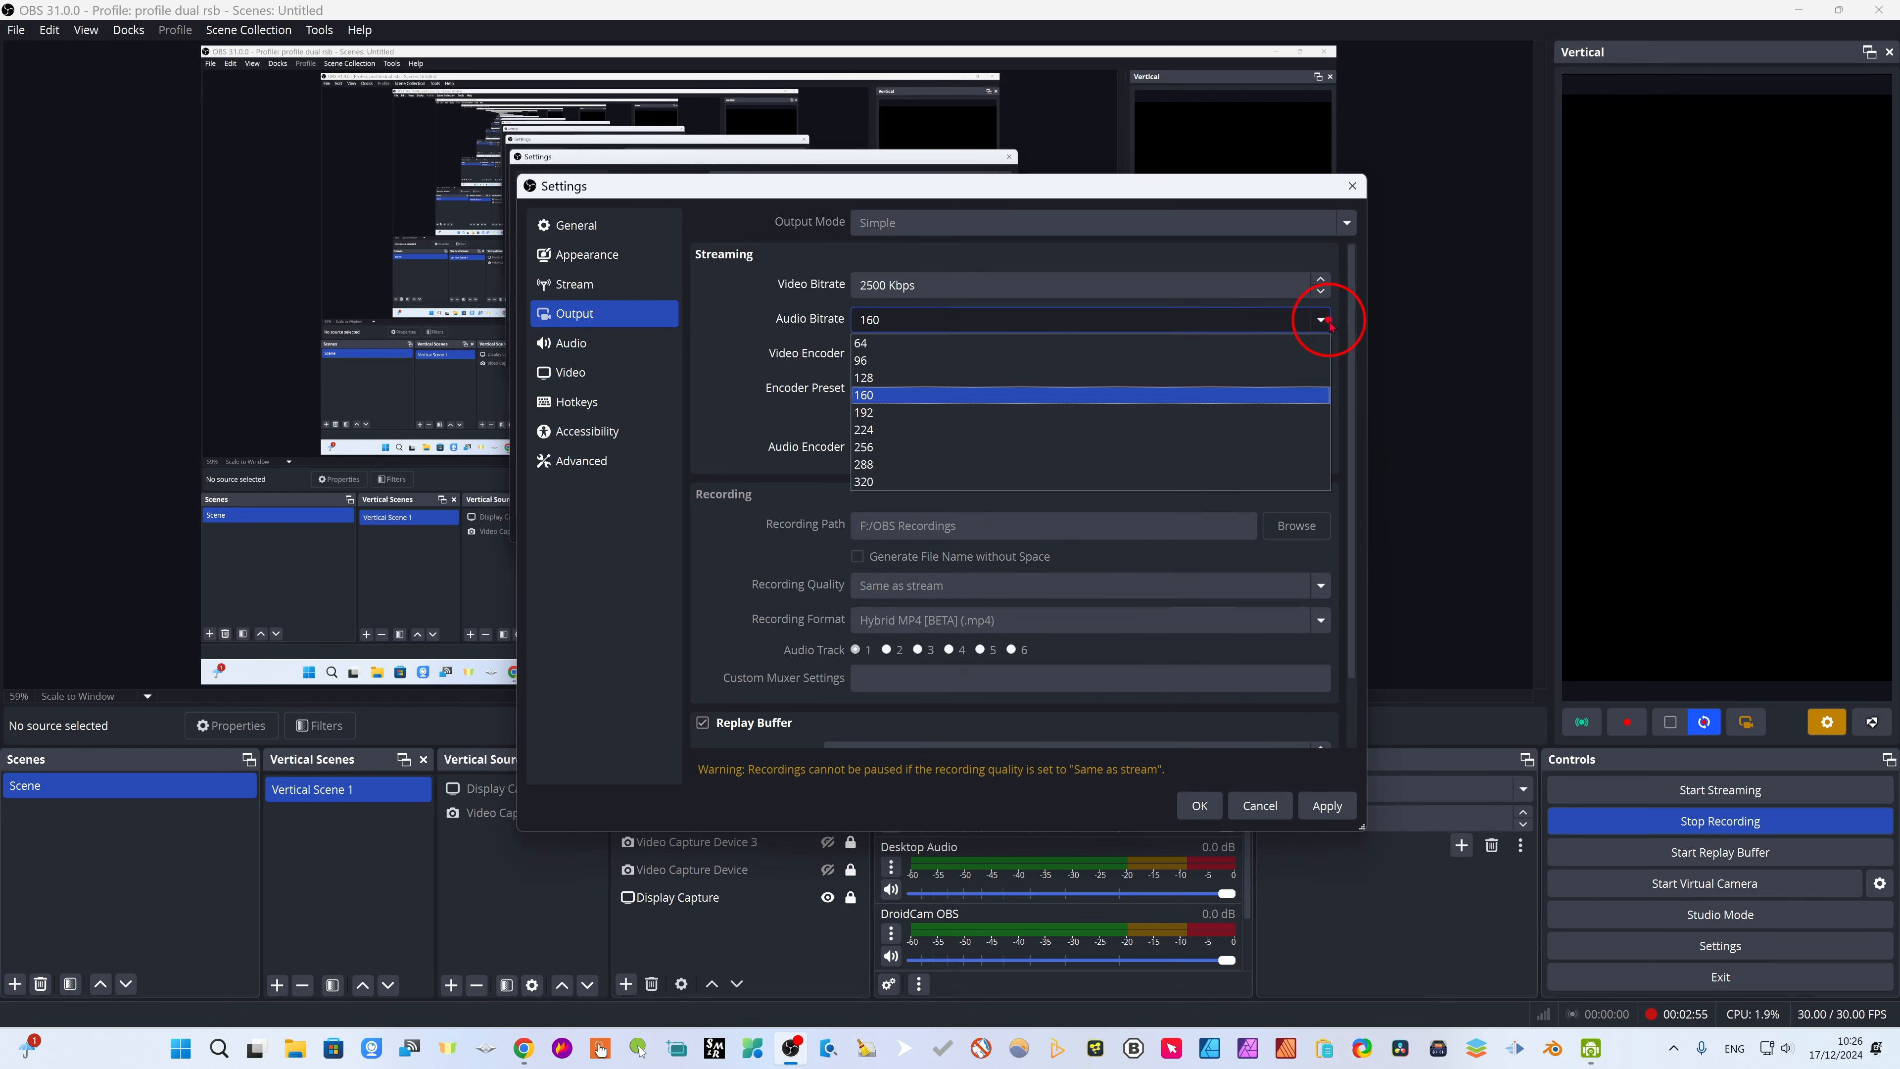
left_click(741, 342)
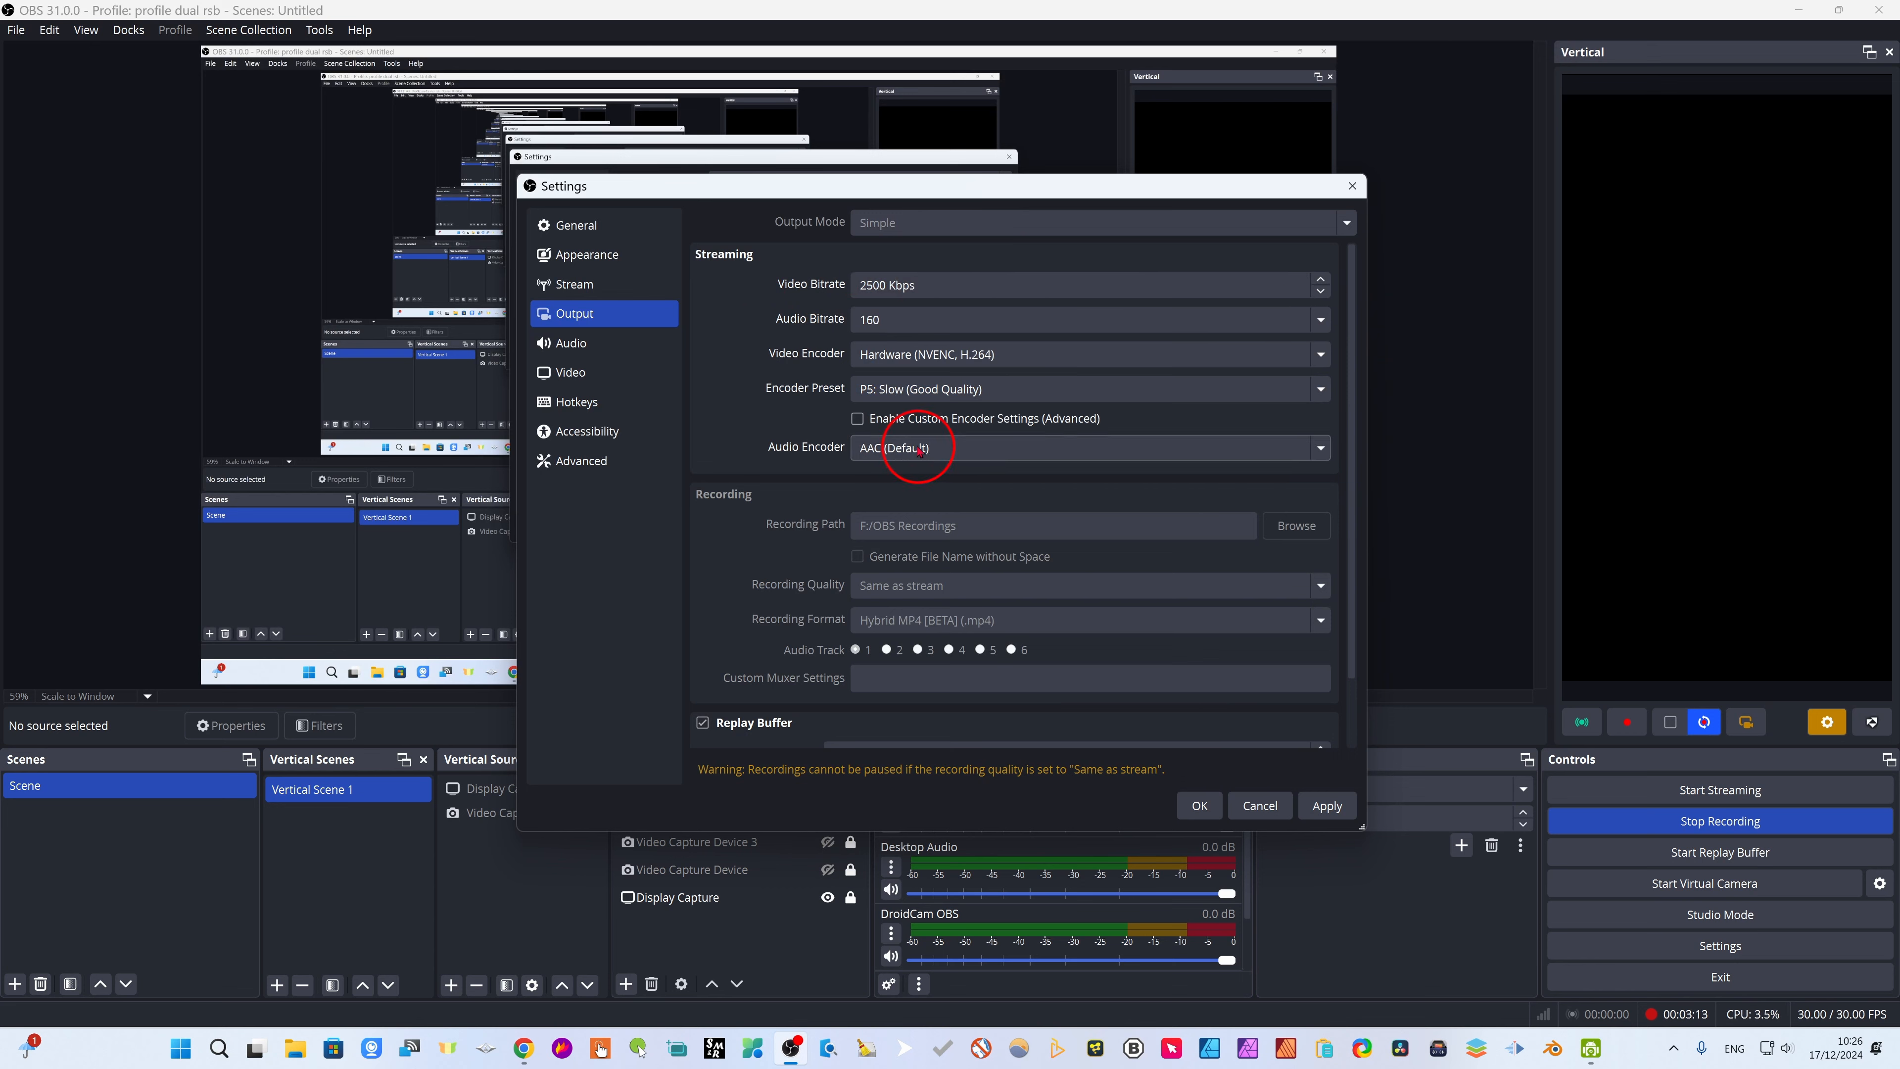
left_click(1320, 447)
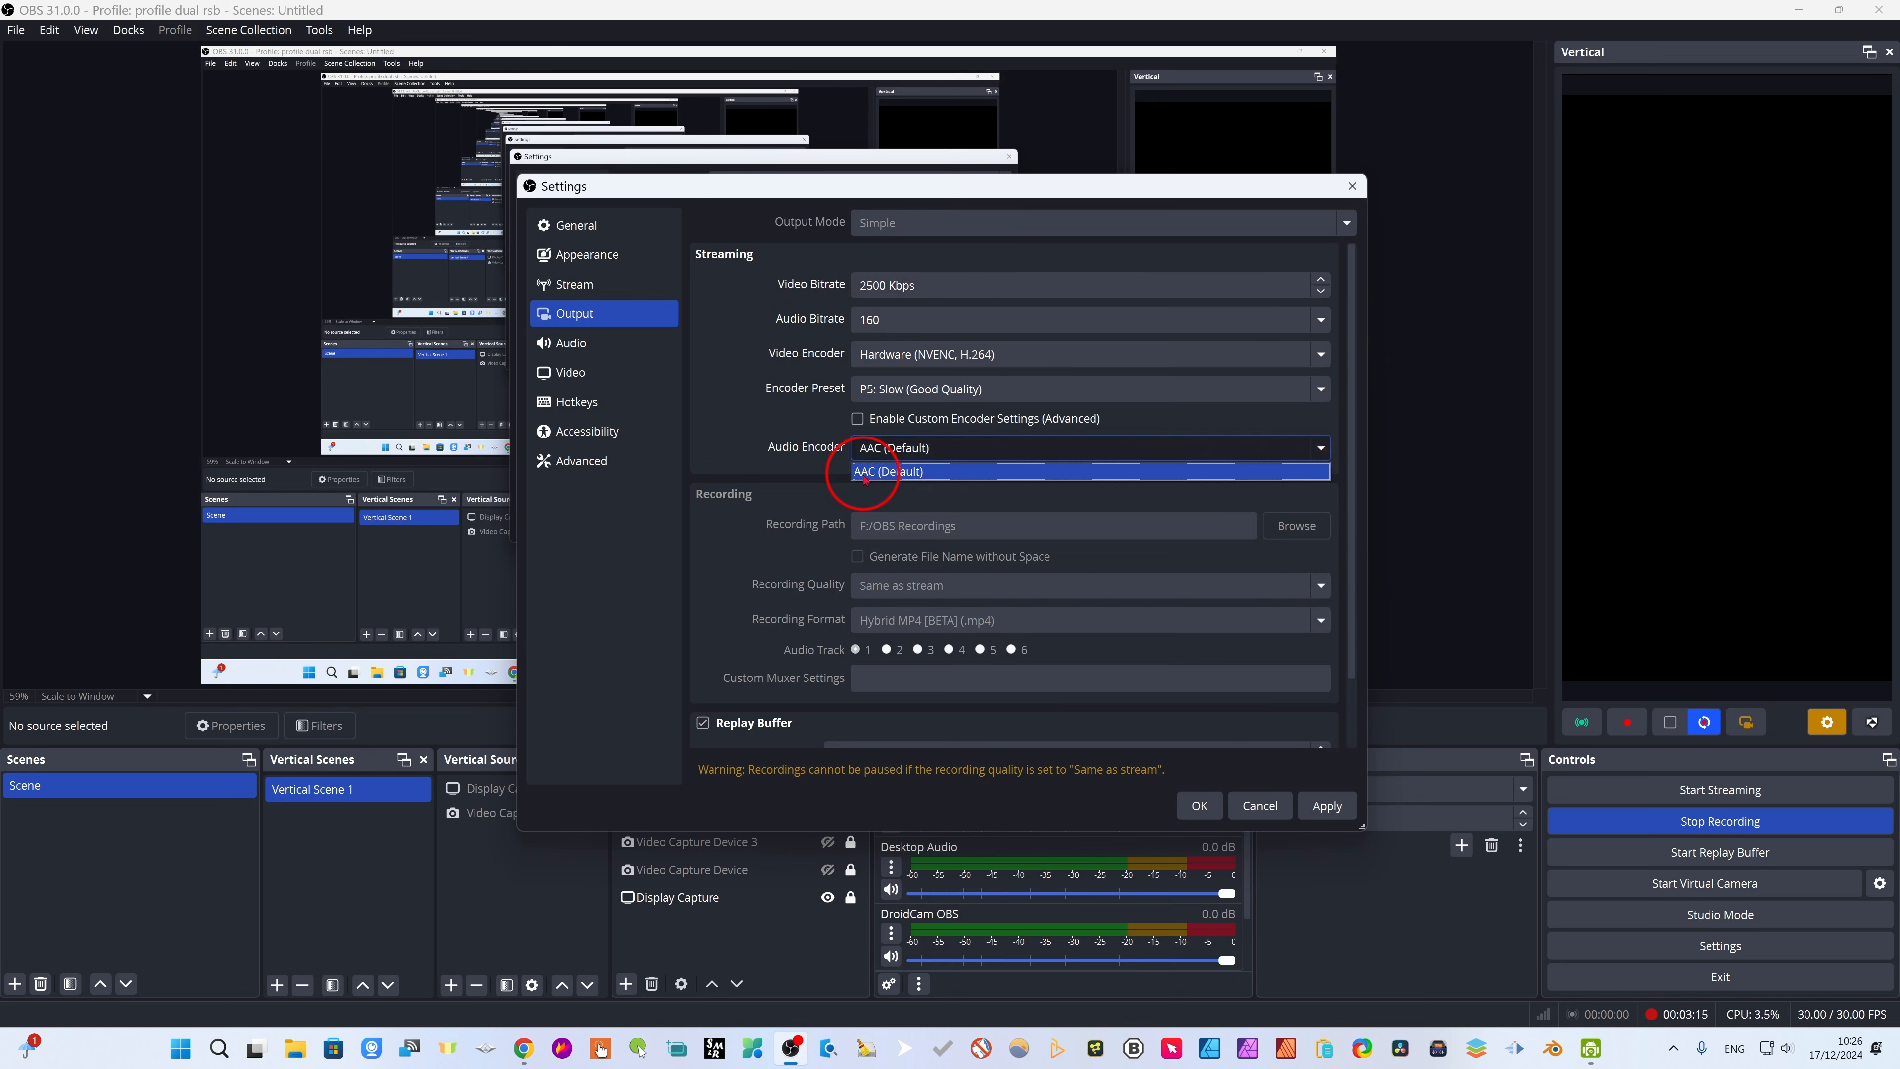
left_click(846, 497)
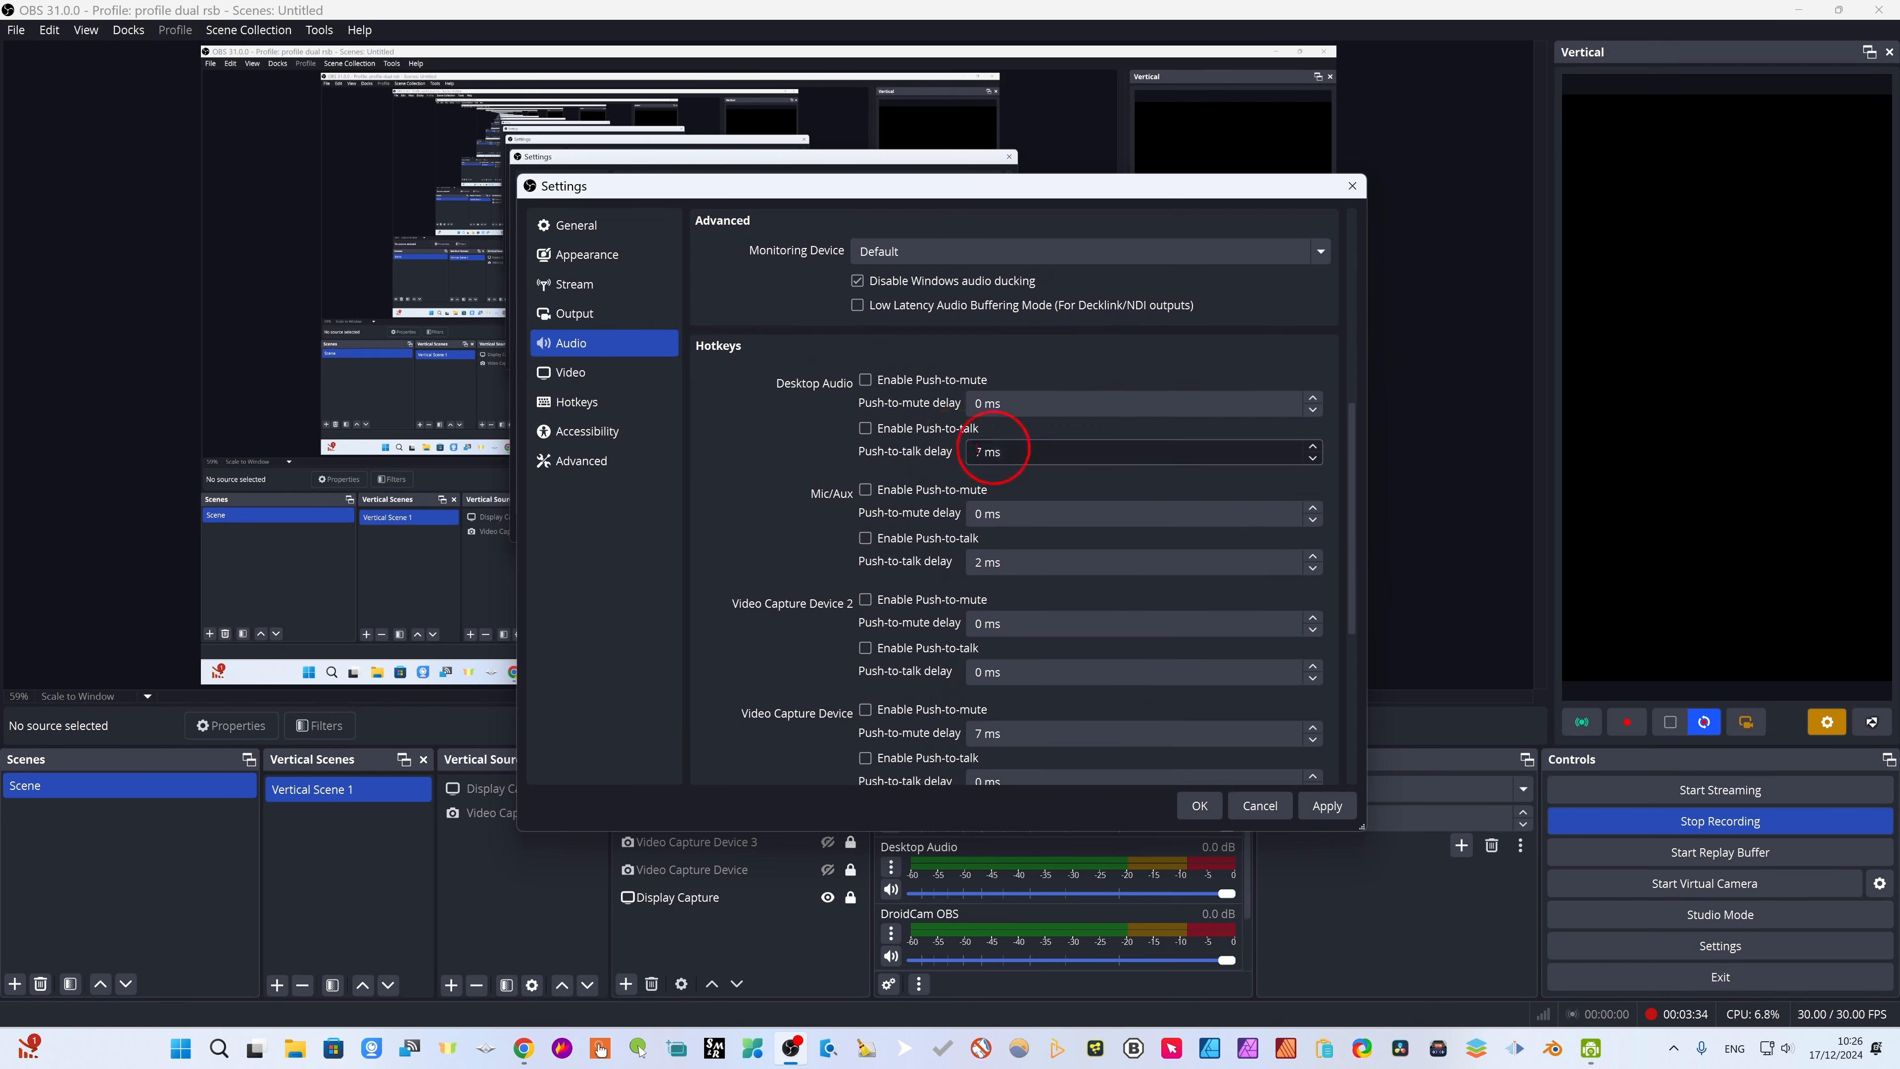
Examine the push-to-mute and push-to-talk delays of the audio devices, as well as the assigned recording hotkeys
left_click(1020, 452)
scroll(1149, 321, "up", 2)
scroll(1166, 337, "down", 4)
scroll(1191, 497, "down", 2)
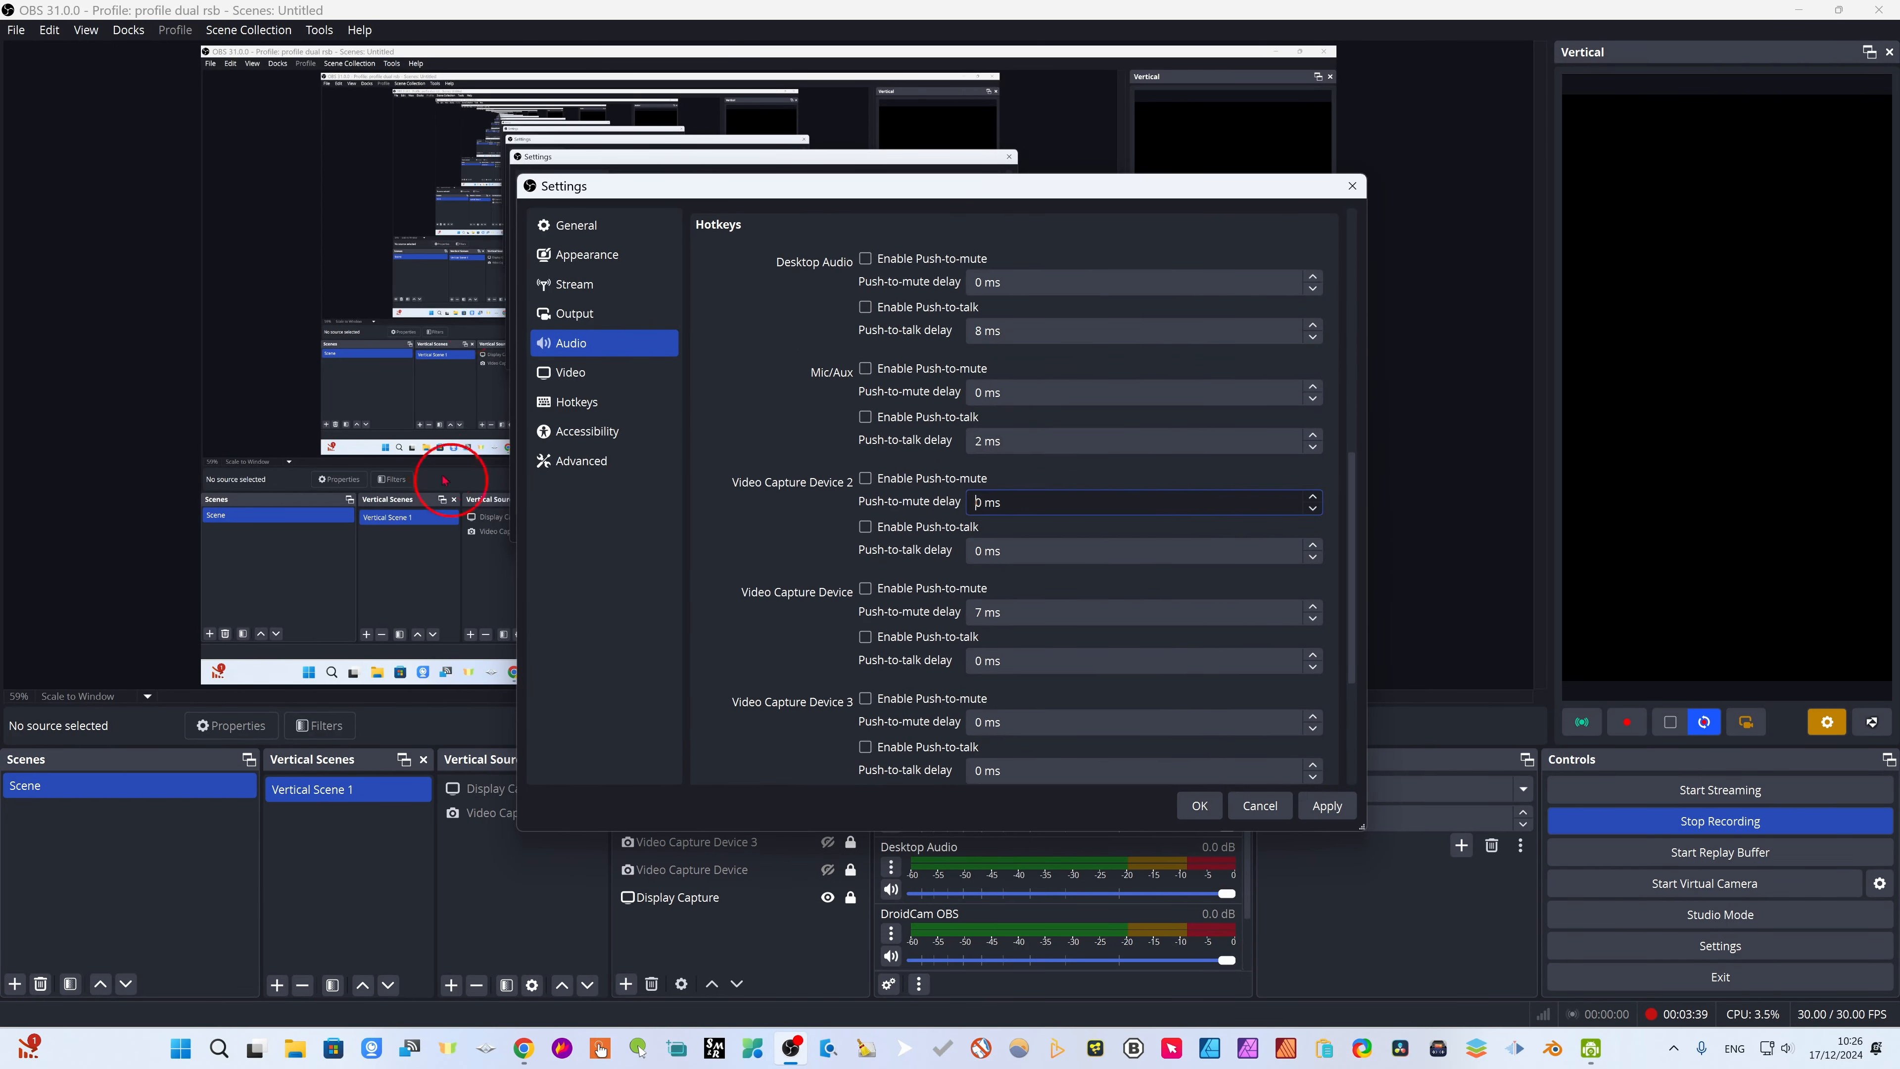
scroll(741, 369, "down", 4)
scroll(1188, 381, "up", 10)
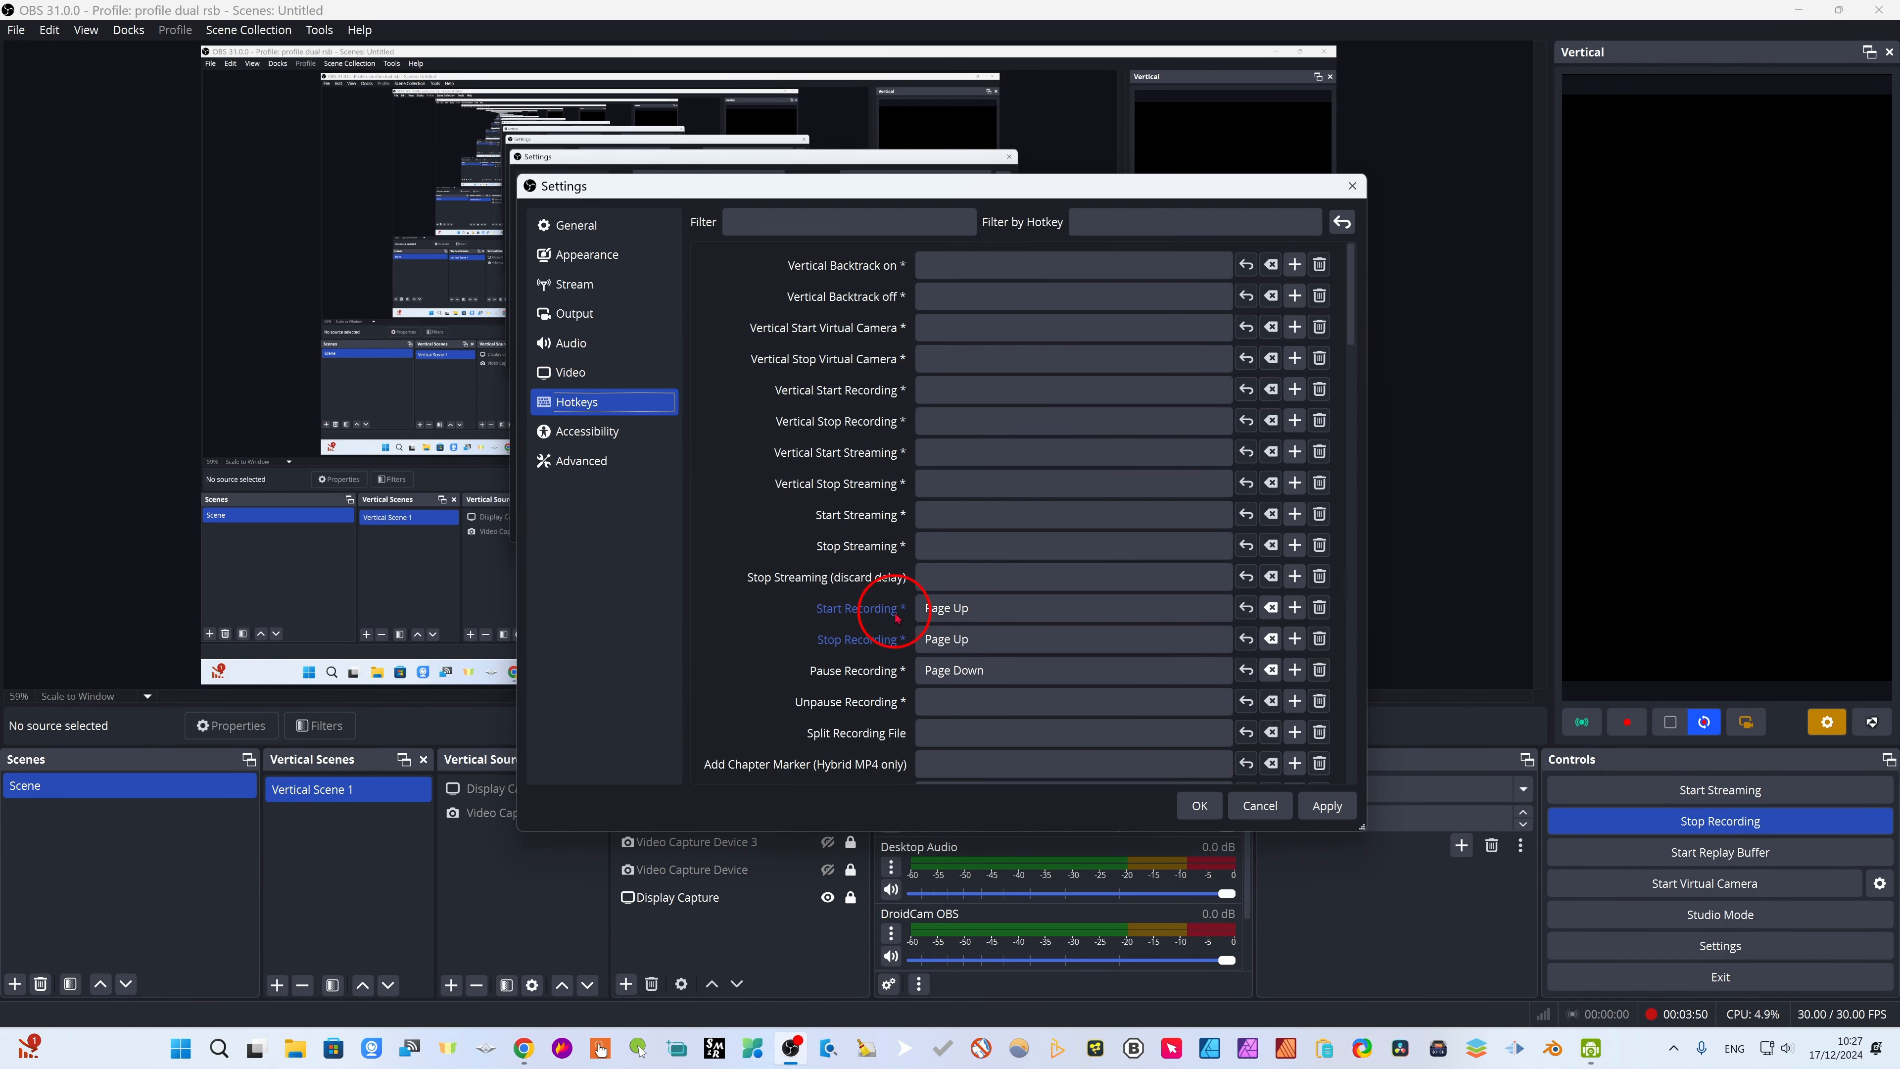
scroll(852, 621, "down", 2)
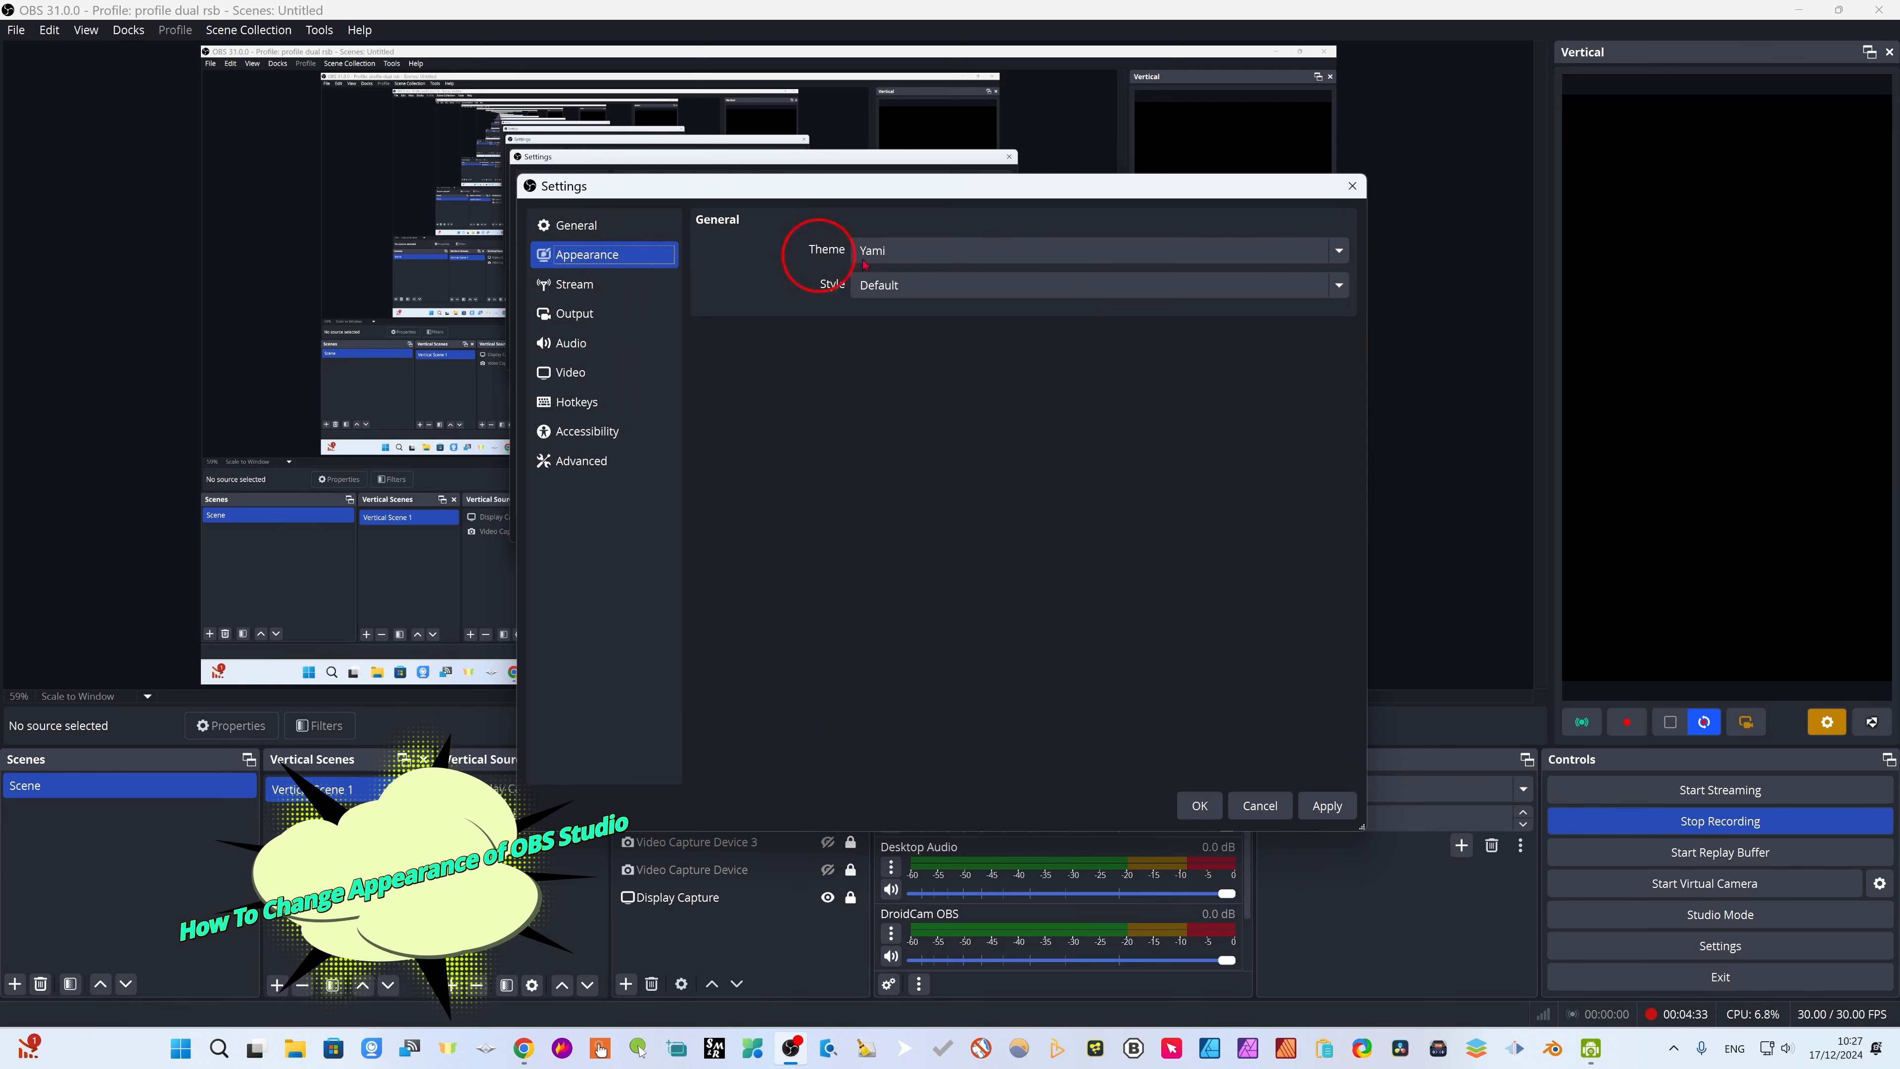
Keep the Yami theme, change its interface style to Rachni, and apply and close the settings
left_click(1337, 251)
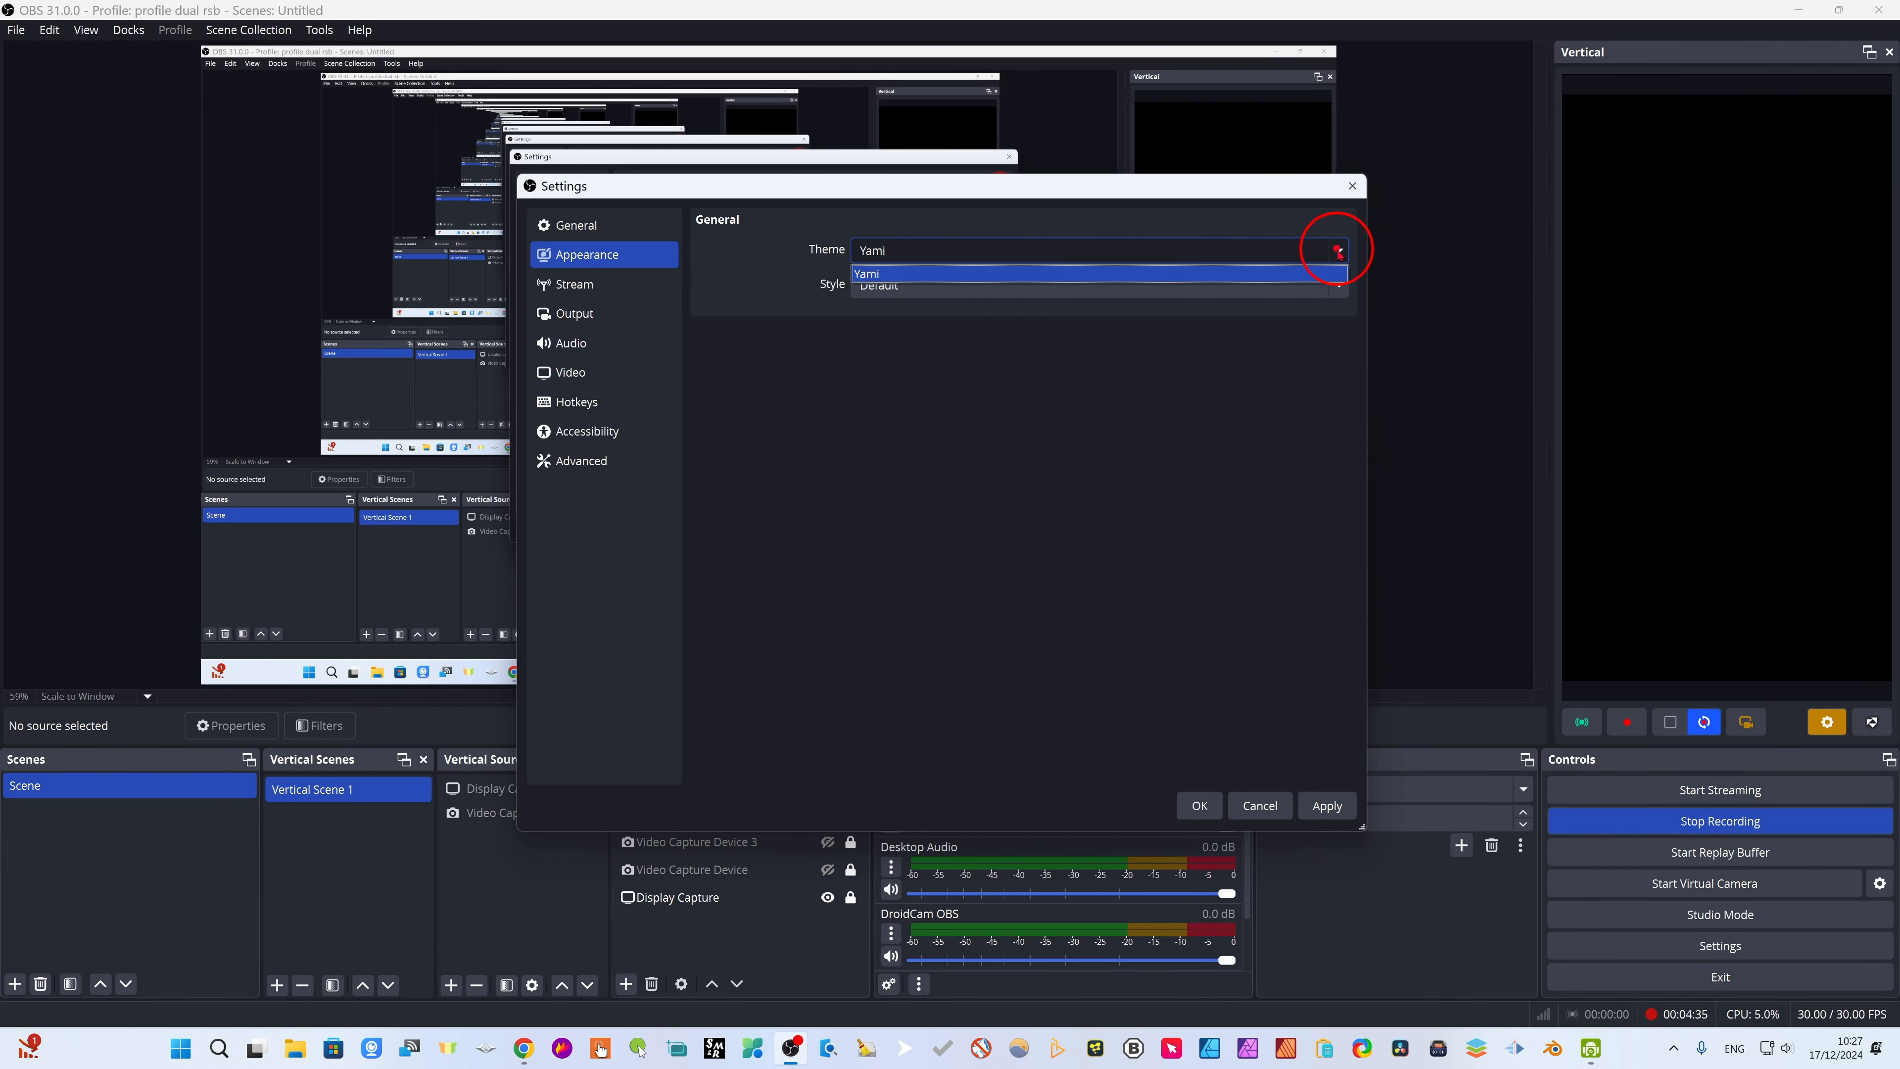
left_click(1107, 347)
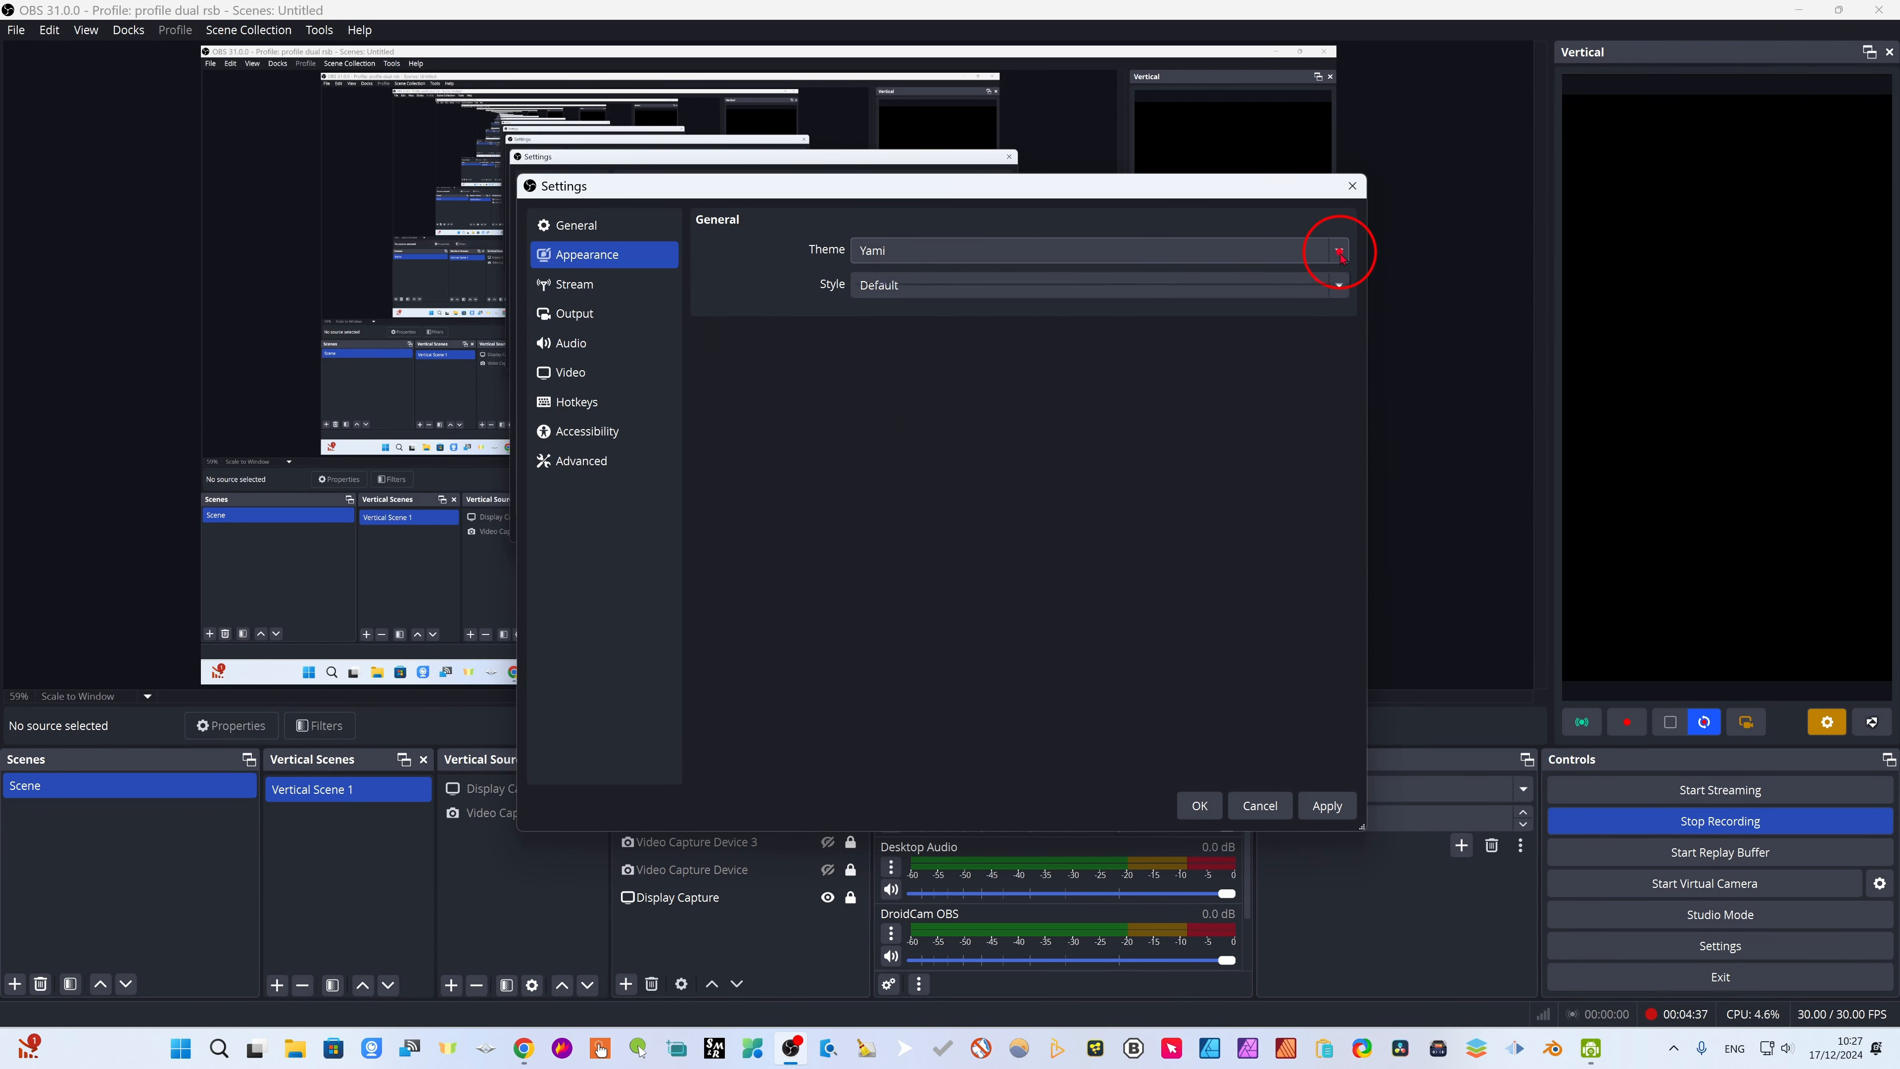
left_click(1338, 286)
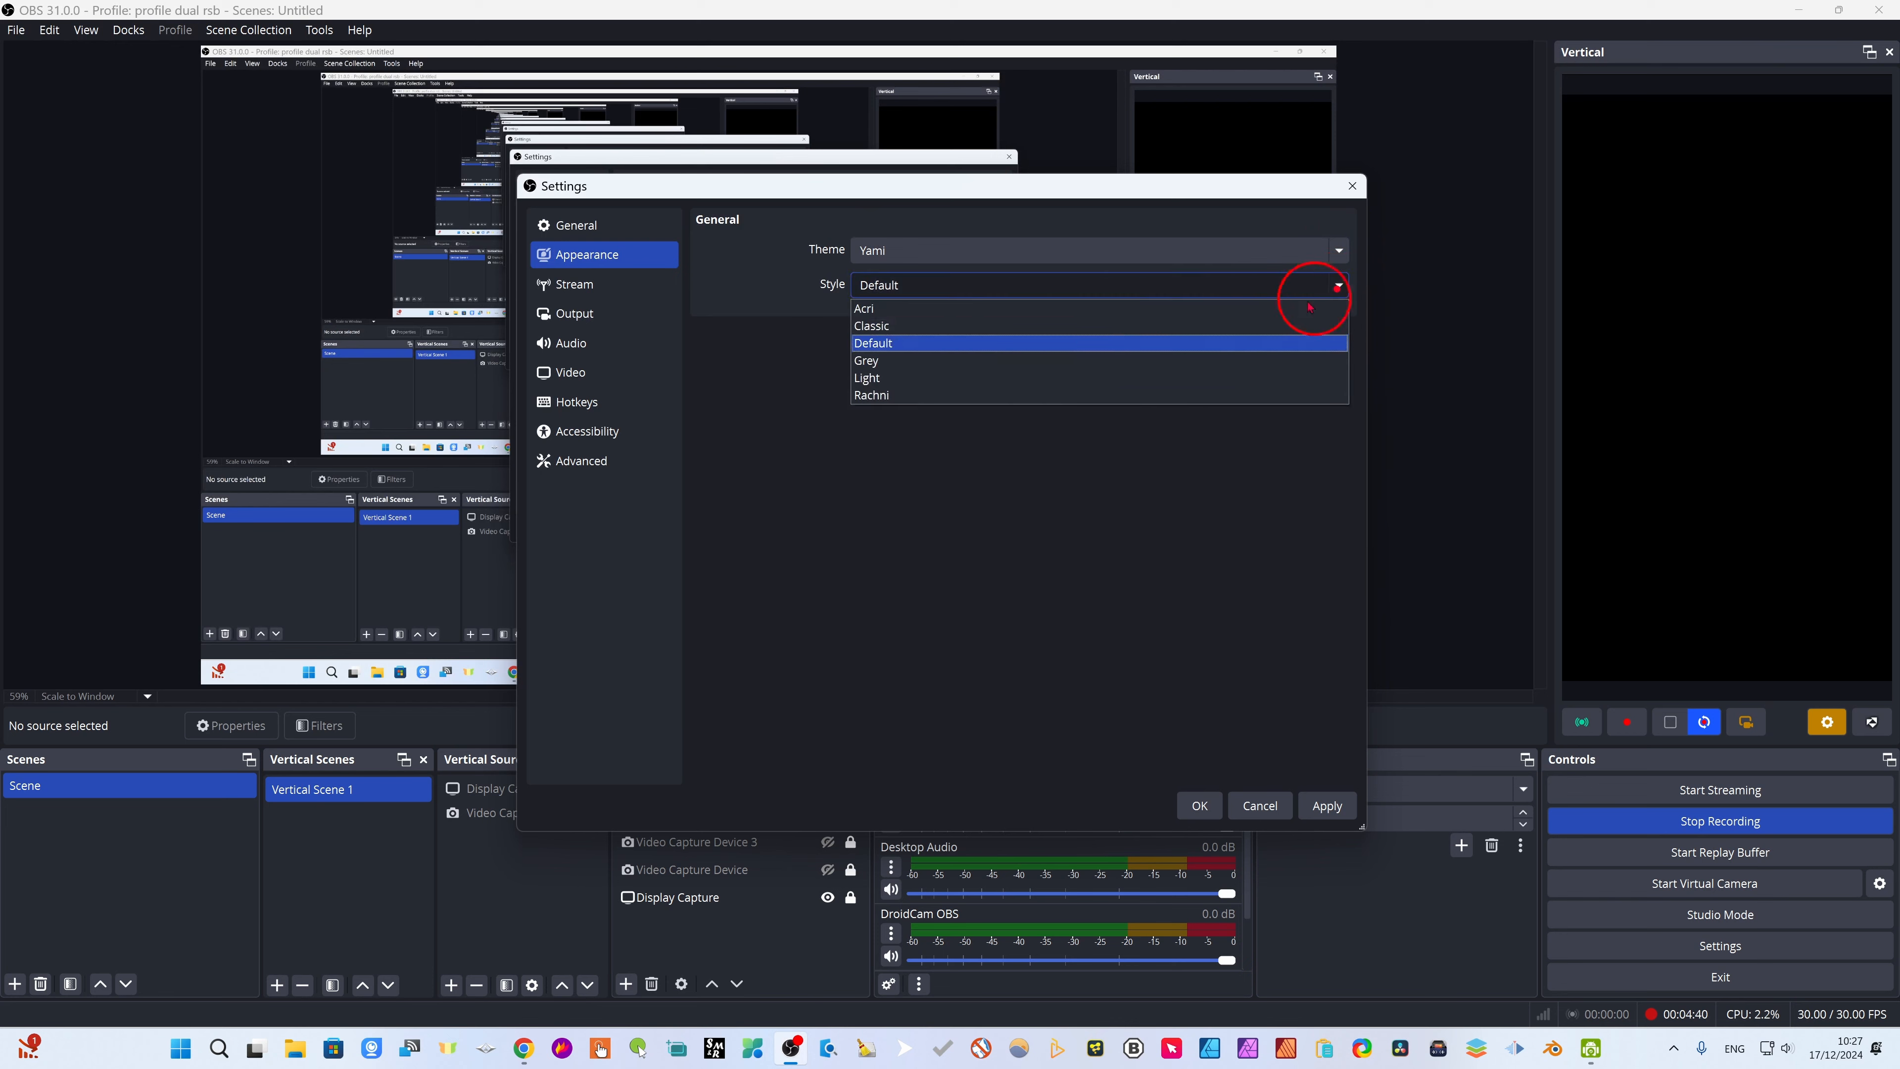
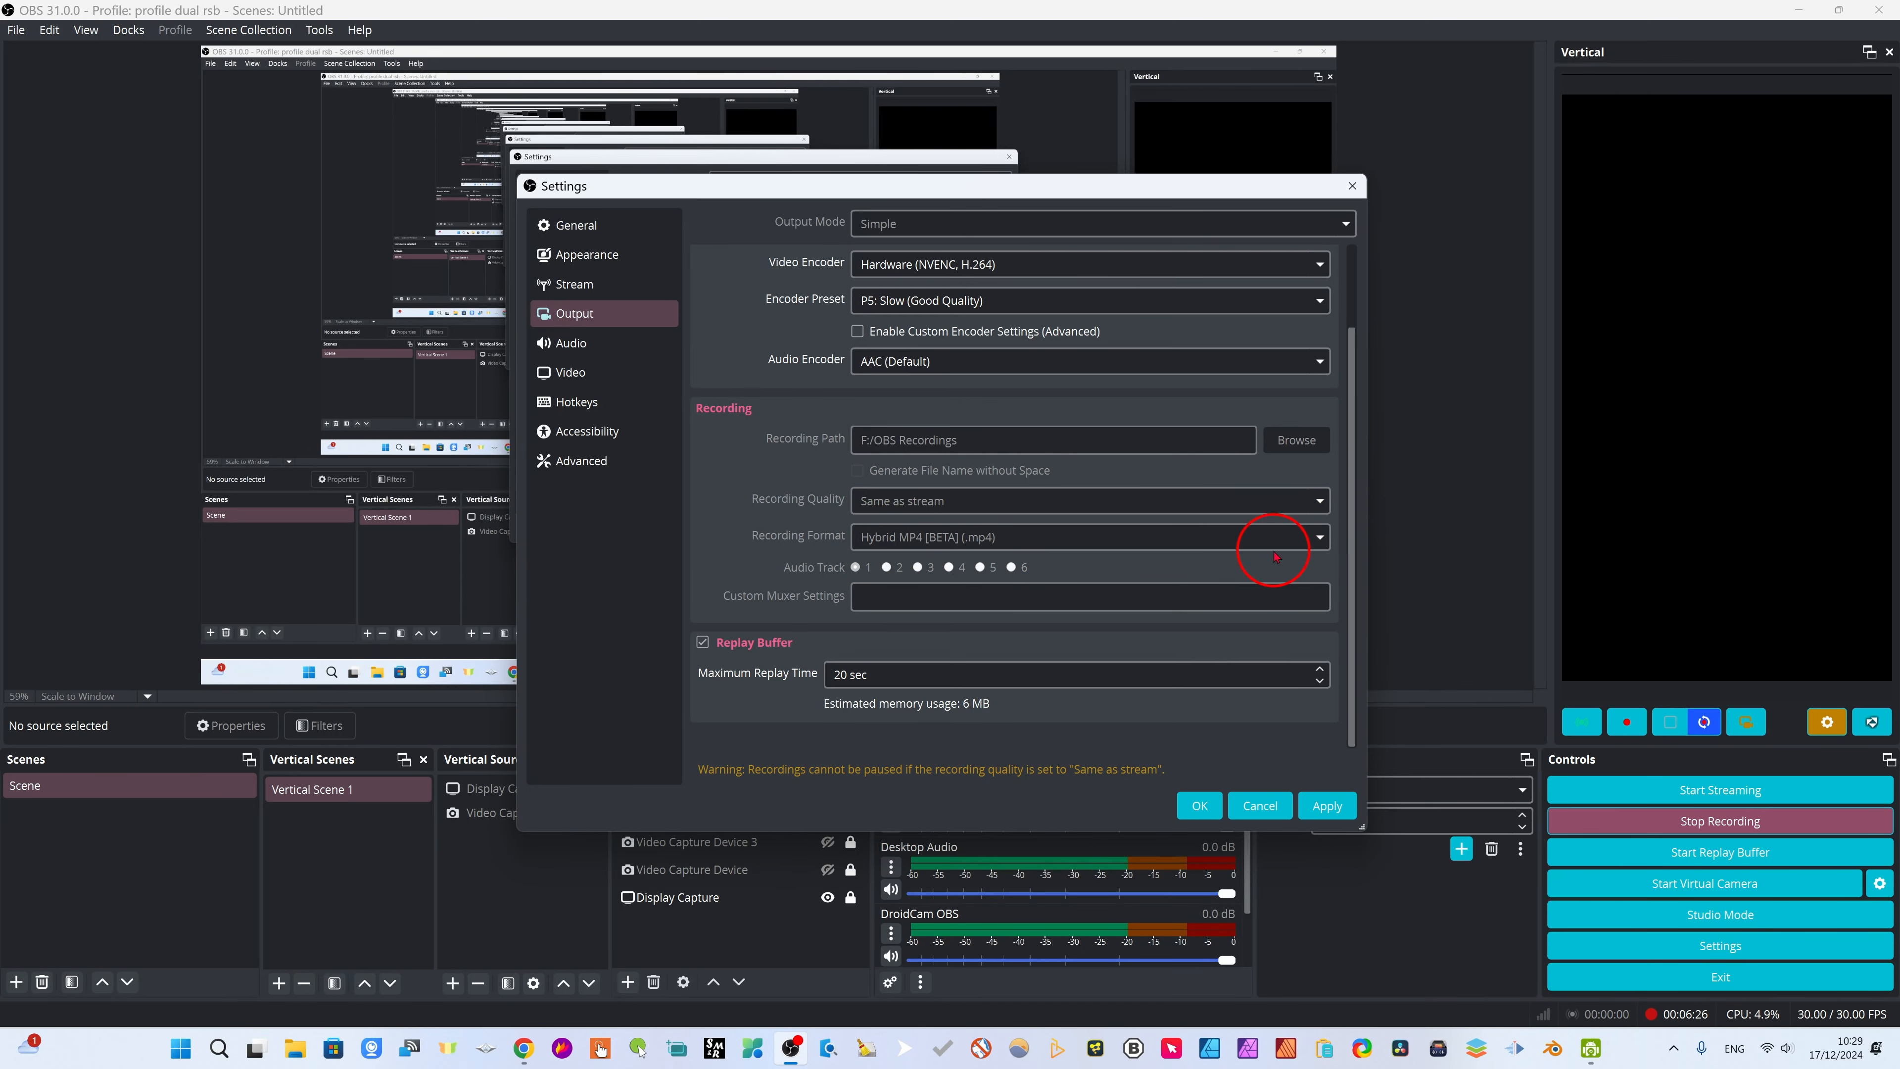
left_click(1323, 807)
left_click(1213, 802)
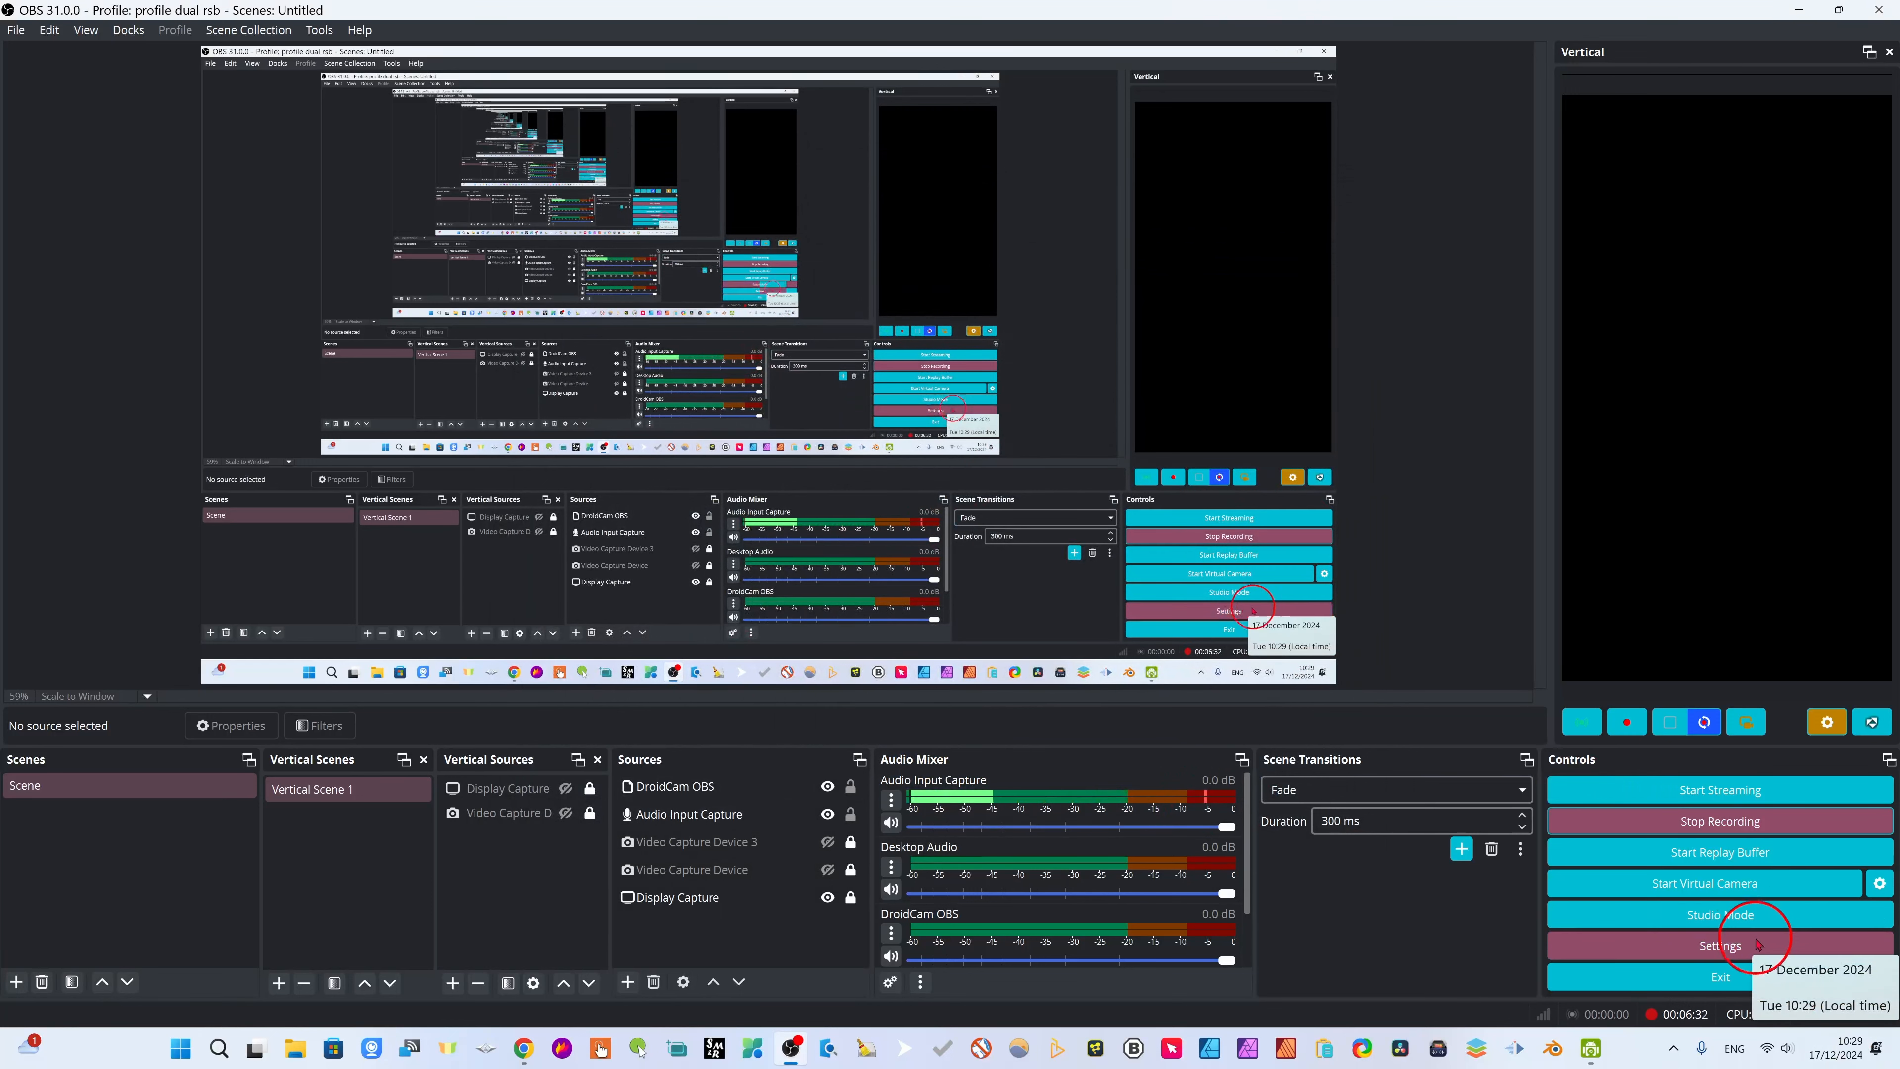
Reopen the settings and examine the update channel choices and the available streaming services
left_click(1736, 948)
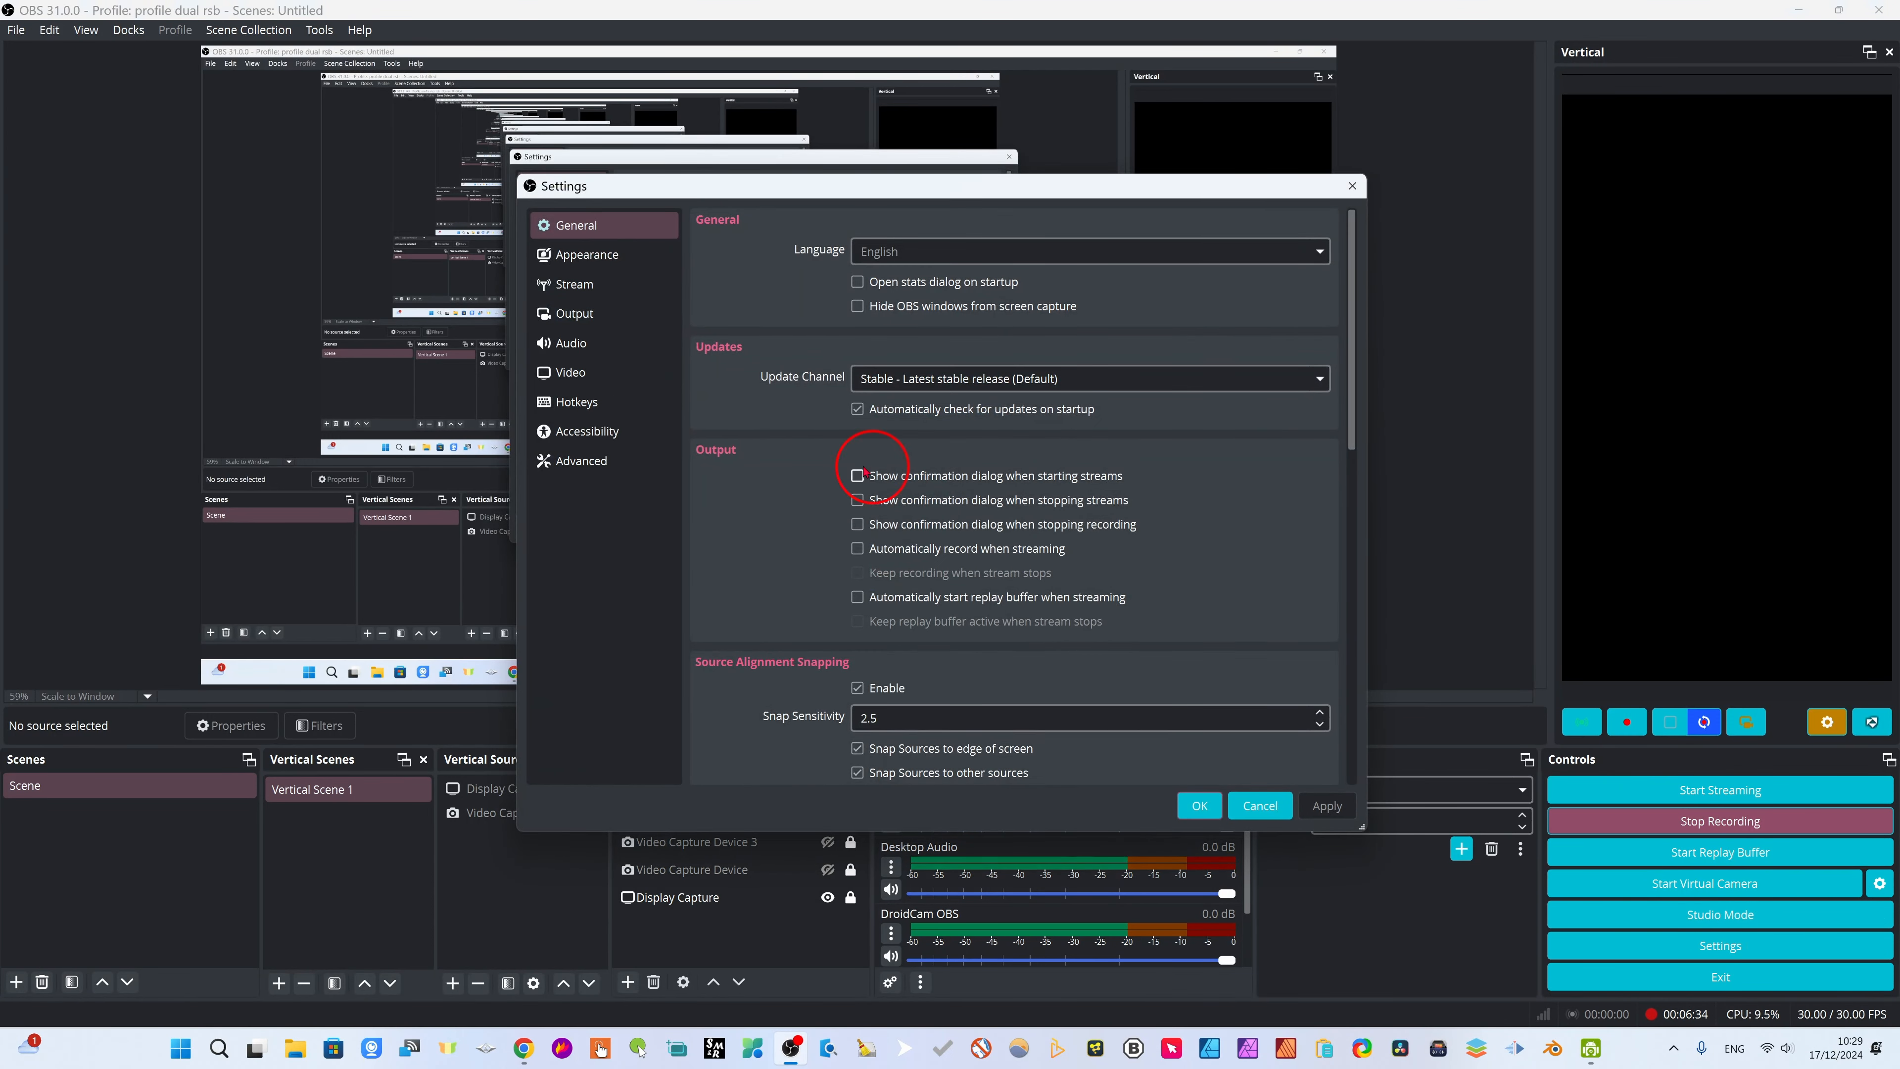
left_click(1307, 384)
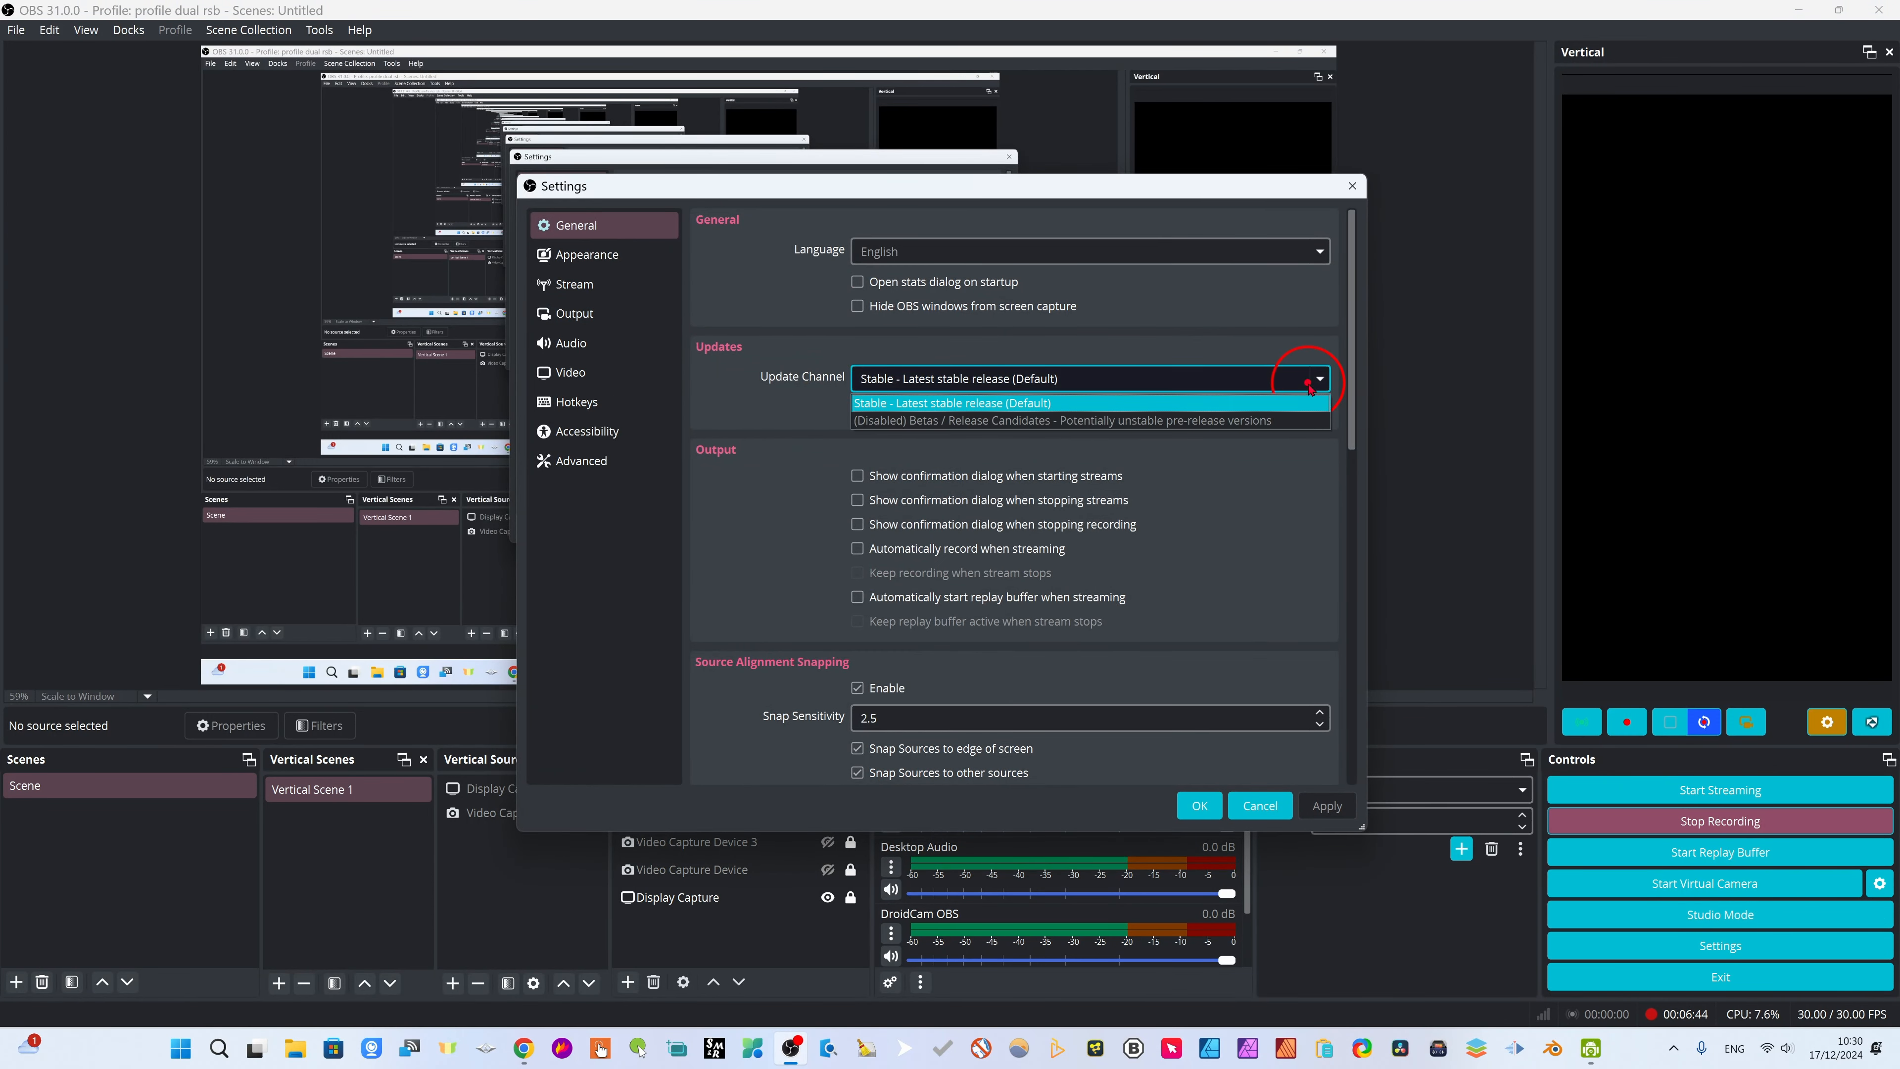
left_click(1257, 338)
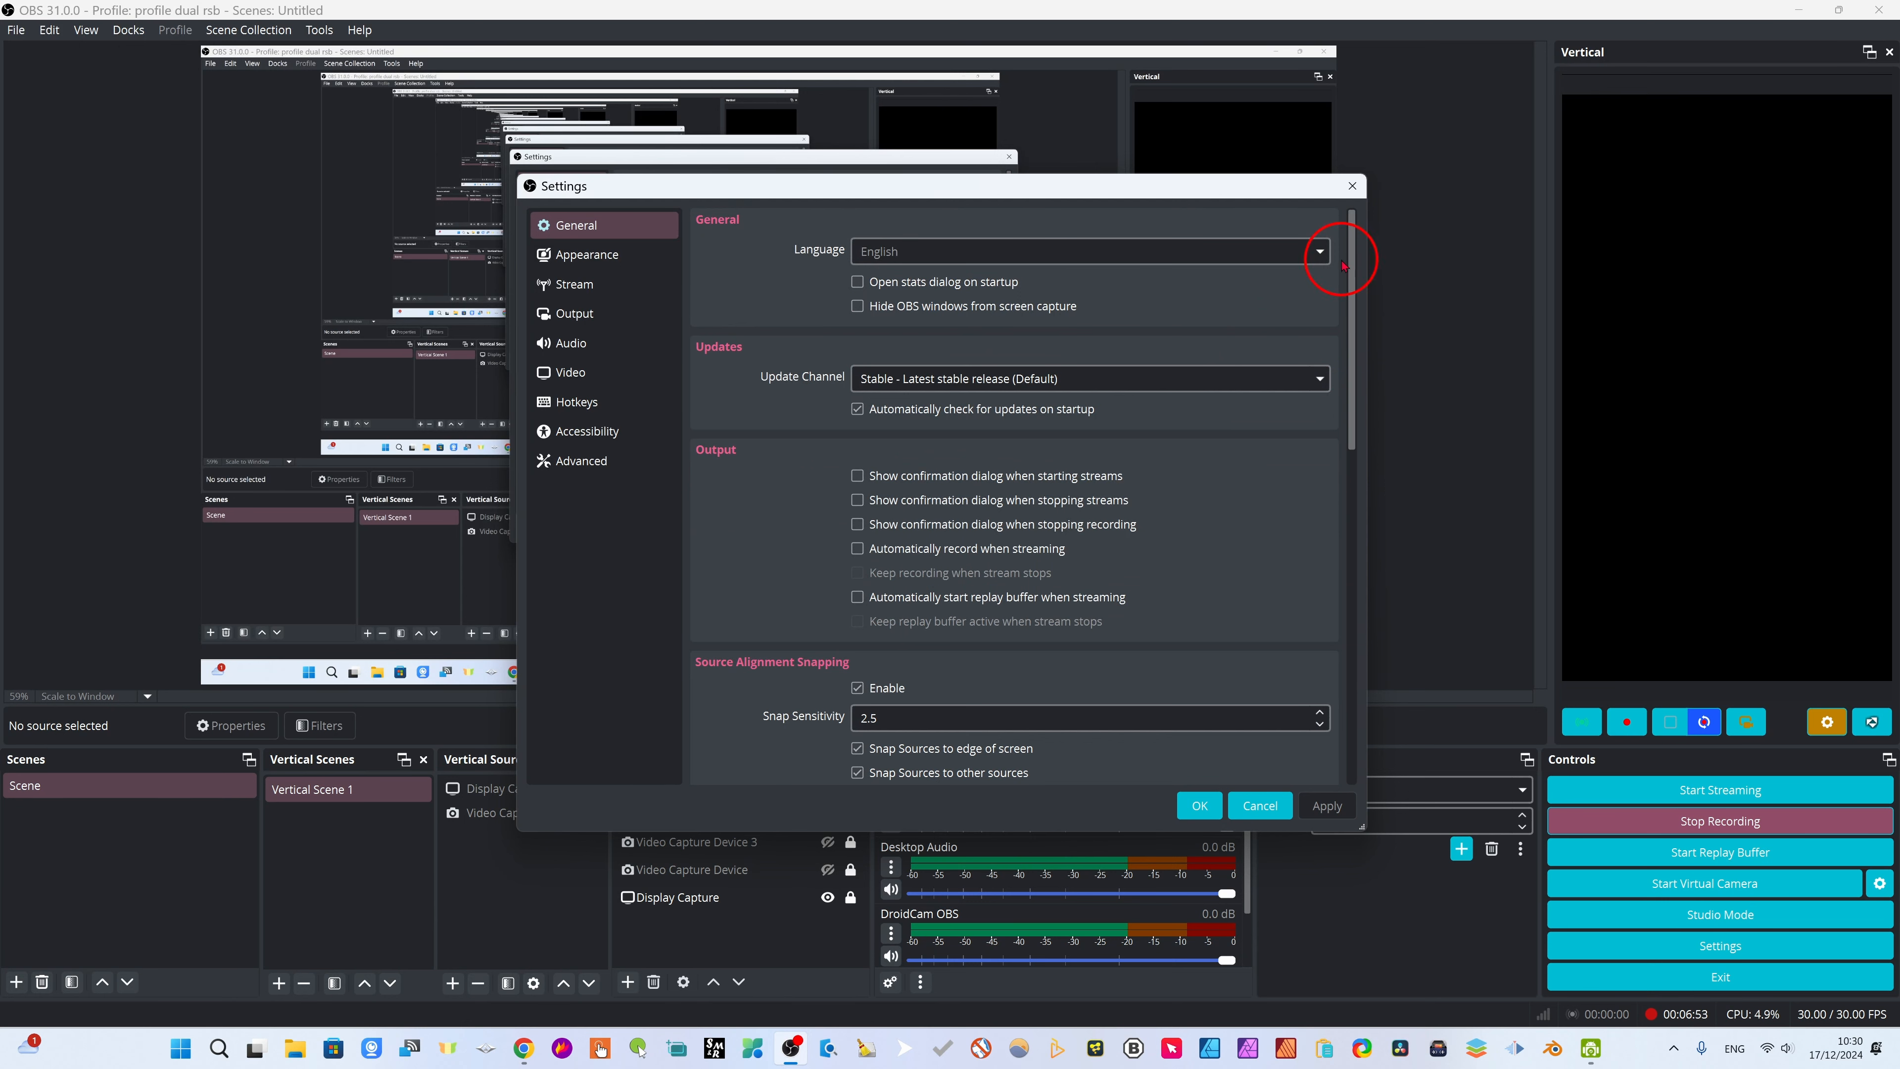
left_click(583, 311)
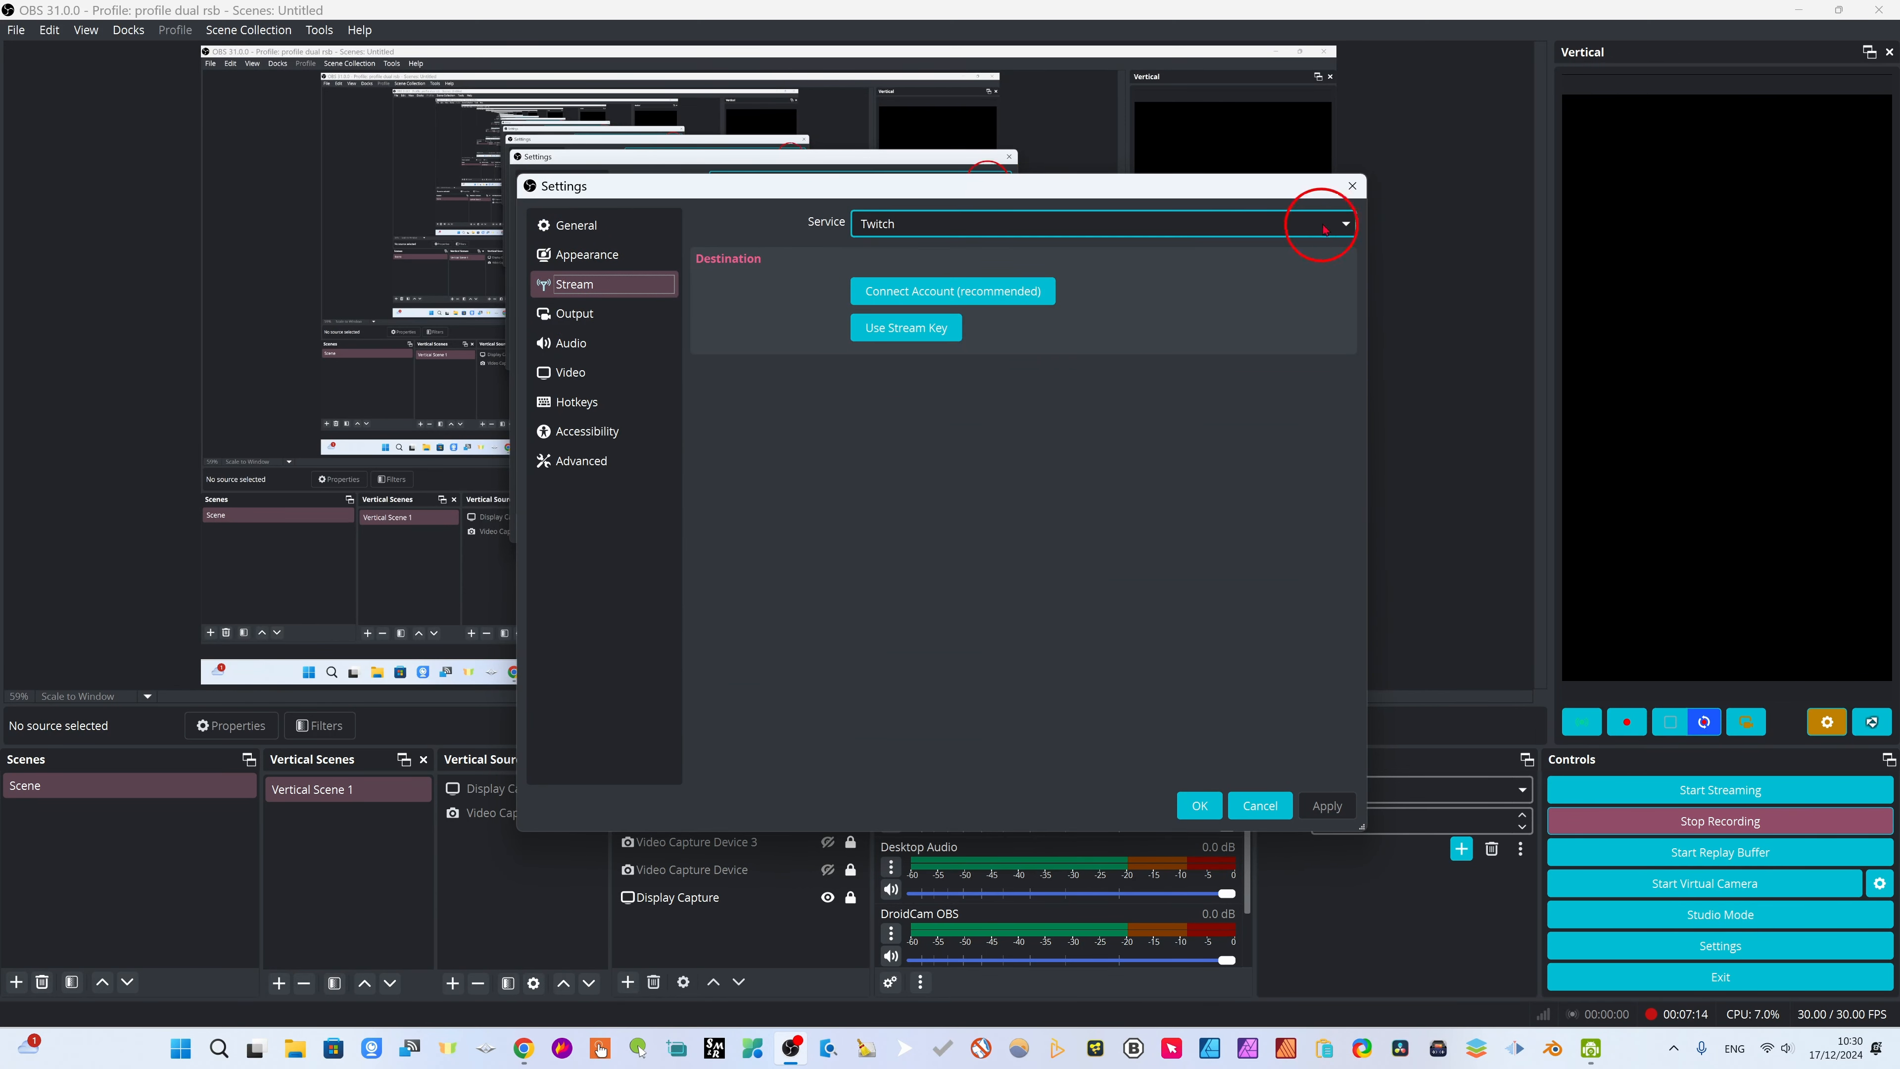
left_click(1343, 223)
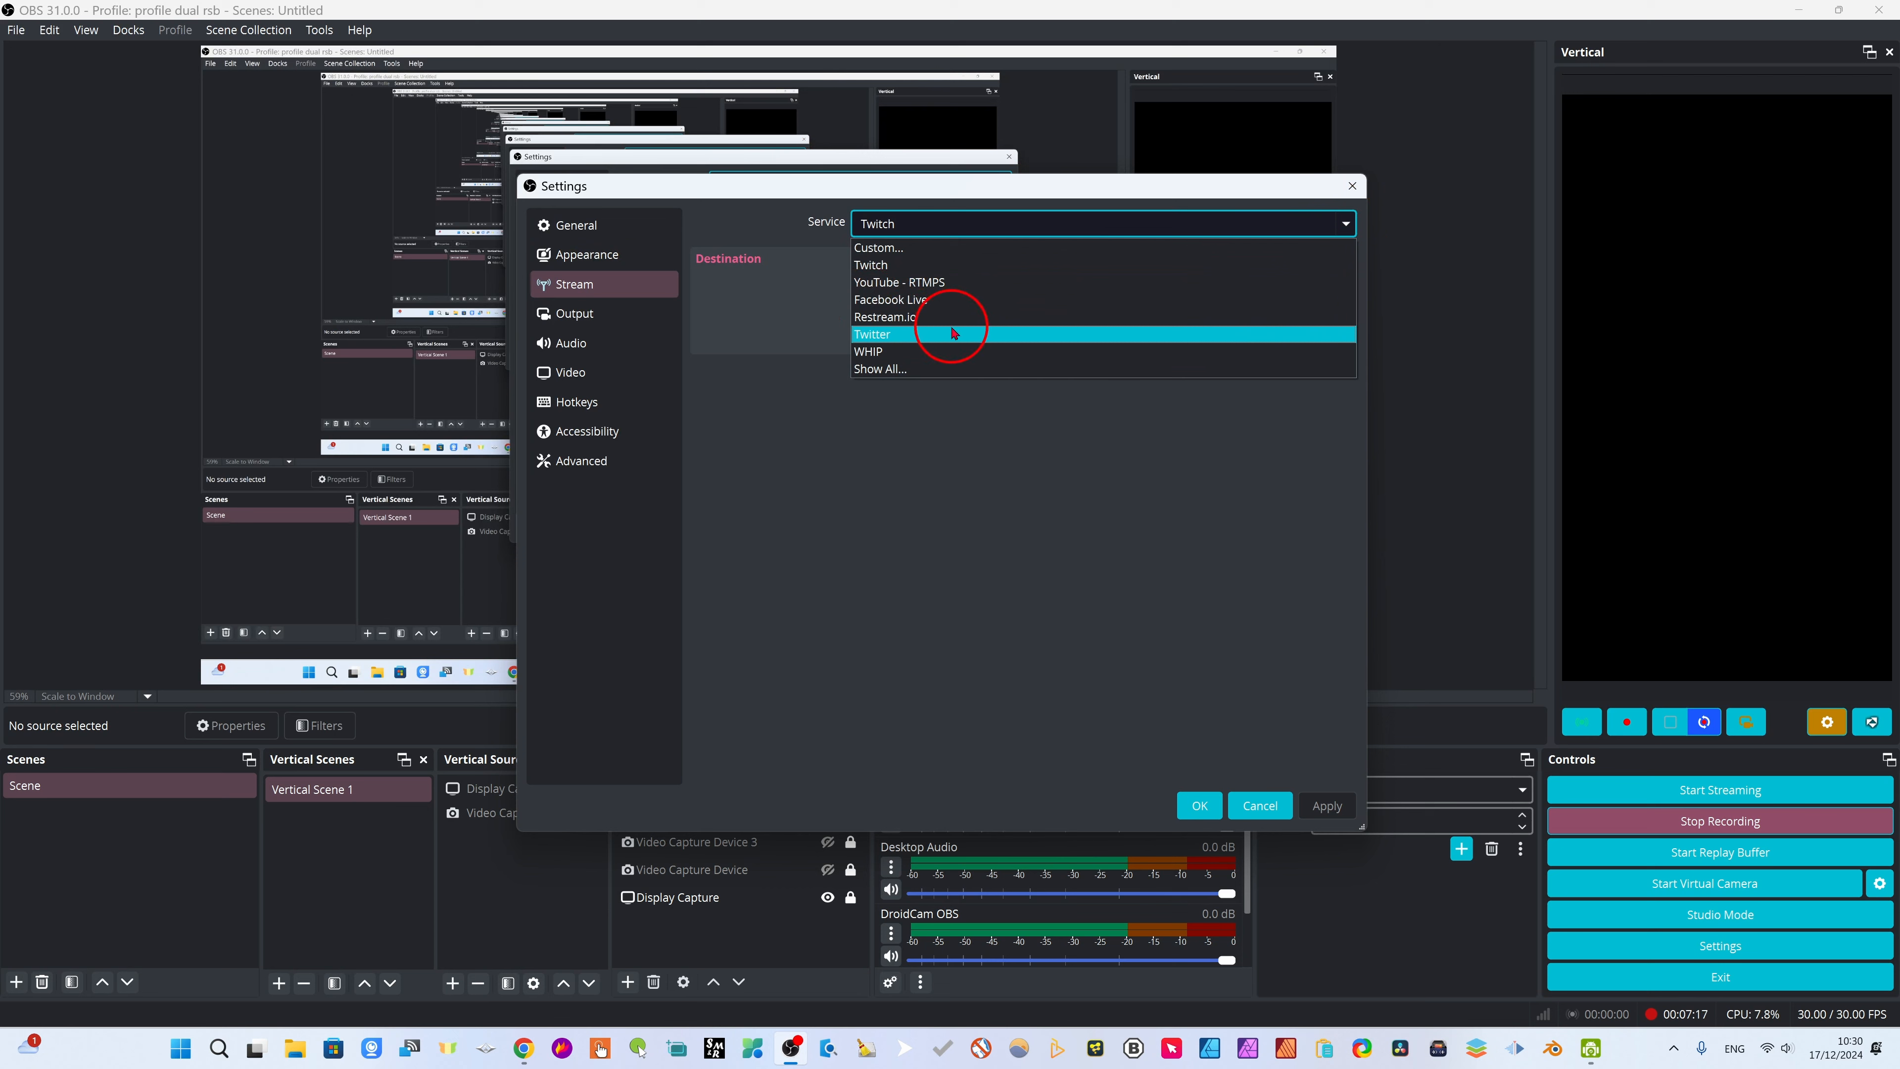
left_click(849, 398)
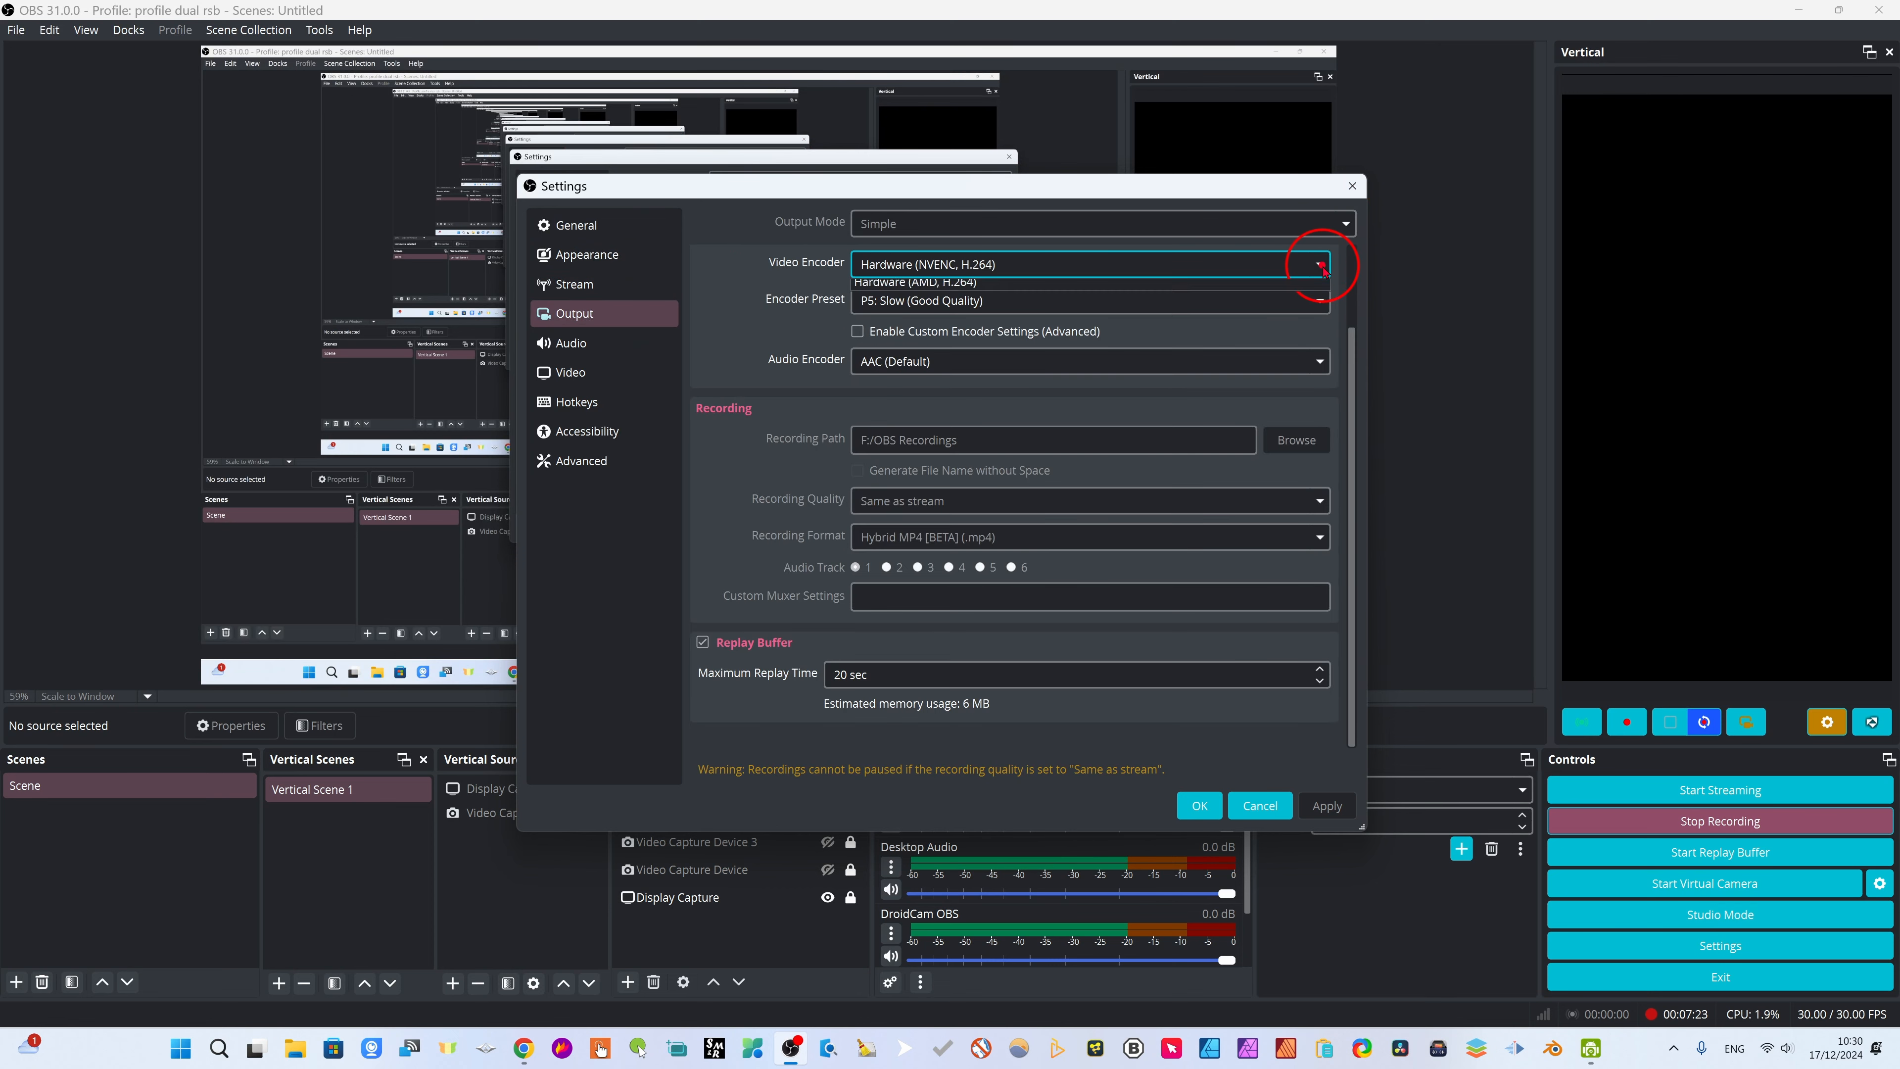
Examine the video encoder choices for streaming and the video resolution and FPS settings, and close the settings
left_click(1319, 264)
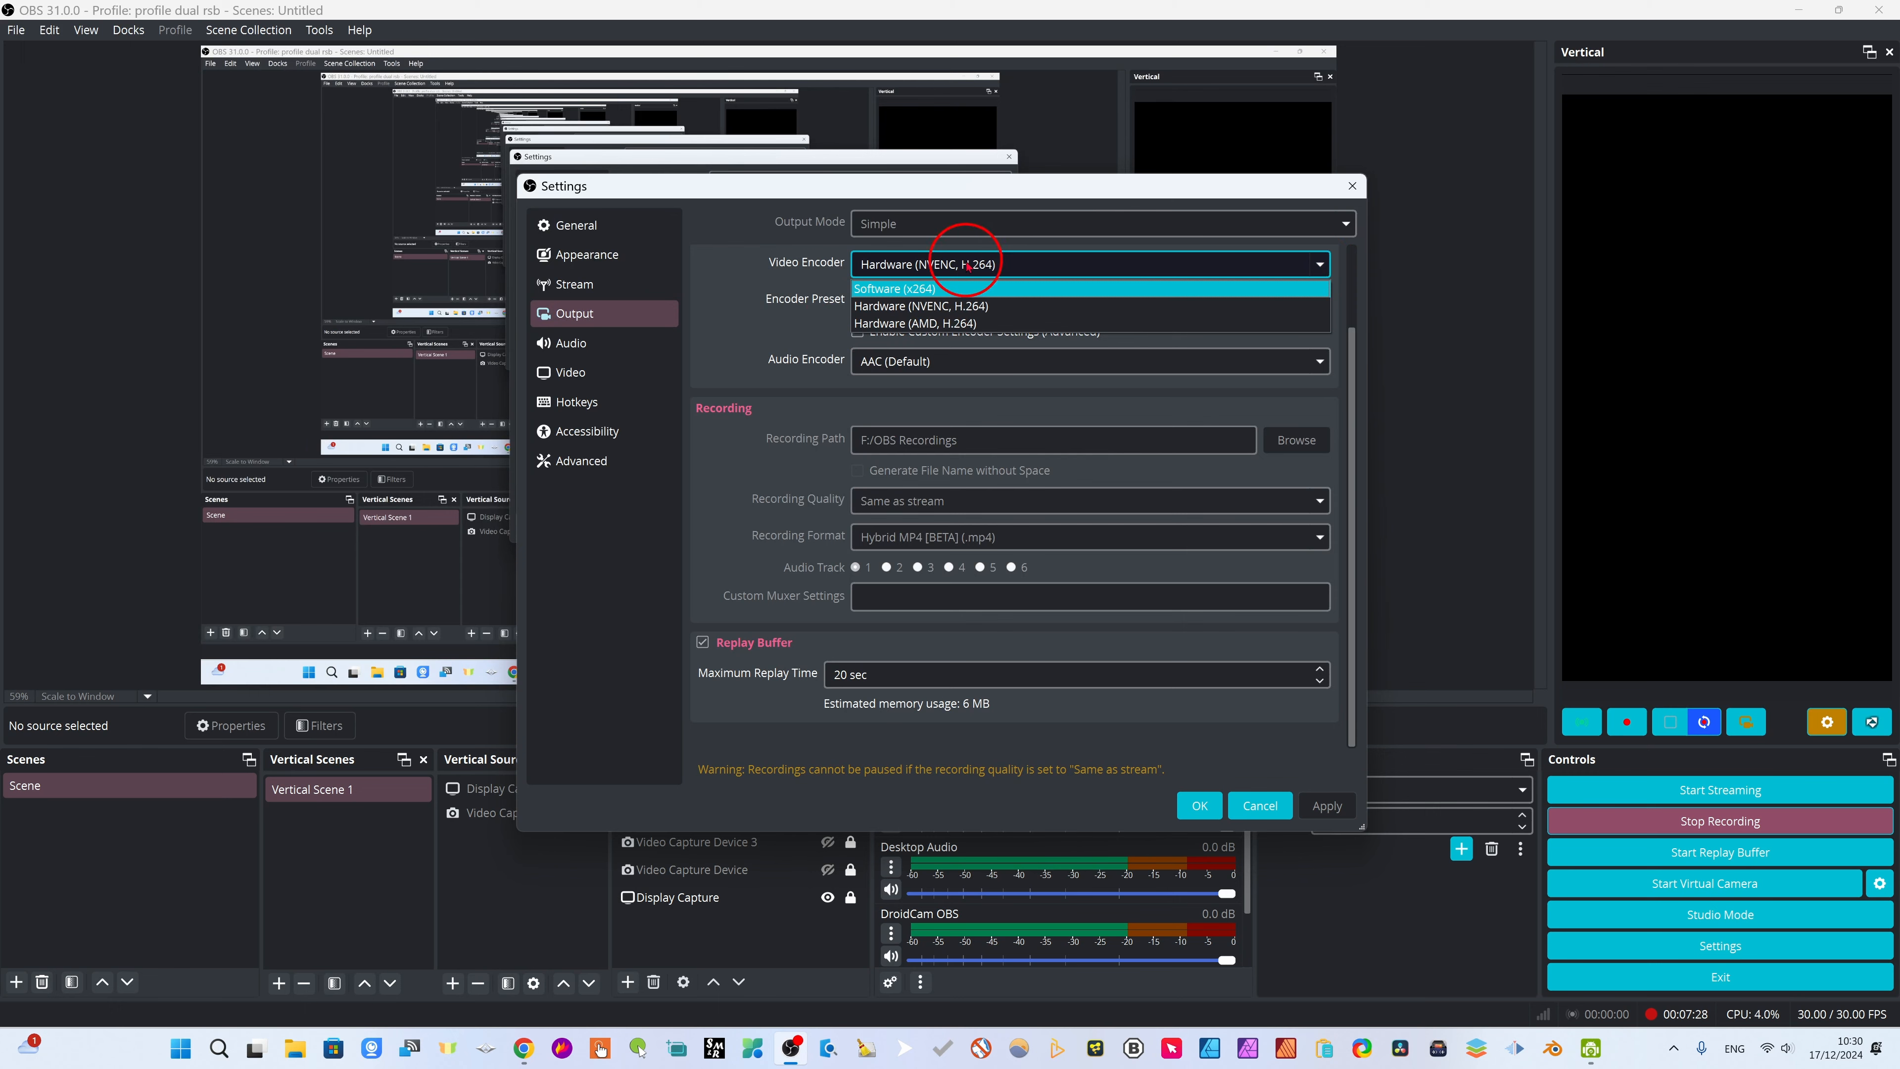
left_click(739, 340)
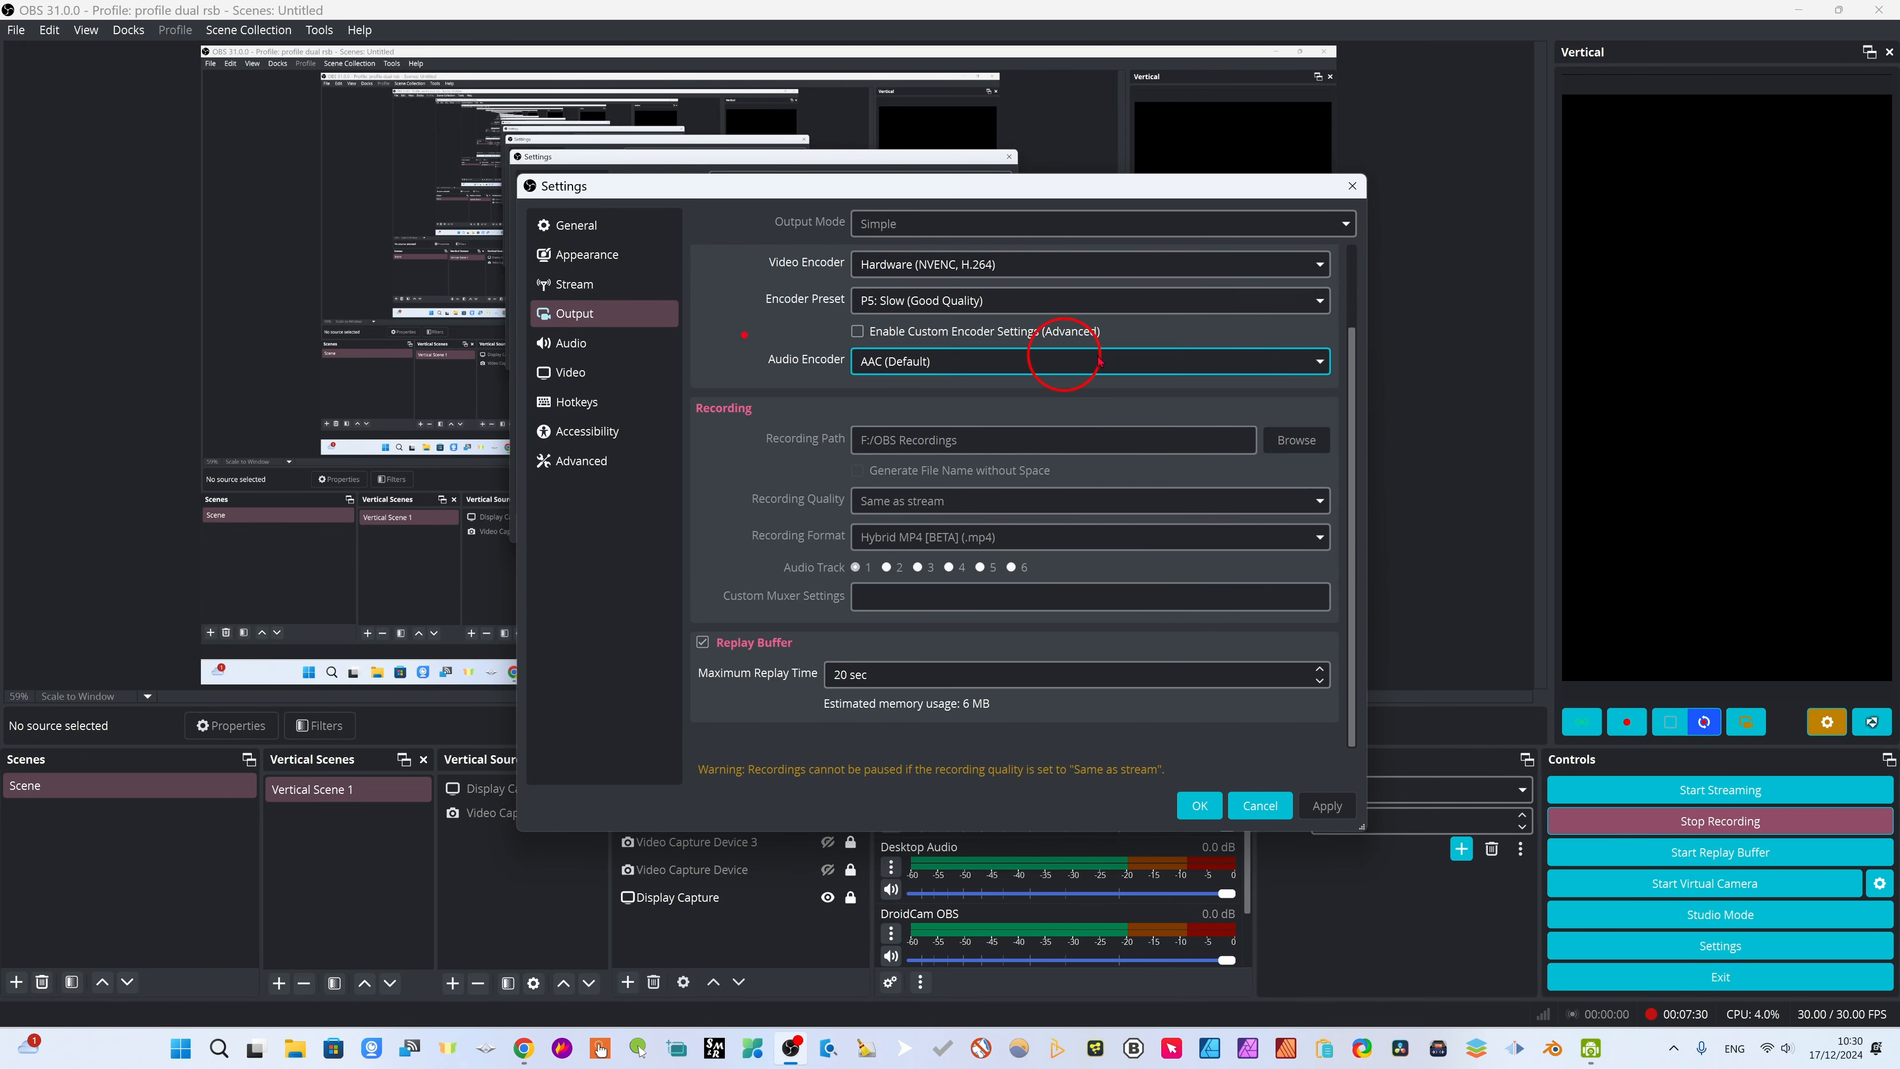
left_click(554, 369)
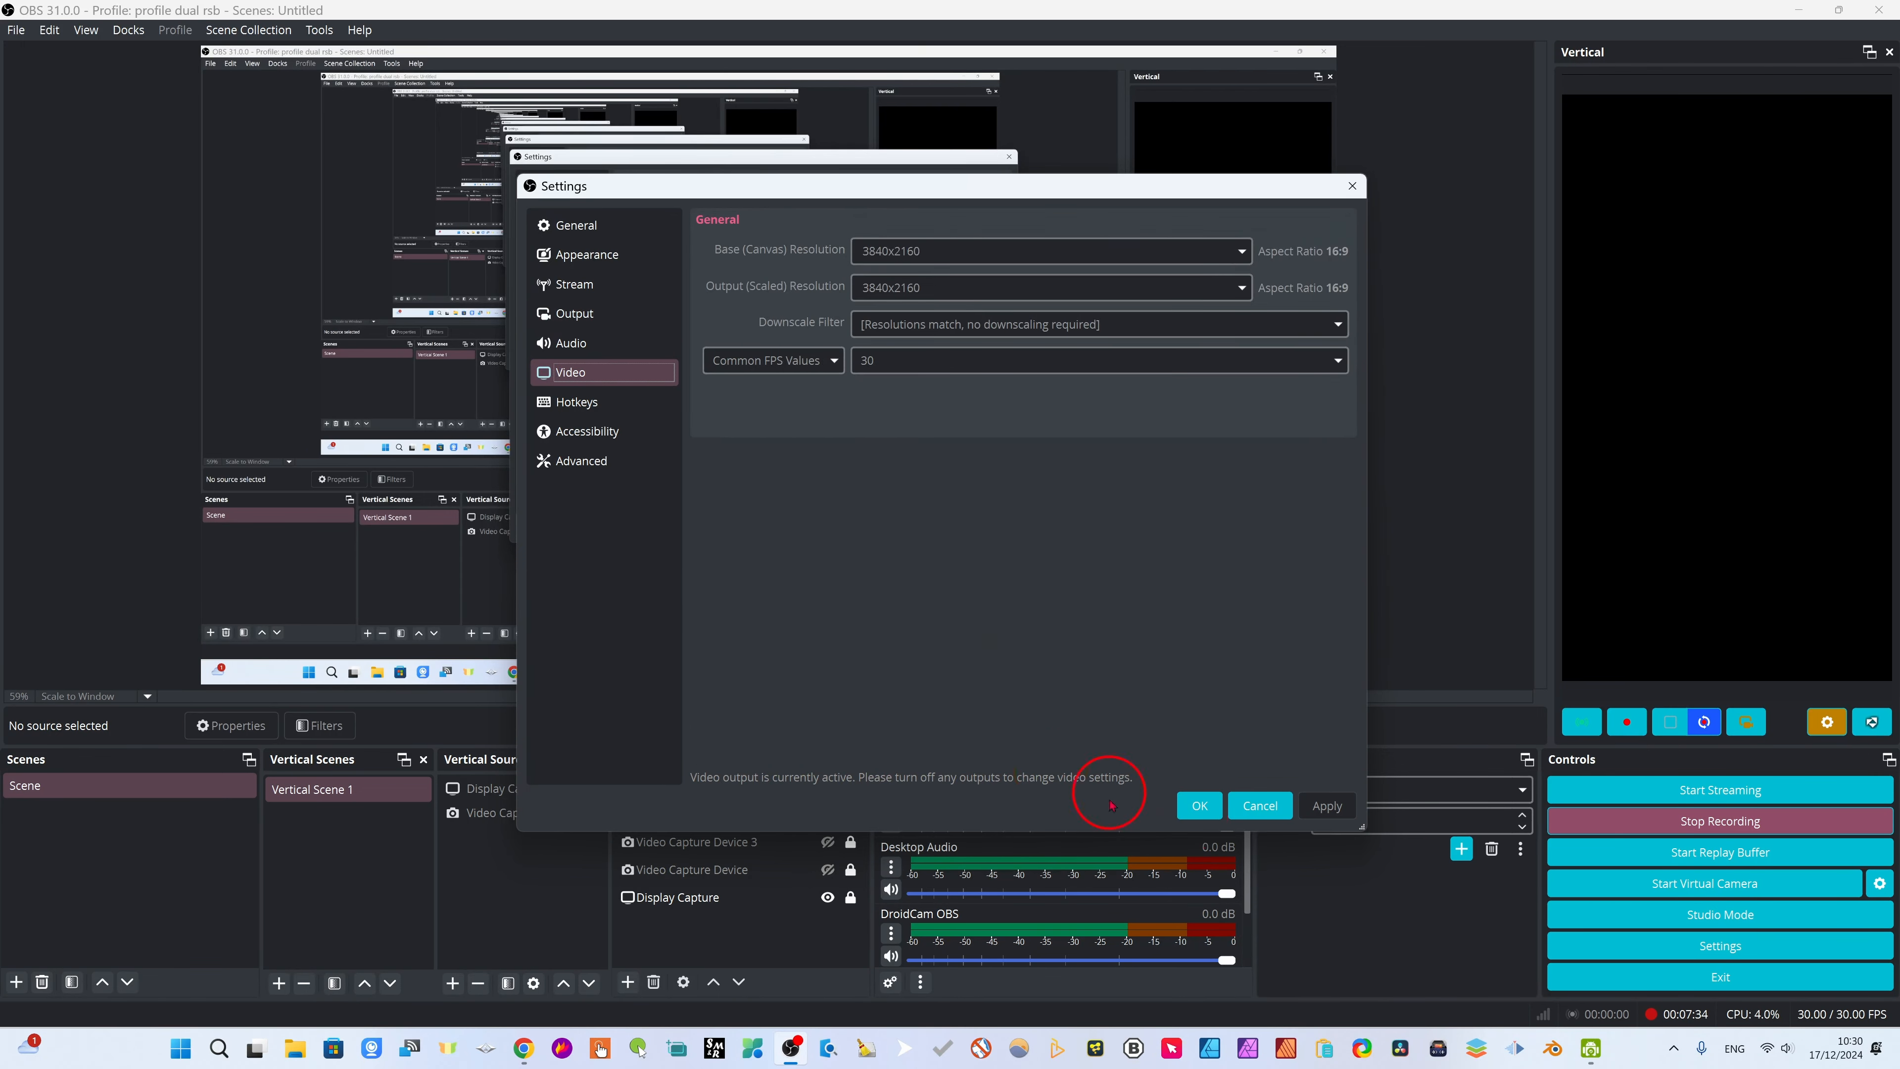
left_click(1199, 805)
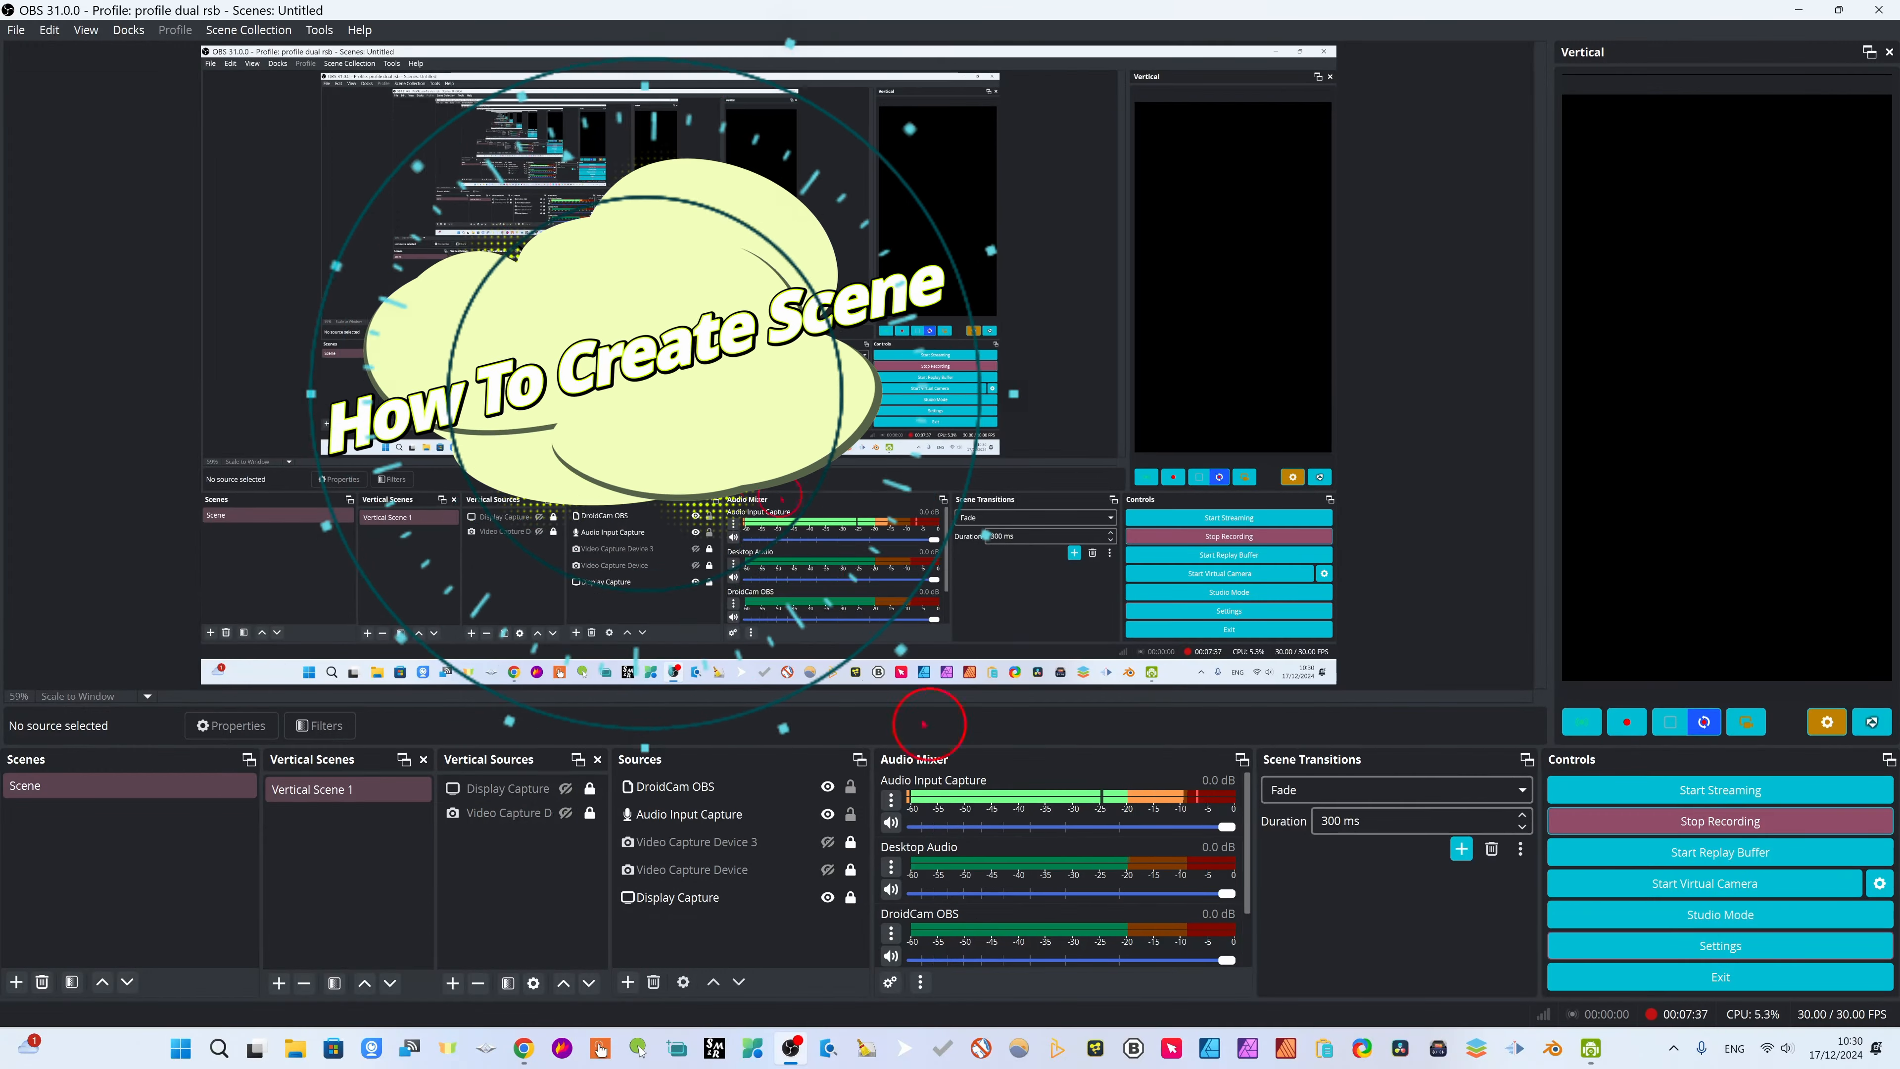
left_click(16, 982)
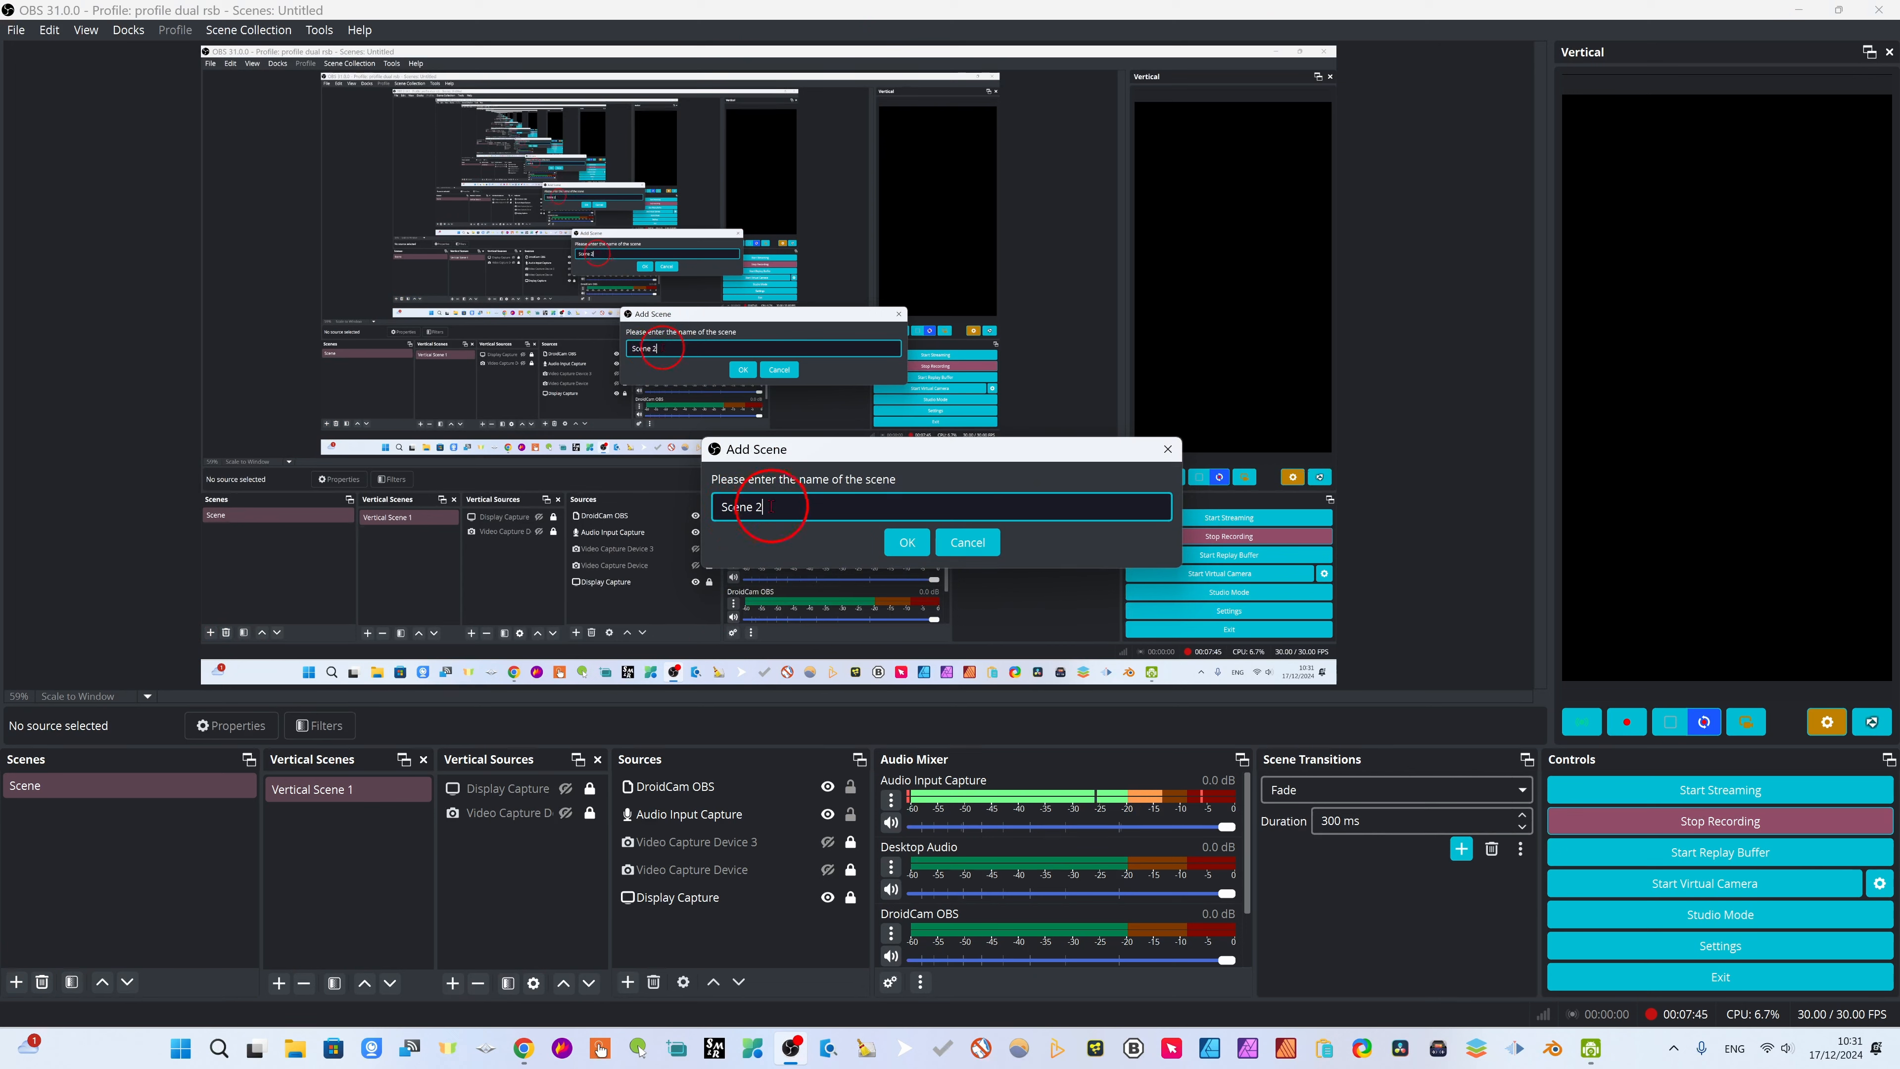
left_click(908, 542)
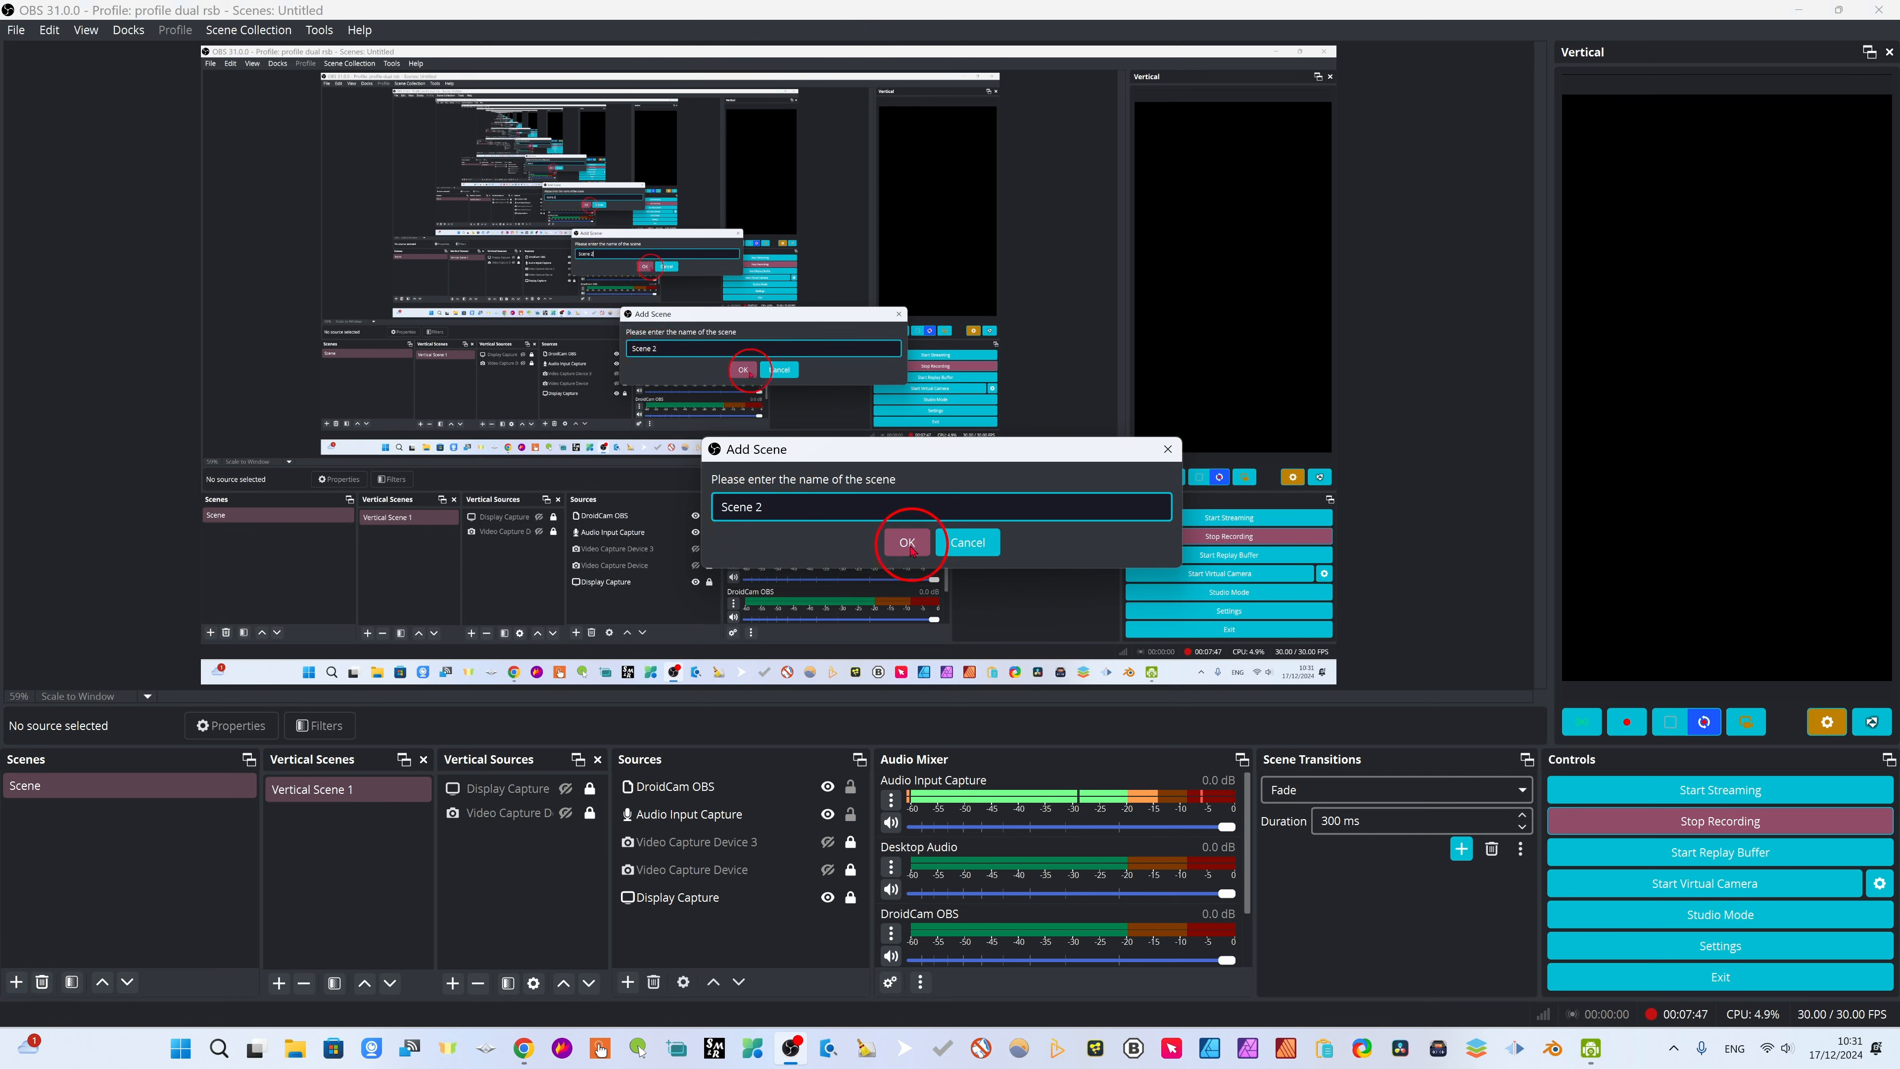
left_click(969, 543)
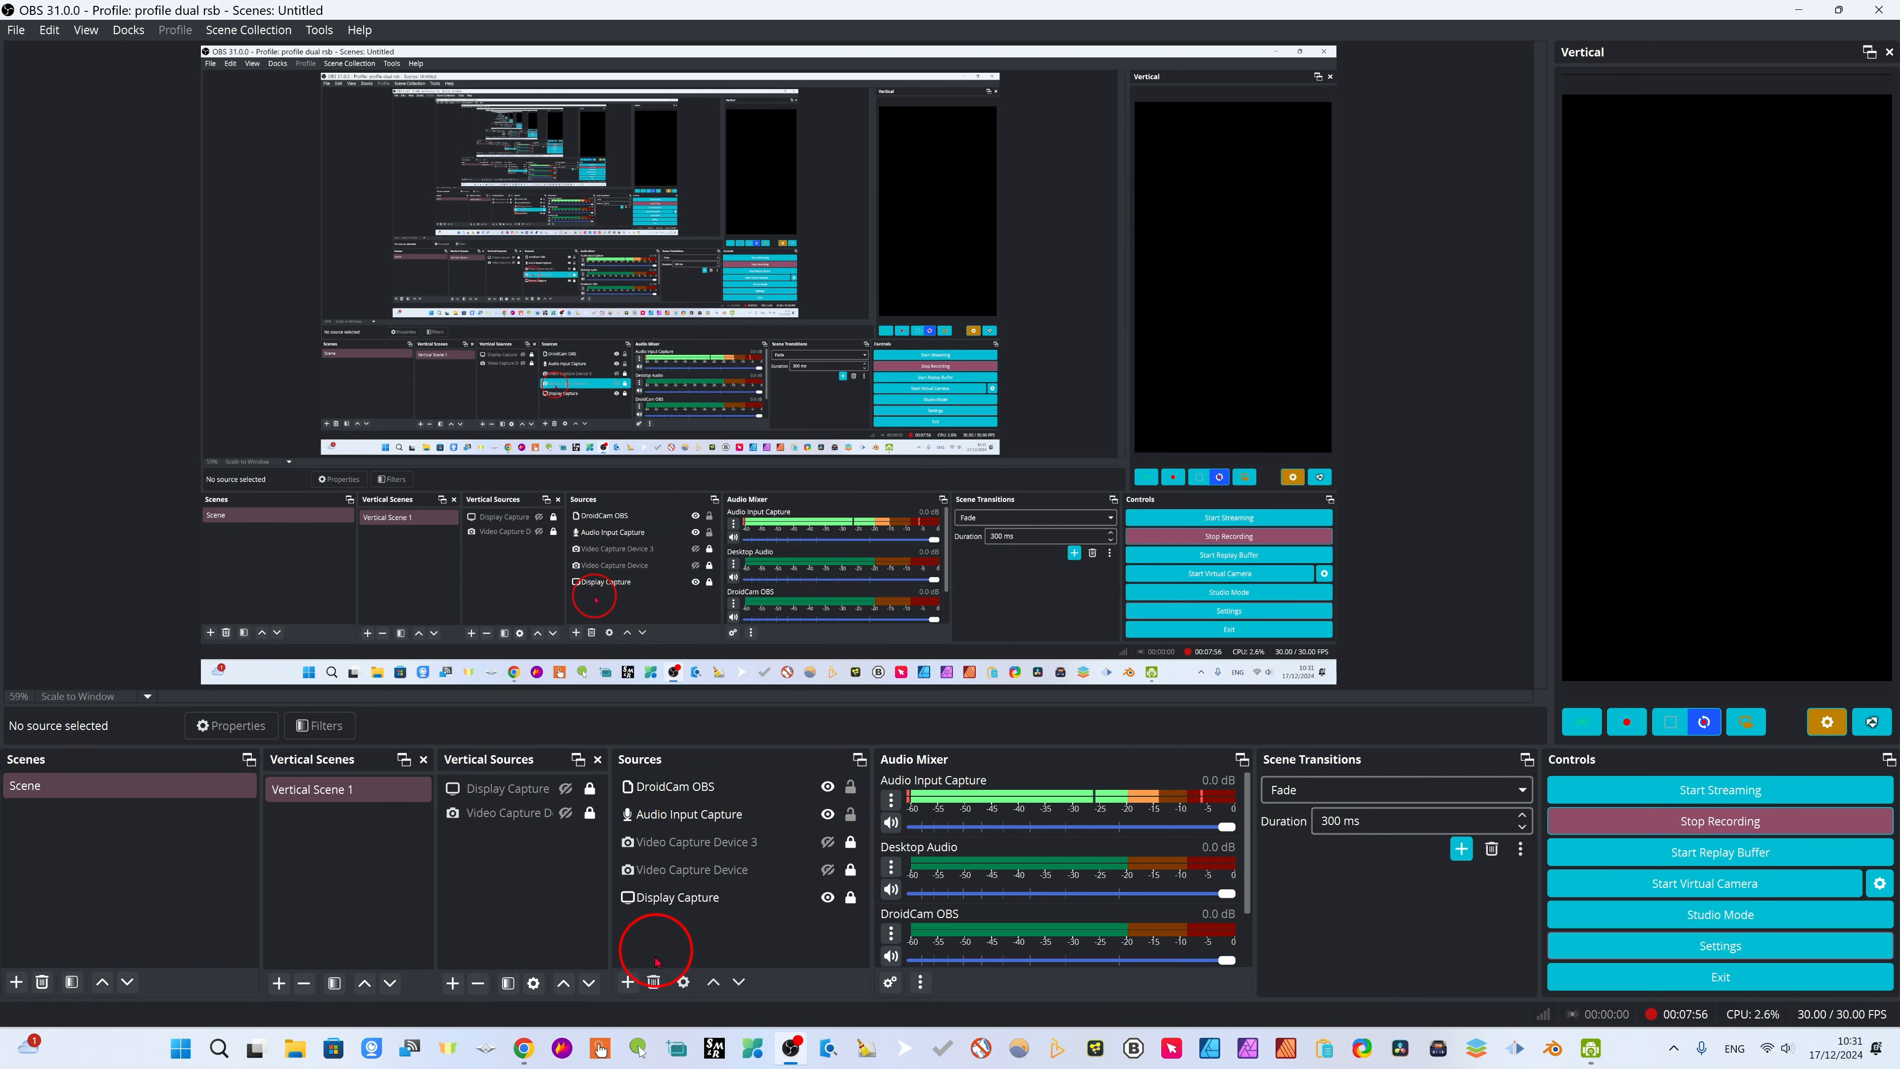
Add a new audio input capture source and try Microphone (Yeti Stereo Microphone) as its device
left_click(627, 981)
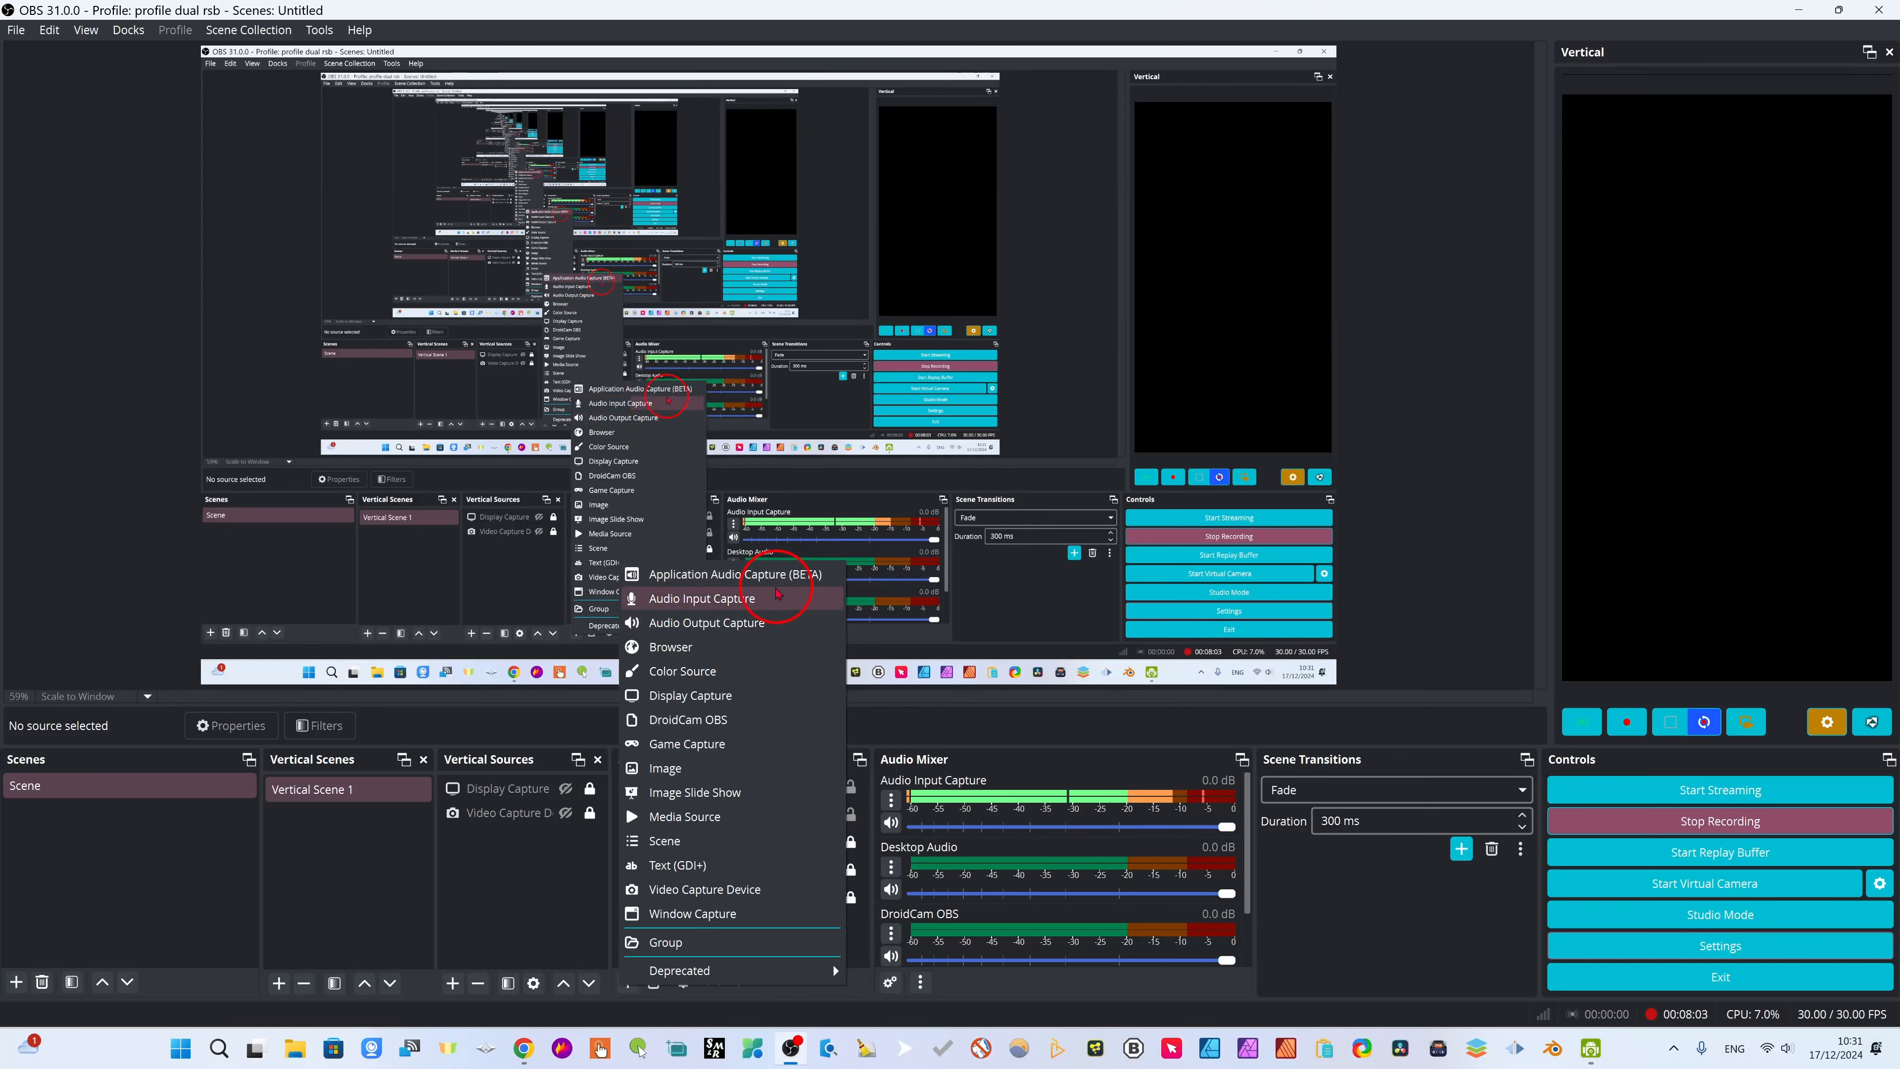
left_click(667, 603)
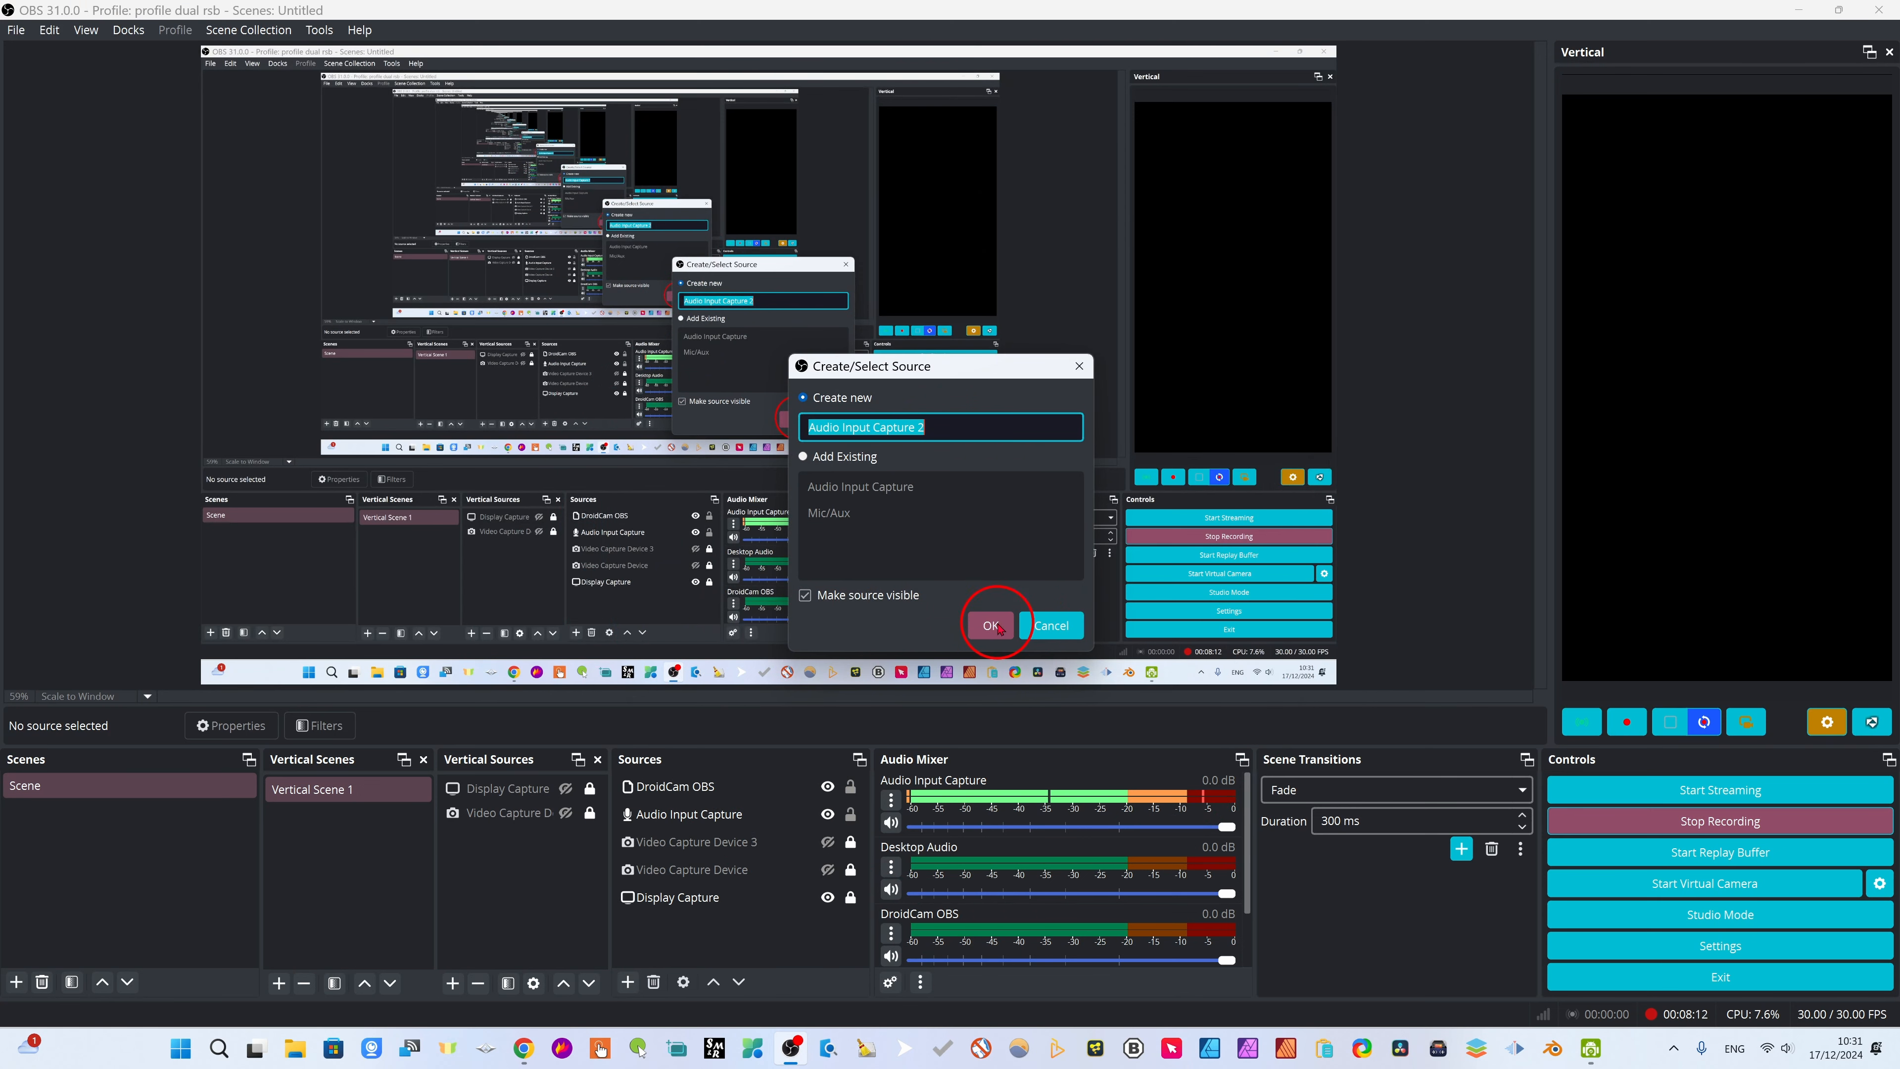
left_click(991, 626)
left_click(1226, 300)
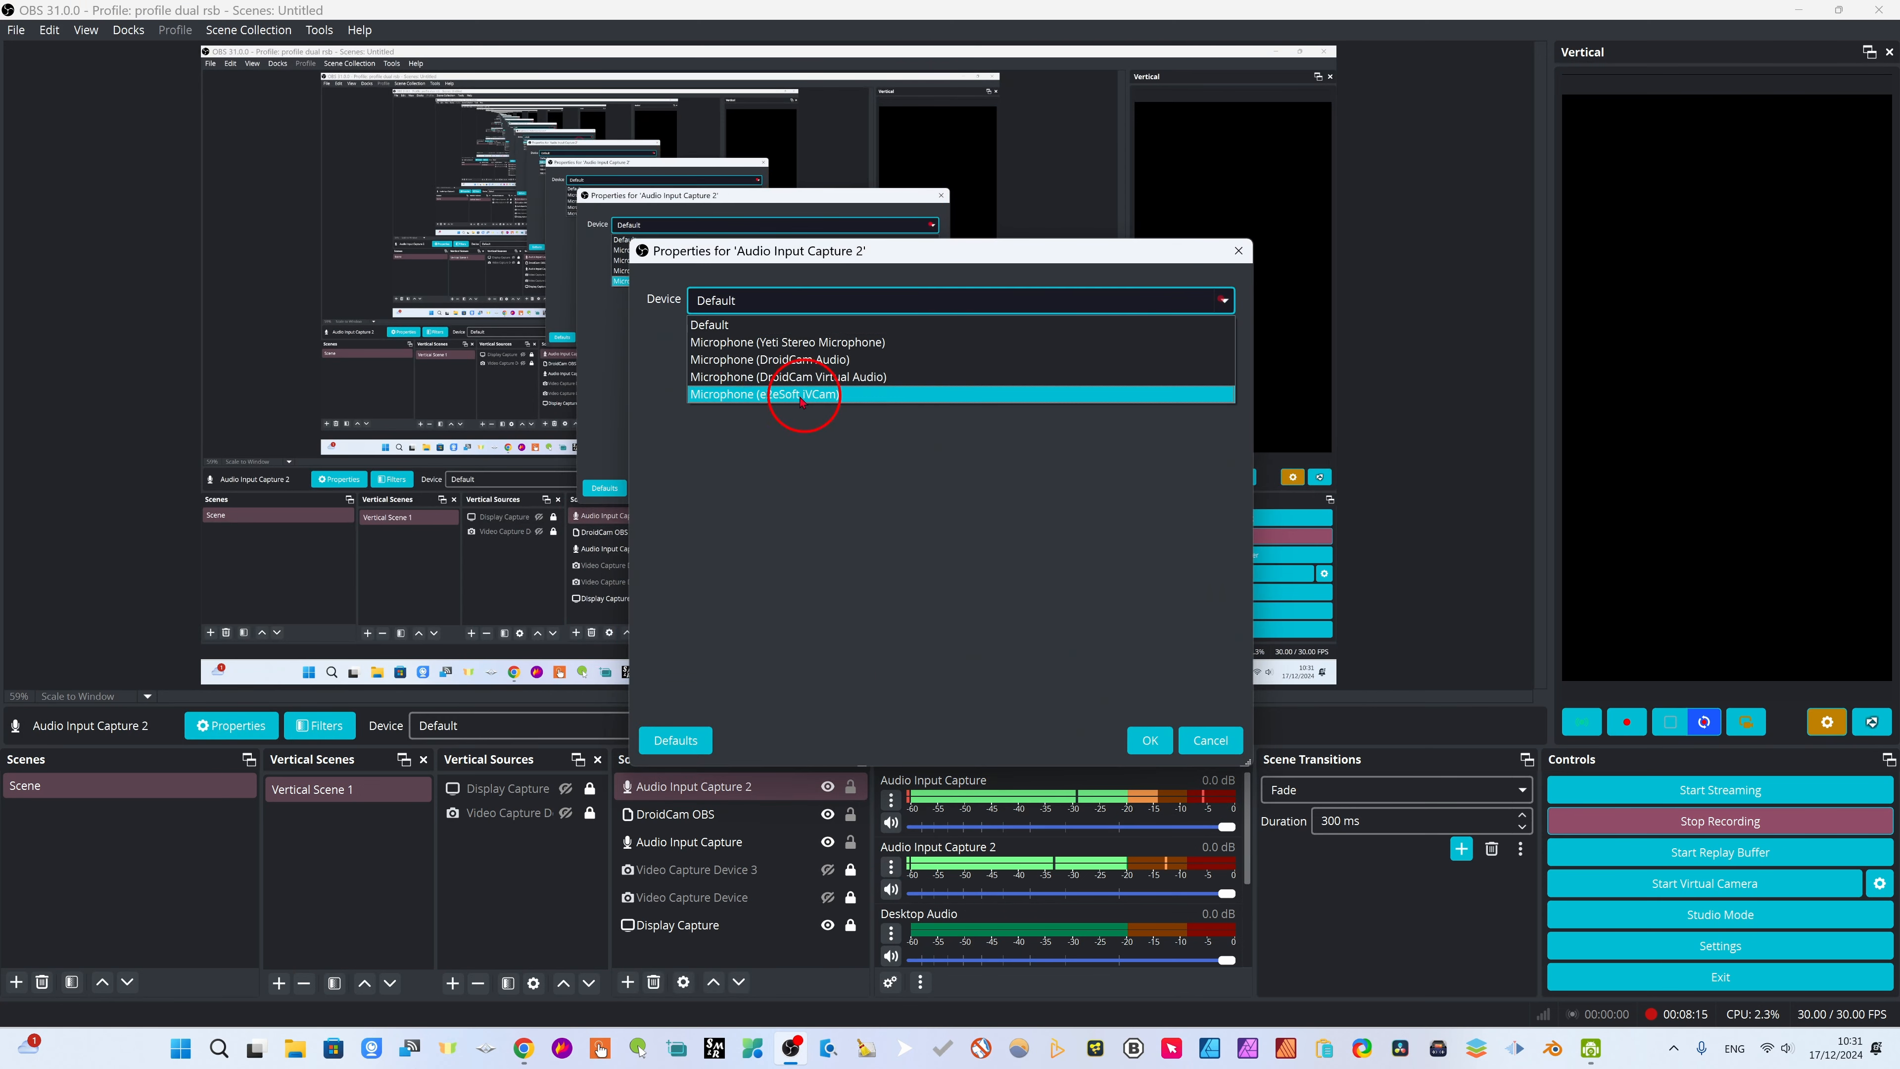
left_click(822, 344)
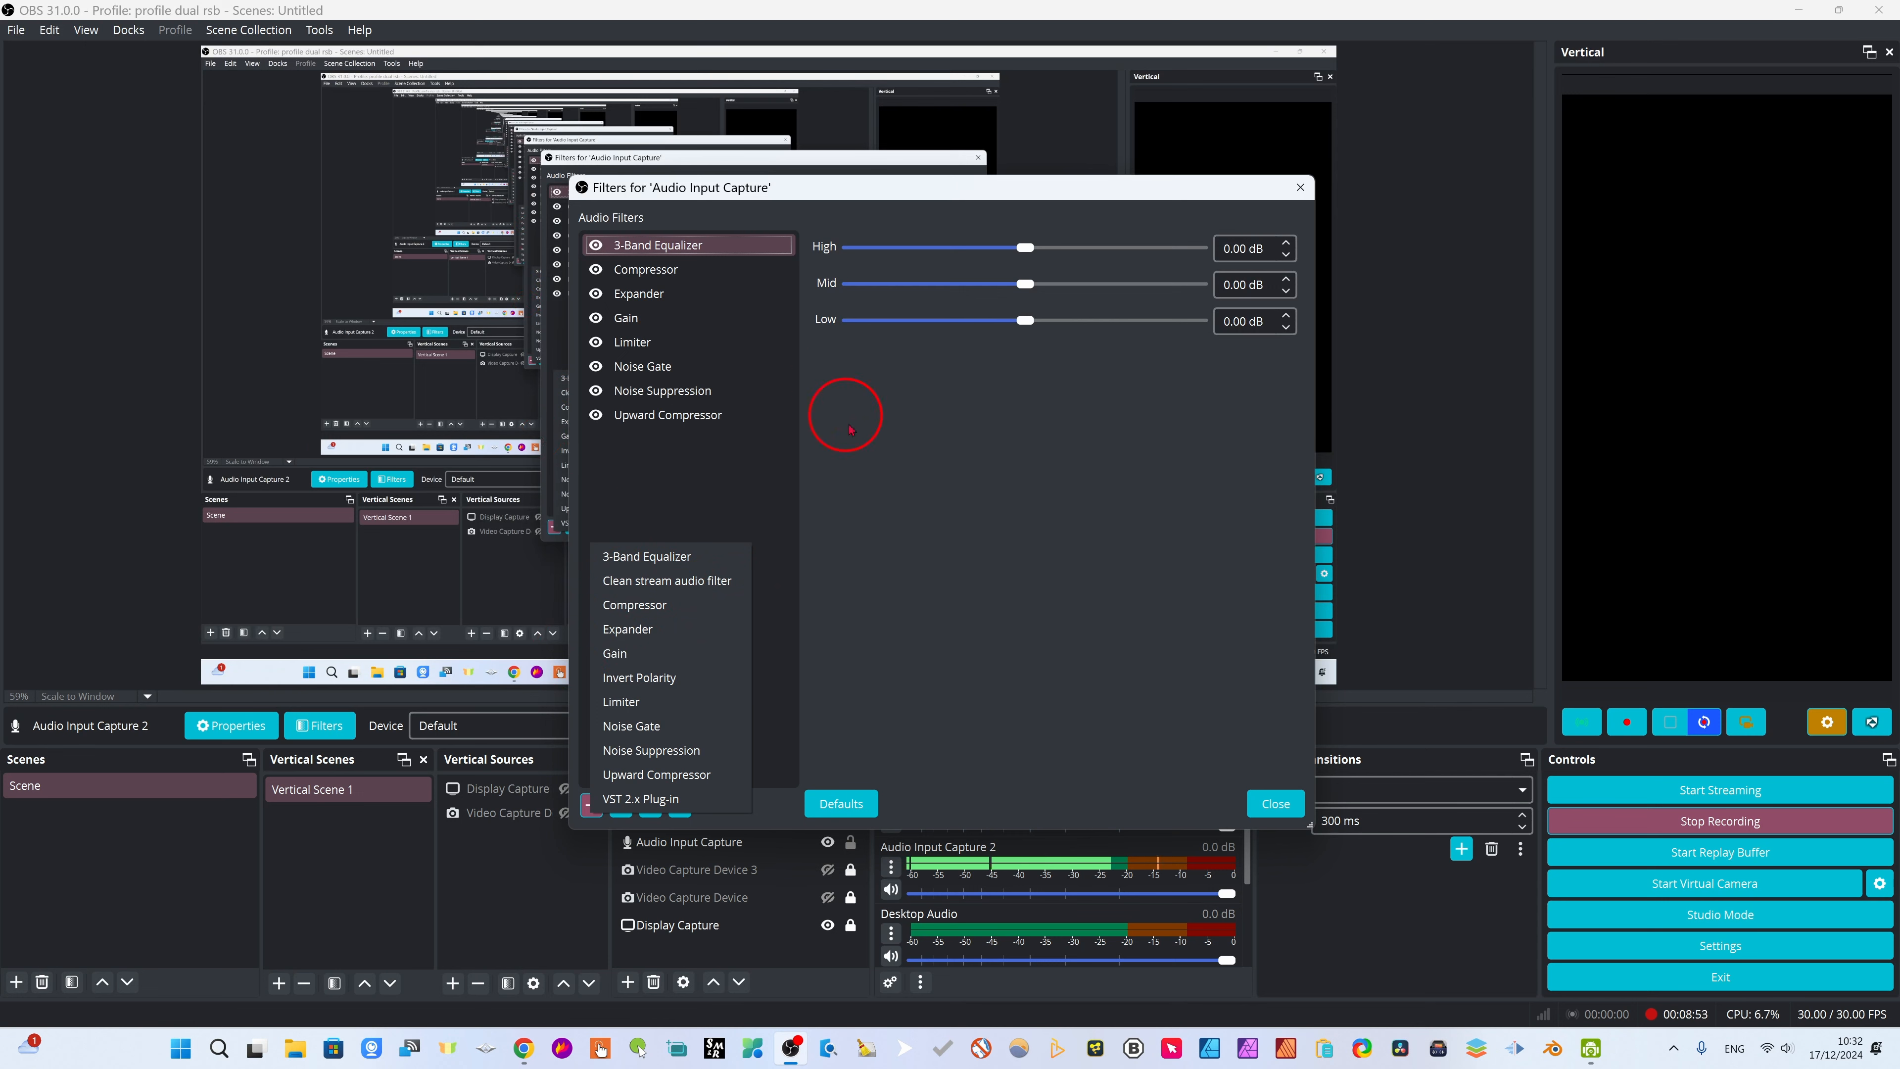
Examine the original audio input capture's filters from Compressor to Noise Suppression, including the noise suppression methods
left_click(862, 474)
left_click(645, 269)
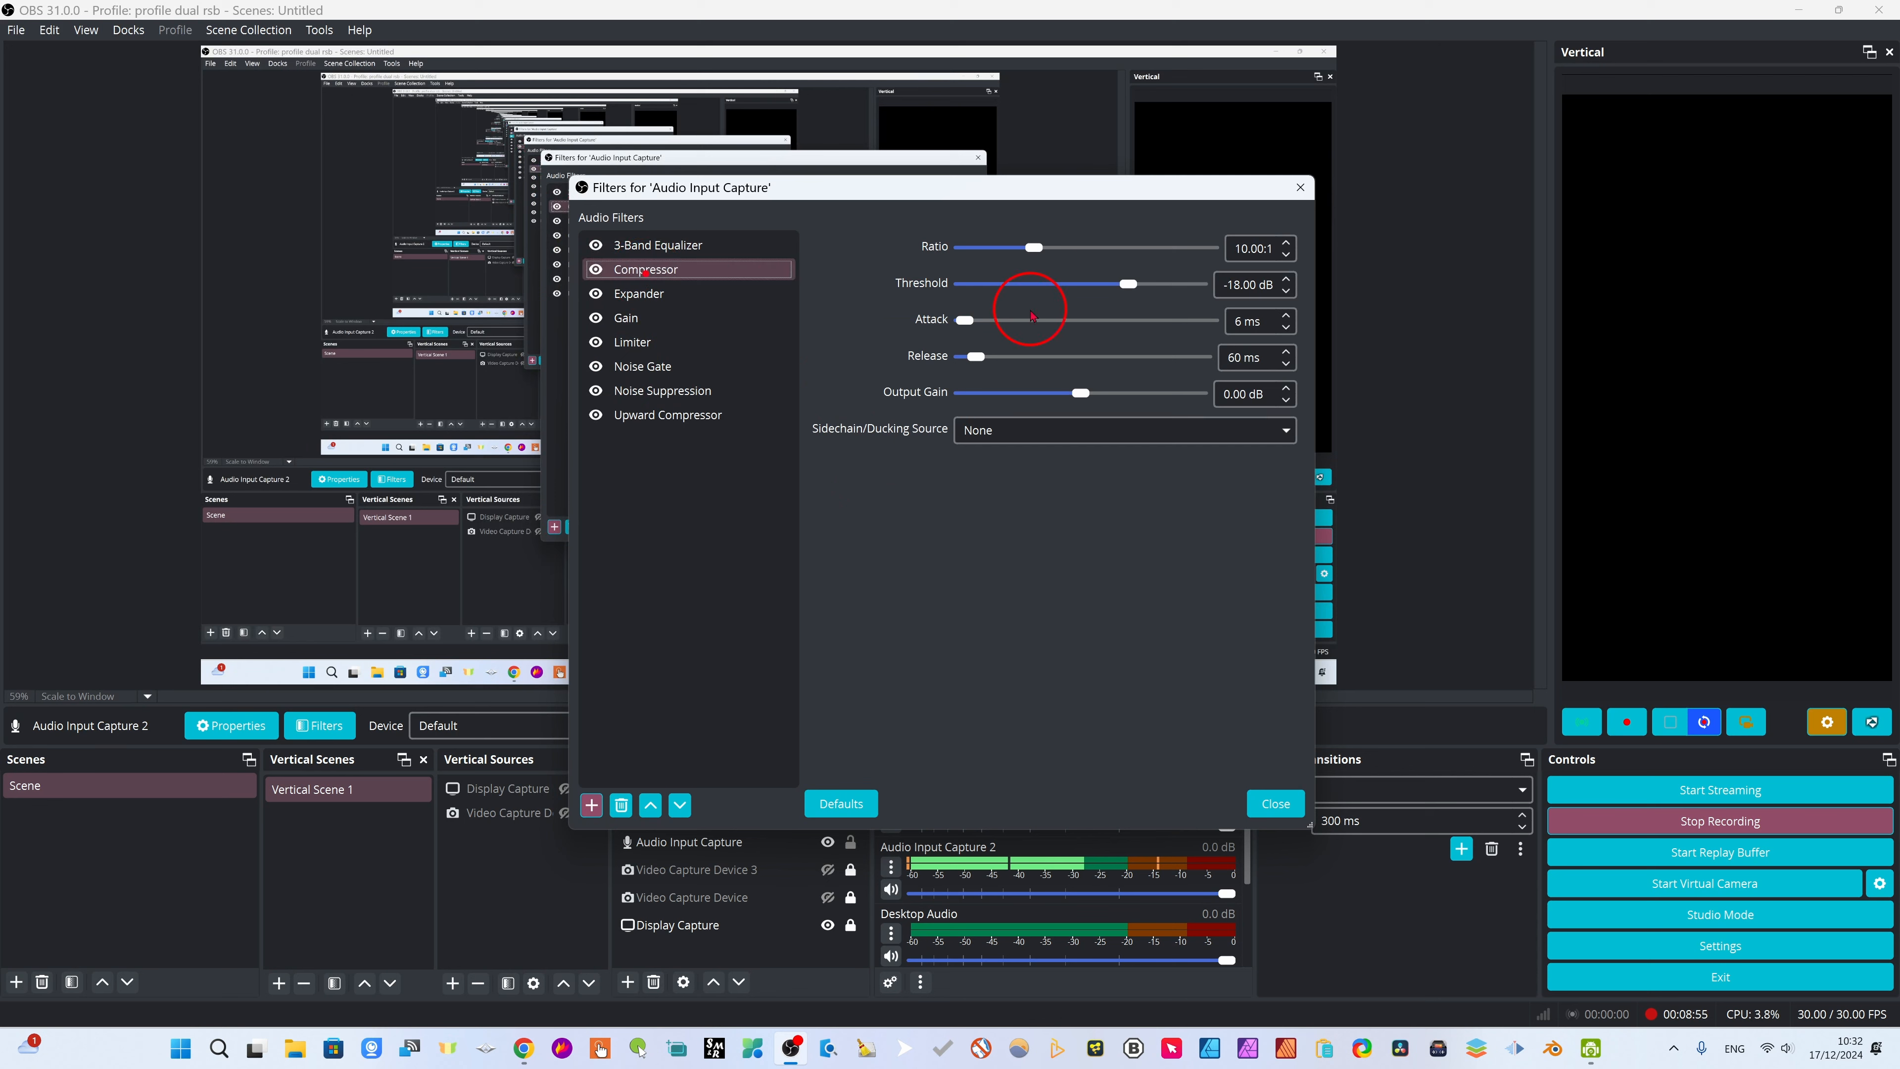
left_click(647, 299)
left_click(628, 318)
left_click(632, 342)
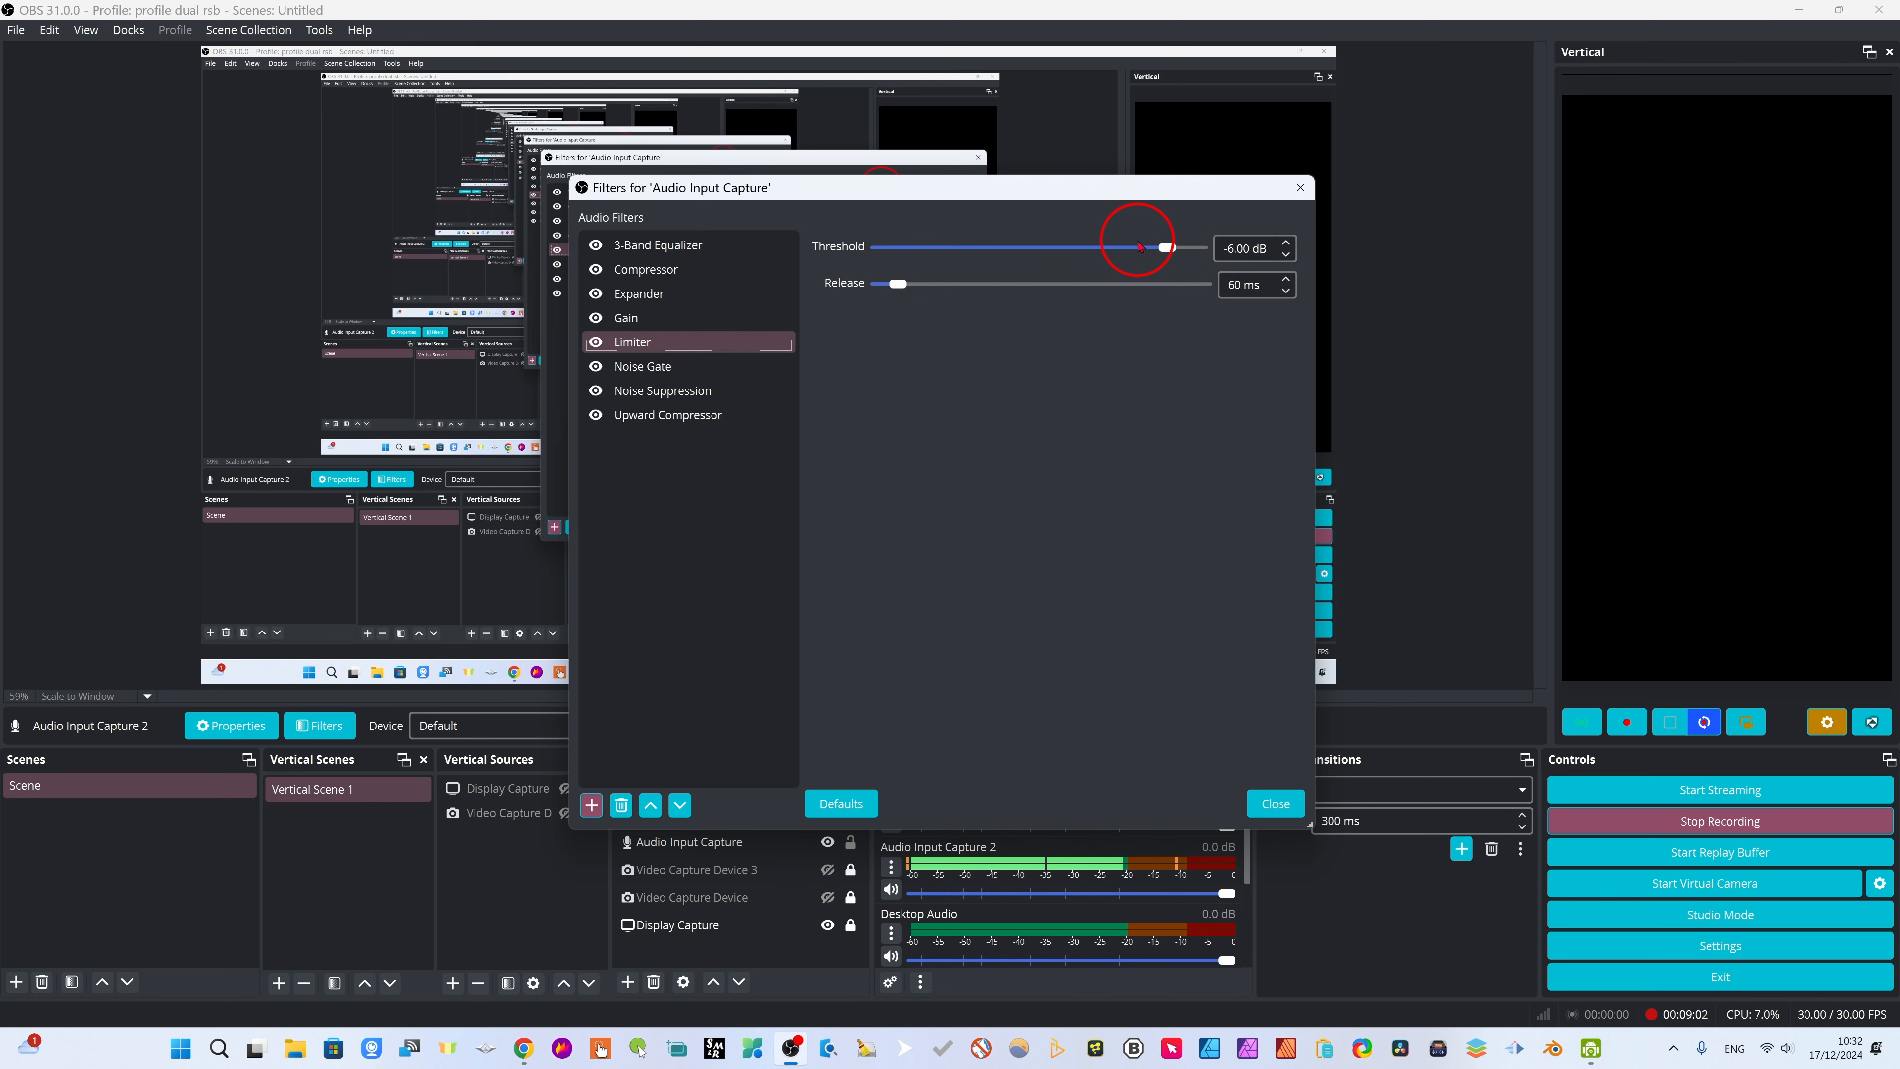
left_click(631, 366)
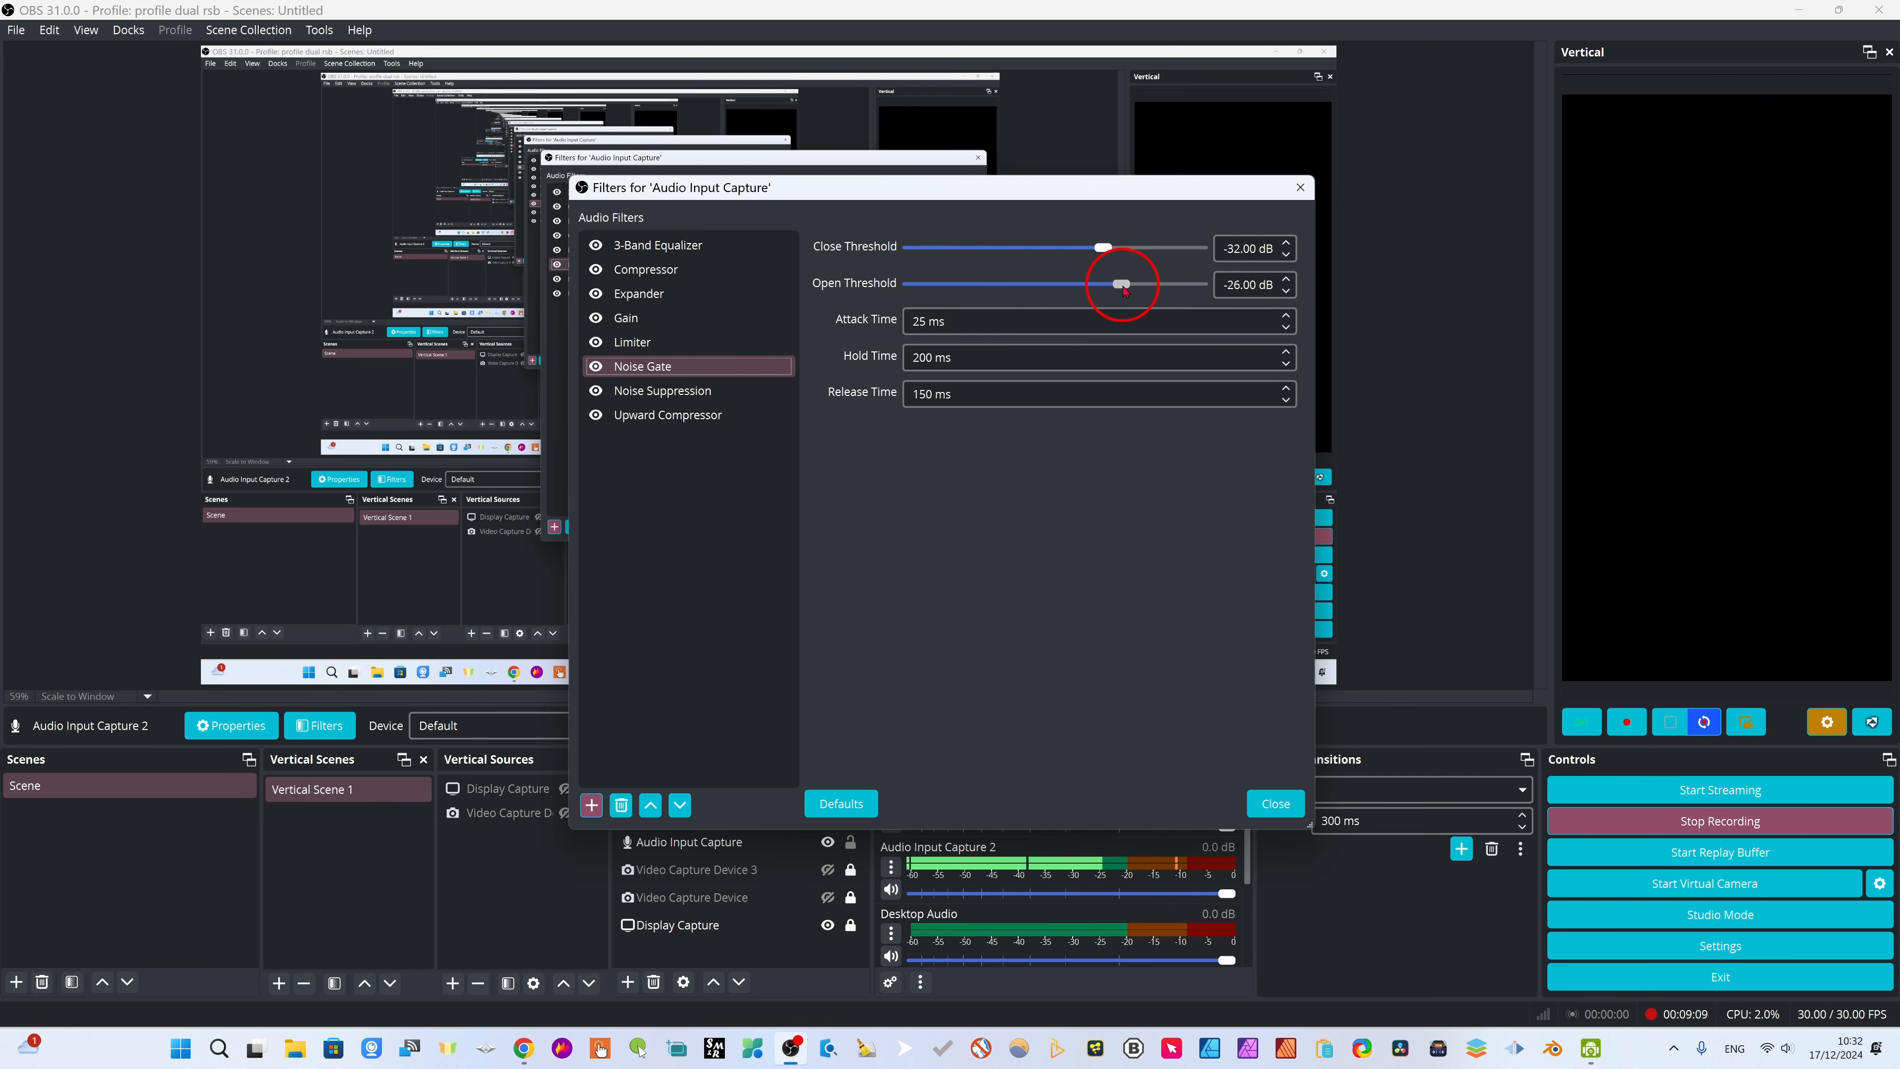
left_click(673, 389)
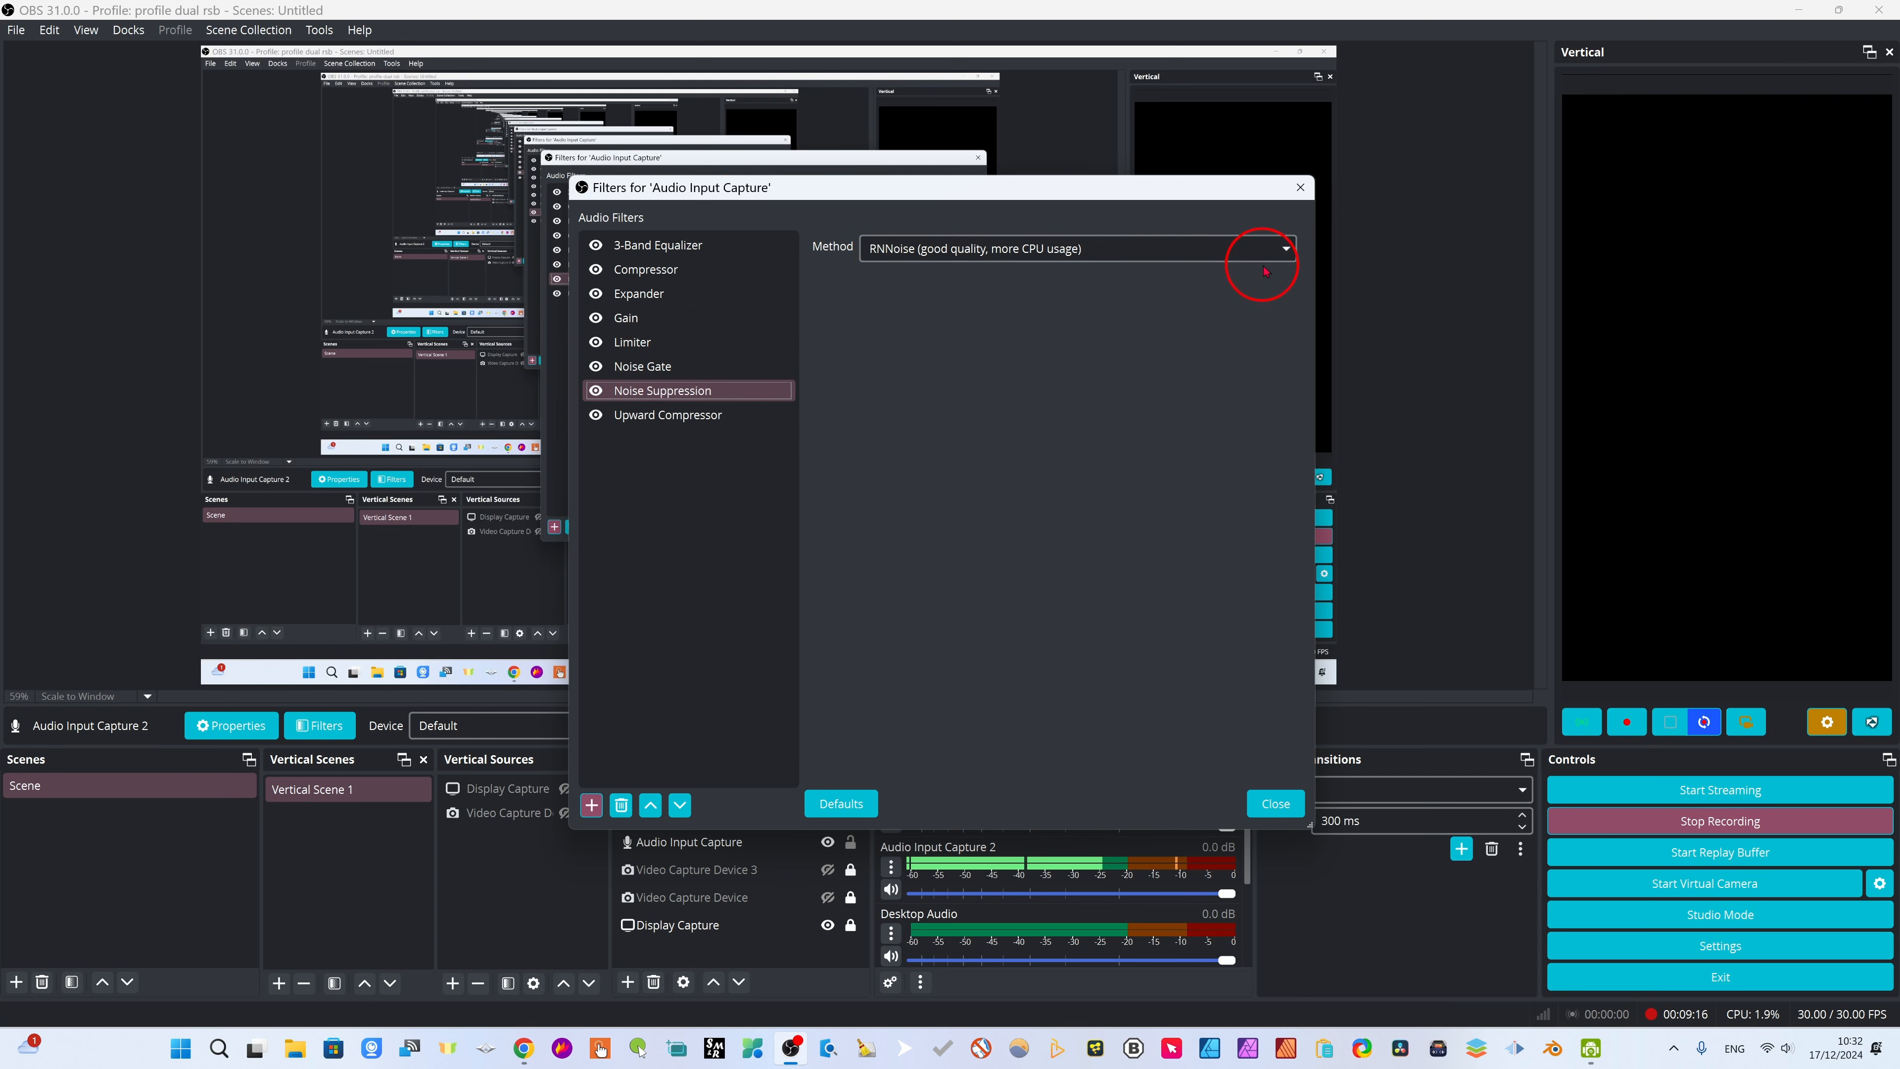
left_click(1272, 247)
left_click(1024, 378)
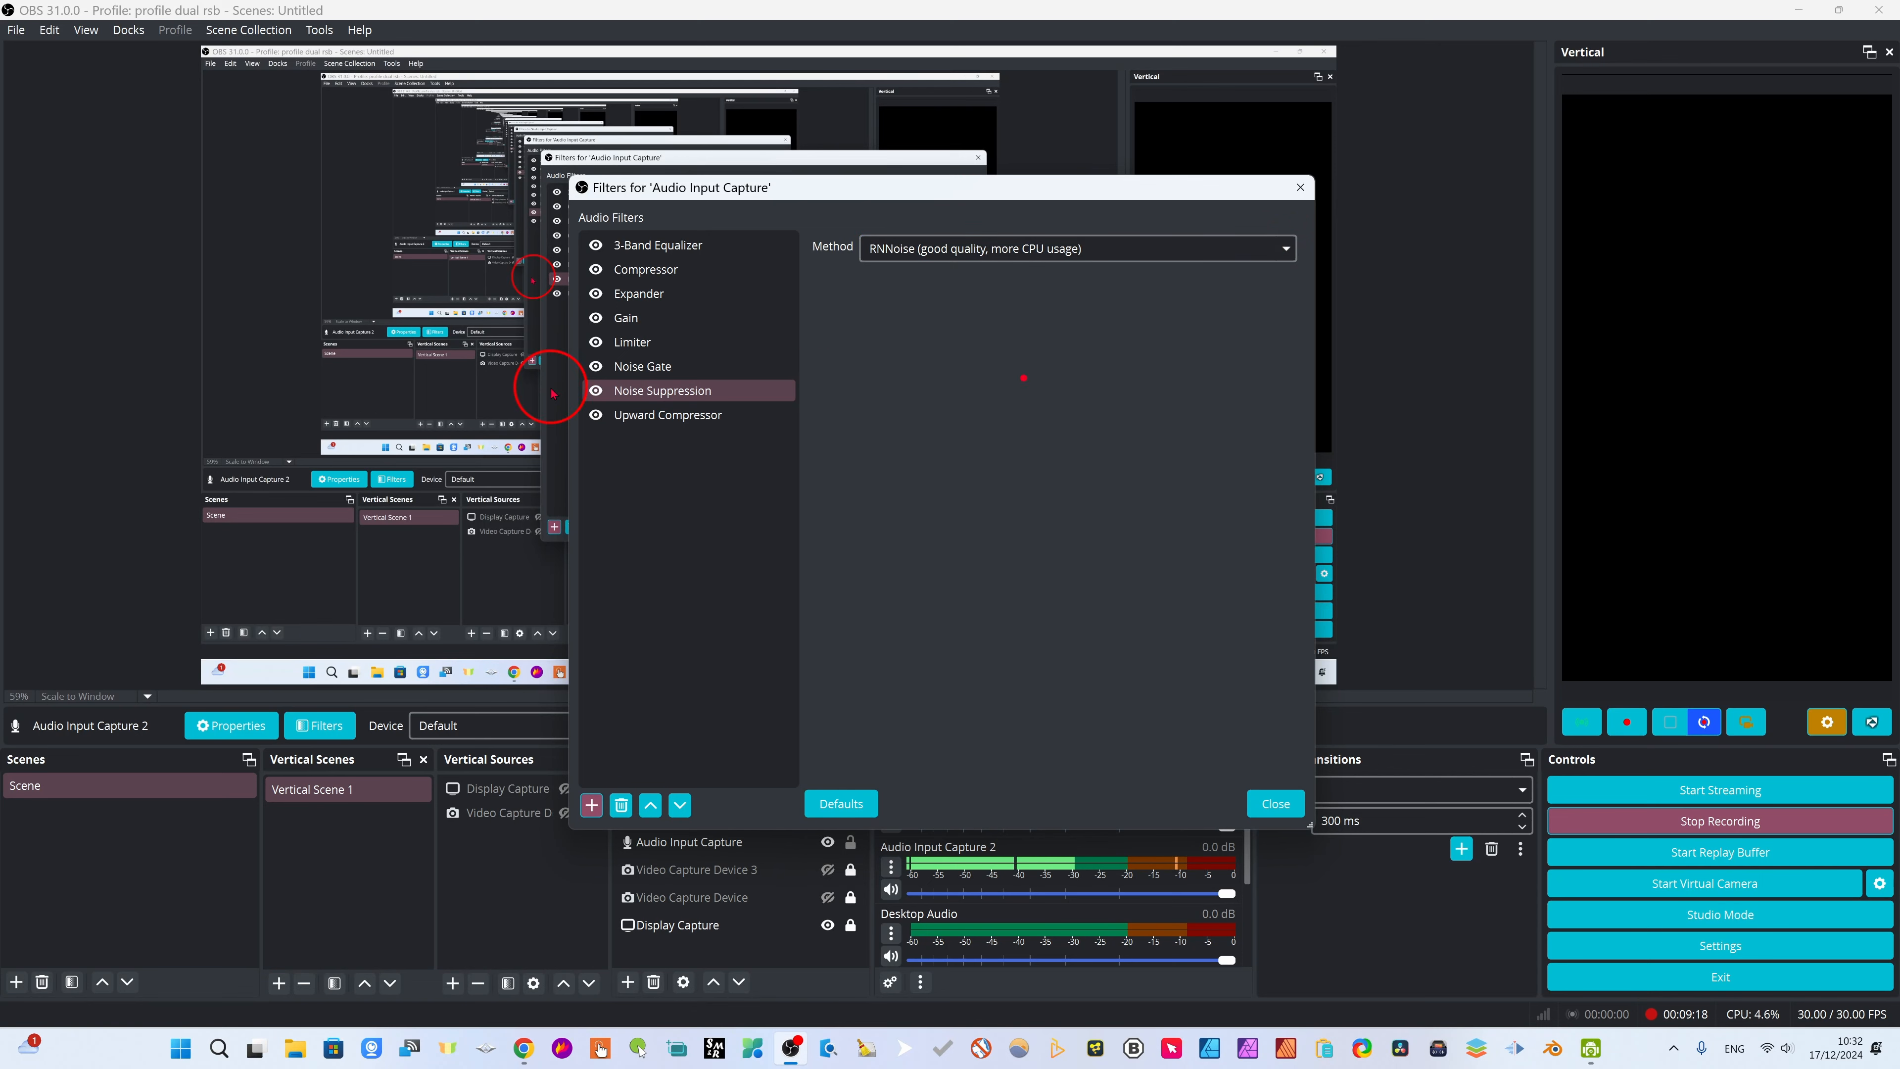
Examine the Upward Compressor settings of the audio input capture and close its filters
left_click(677, 420)
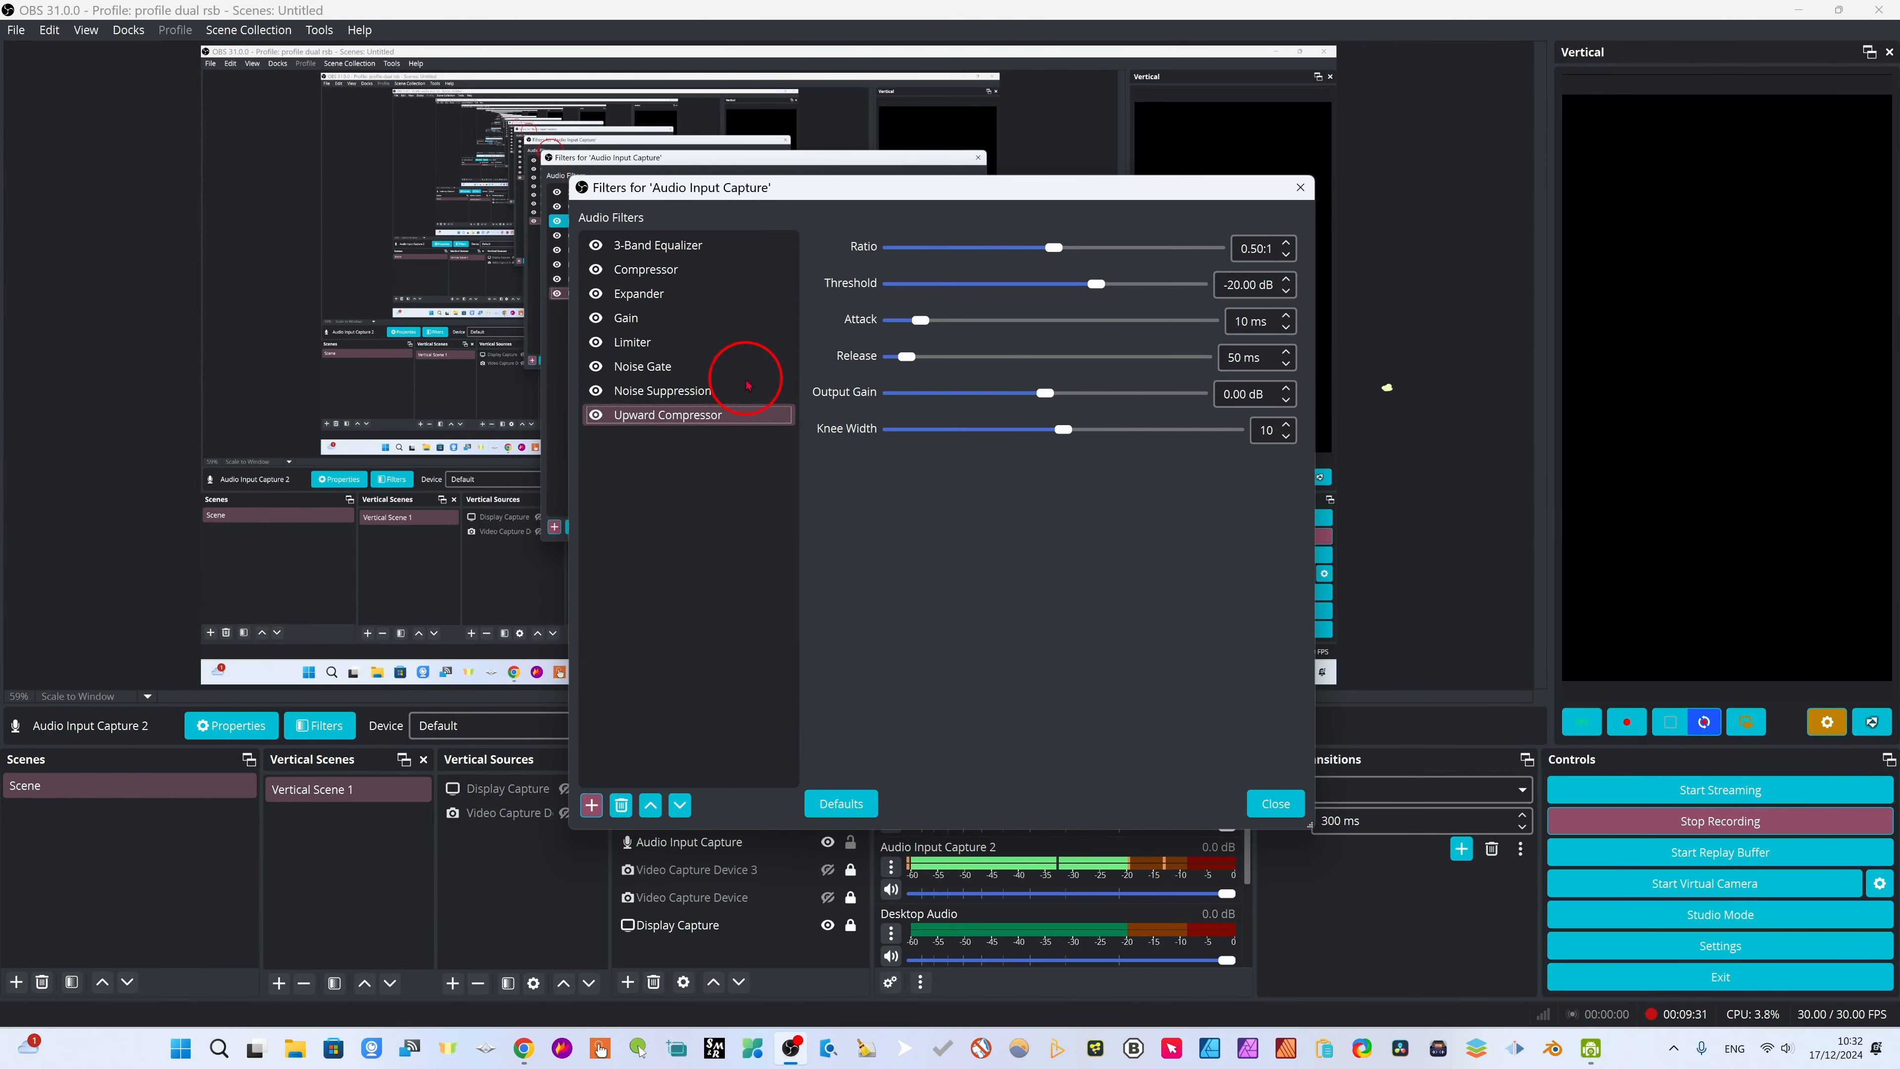
left_click(1276, 803)
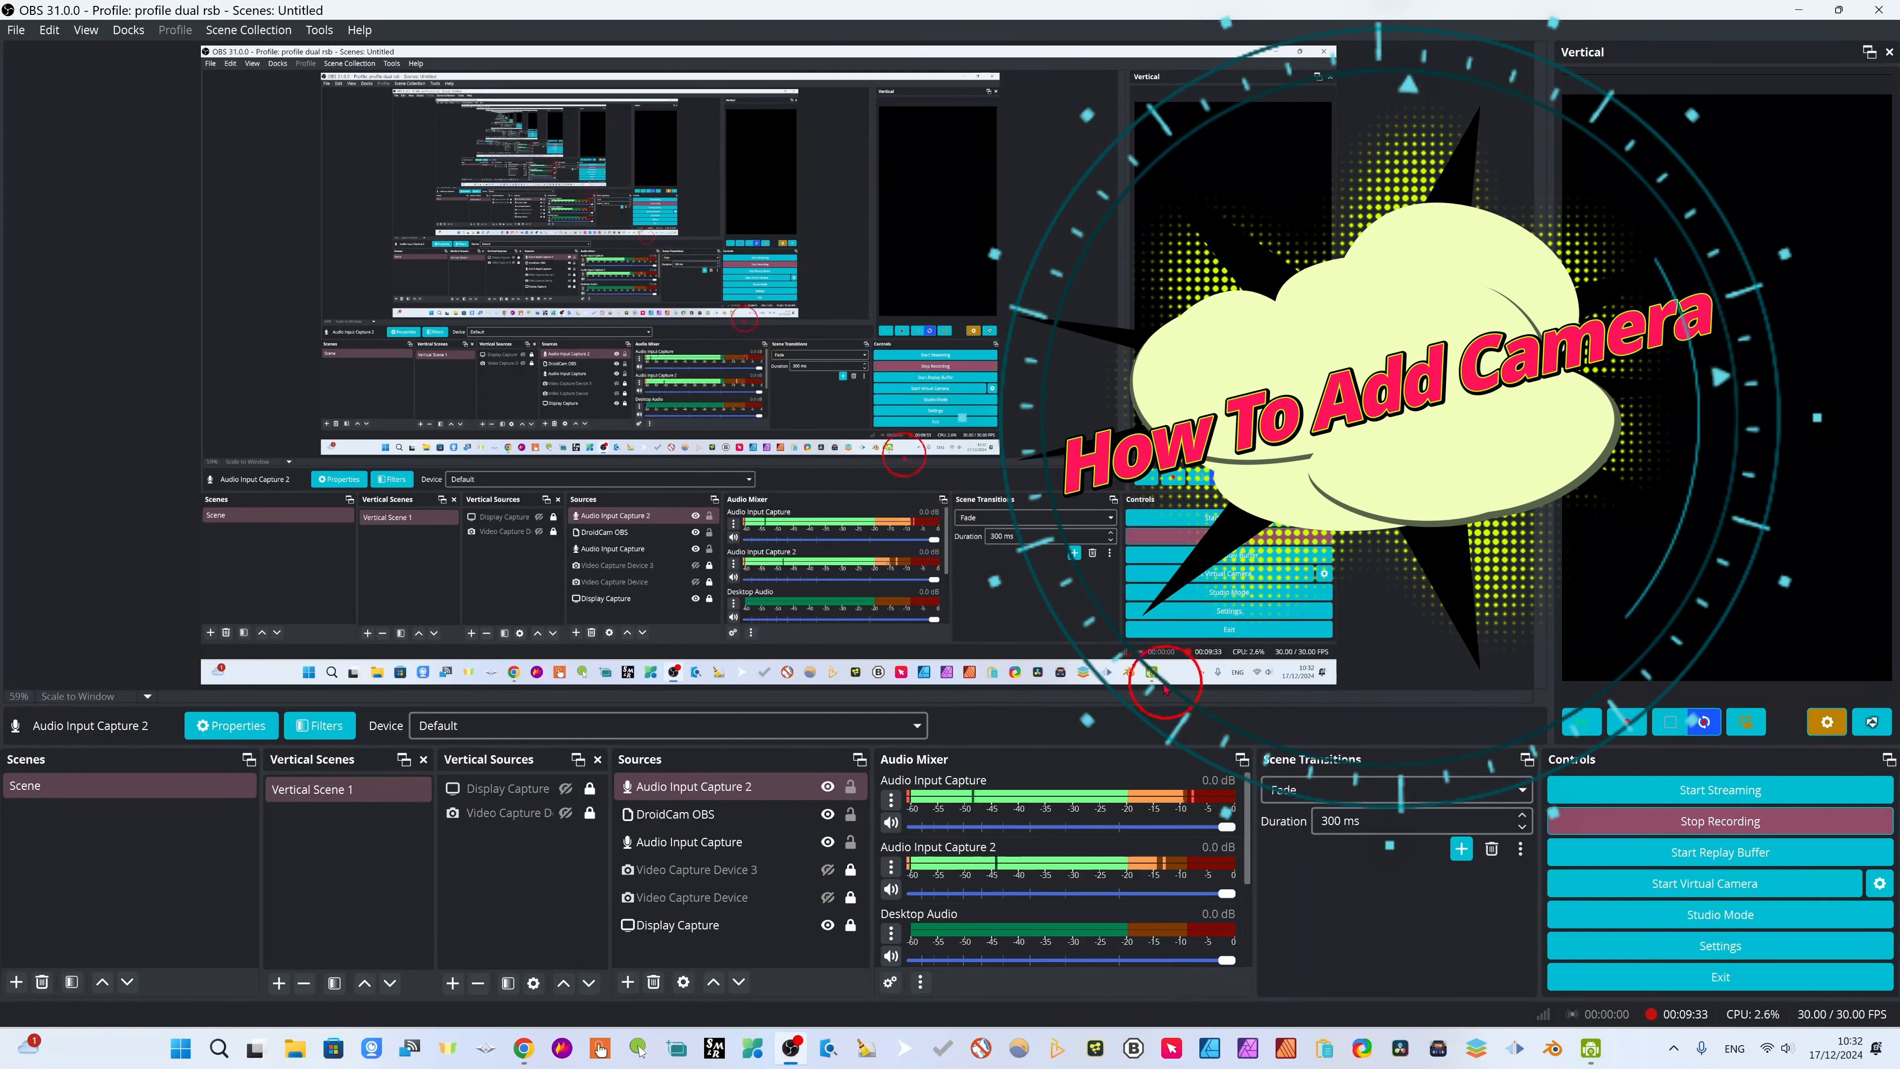
left_click(678, 922)
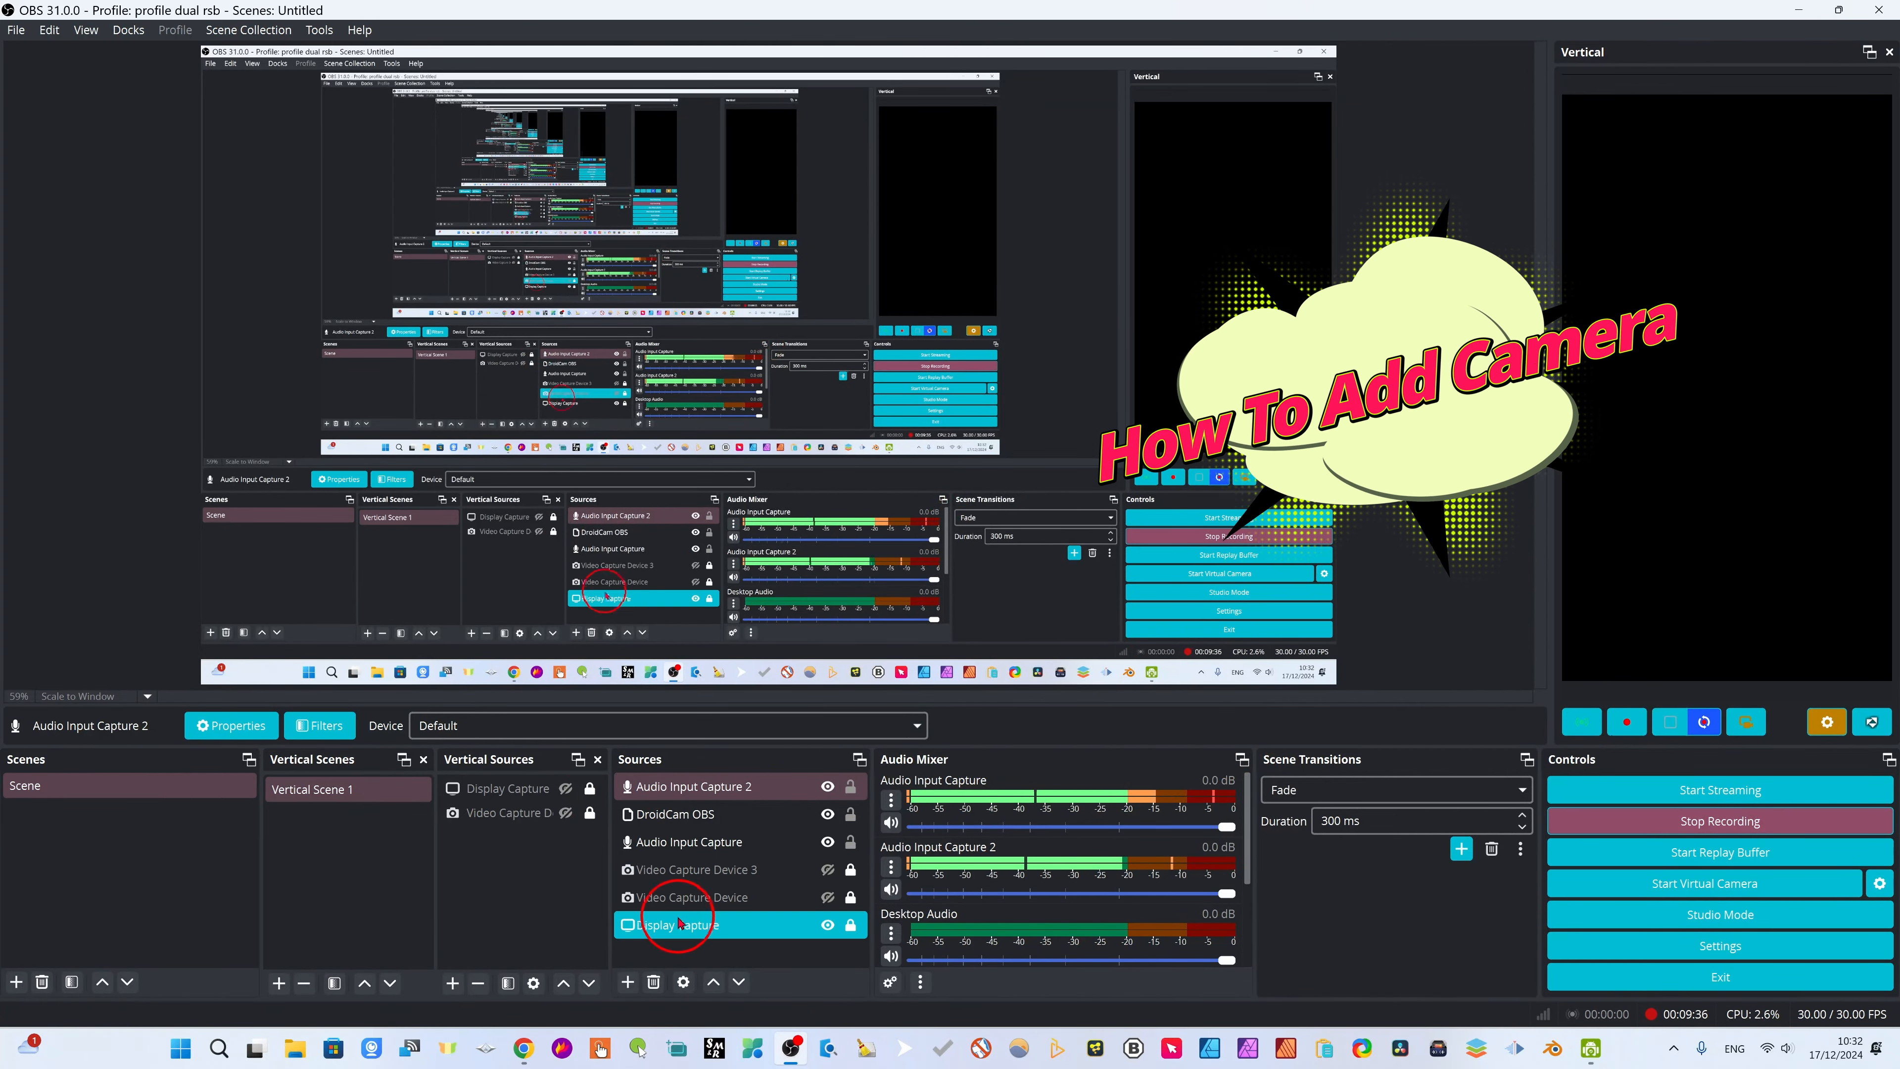
left_click(629, 981)
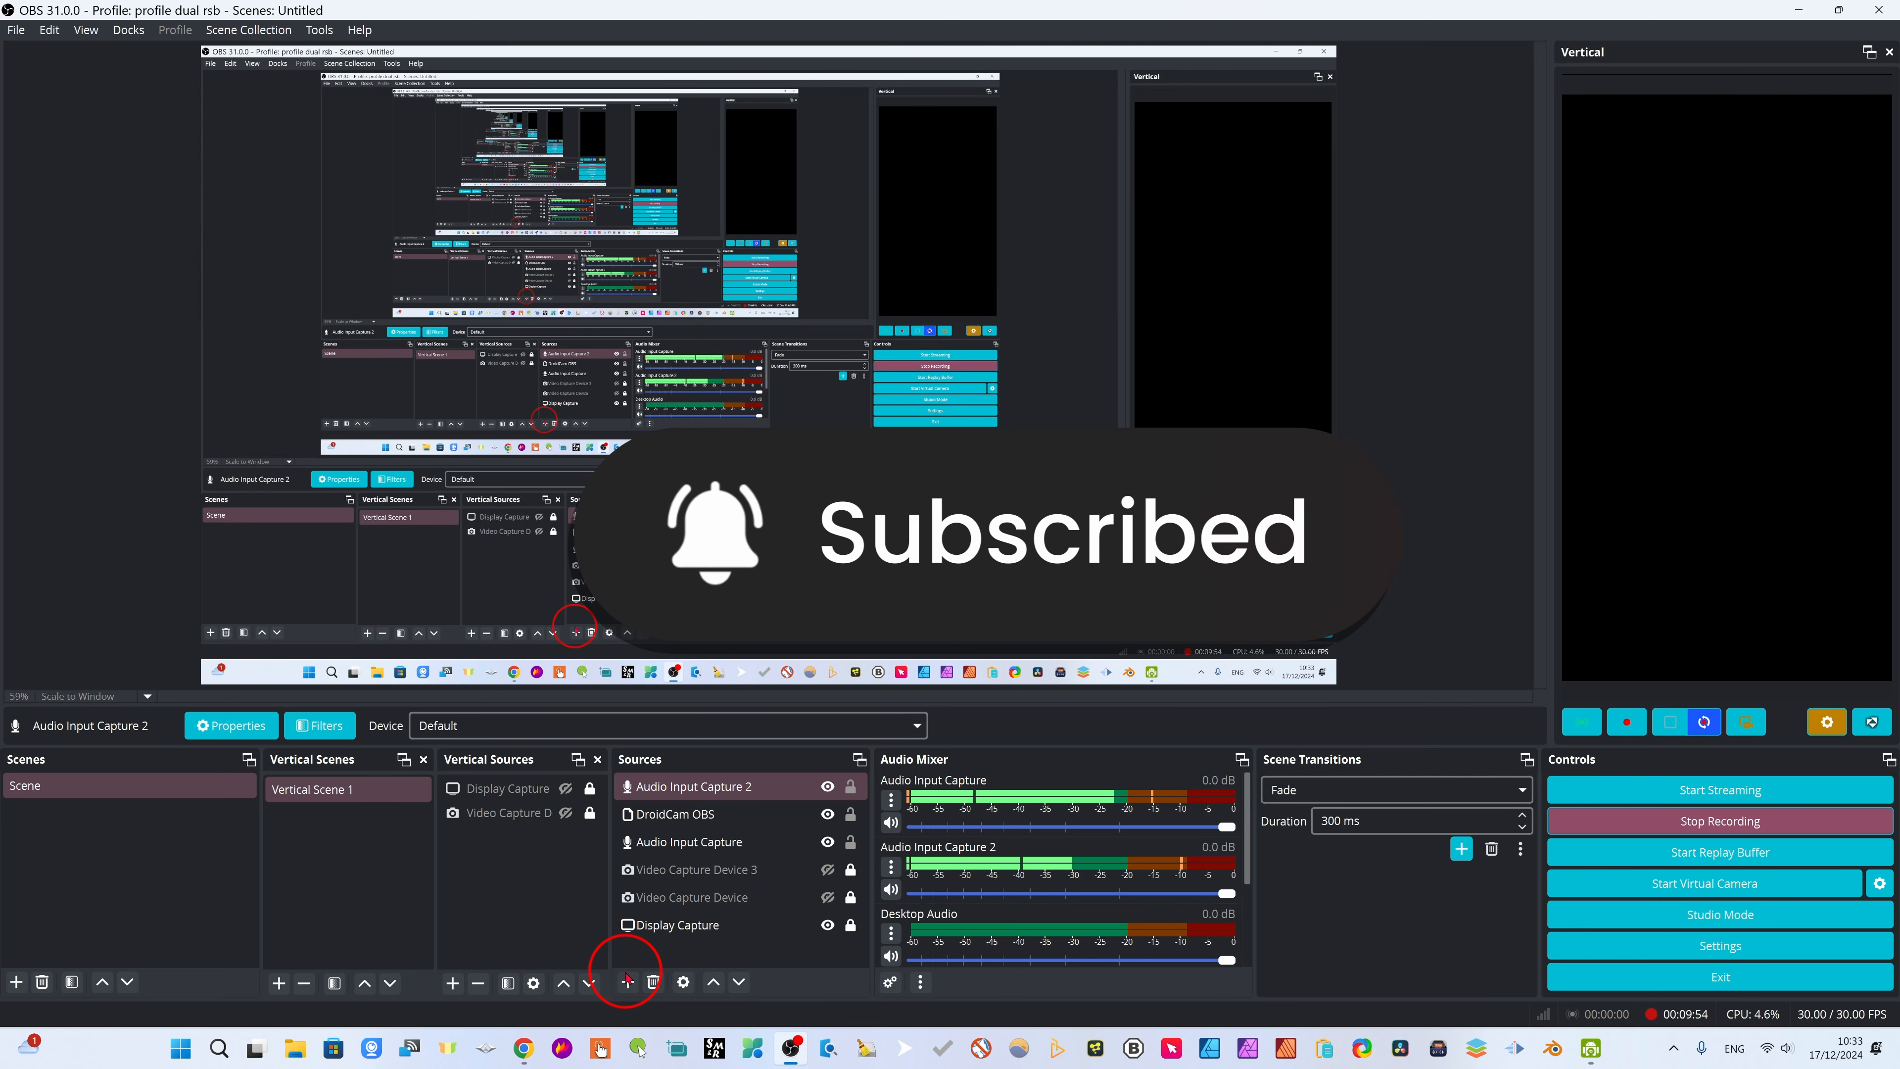
left_click(509, 786)
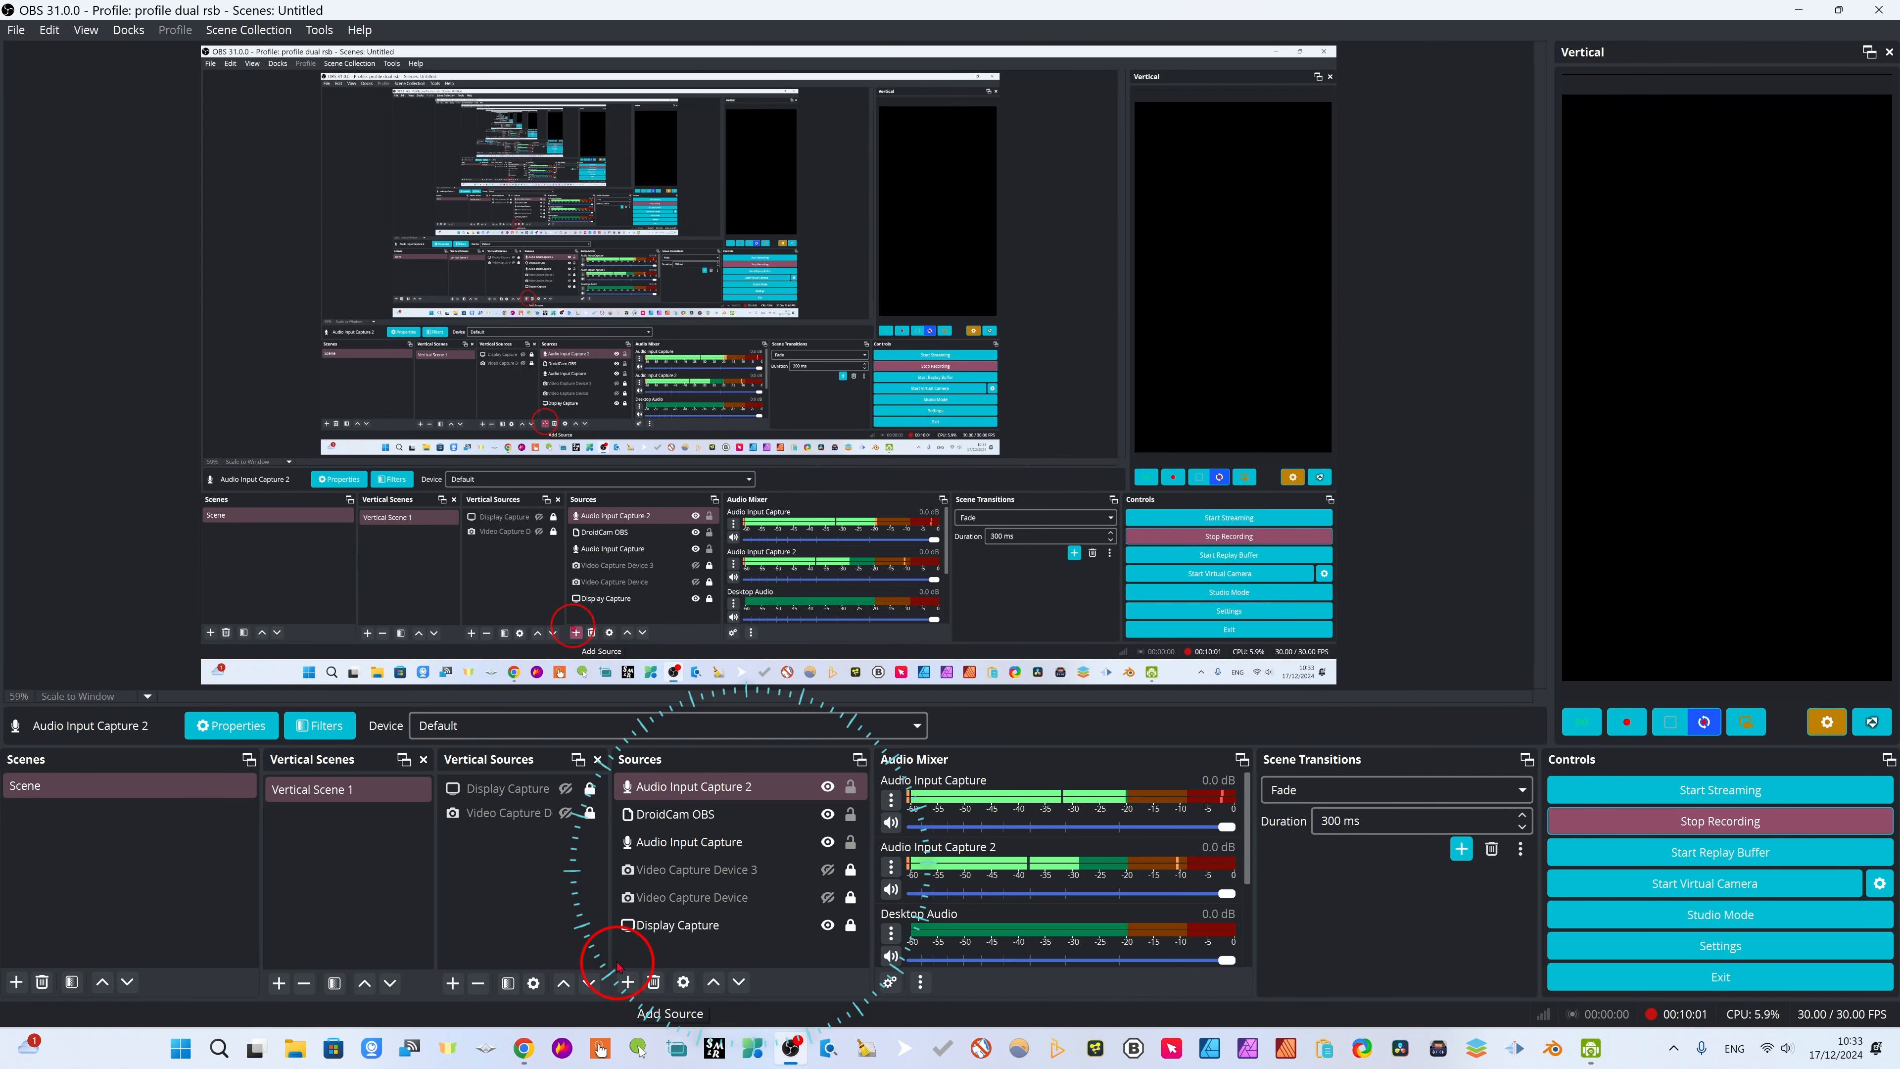
left_click(618, 930)
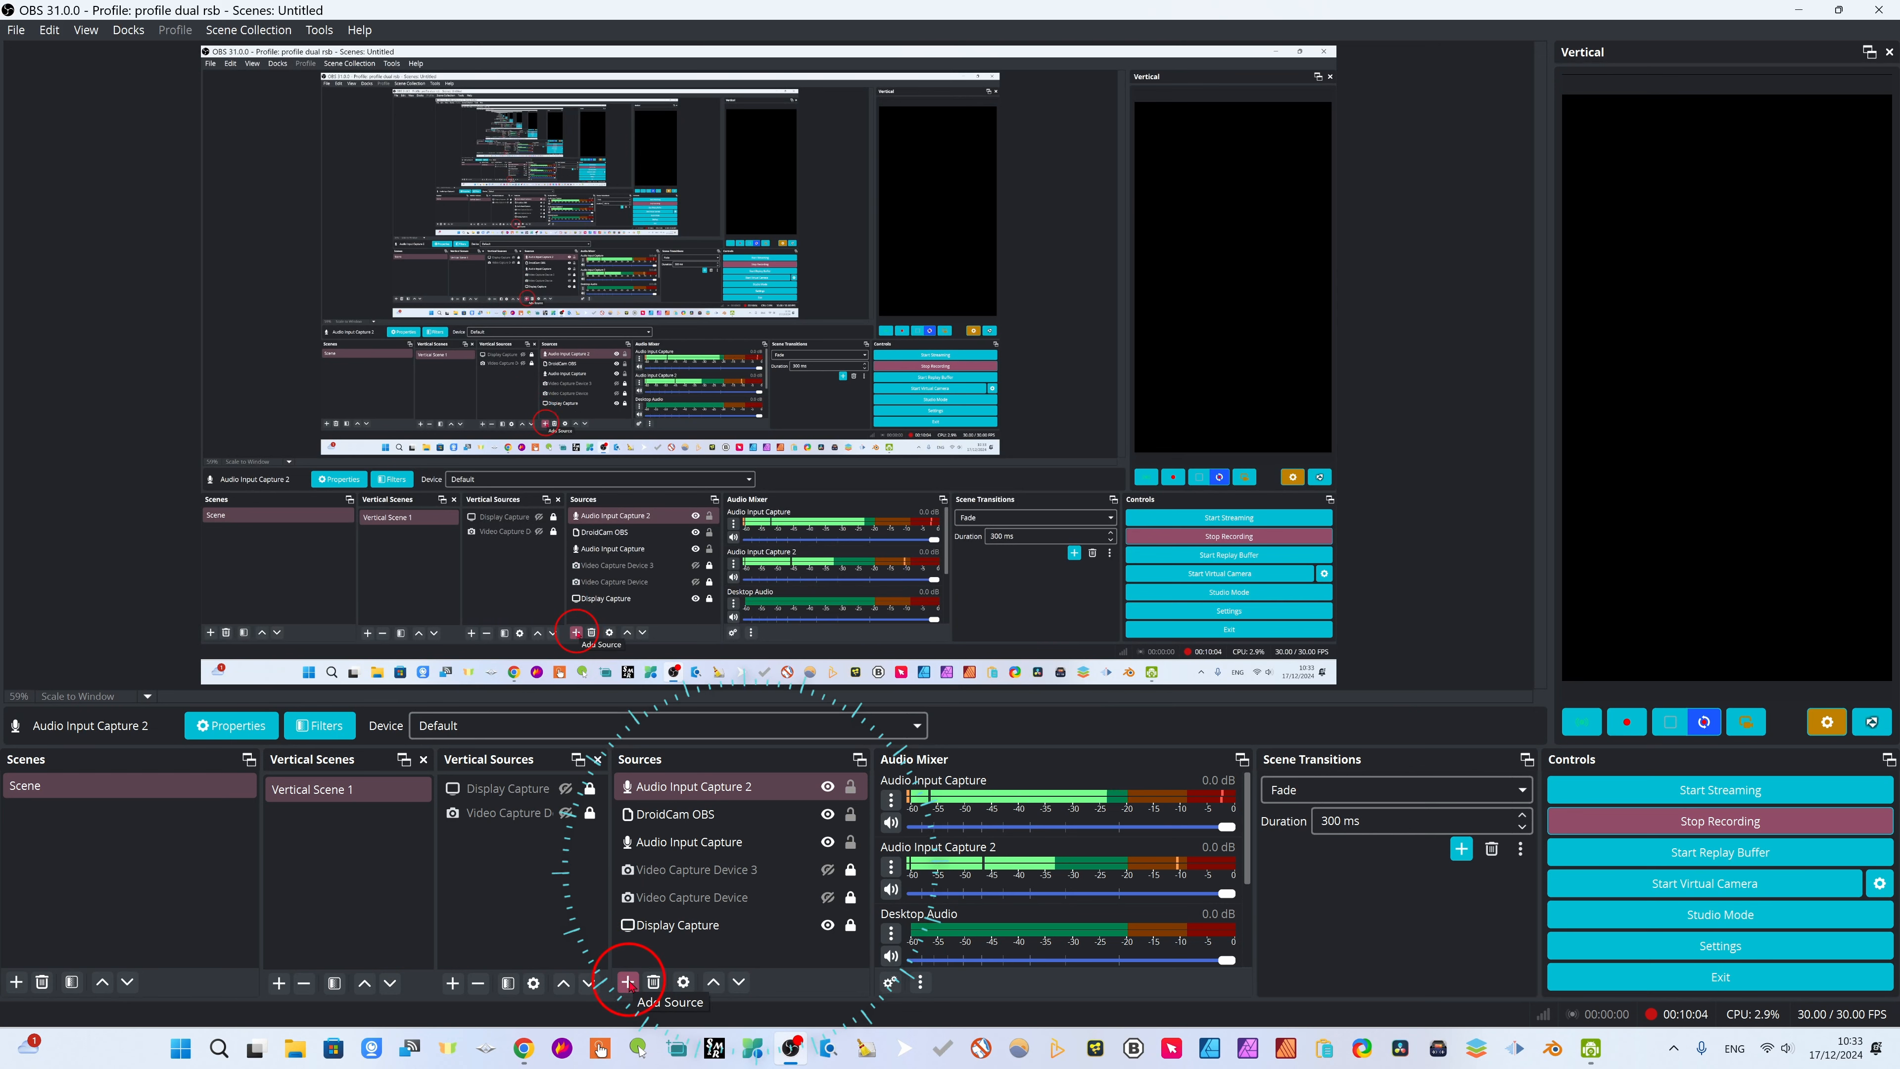
left_click(662, 790)
Add a new Video Capture Device source named "Video Capture Droid Resolve4u"
left_click(629, 983)
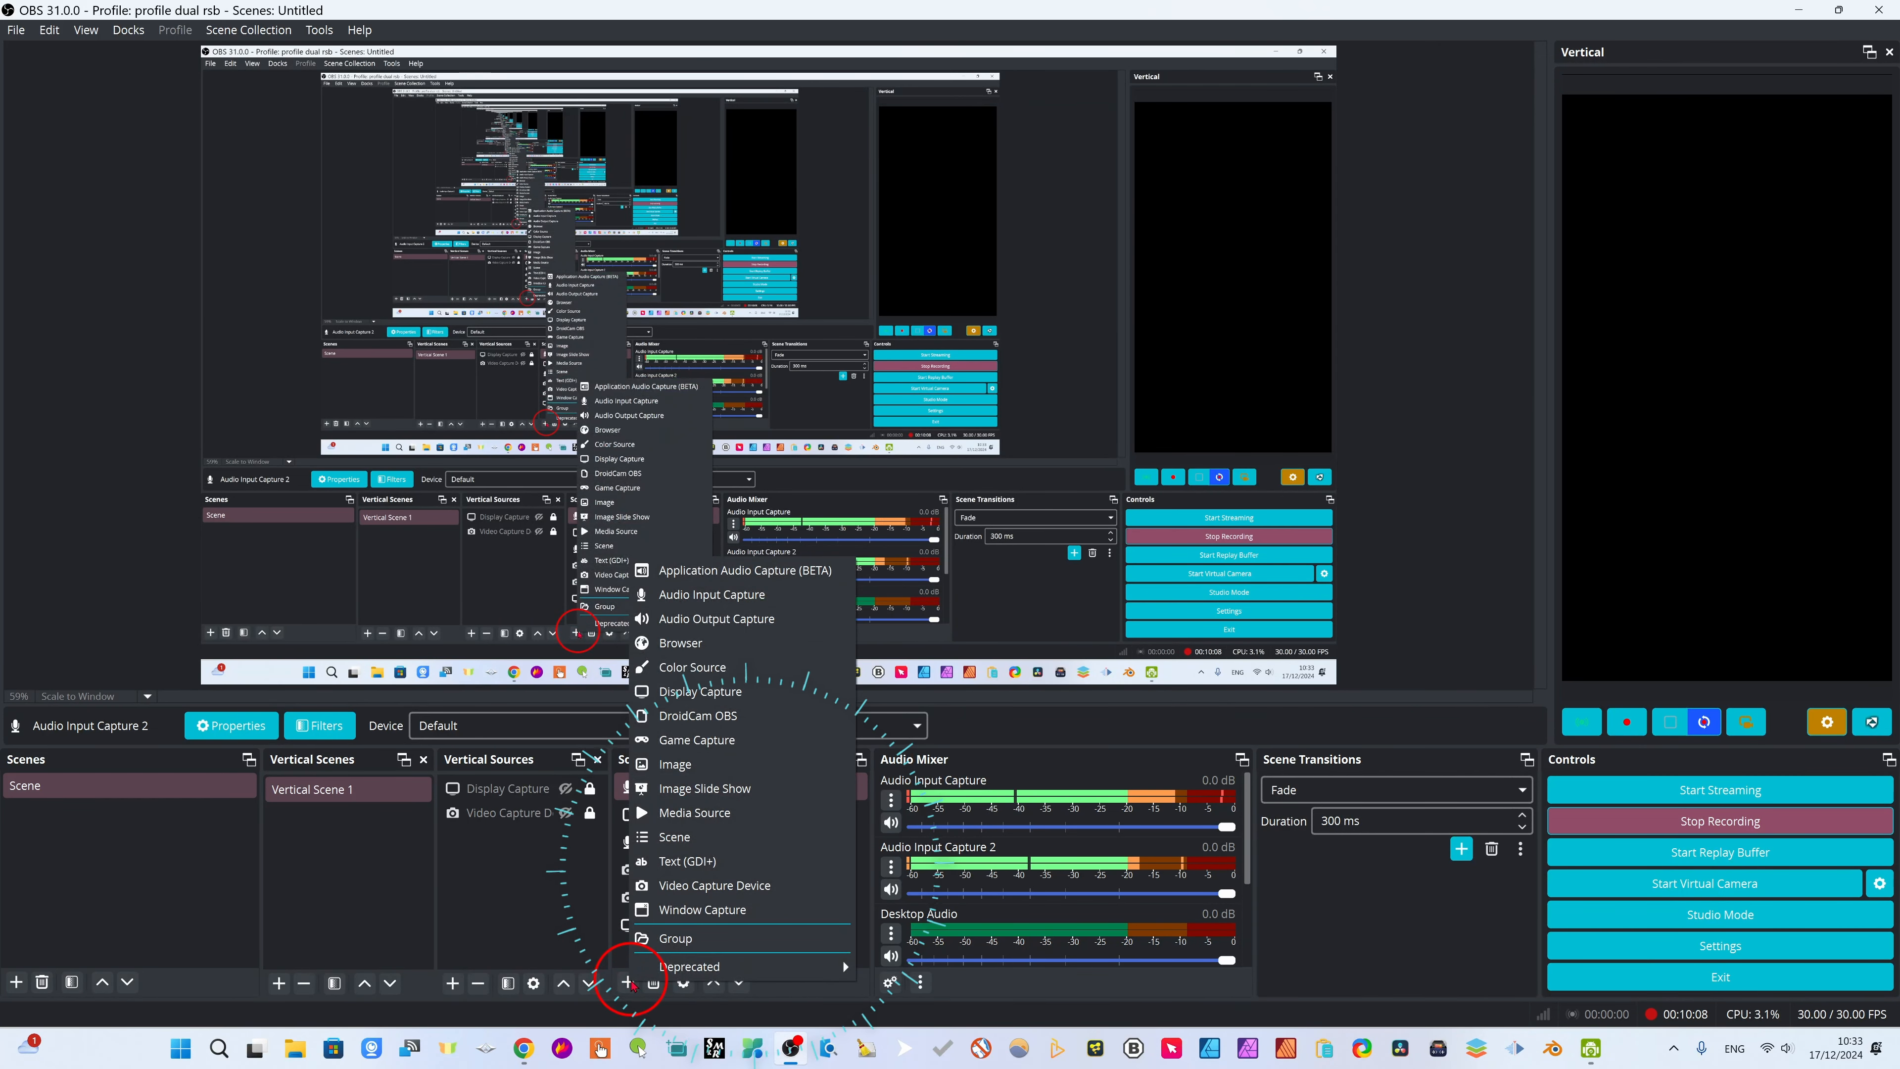
left_click(733, 645)
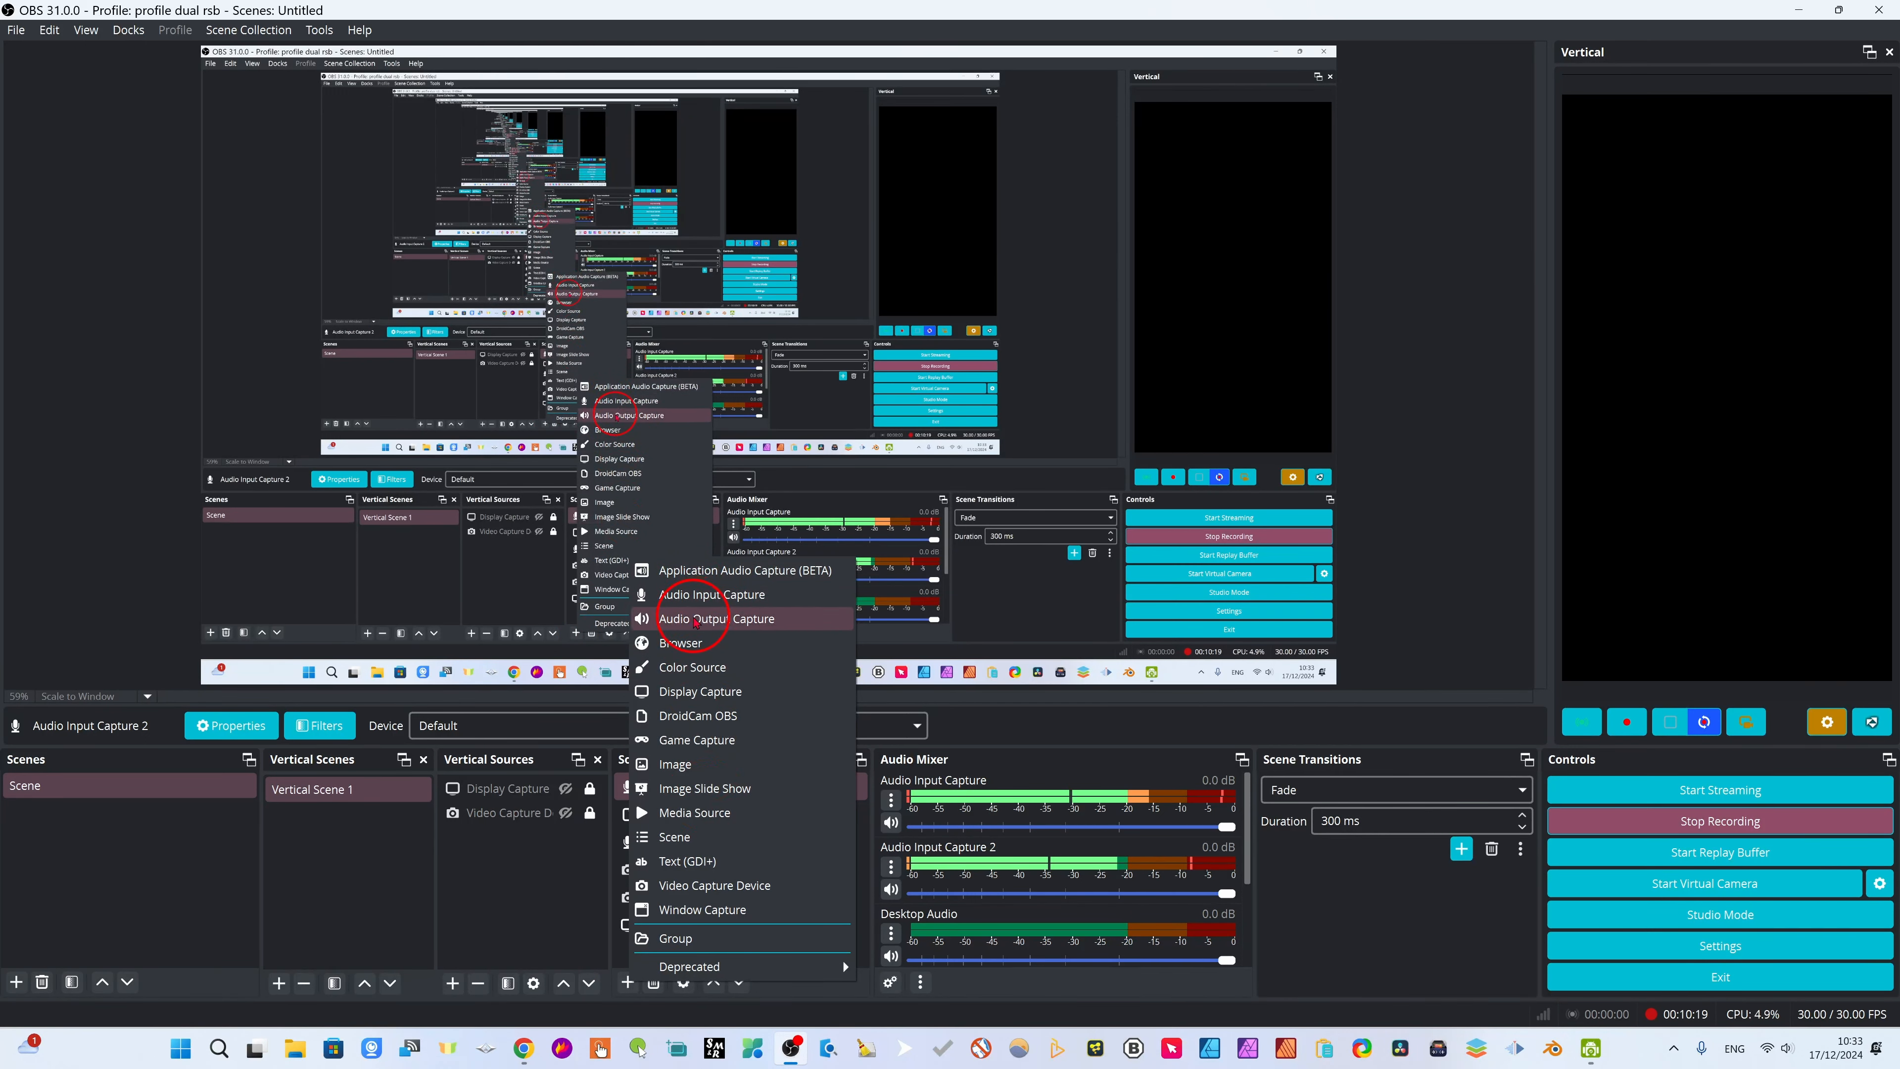
left_click(707, 890)
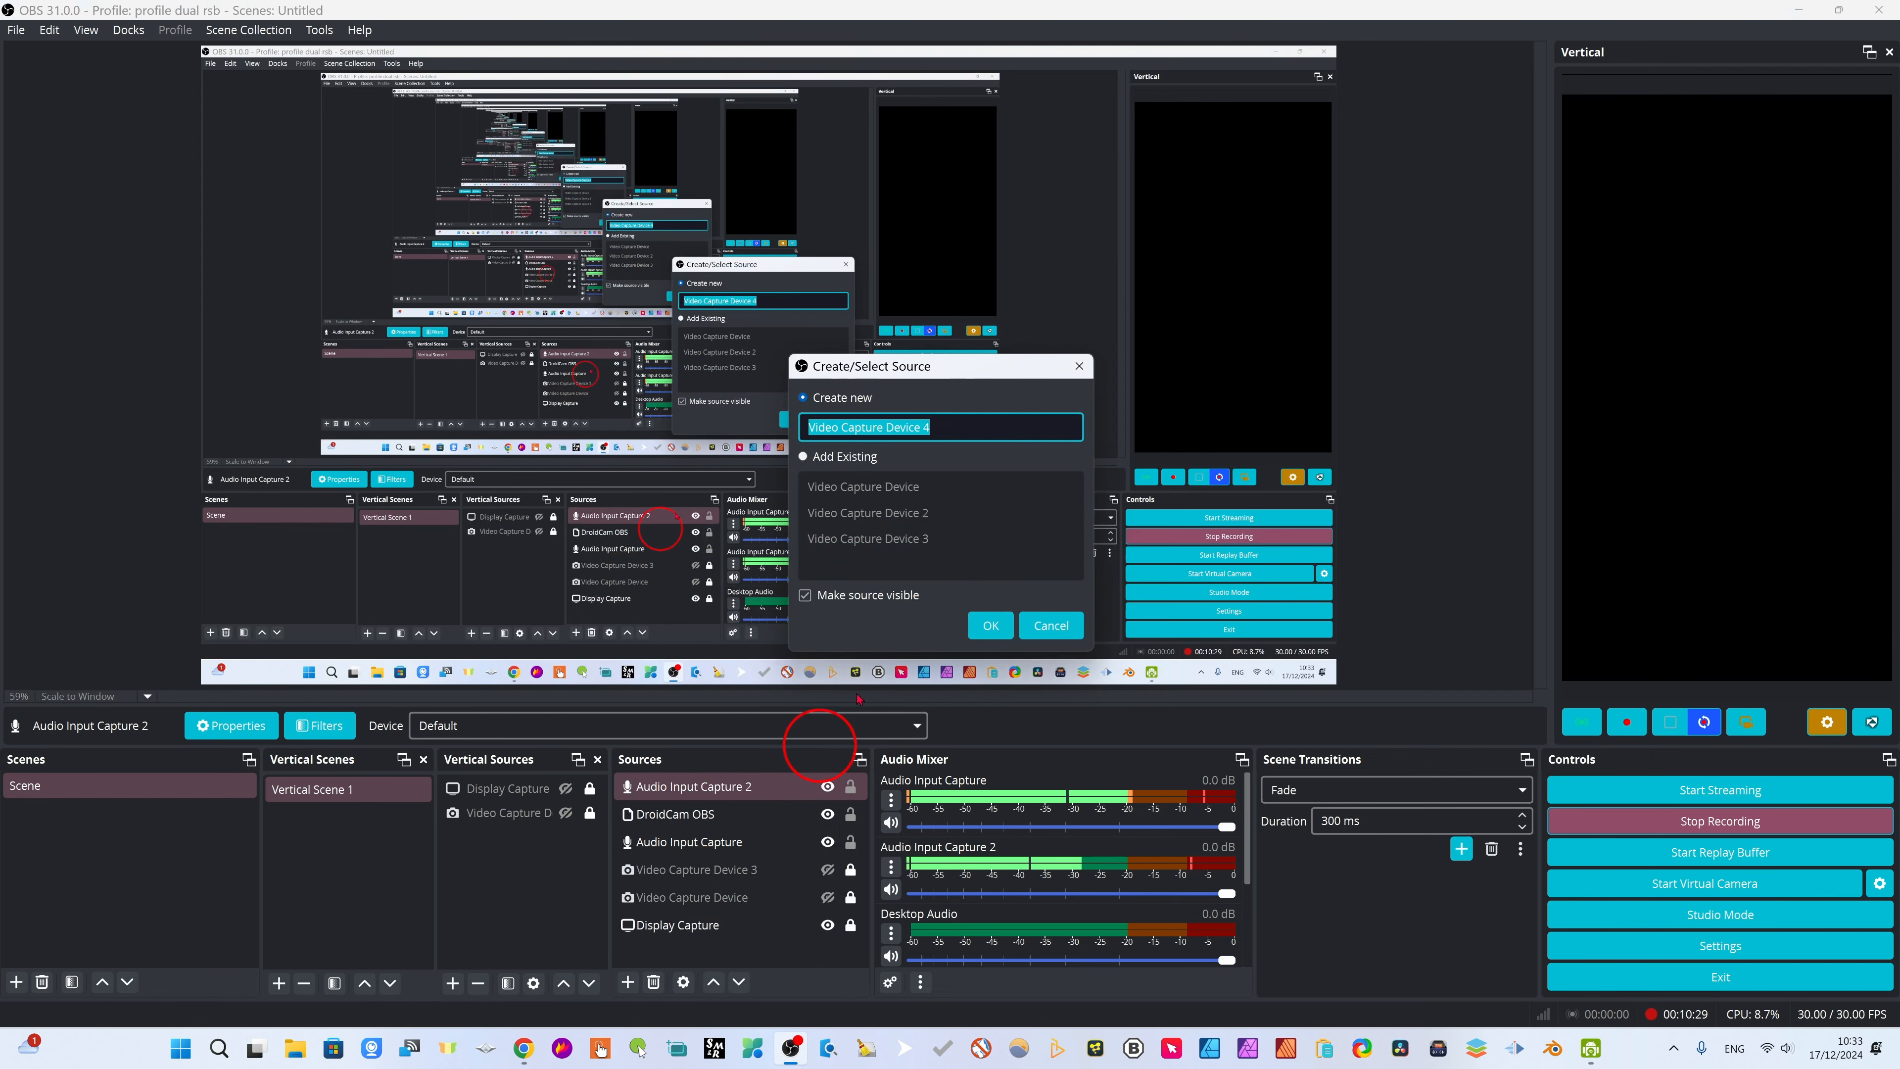
left_click(935, 427)
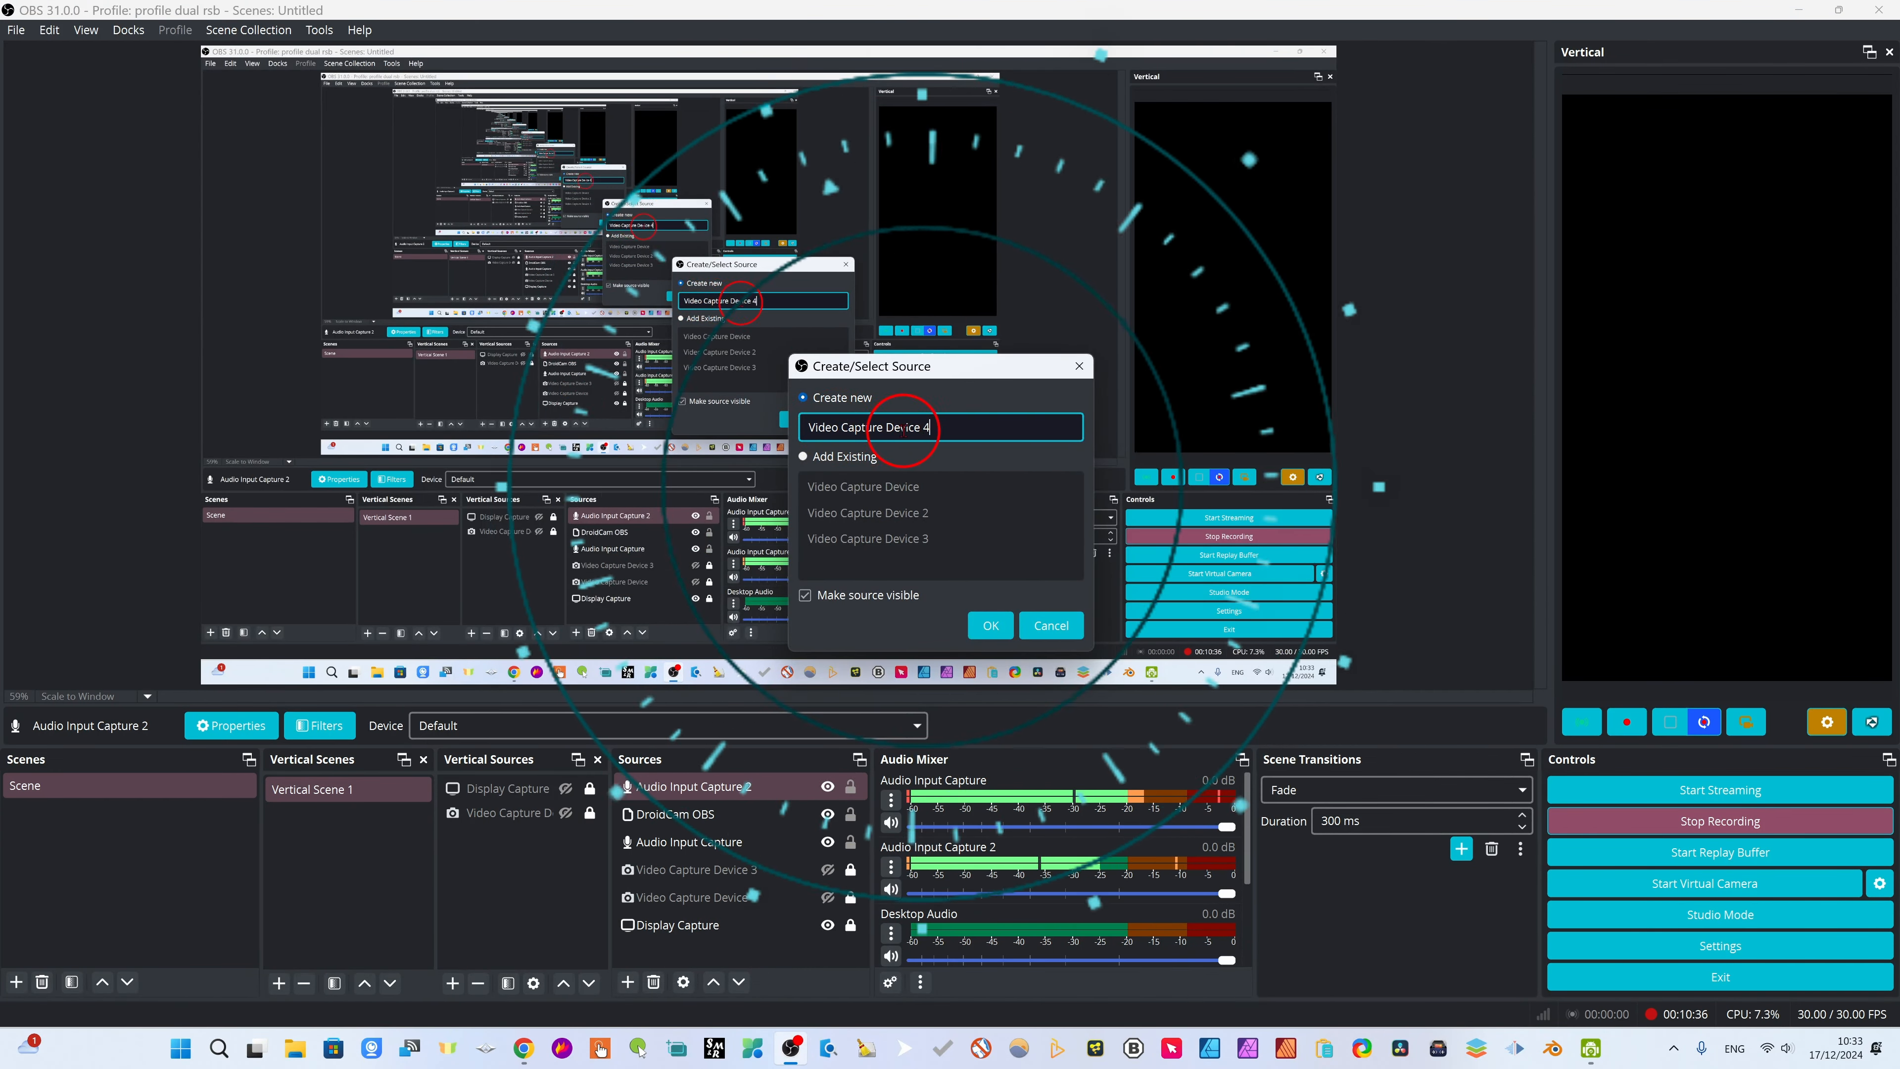
key("BackSpace")
key("BackSpace")
key("BackSpace")
key("BackSpace")
key("BackSpace")
key("BackSpace")
key("BackSpace")
key("BackSpace")
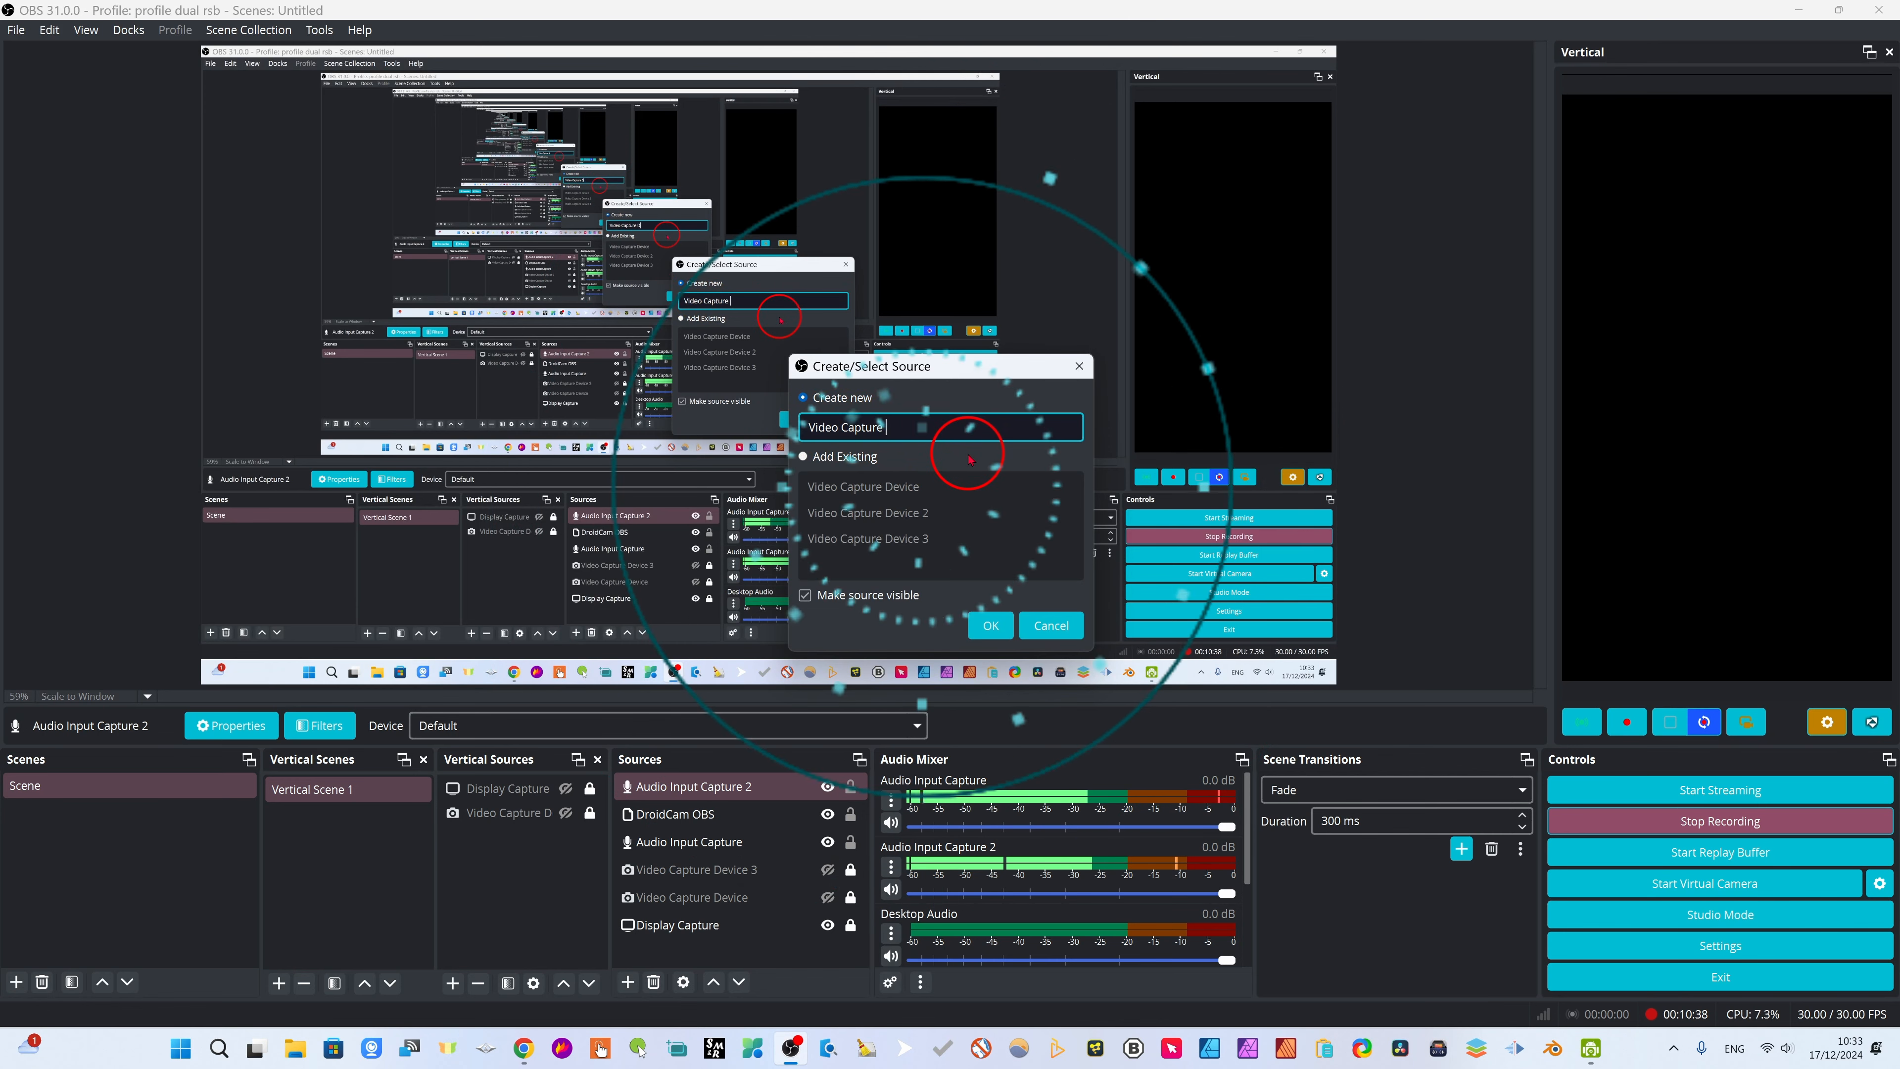
type("Droid Resolve4u")
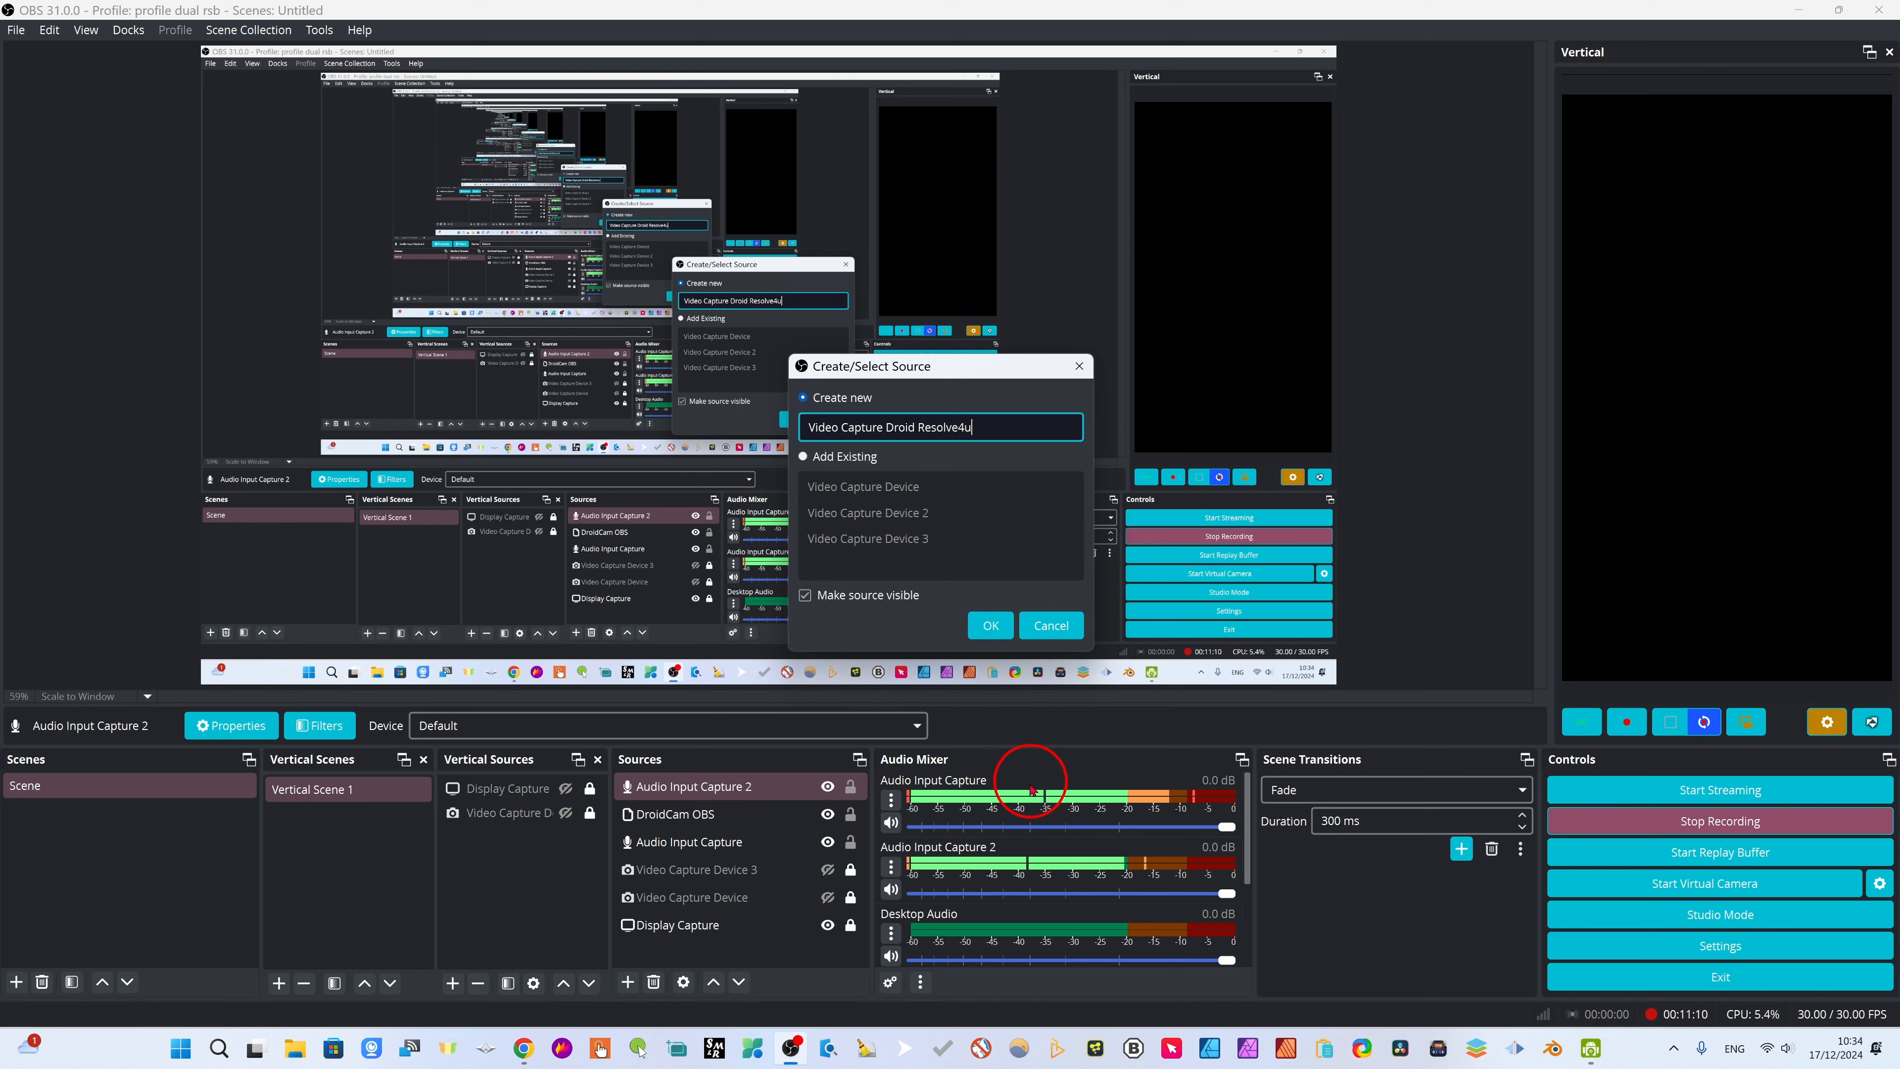
left_click(989, 626)
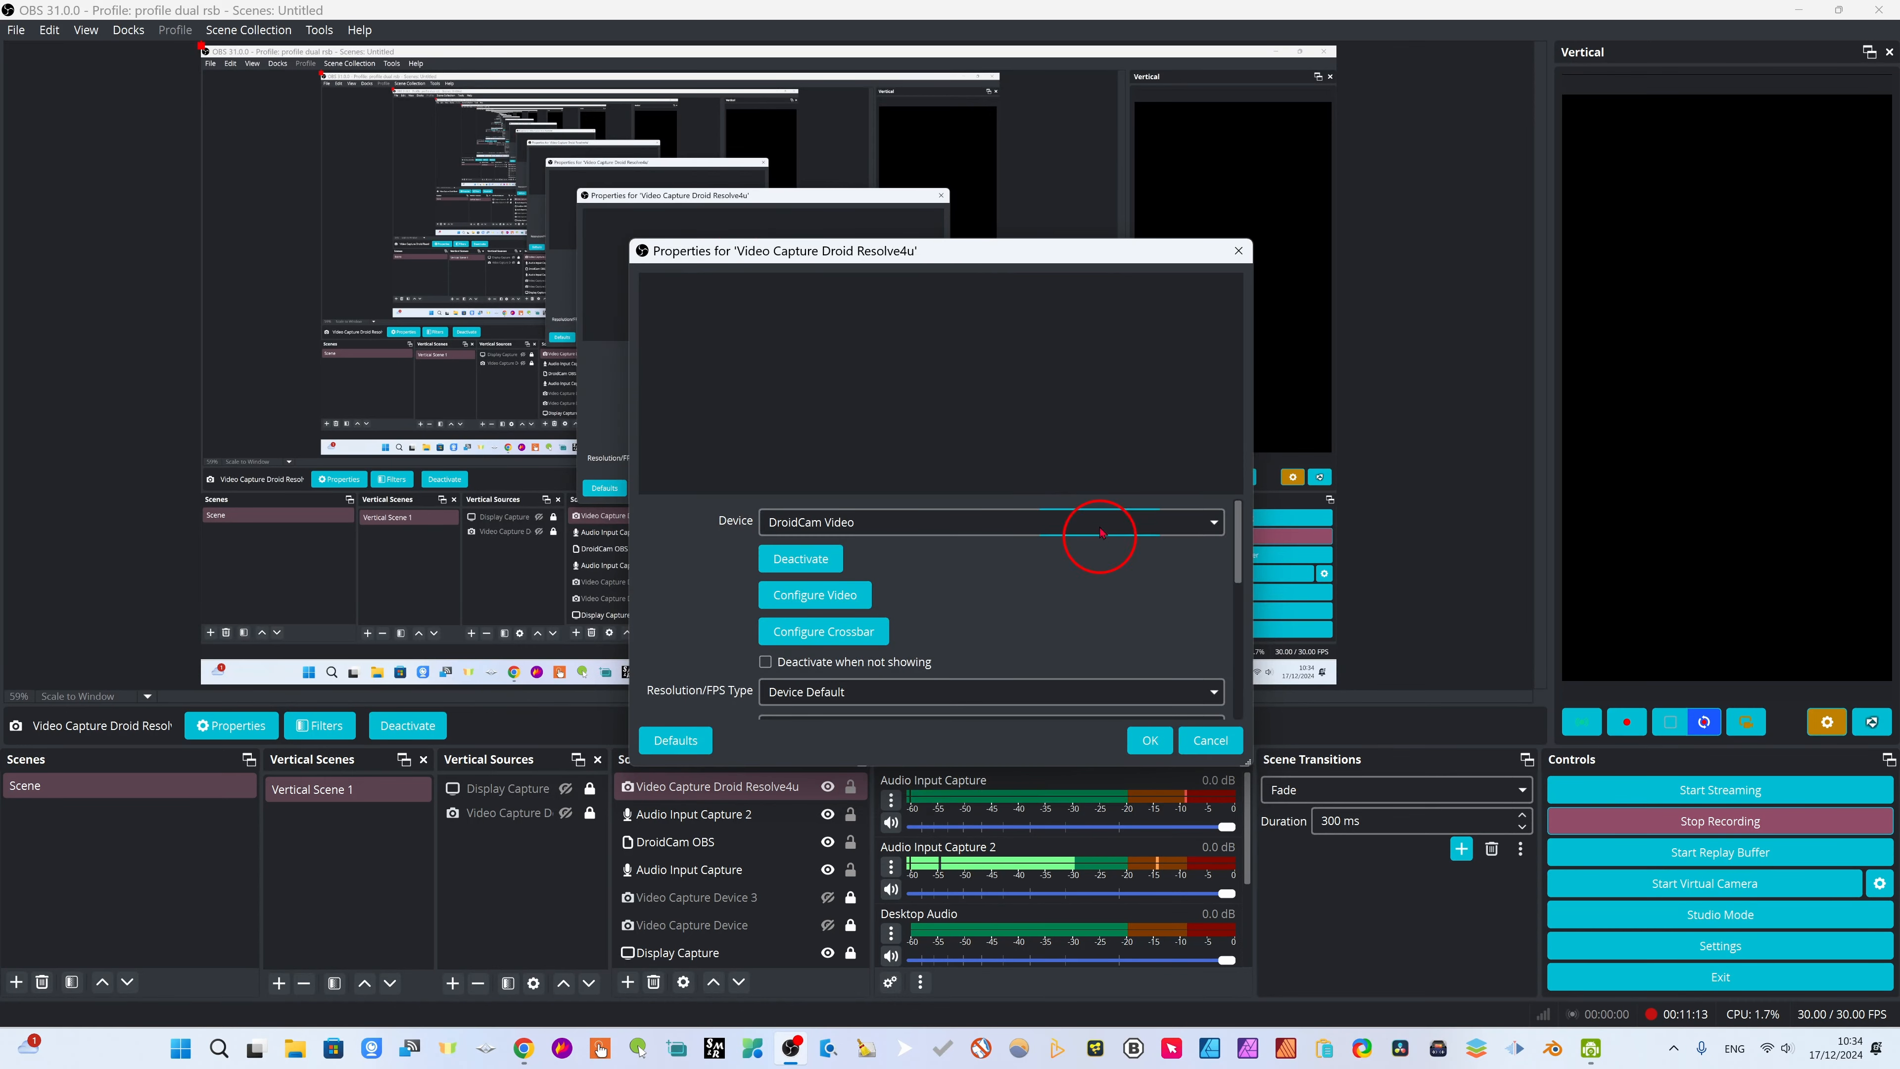
Set the camera source's device to DroidCam Source 3 and examine its resolution, FPS, color and buffering options
left_click(1213, 524)
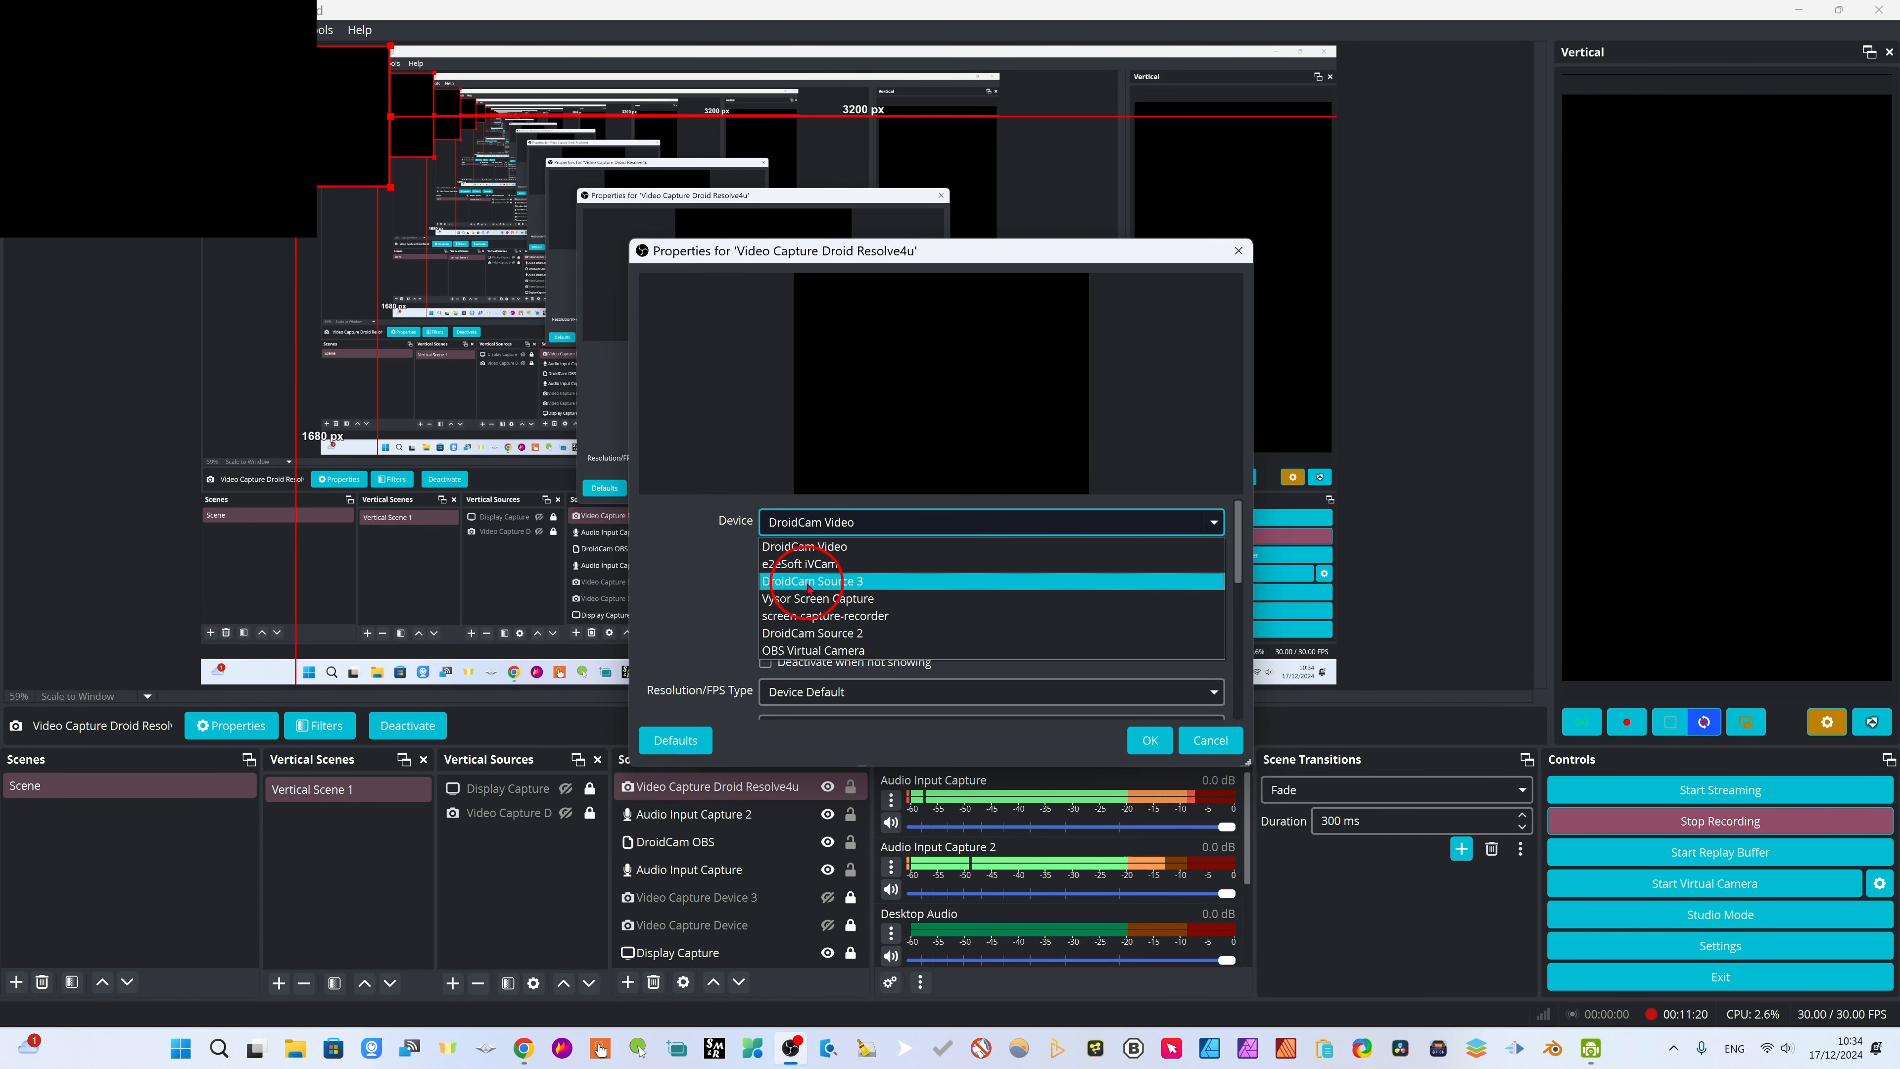
left_click(865, 583)
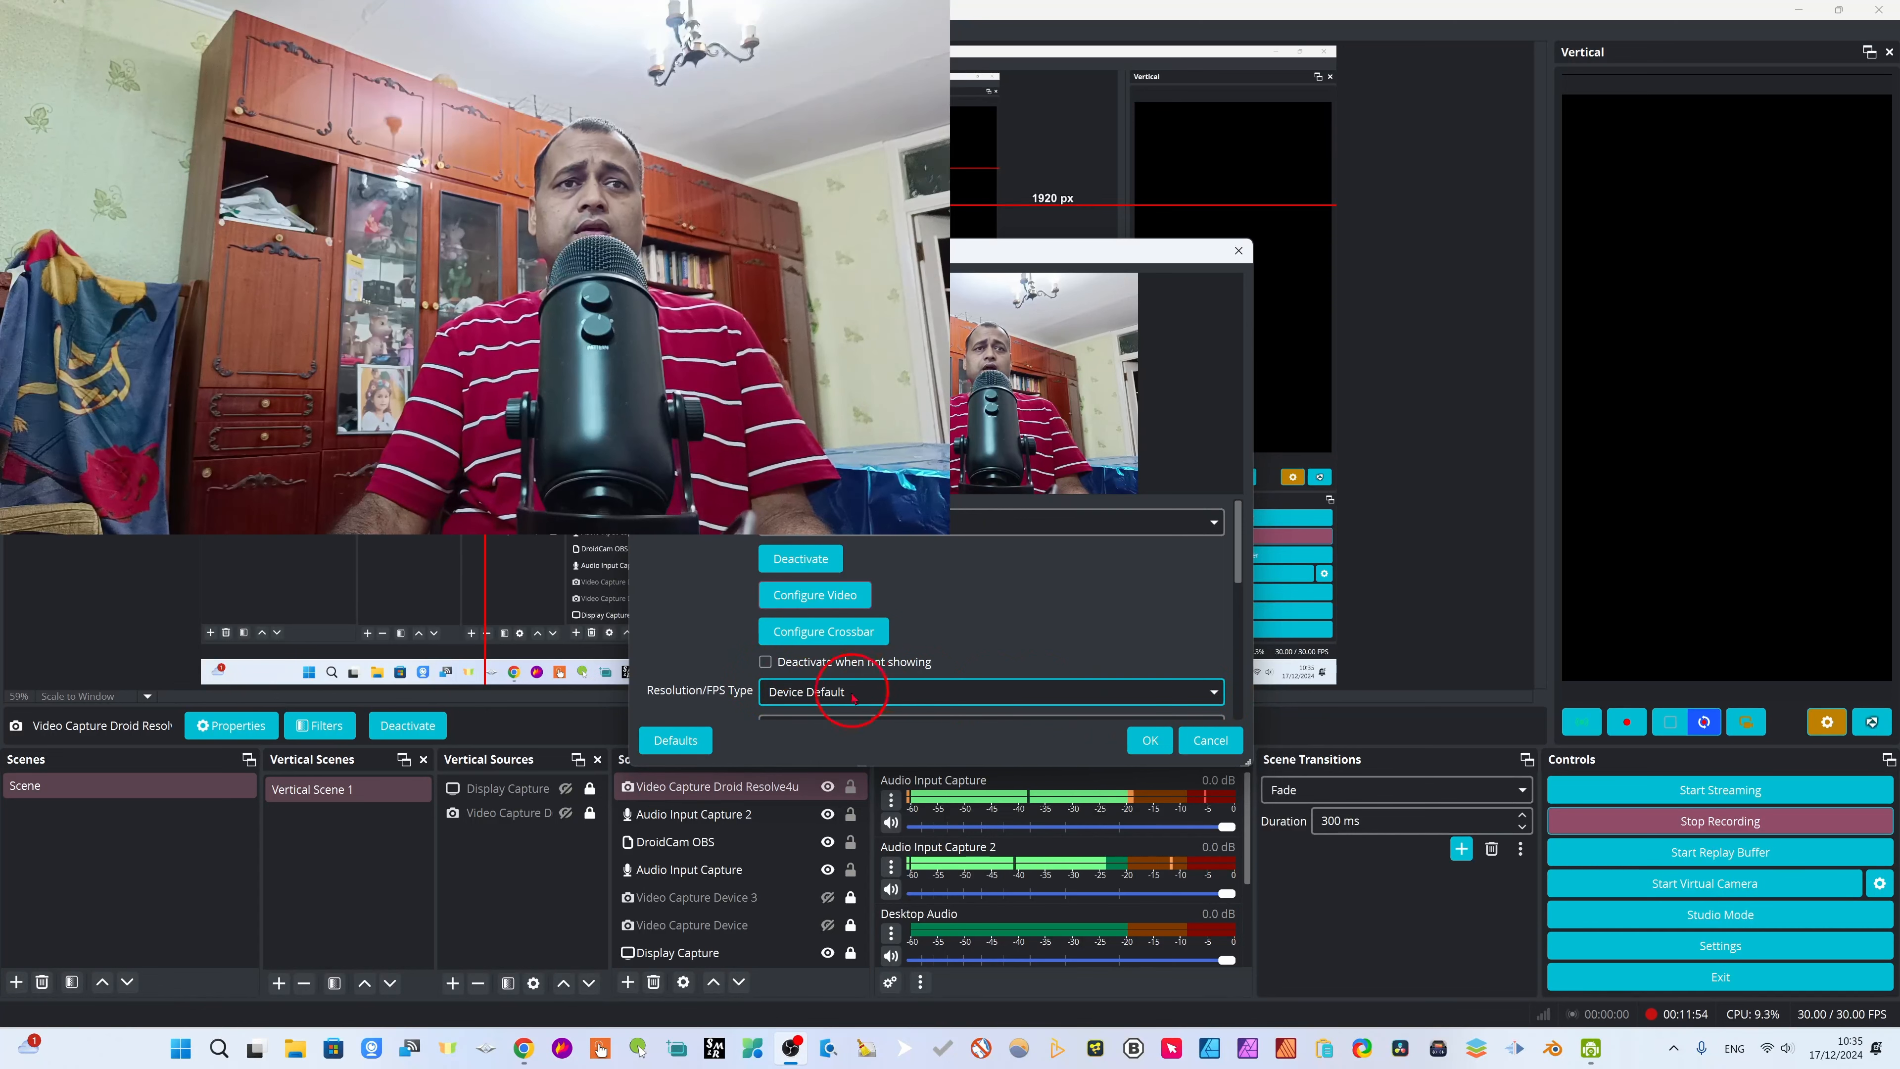
scroll(1195, 659, "down", 2)
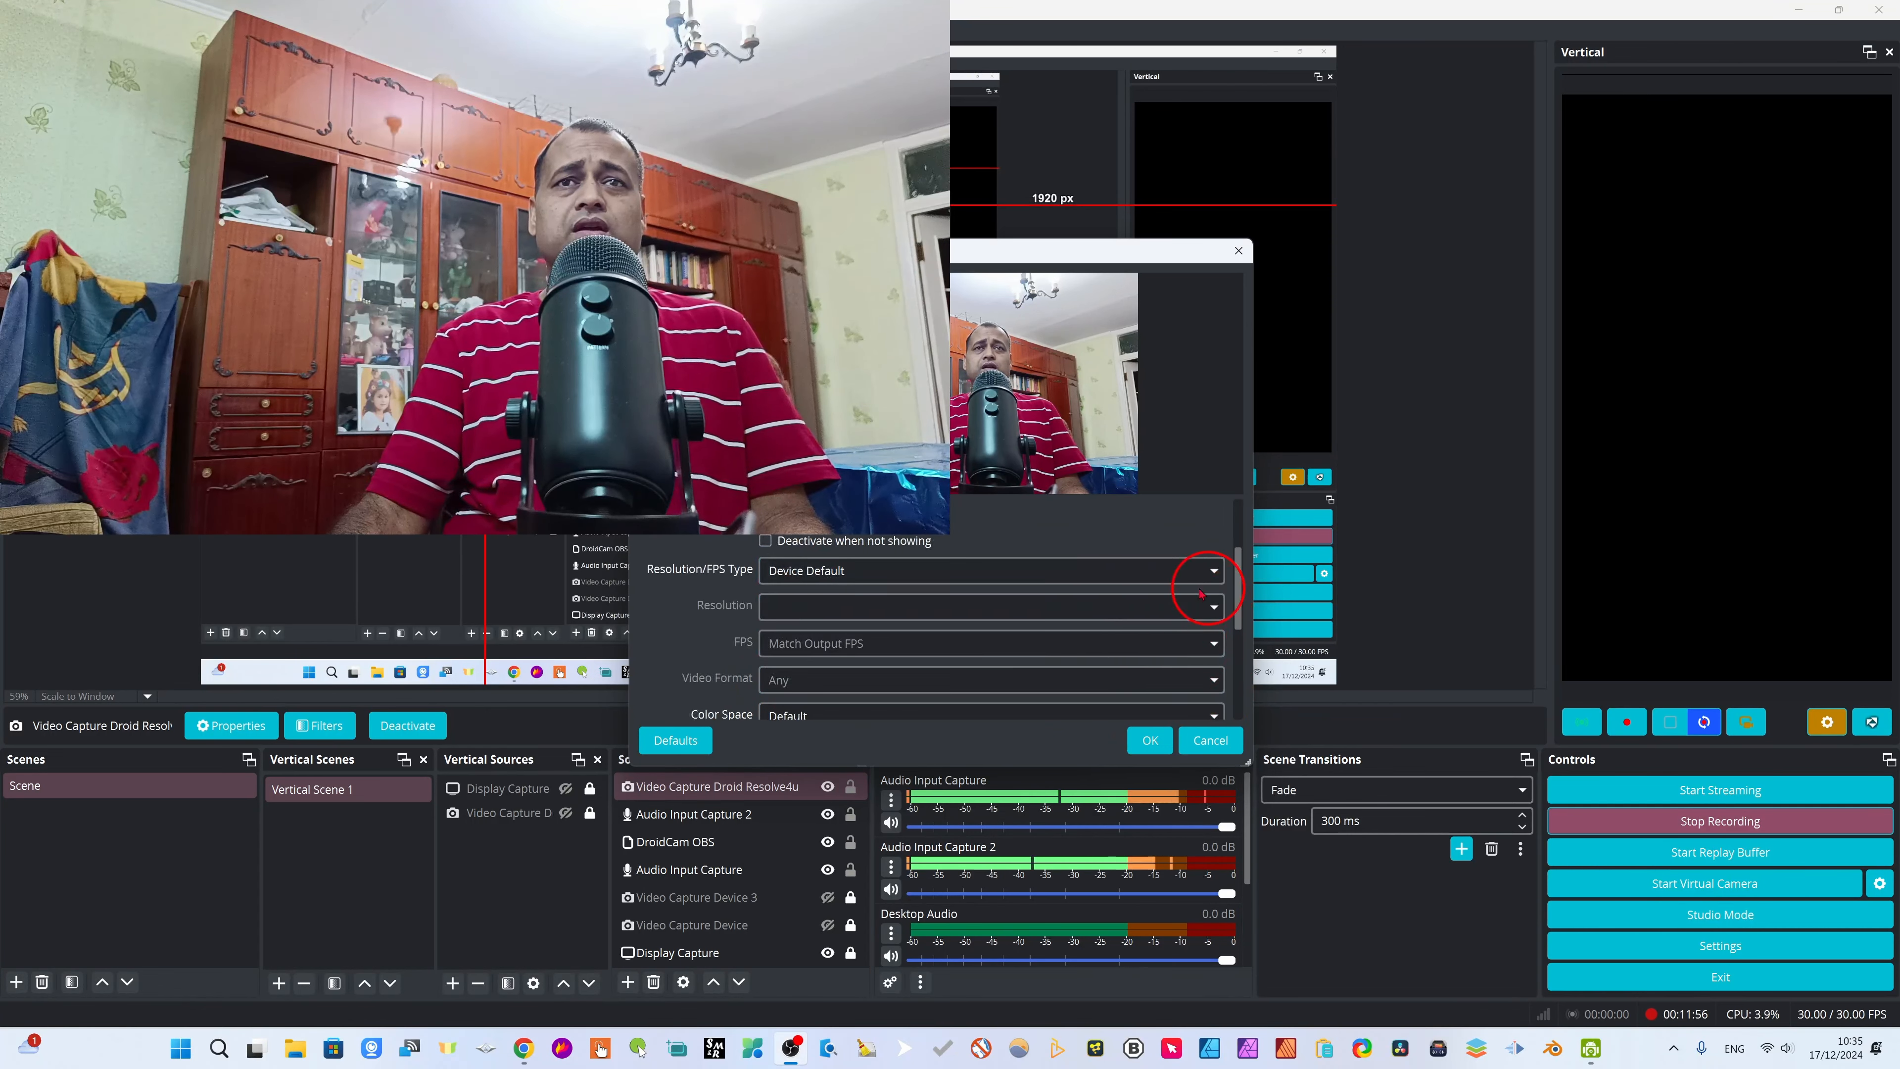
left_click(1212, 572)
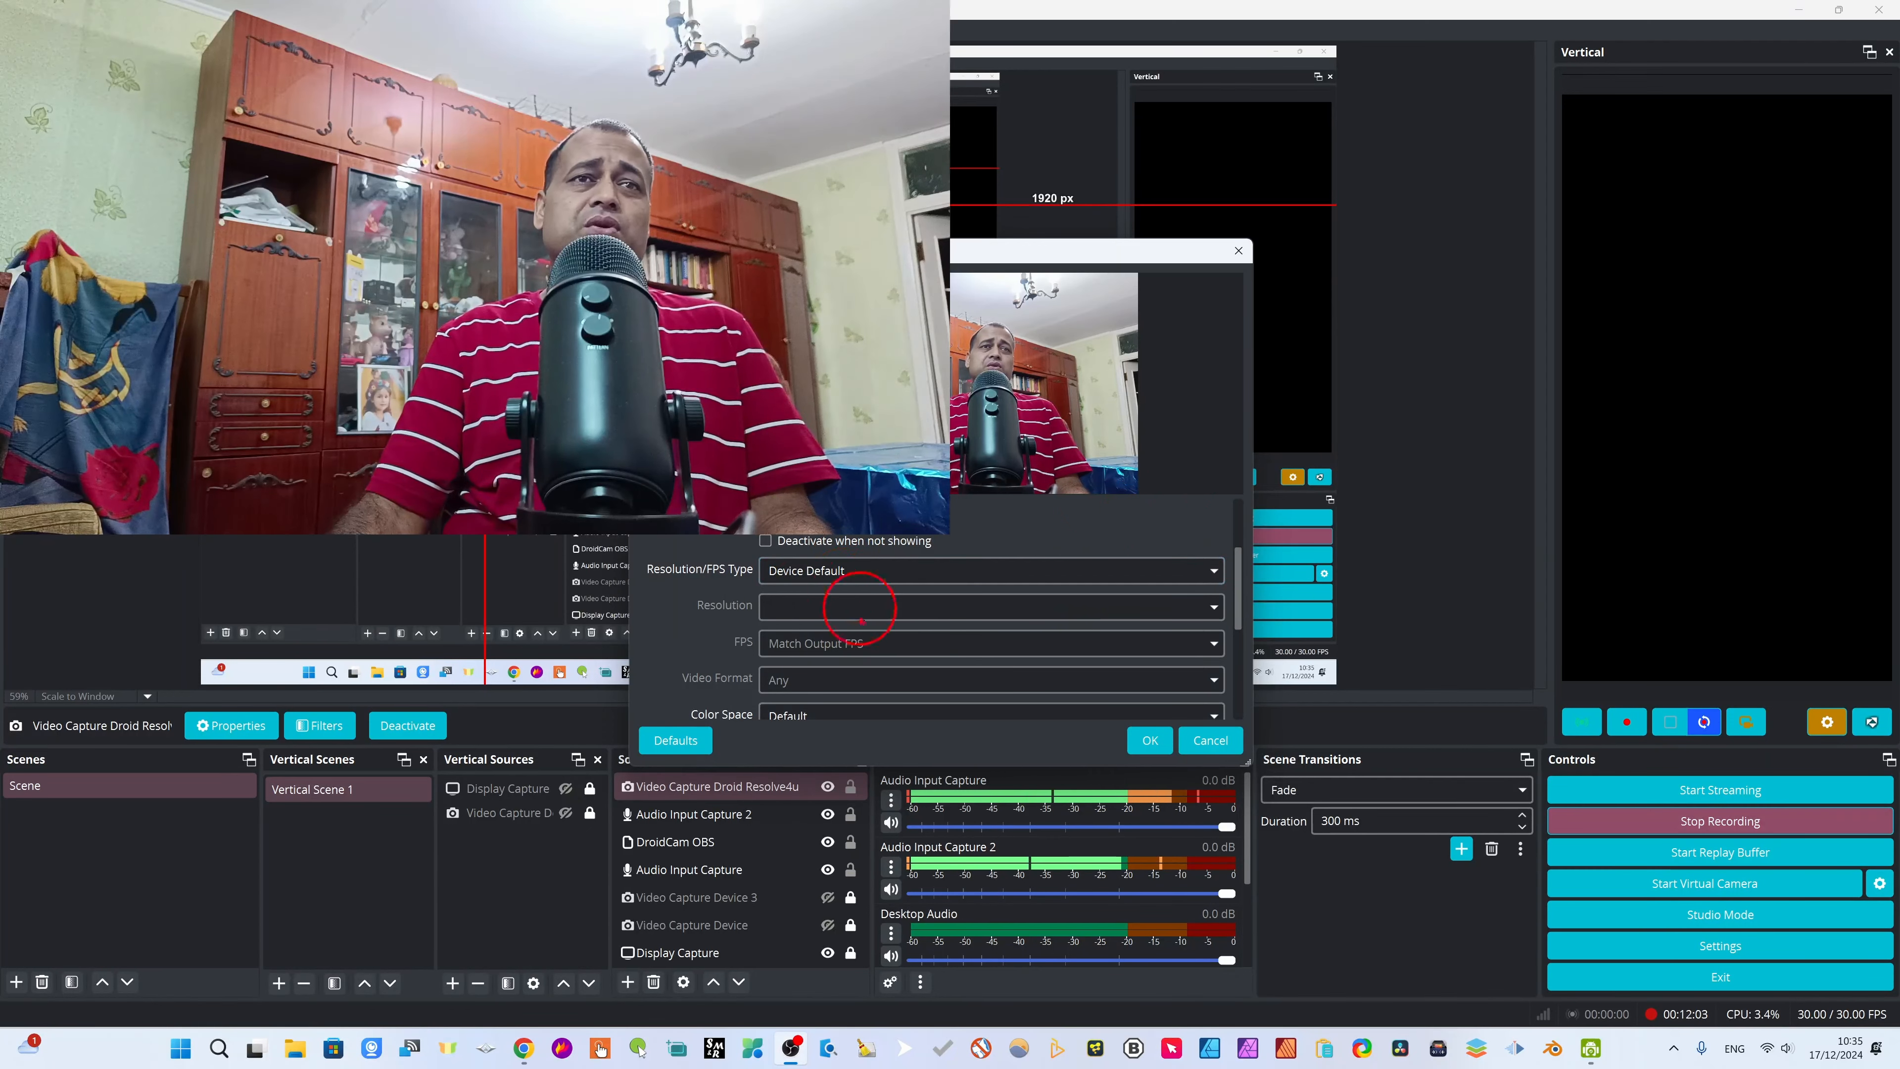
scroll(847, 598, "down", 2)
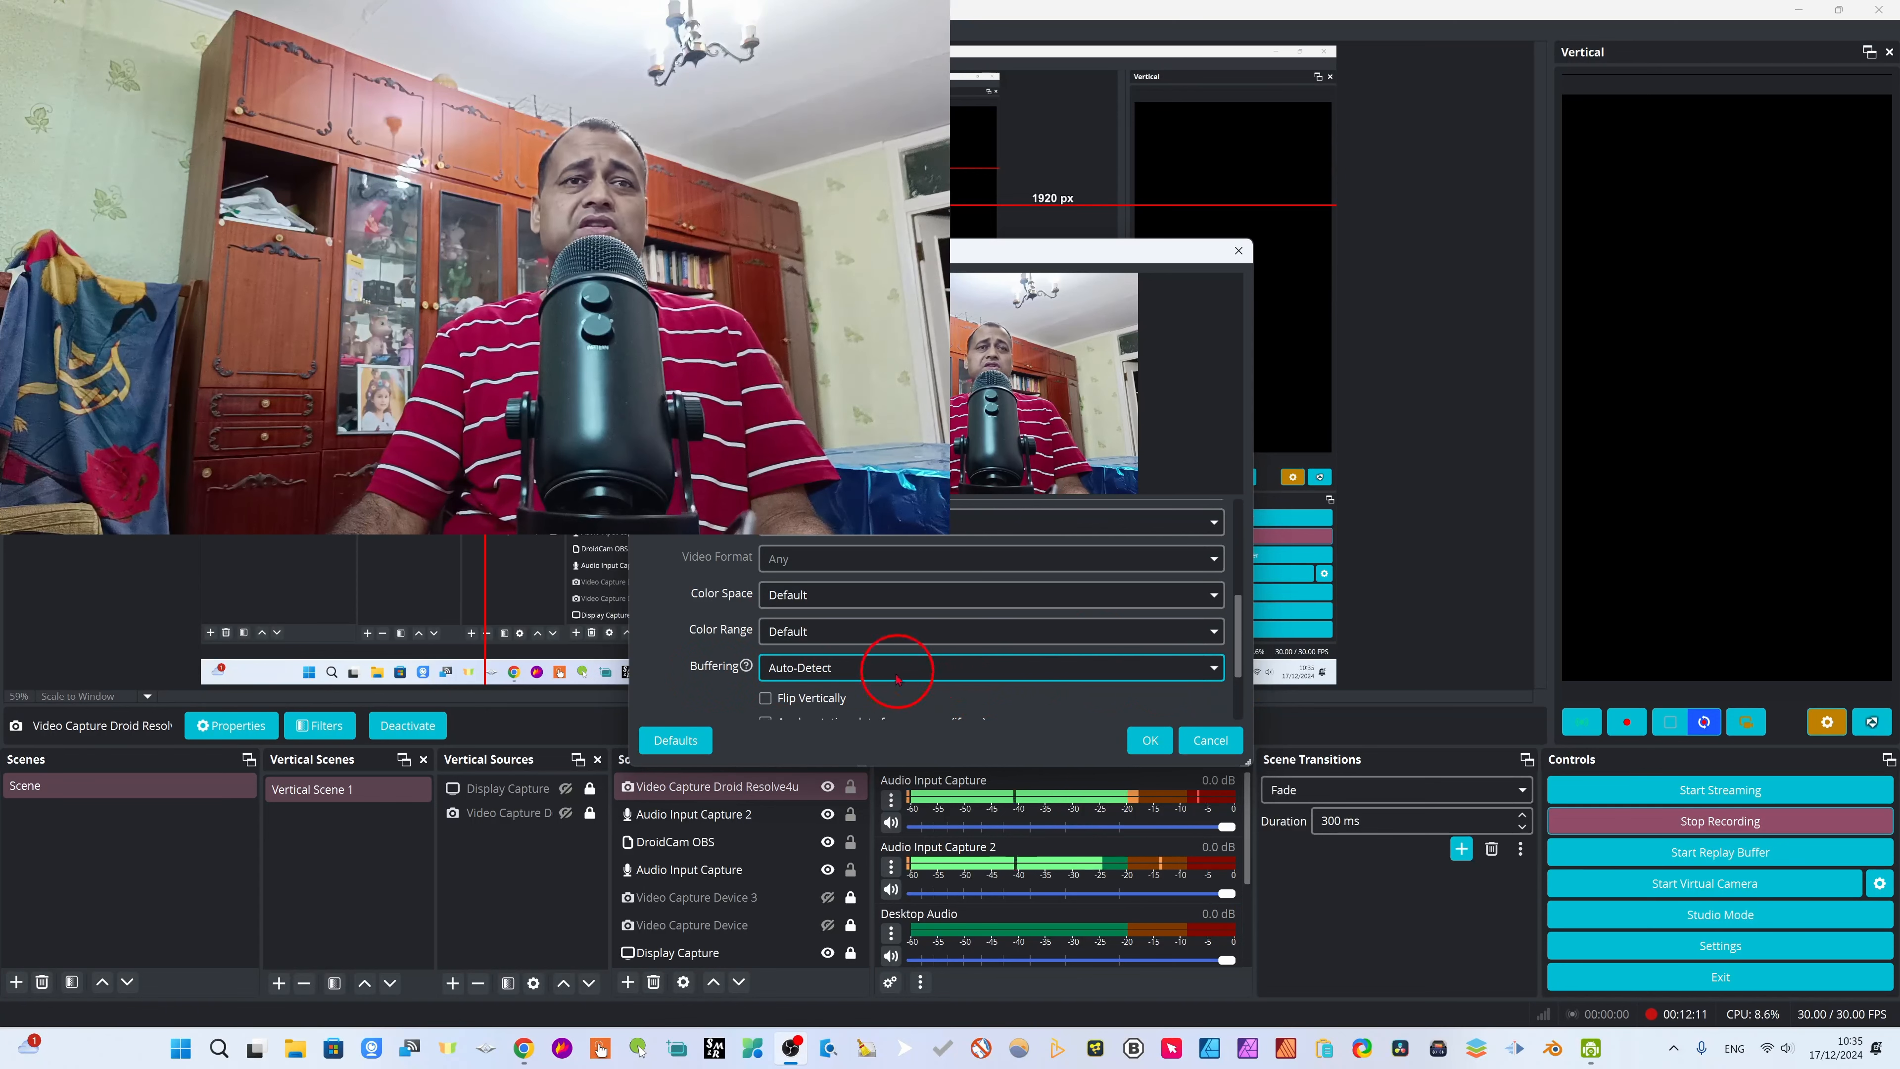
scroll(1227, 665, "down", 1)
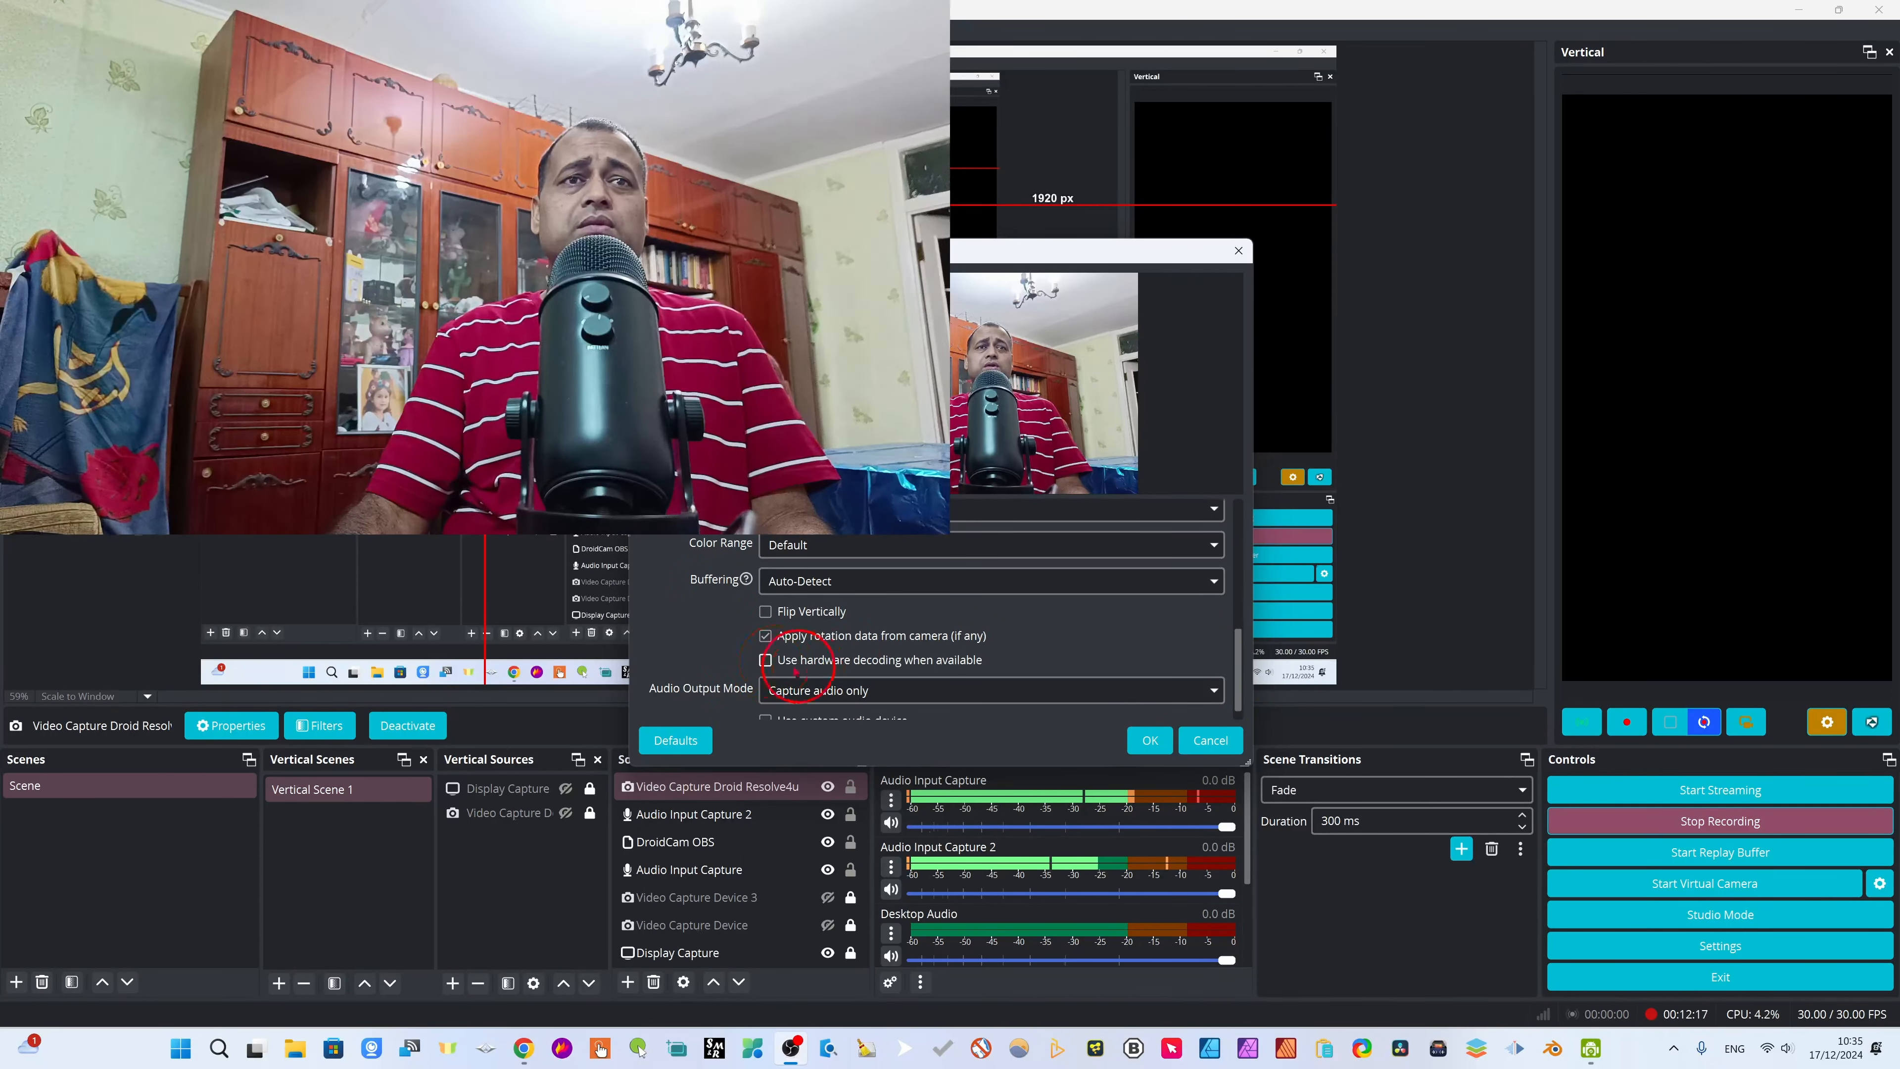
Enable hardware decoding when available, try flipping the camera image vertically and turn the flip back off, and accept the properties
left_click(765, 659)
left_click(1138, 610)
scroll(918, 662, "down", 1)
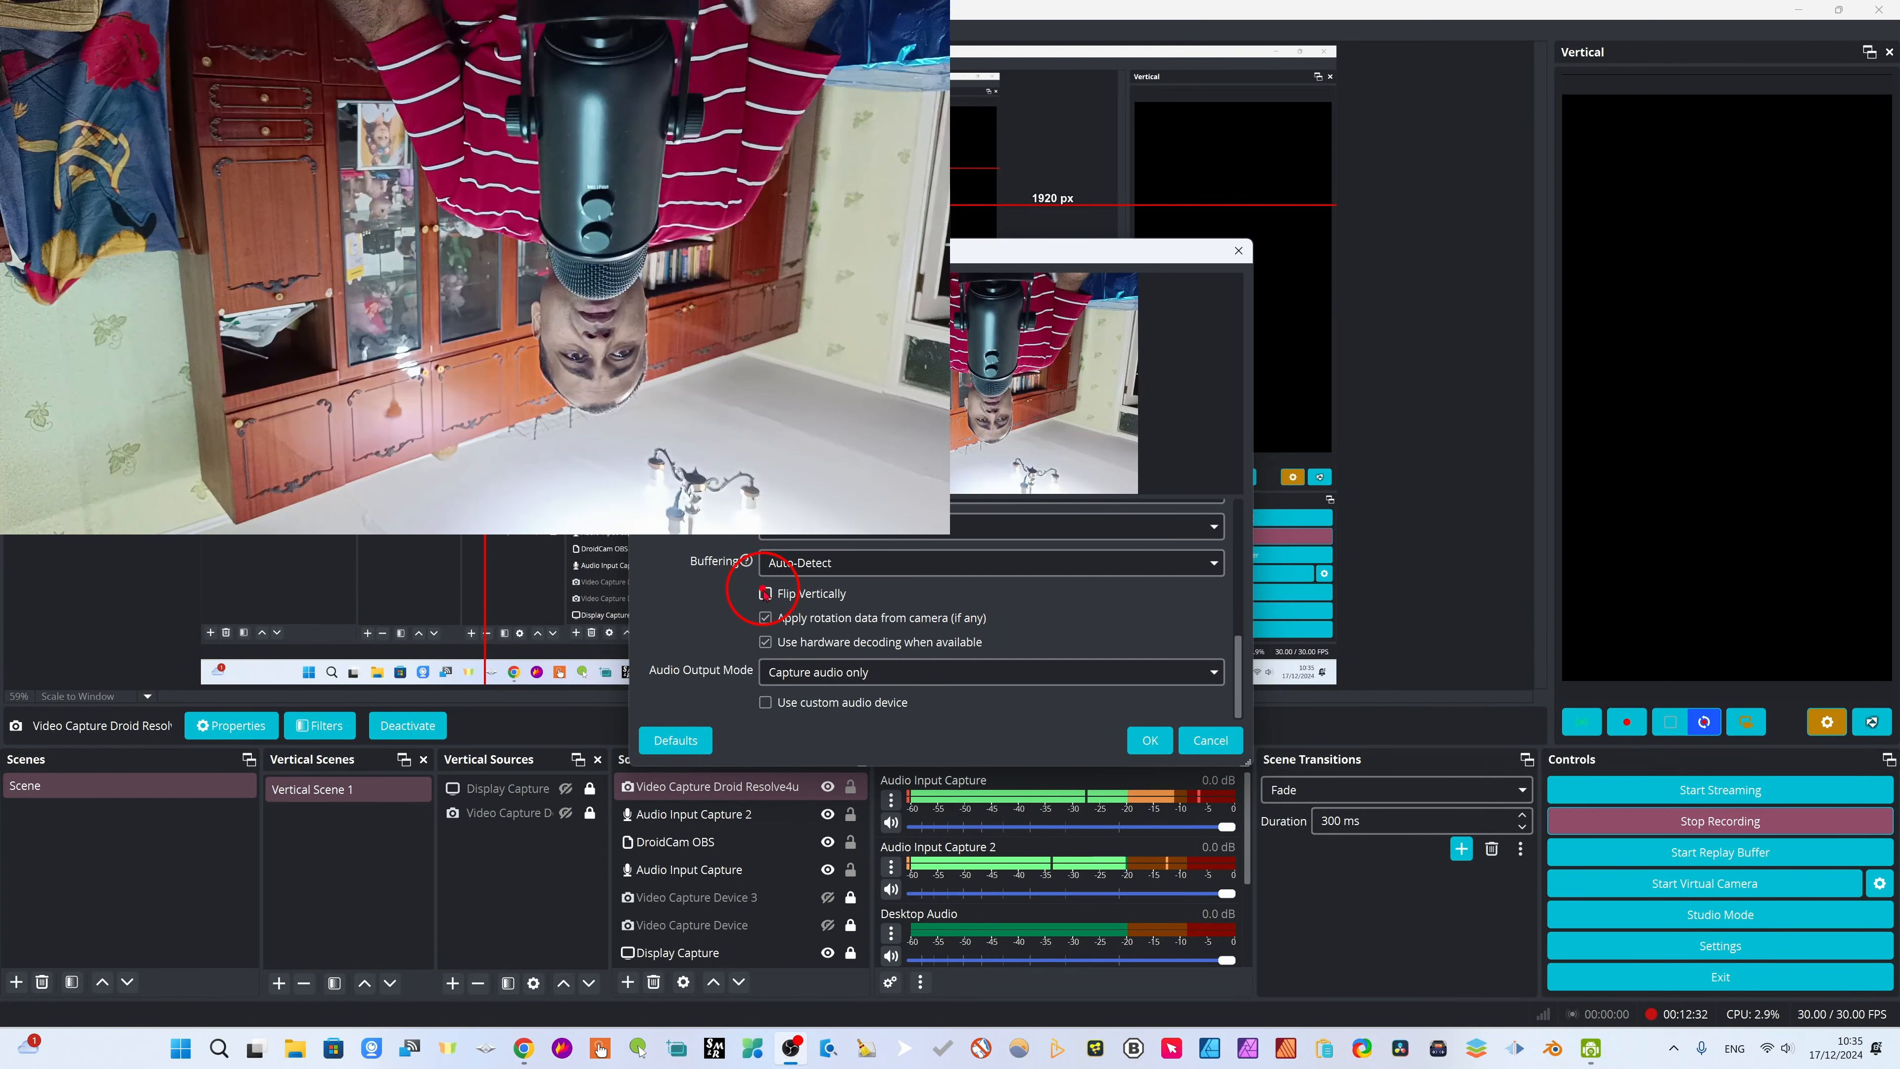
left_click(765, 593)
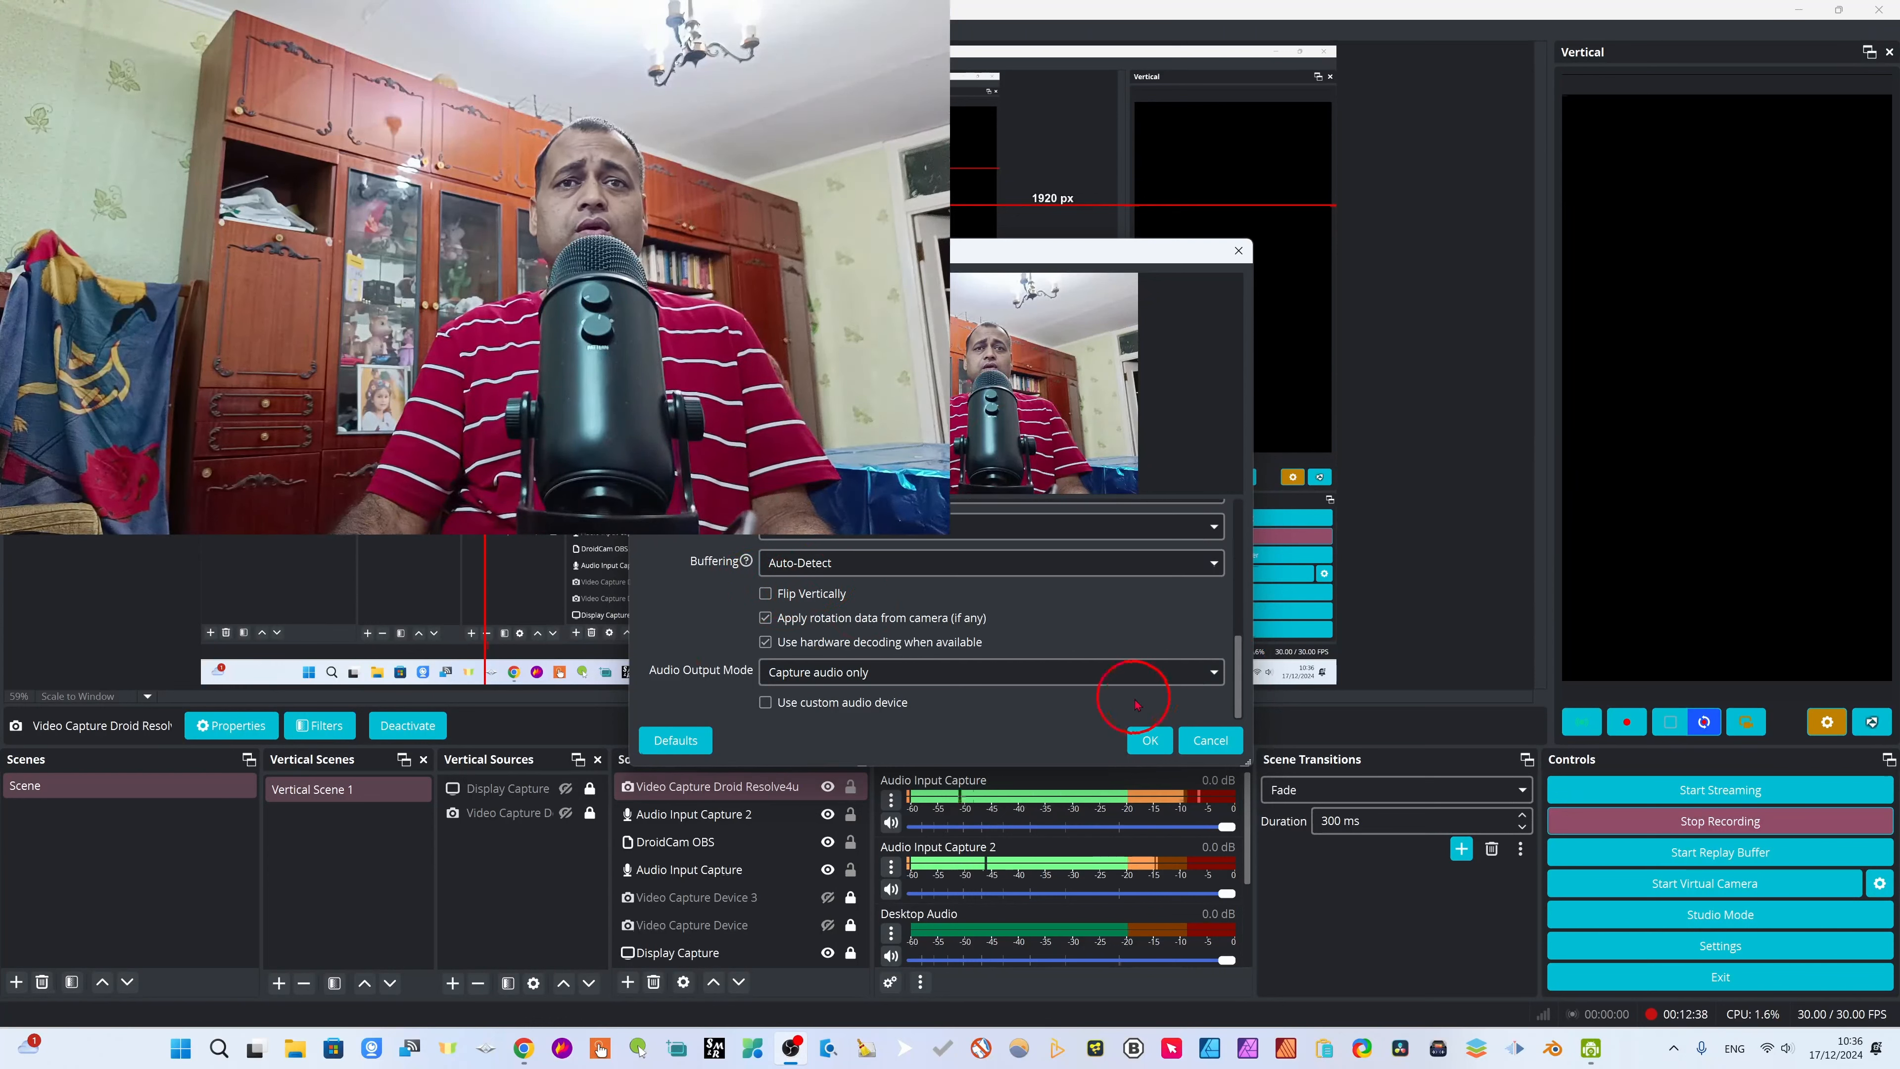
left_click(1150, 739)
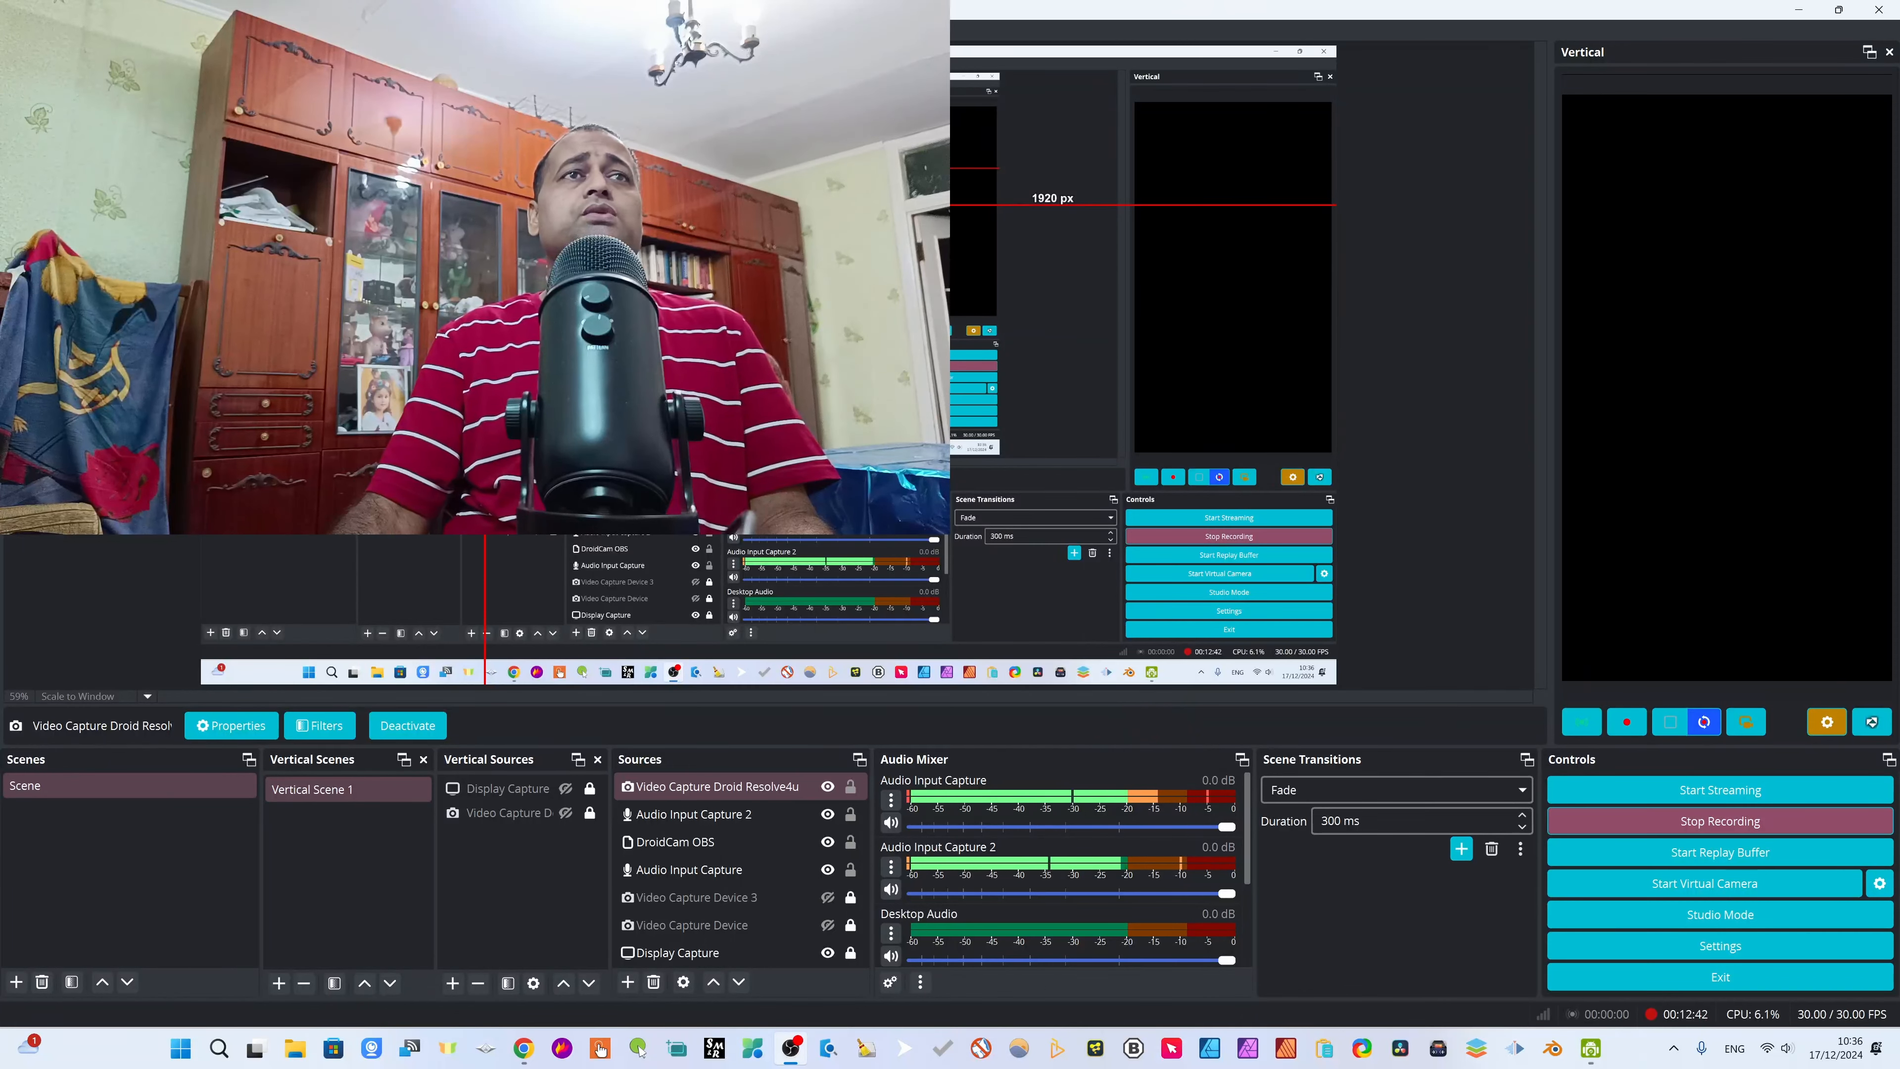
Move the camera image on the canvas to about 1443 px from its left edge and 418 px from its top
left_click_drag(486, 210, 893, 347)
left_click_drag(661, 269, 682, 251)
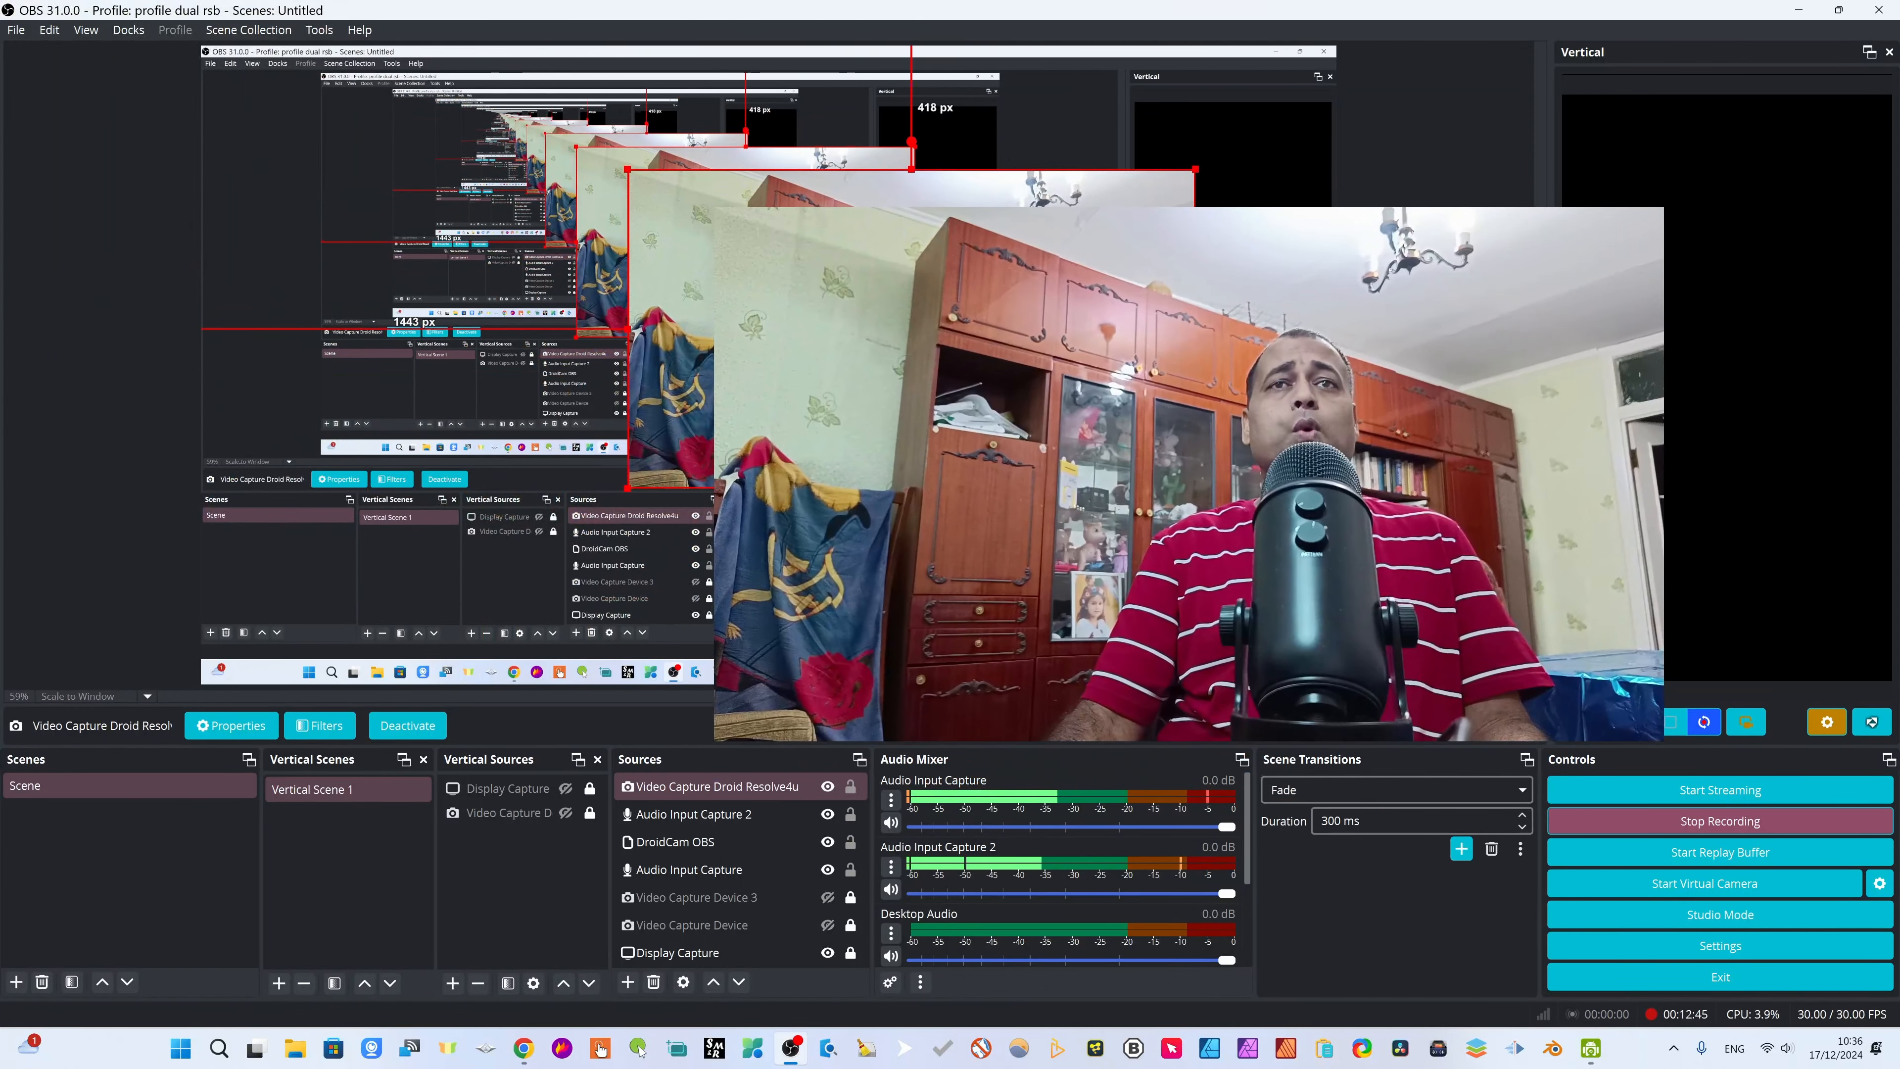
left_click(682, 251)
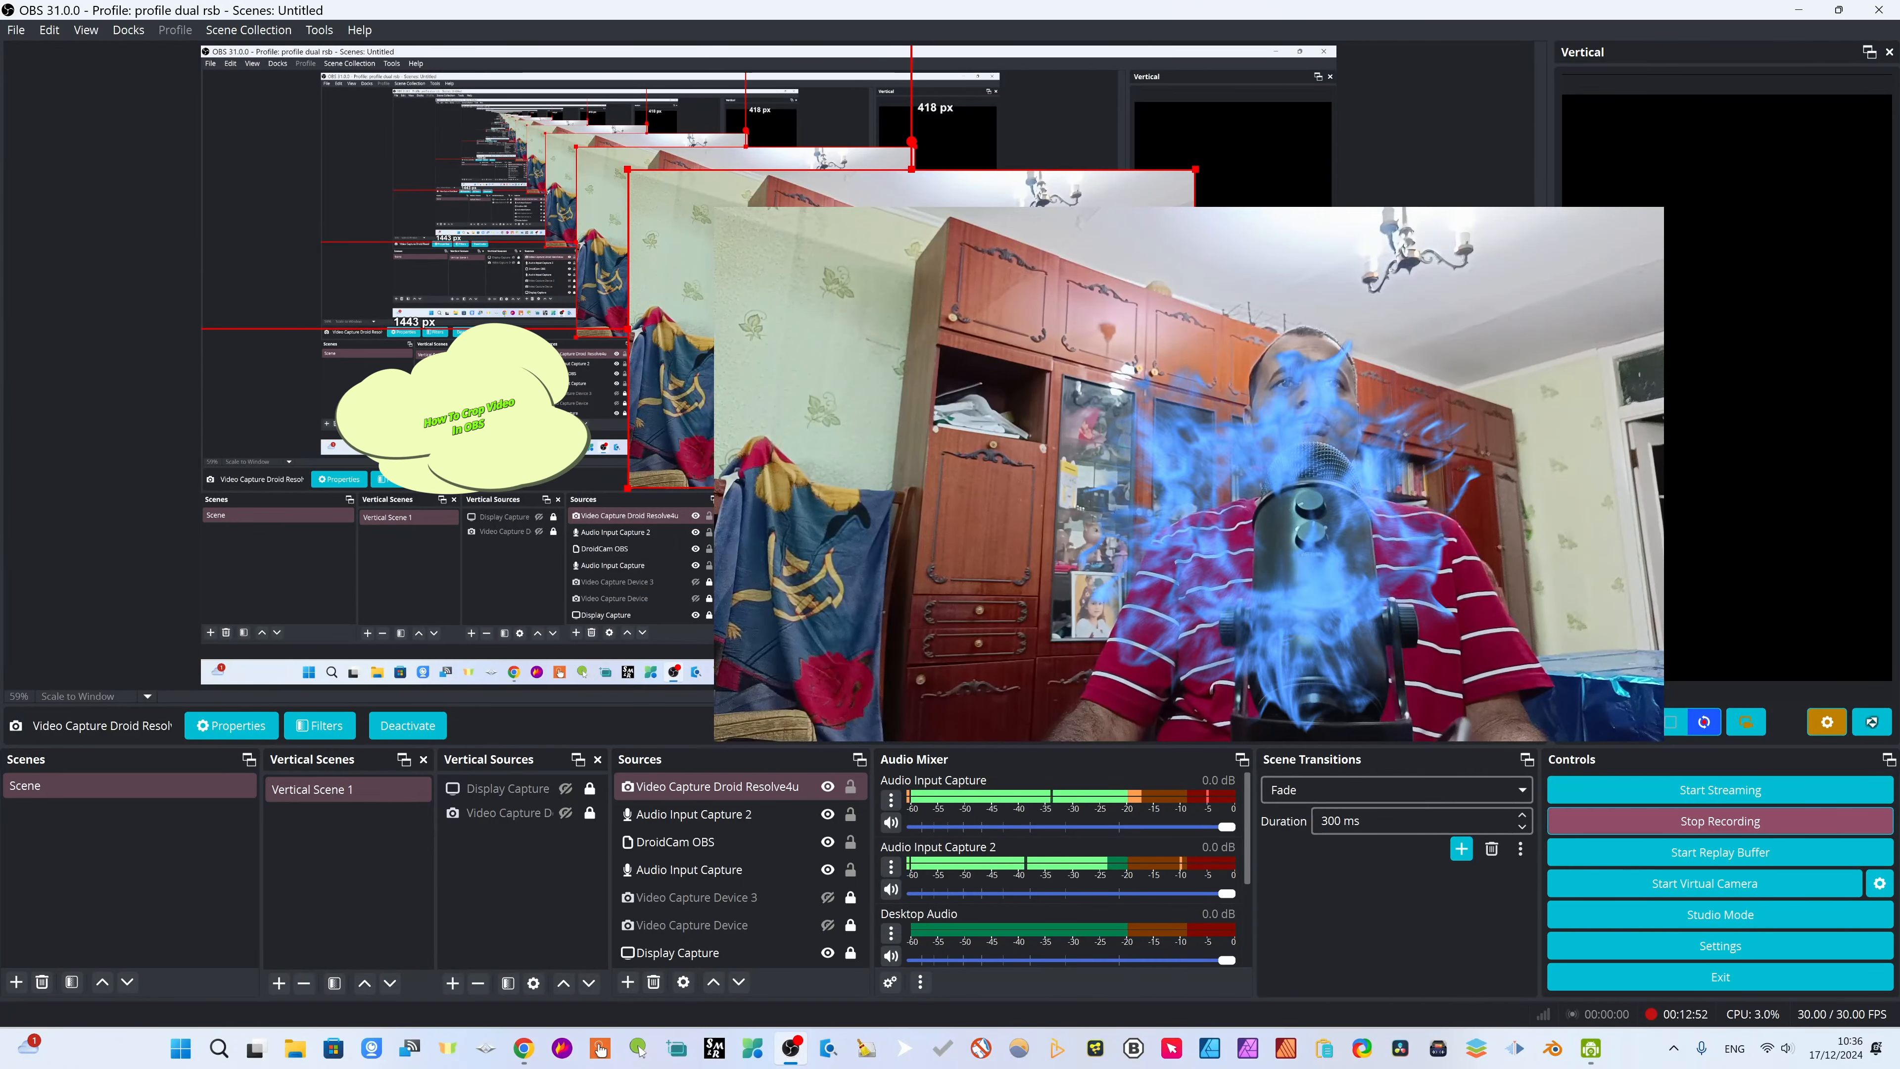
right_click(760, 254)
left_click(741, 337)
right_click(846, 337)
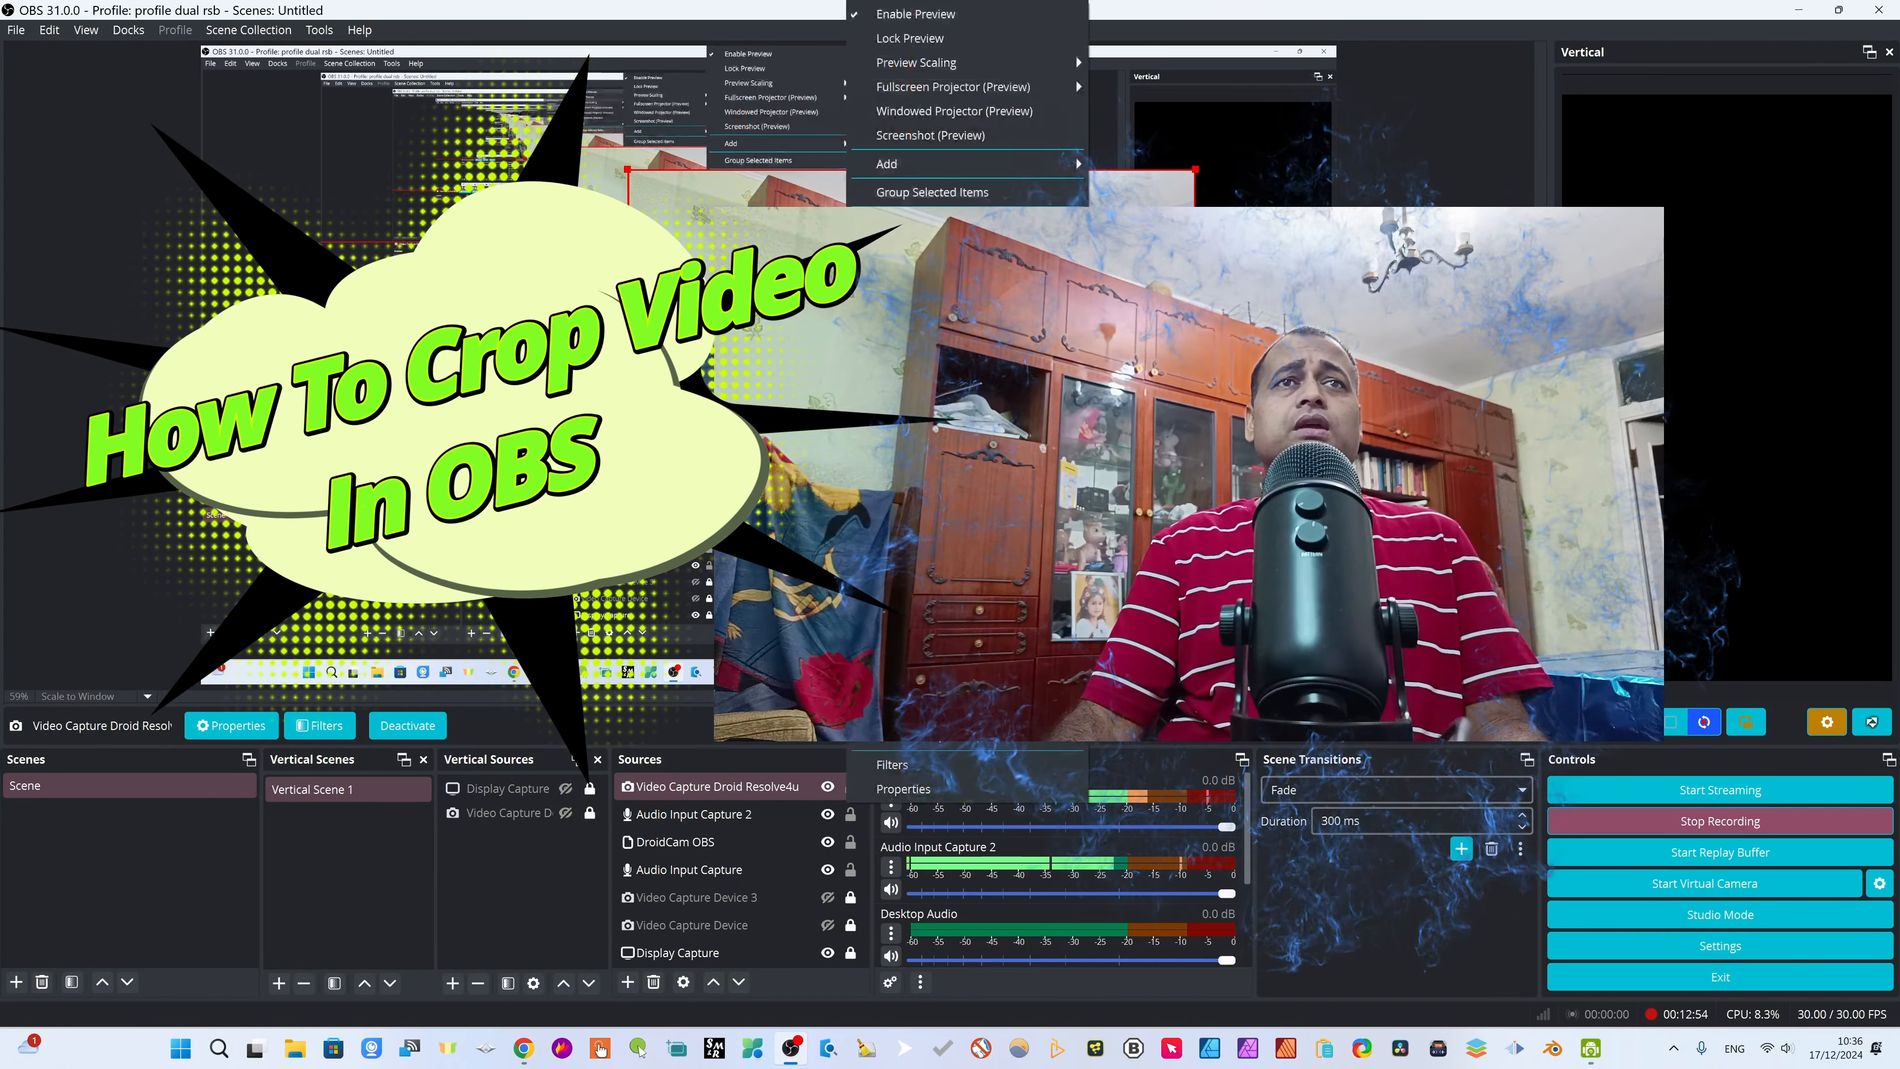
mouse_move(897, 451)
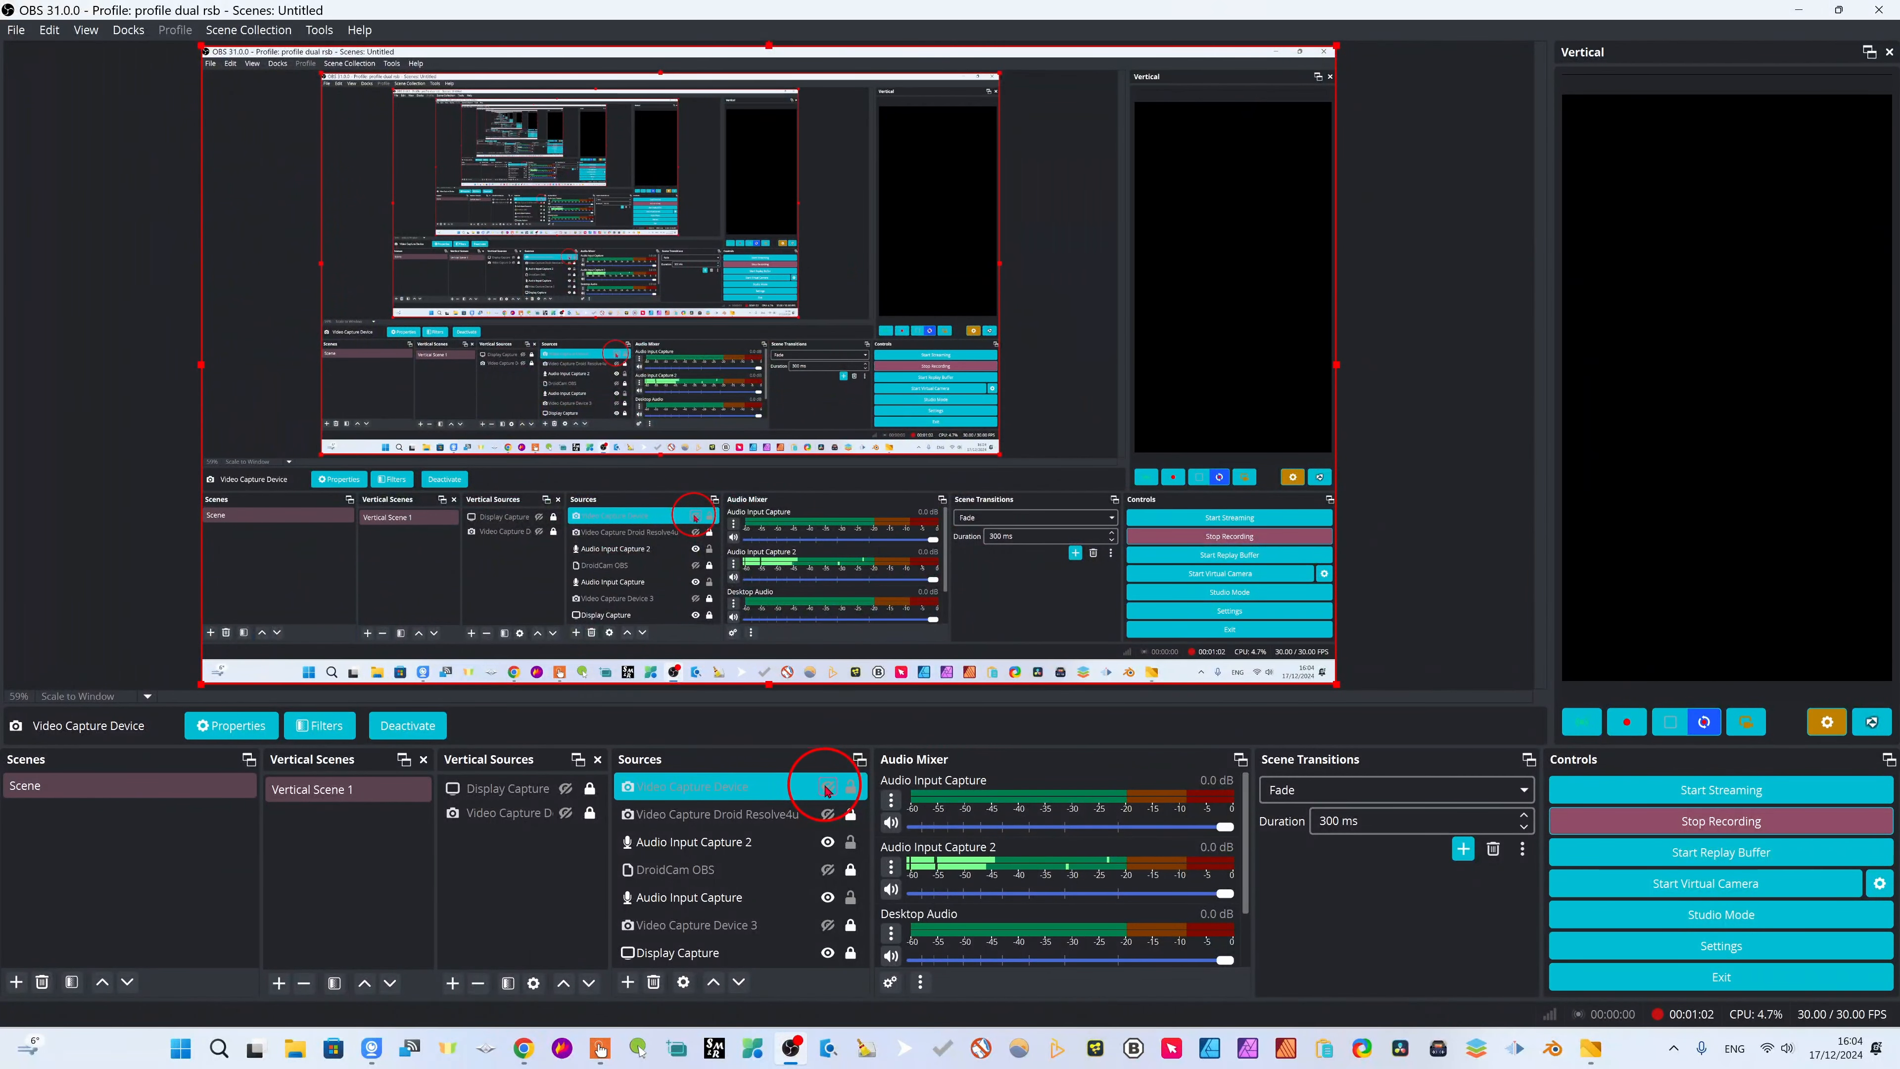
Add a Crop/Pad effect filter with its default name to the Video Capture Device source
right_click(678, 786)
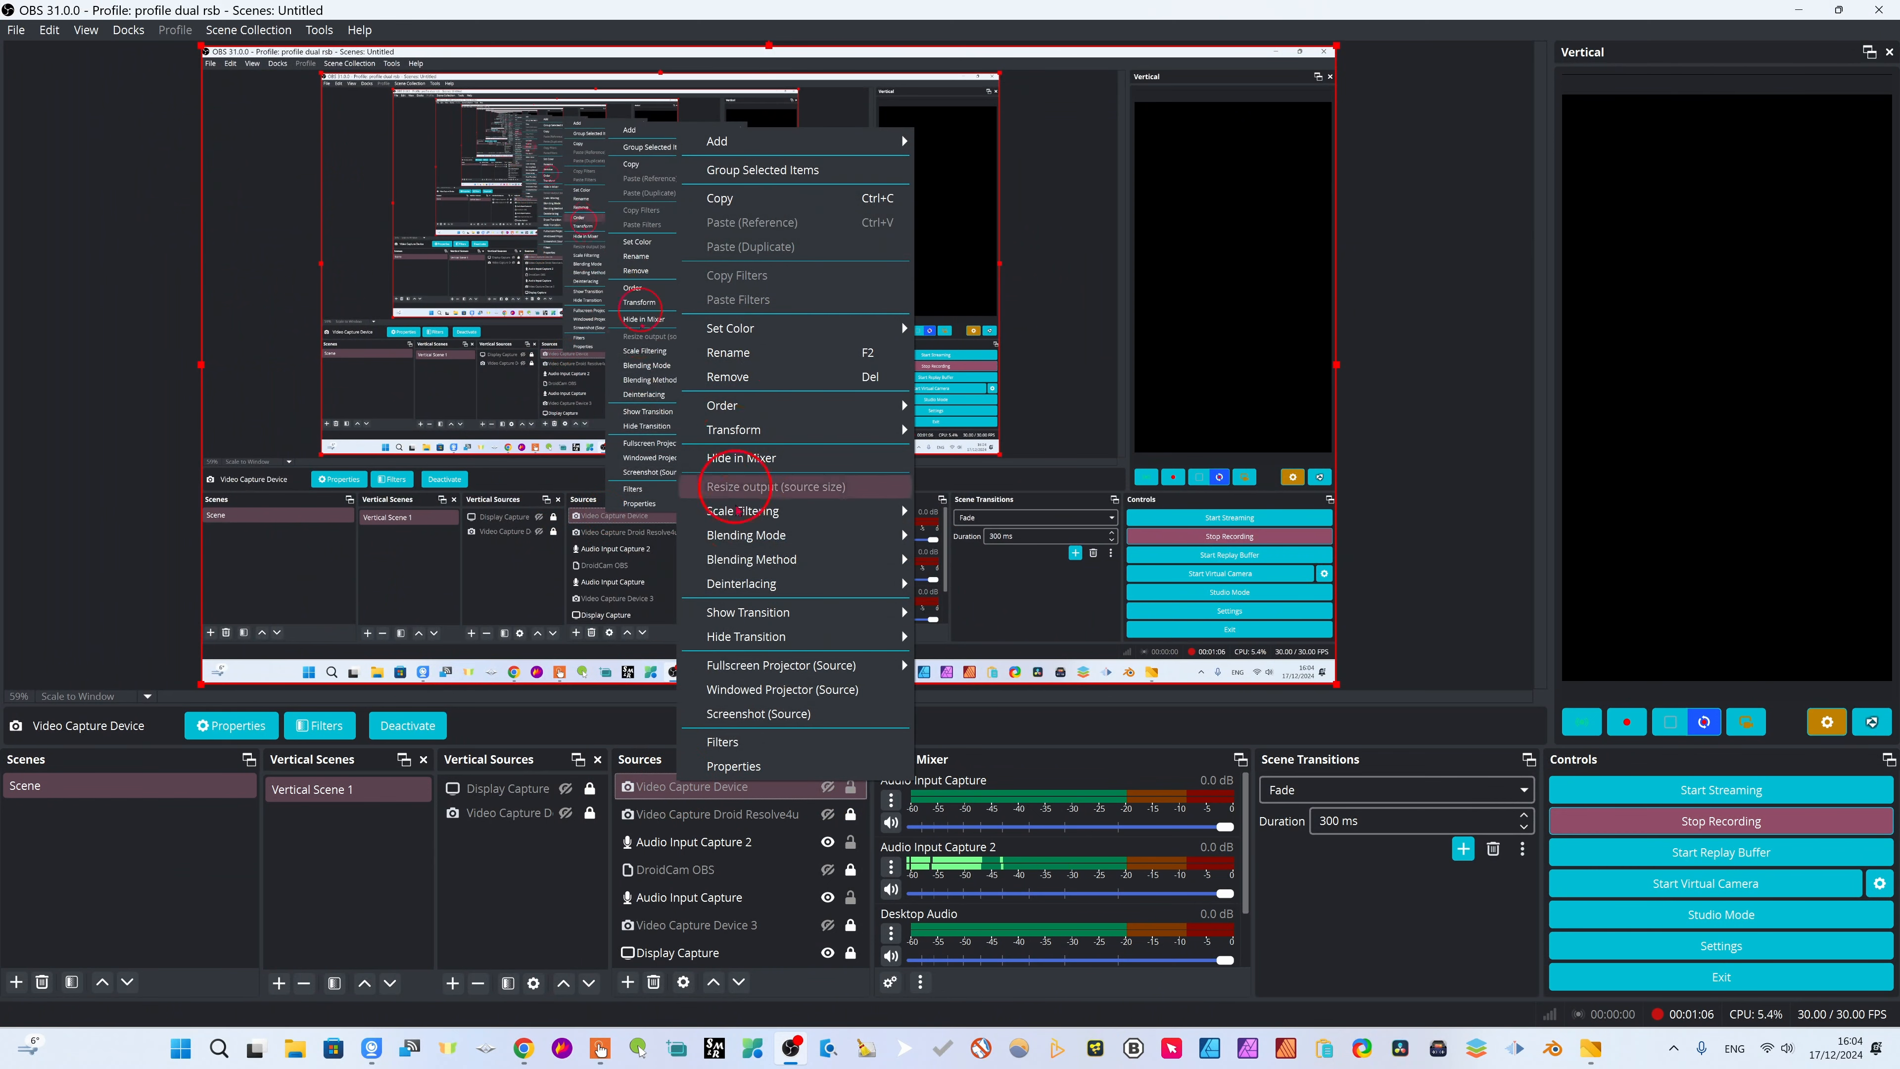
mouse_move(748, 410)
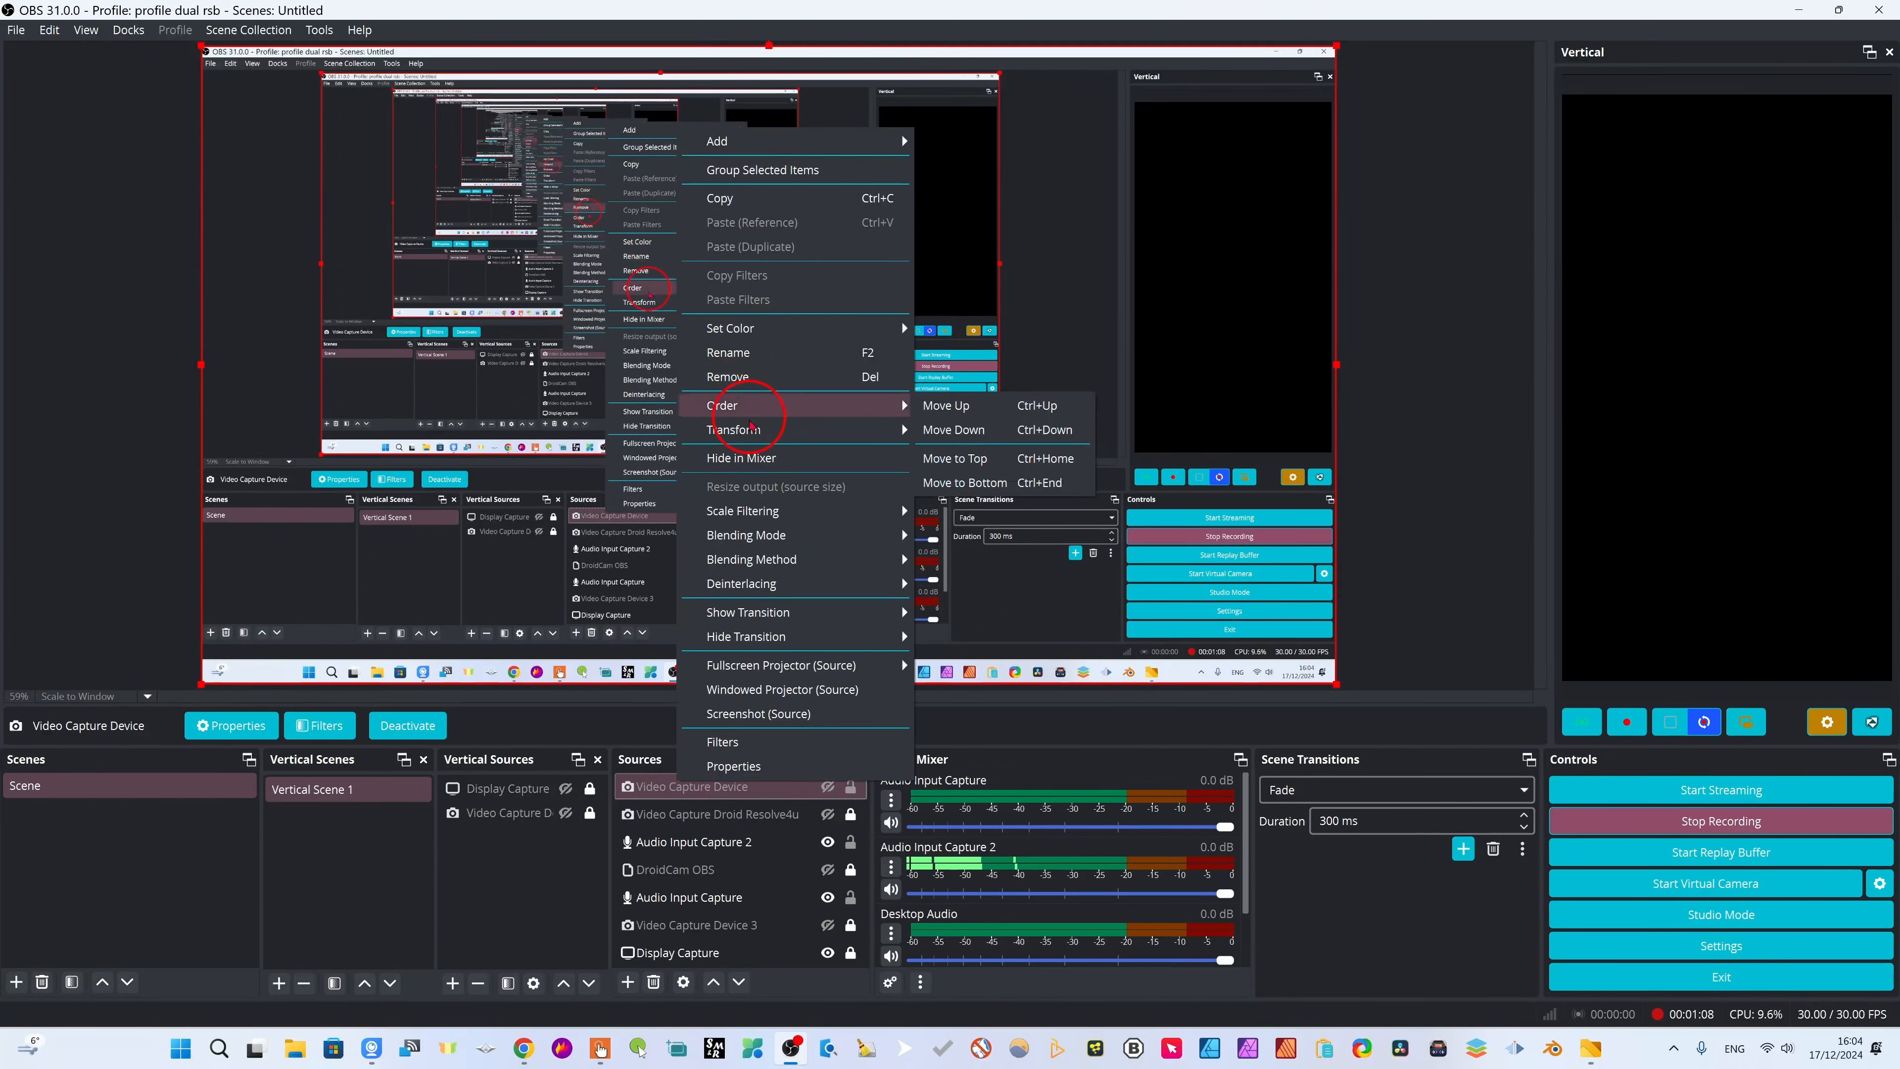
left_click(731, 743)
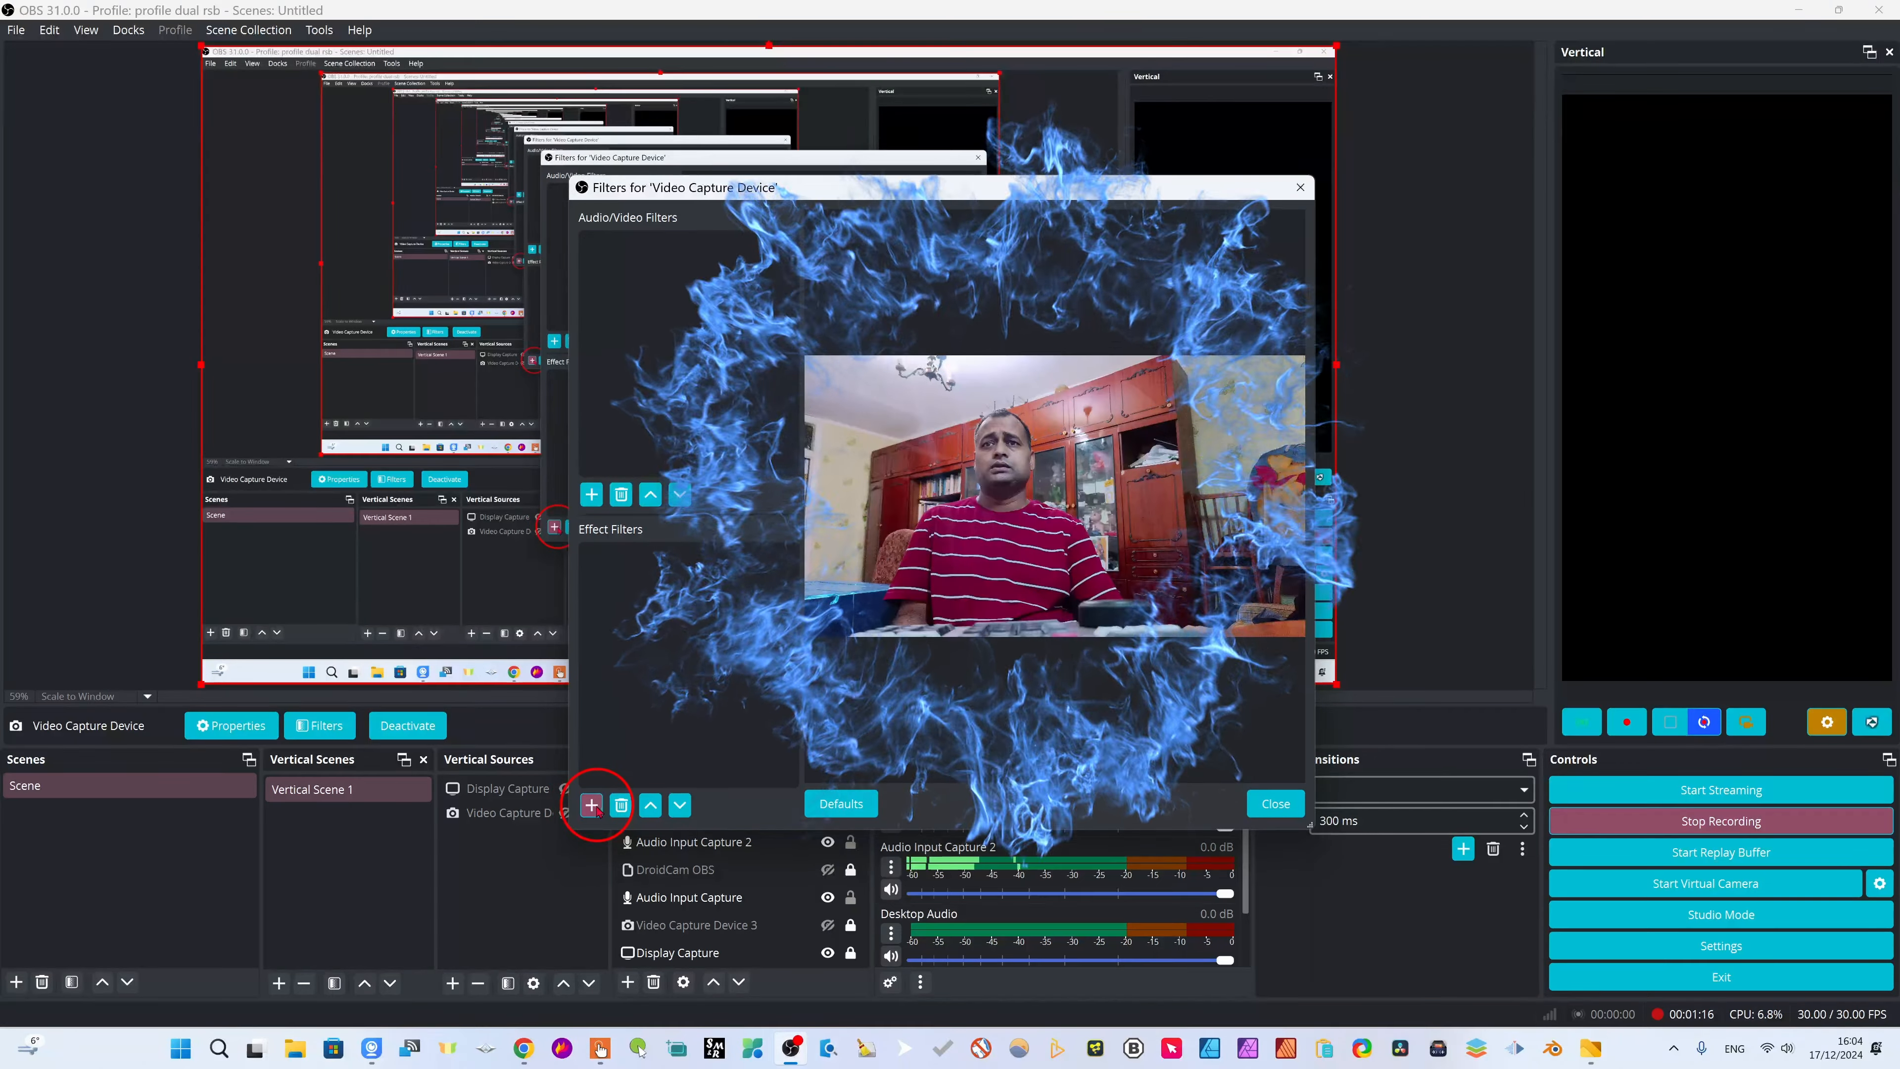
left_click(591, 804)
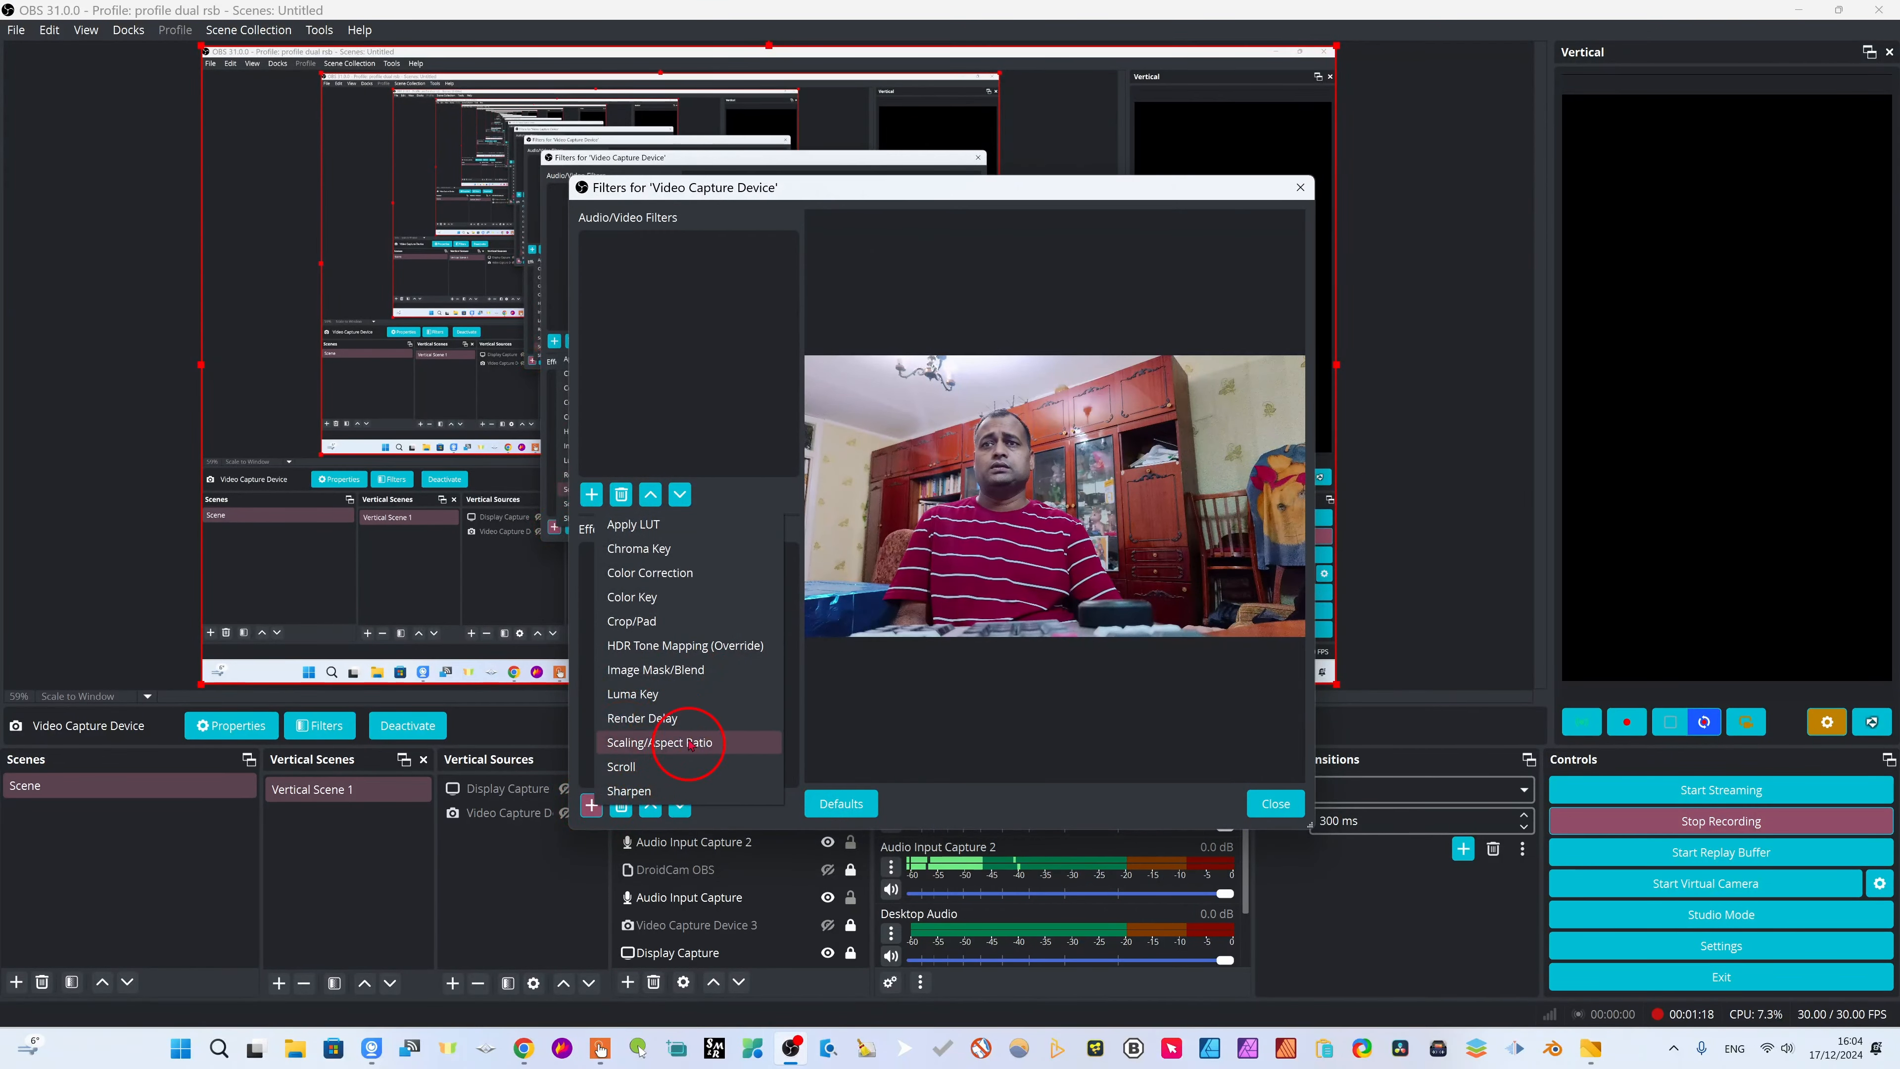
left_click(632, 620)
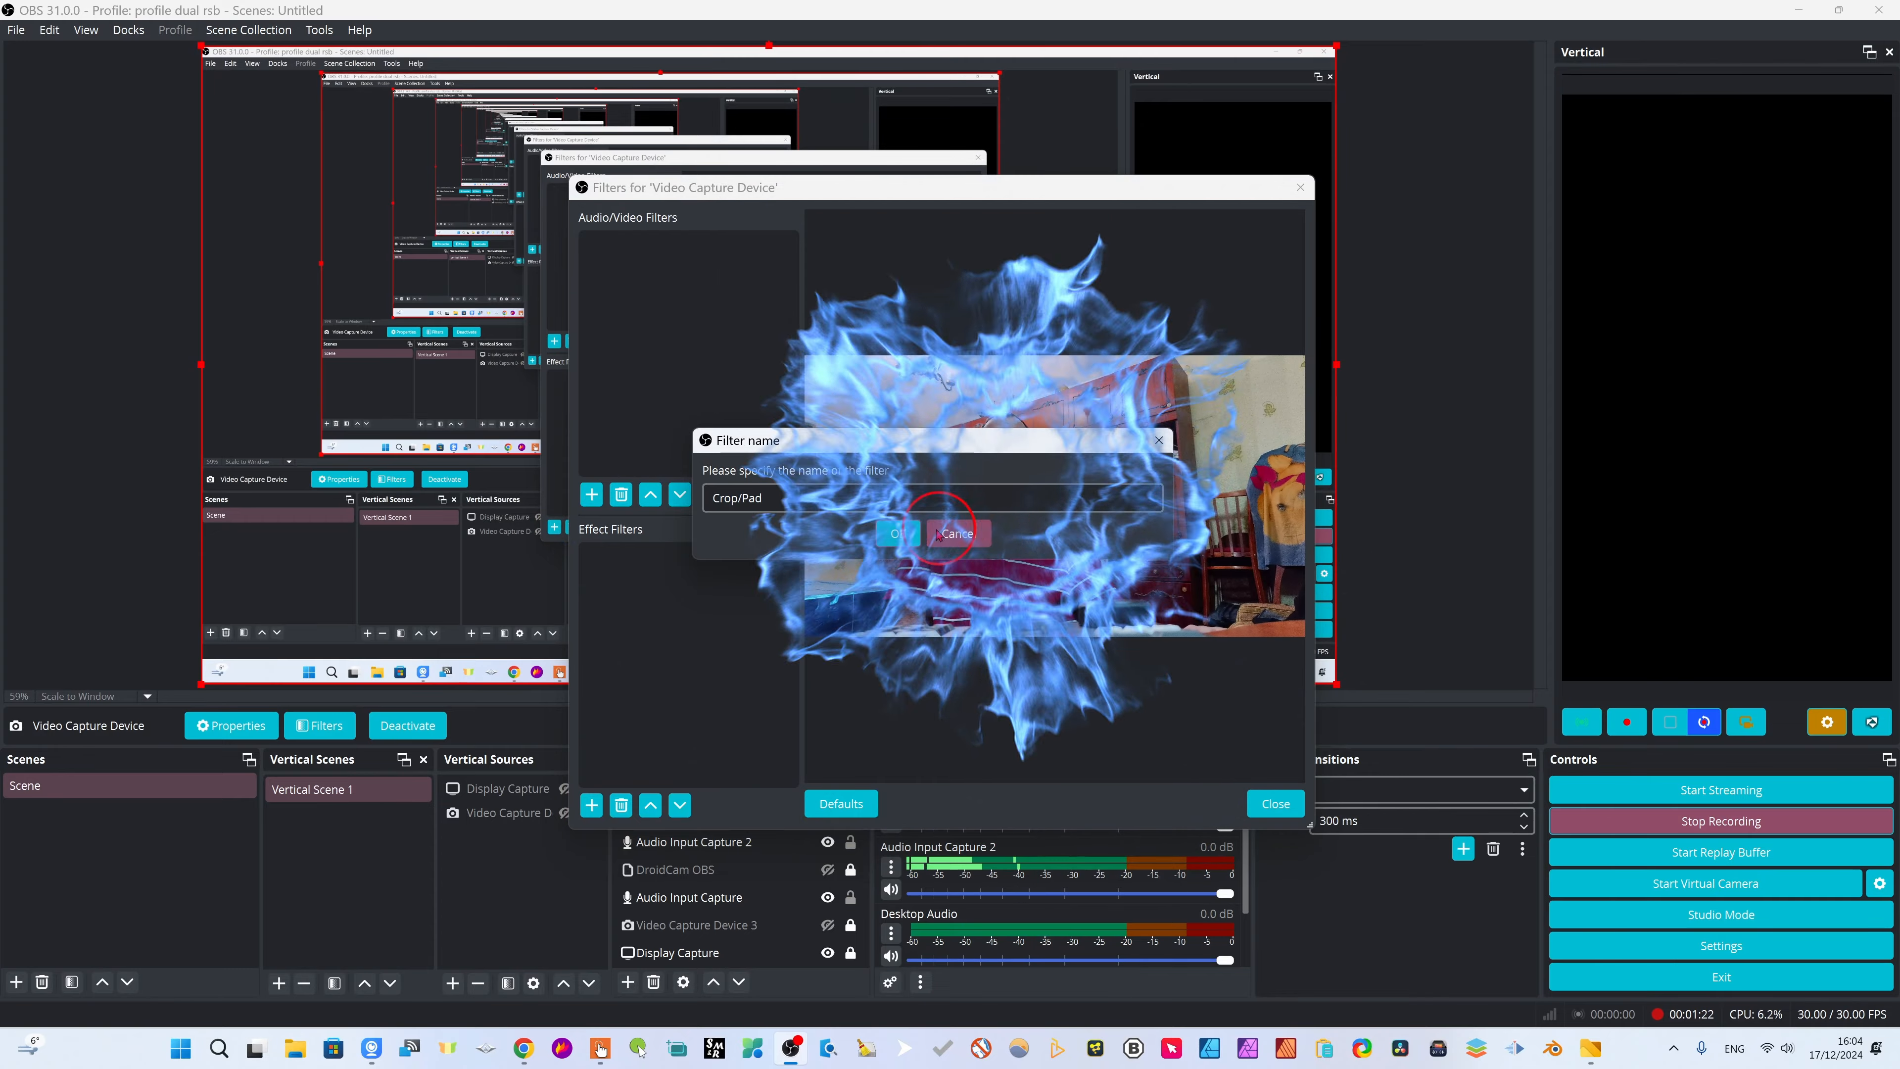
key("Return")
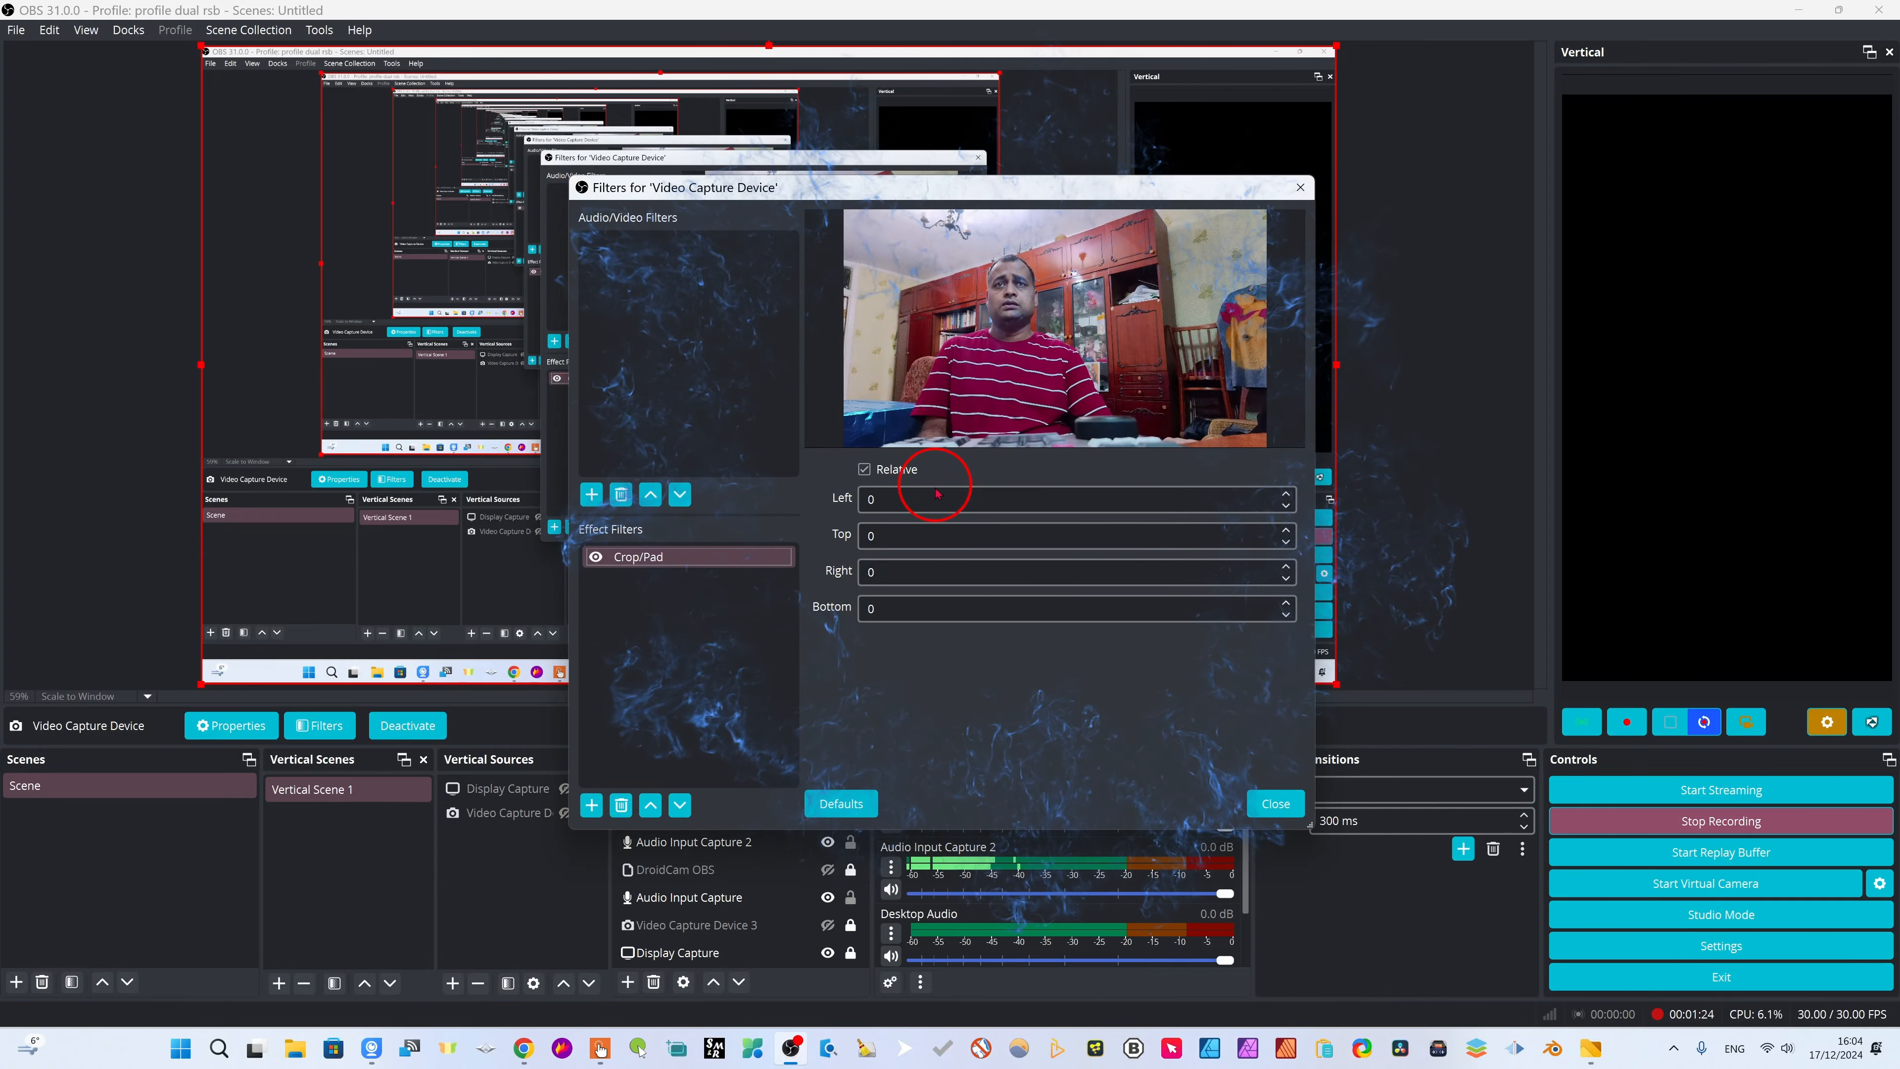
Set the Crop/Pad filter's left crop to 200
left_click(922, 499)
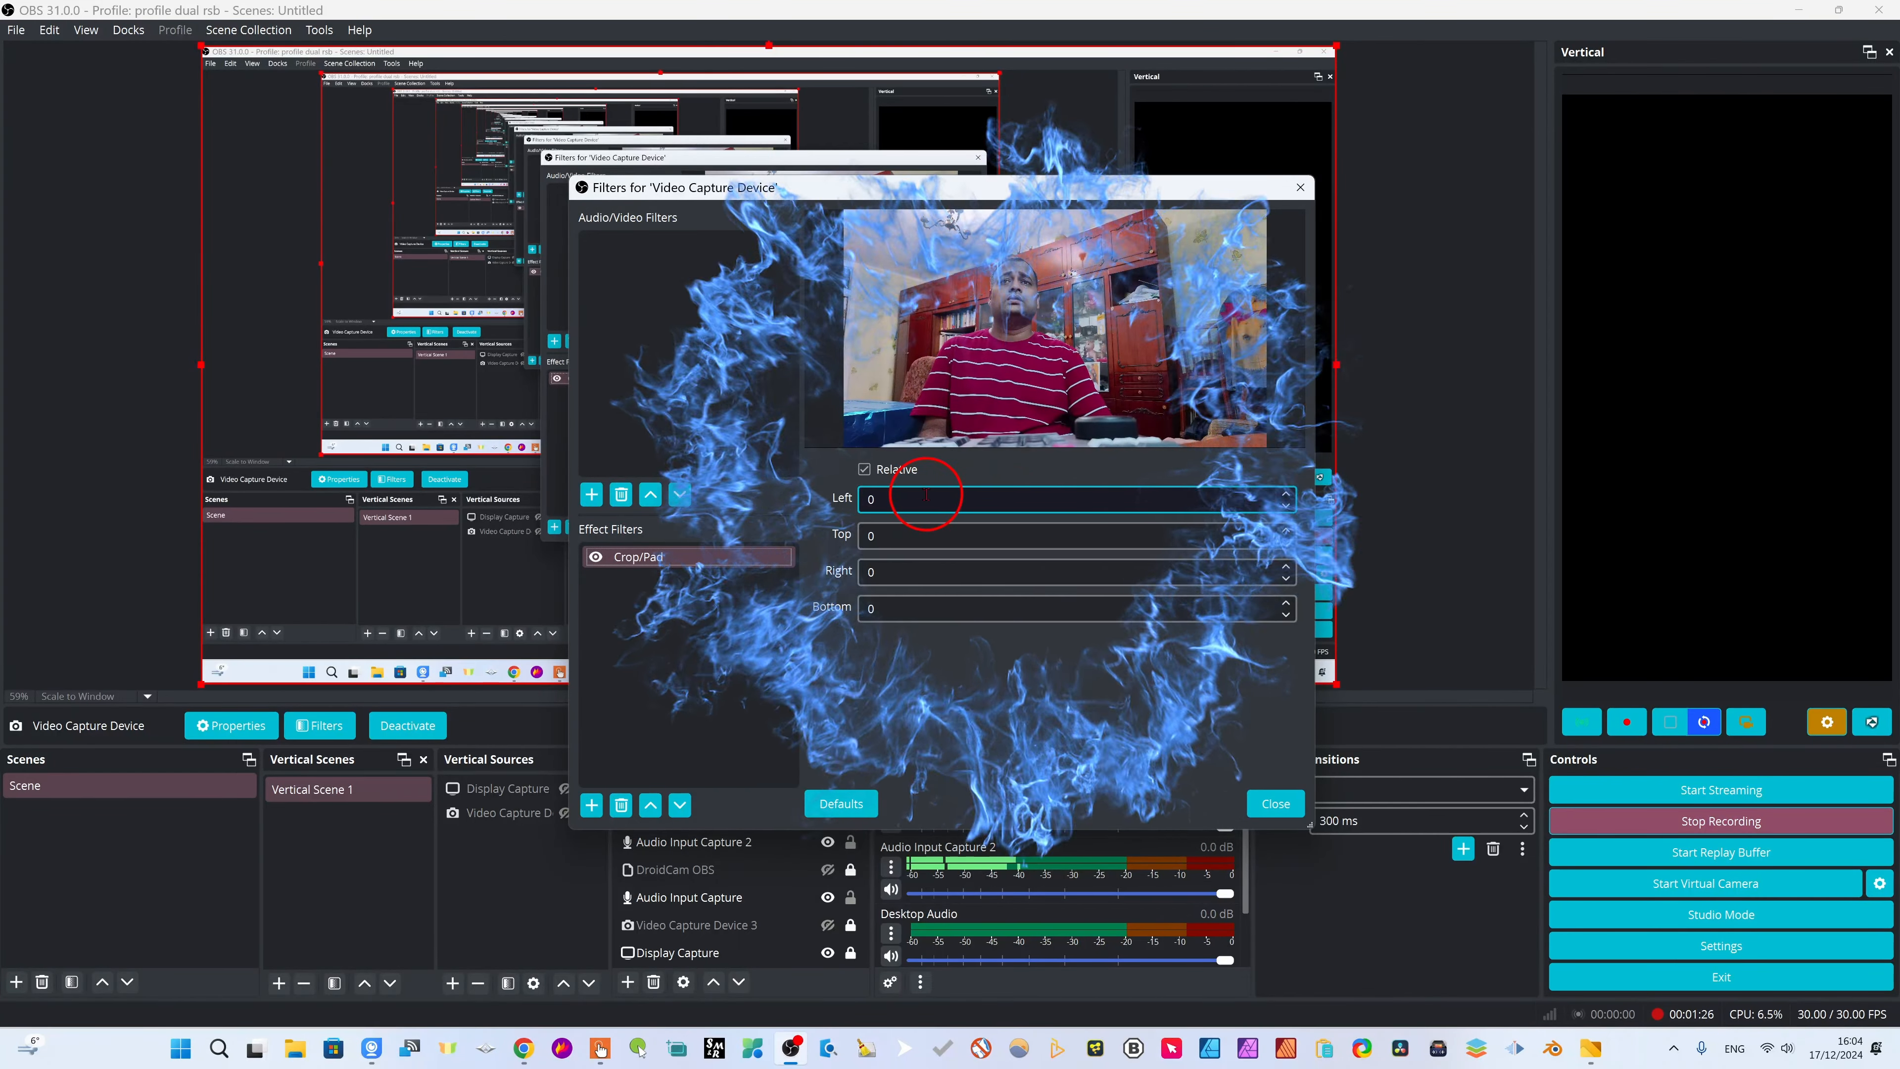
left_click_drag(864, 500, 903, 518)
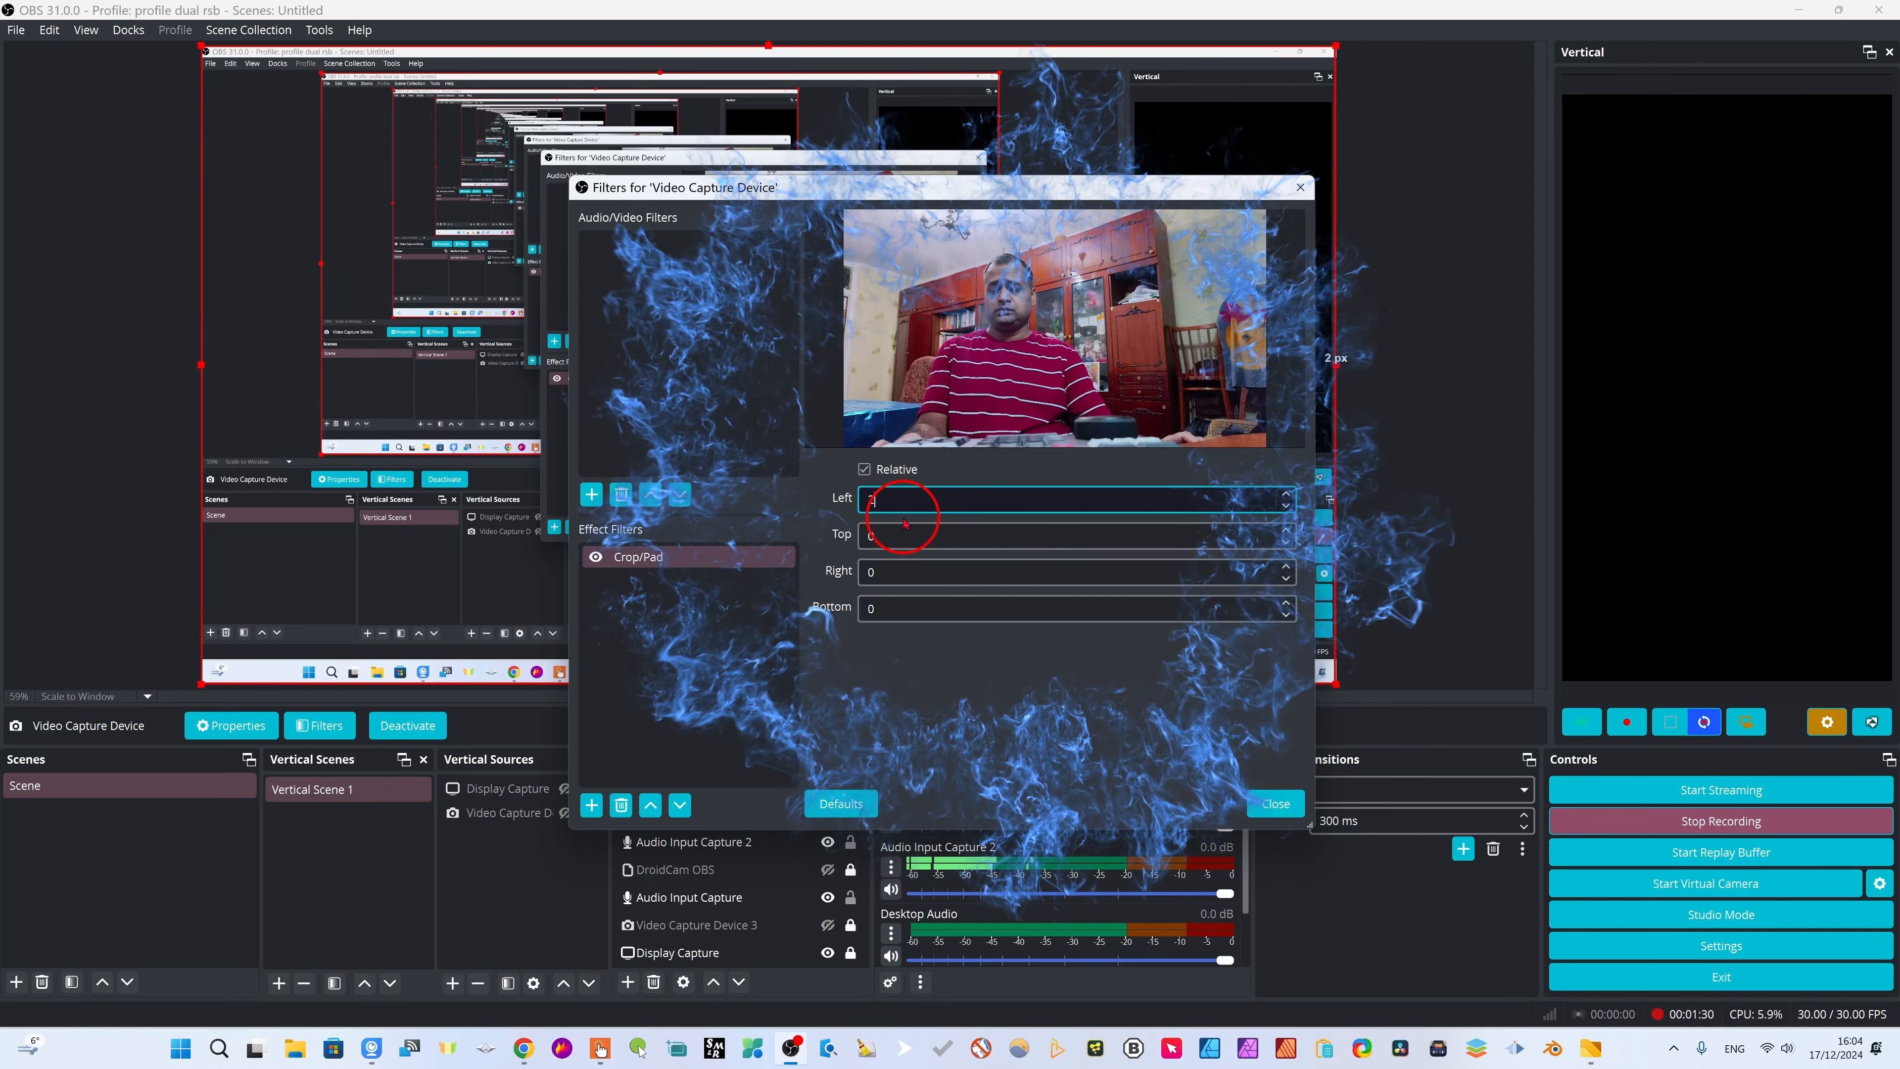
type("200")
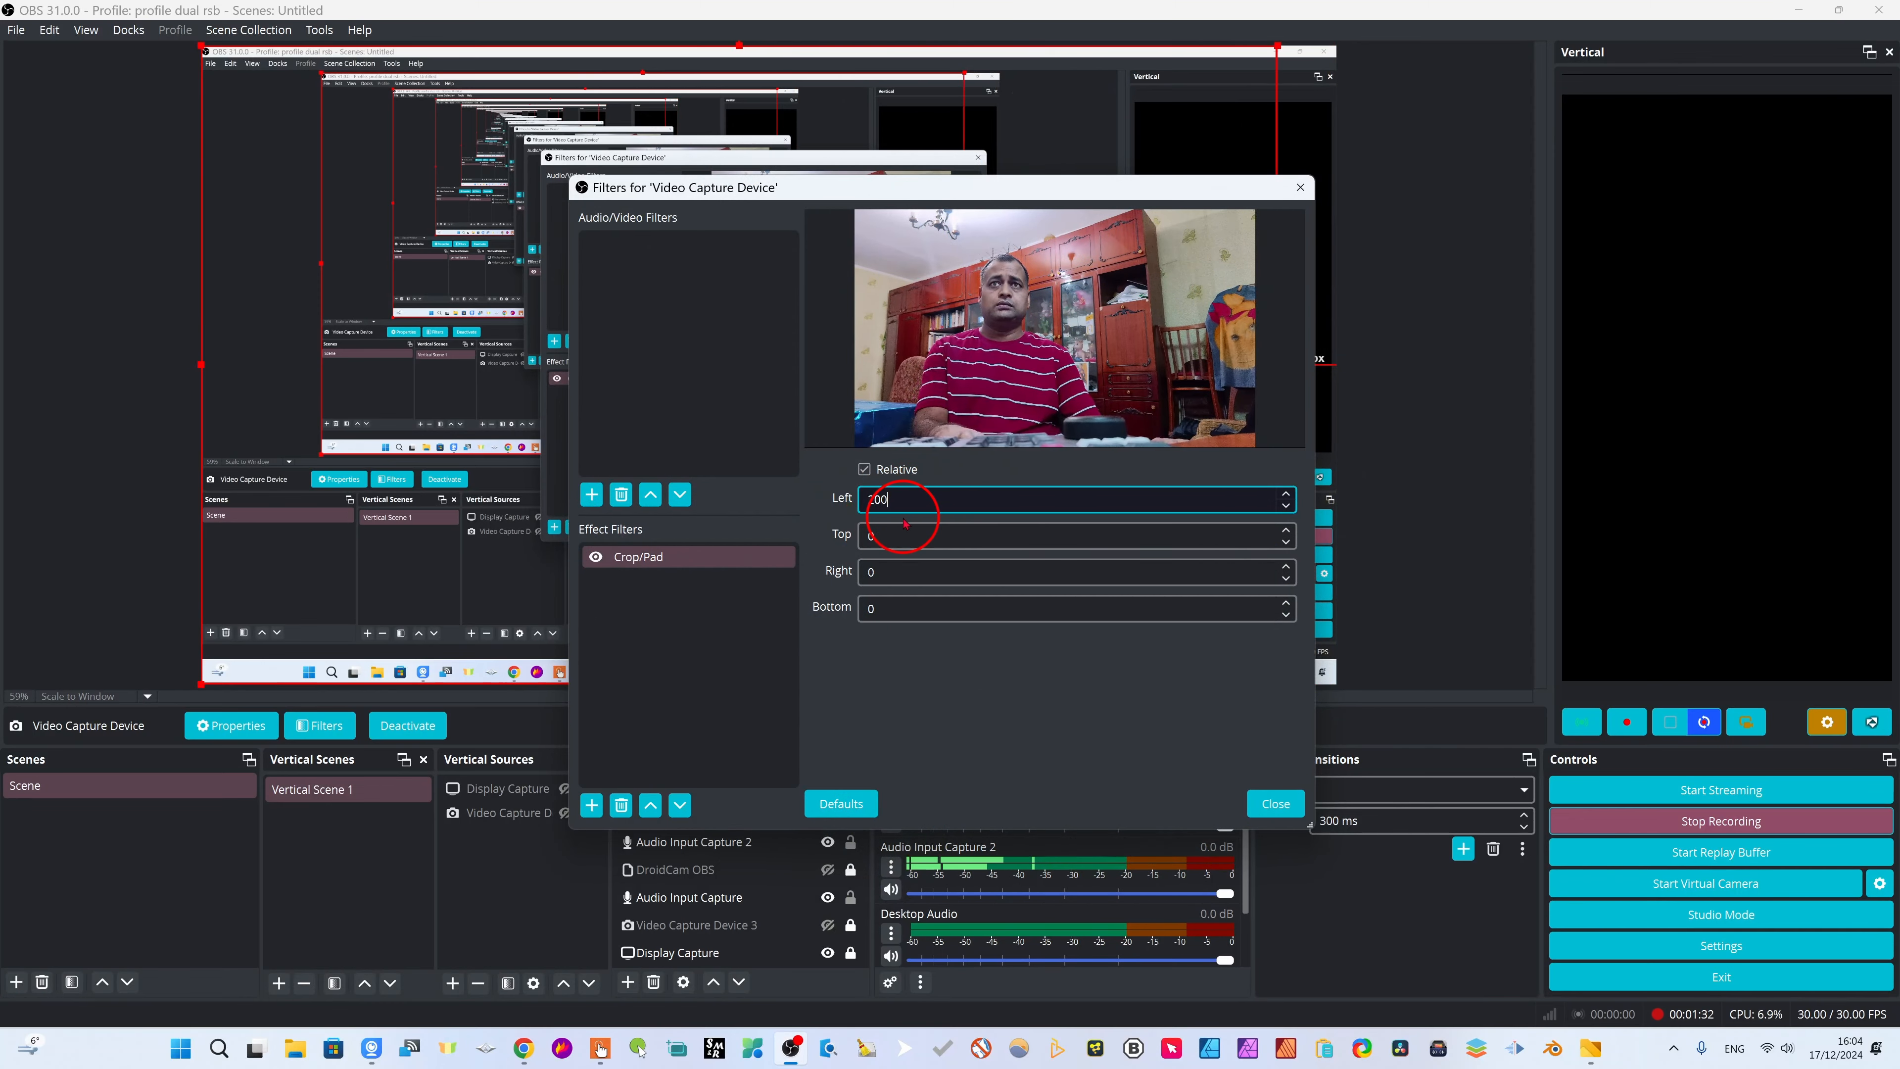
Try a left crop of 300 in the Crop/Pad filter, and set it to 400
key("BackSpace")
key("BackSpace")
key("BackSpace")
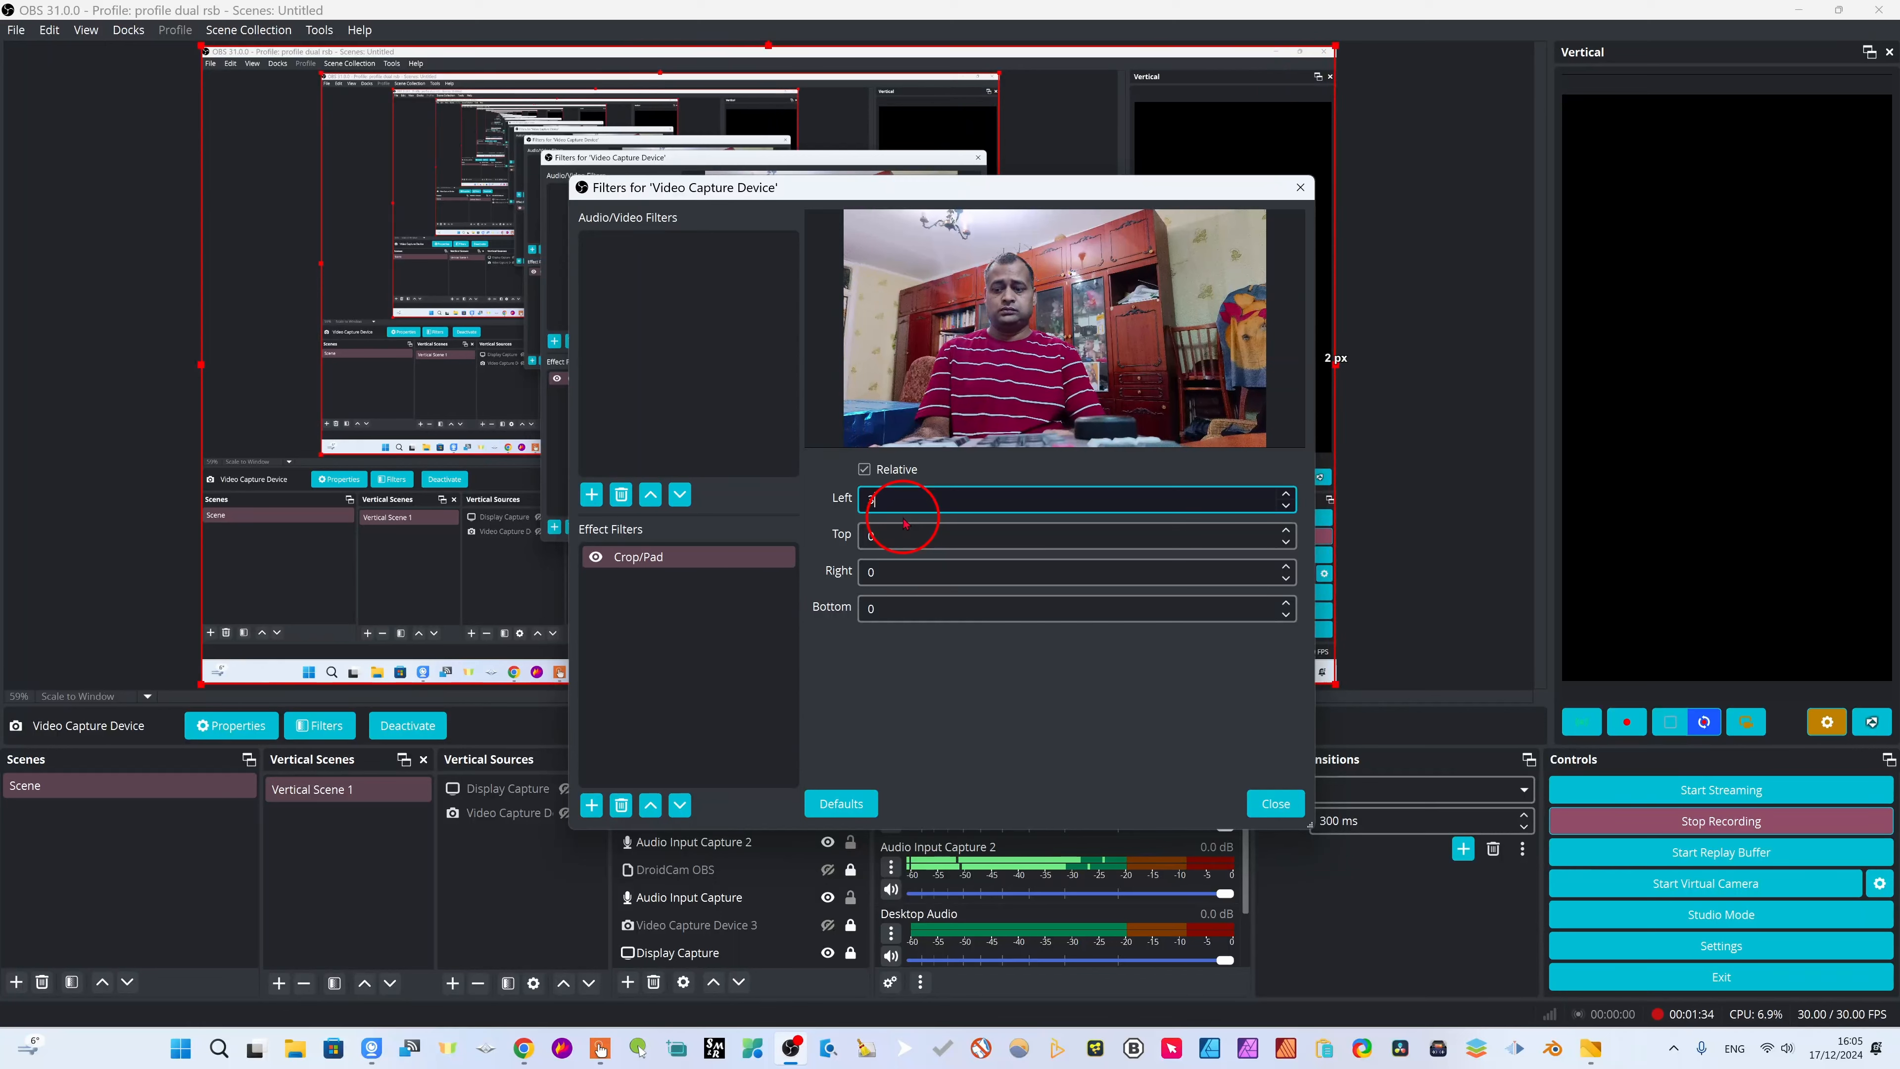
type("300")
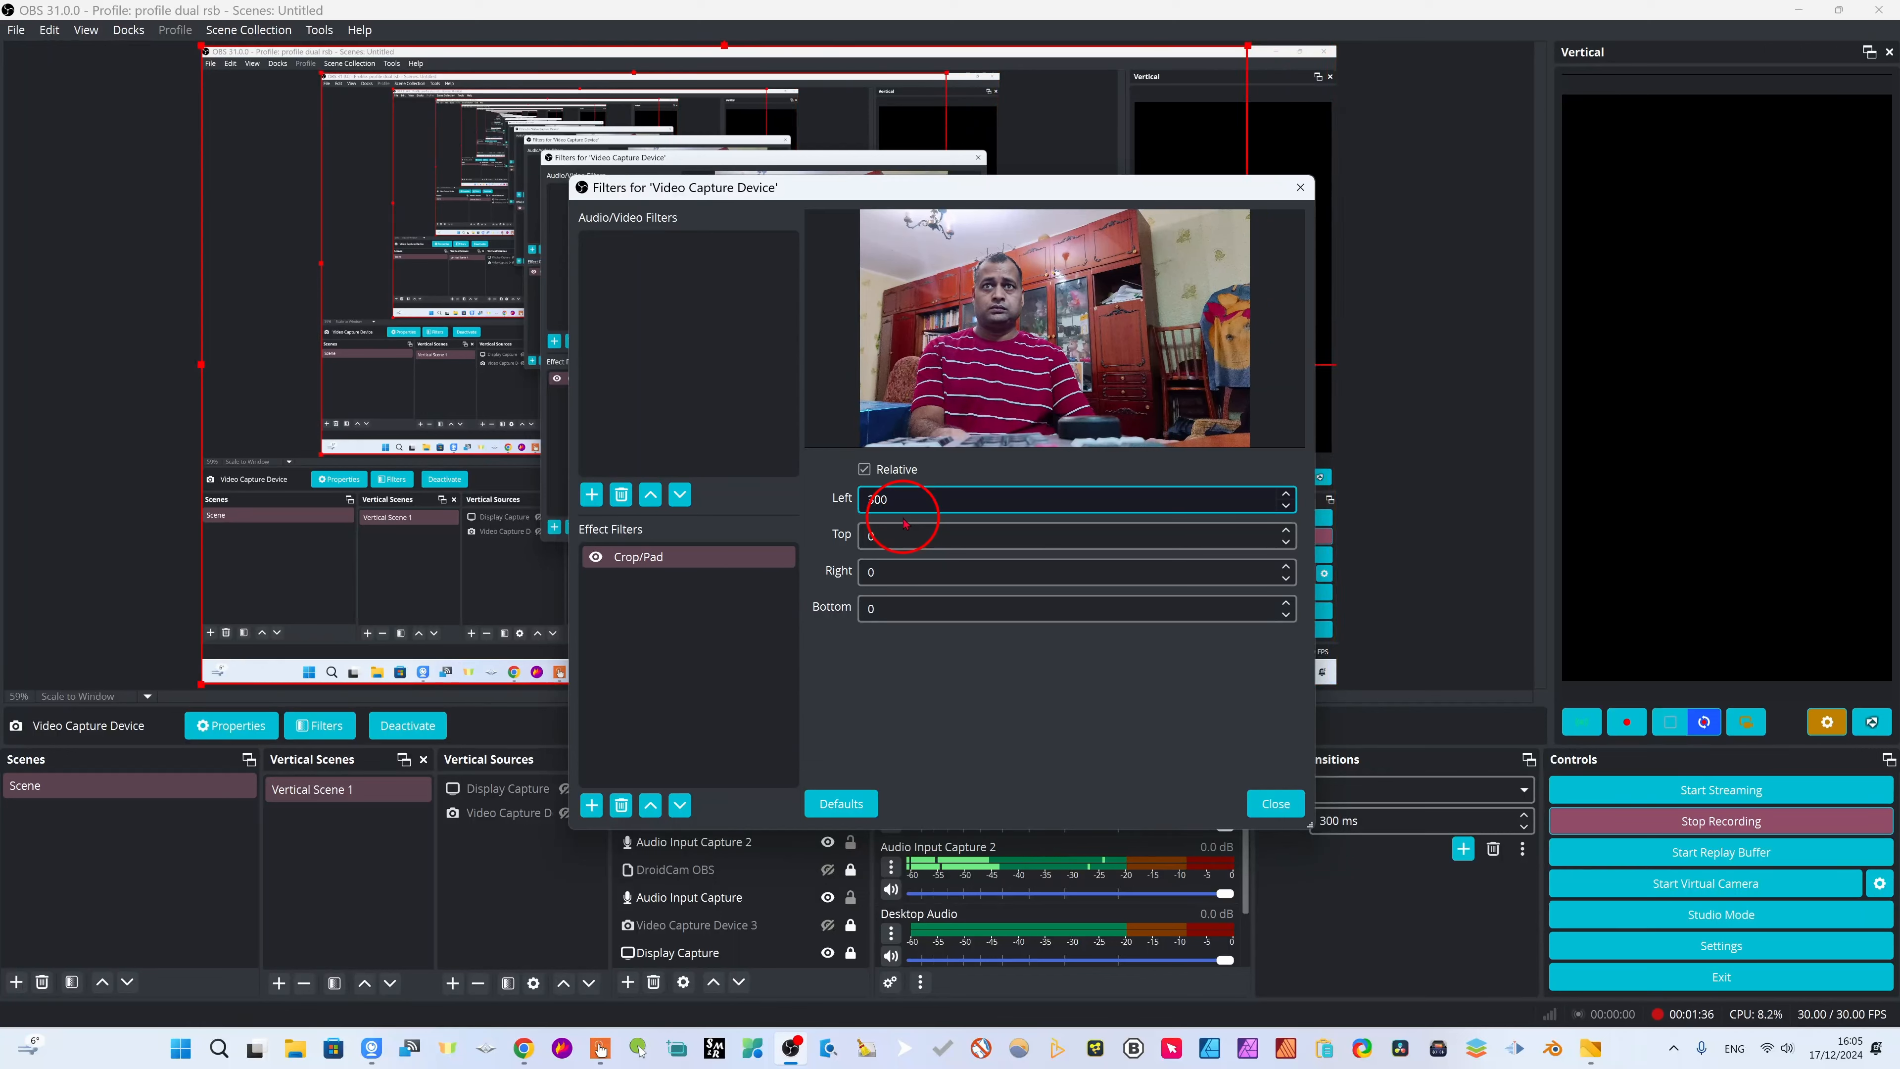
key("BackSpace")
key("BackSpace")
key("BackSpace")
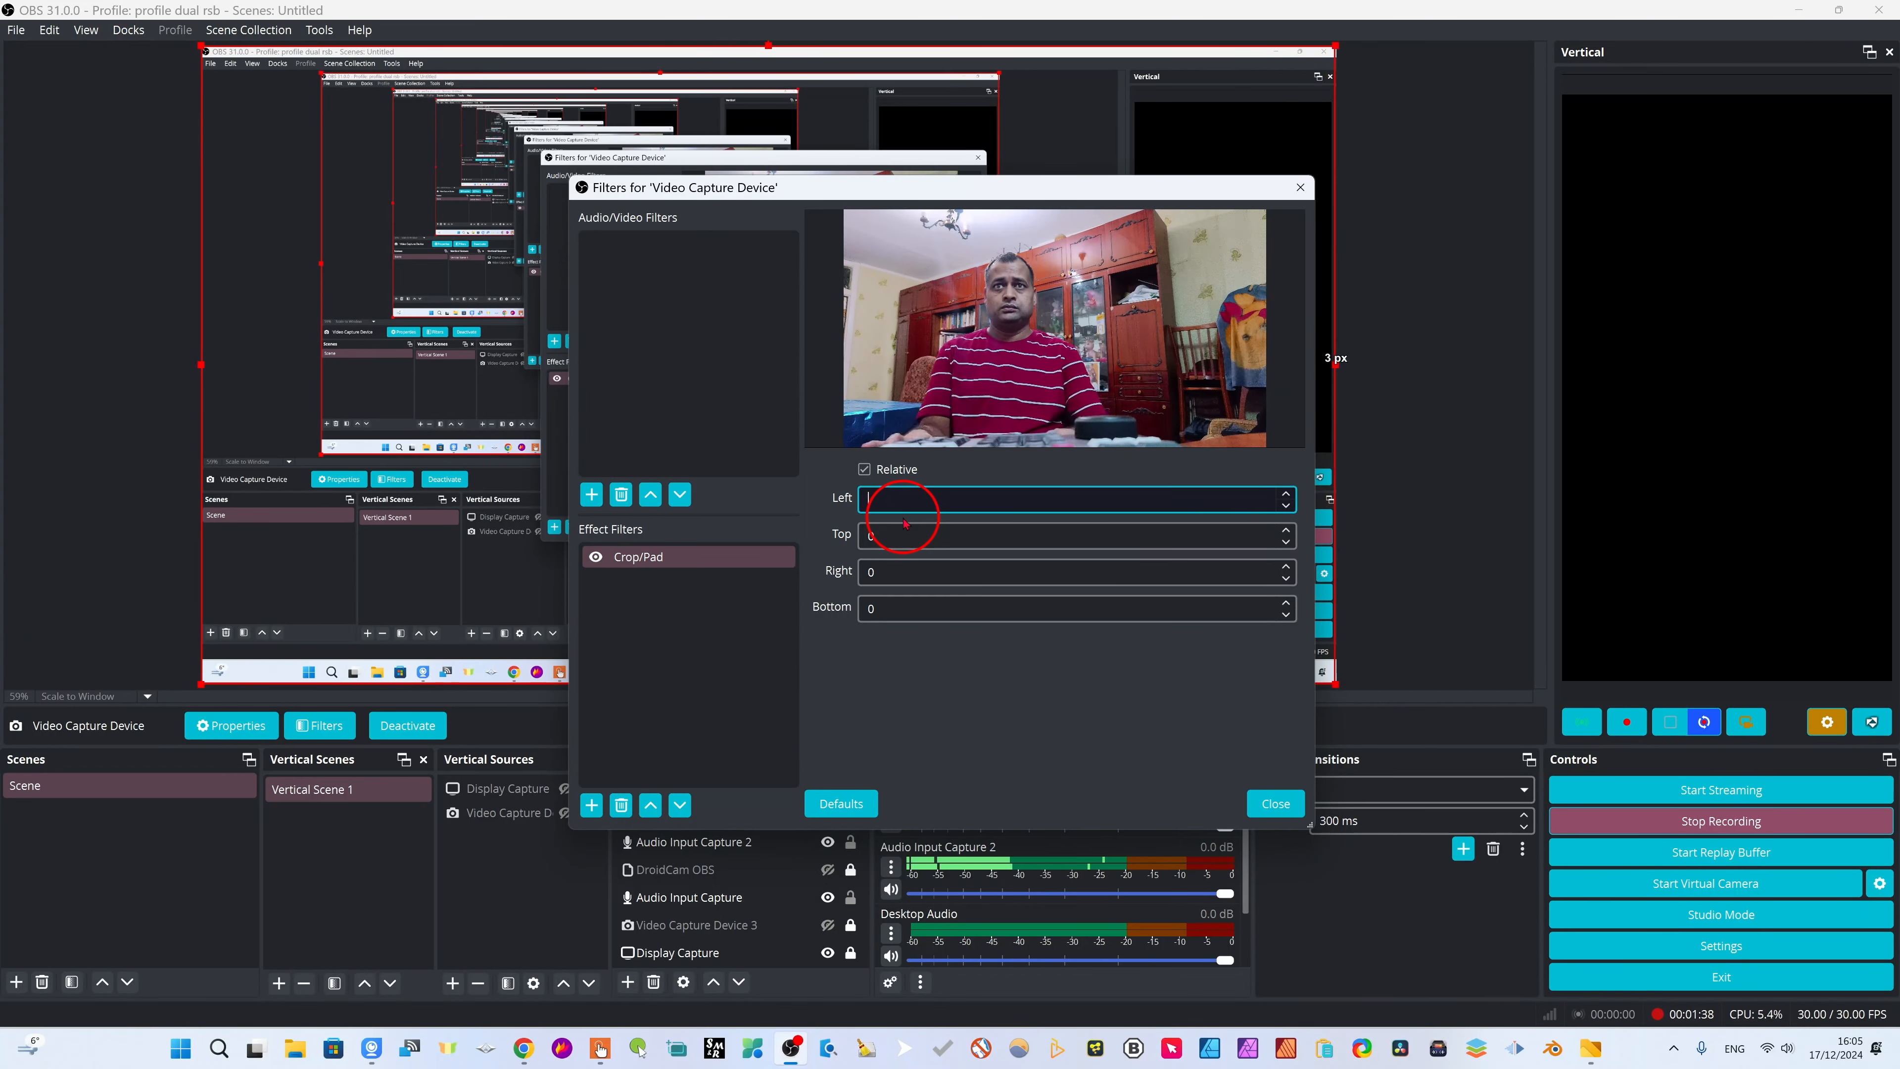
type("400")
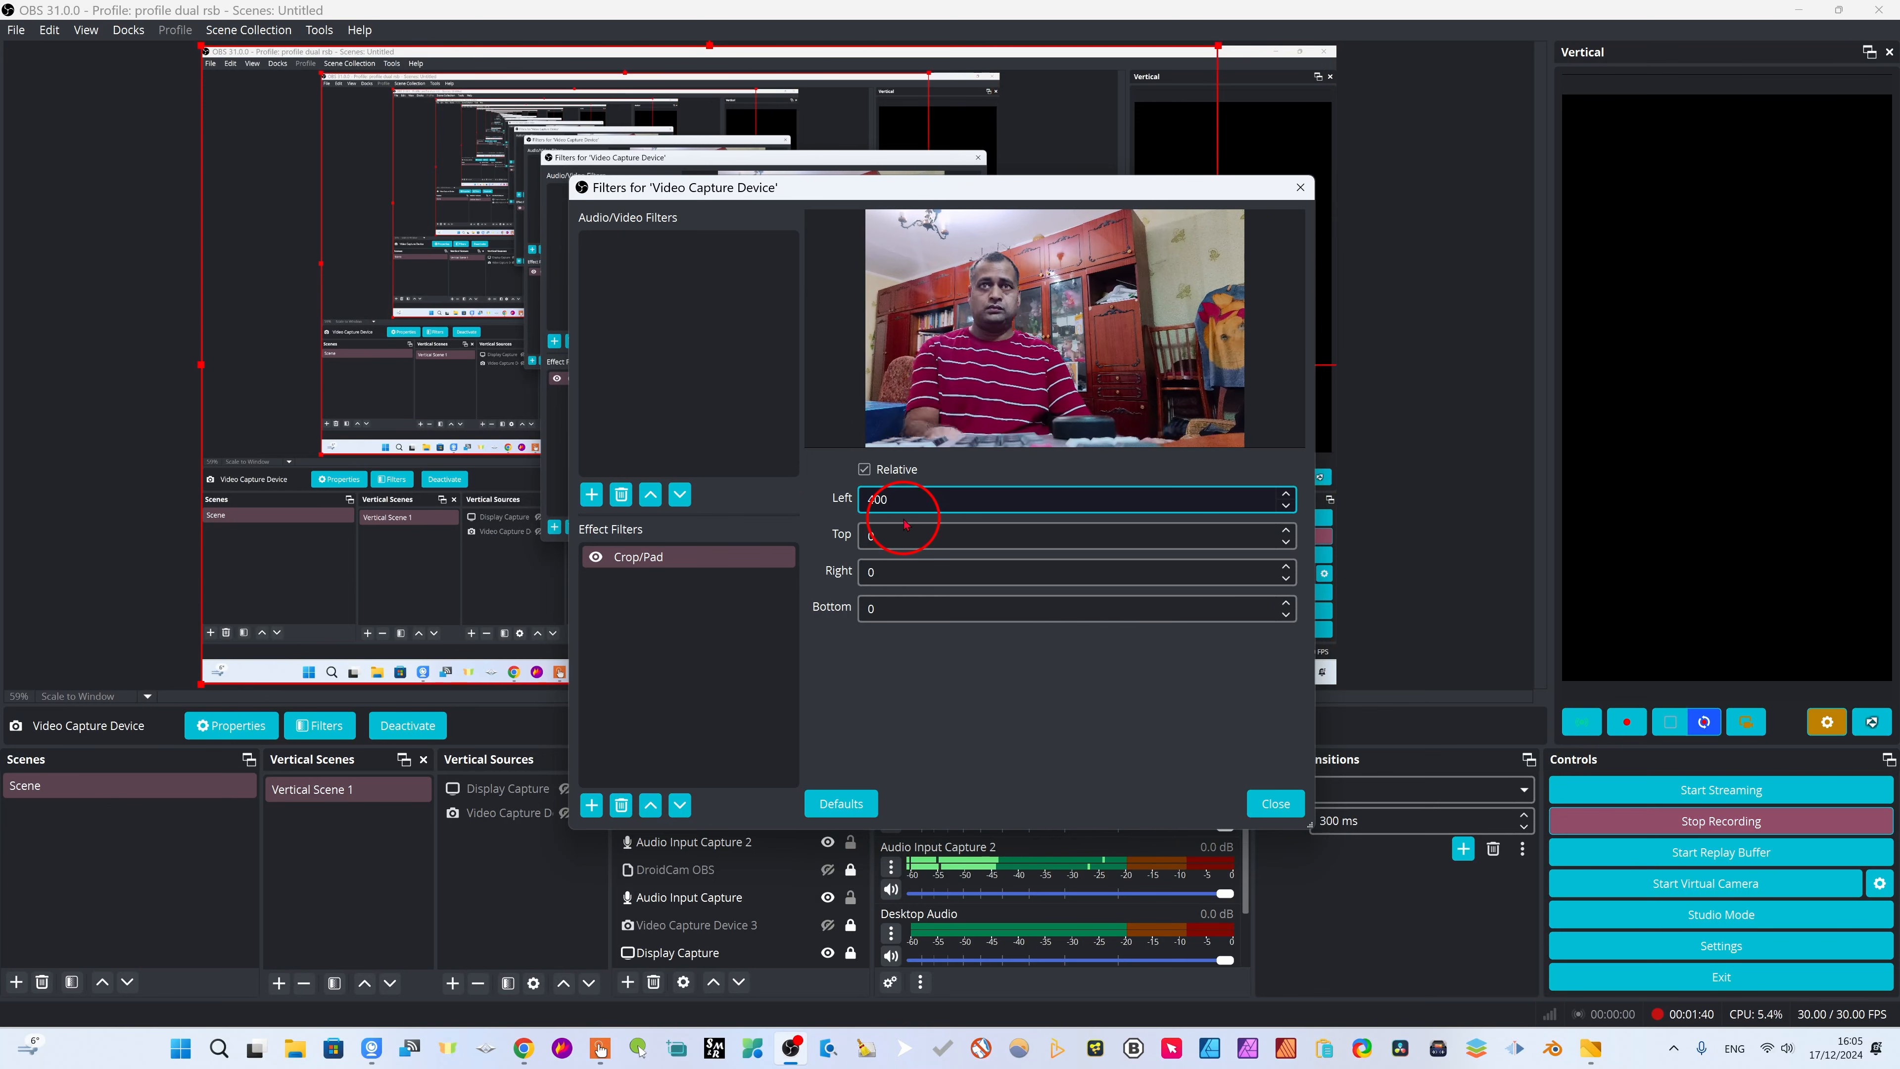
Try a top crop of 1000 in the Crop/Pad filter and clear the value
left_click(897, 547)
double_click(897, 537)
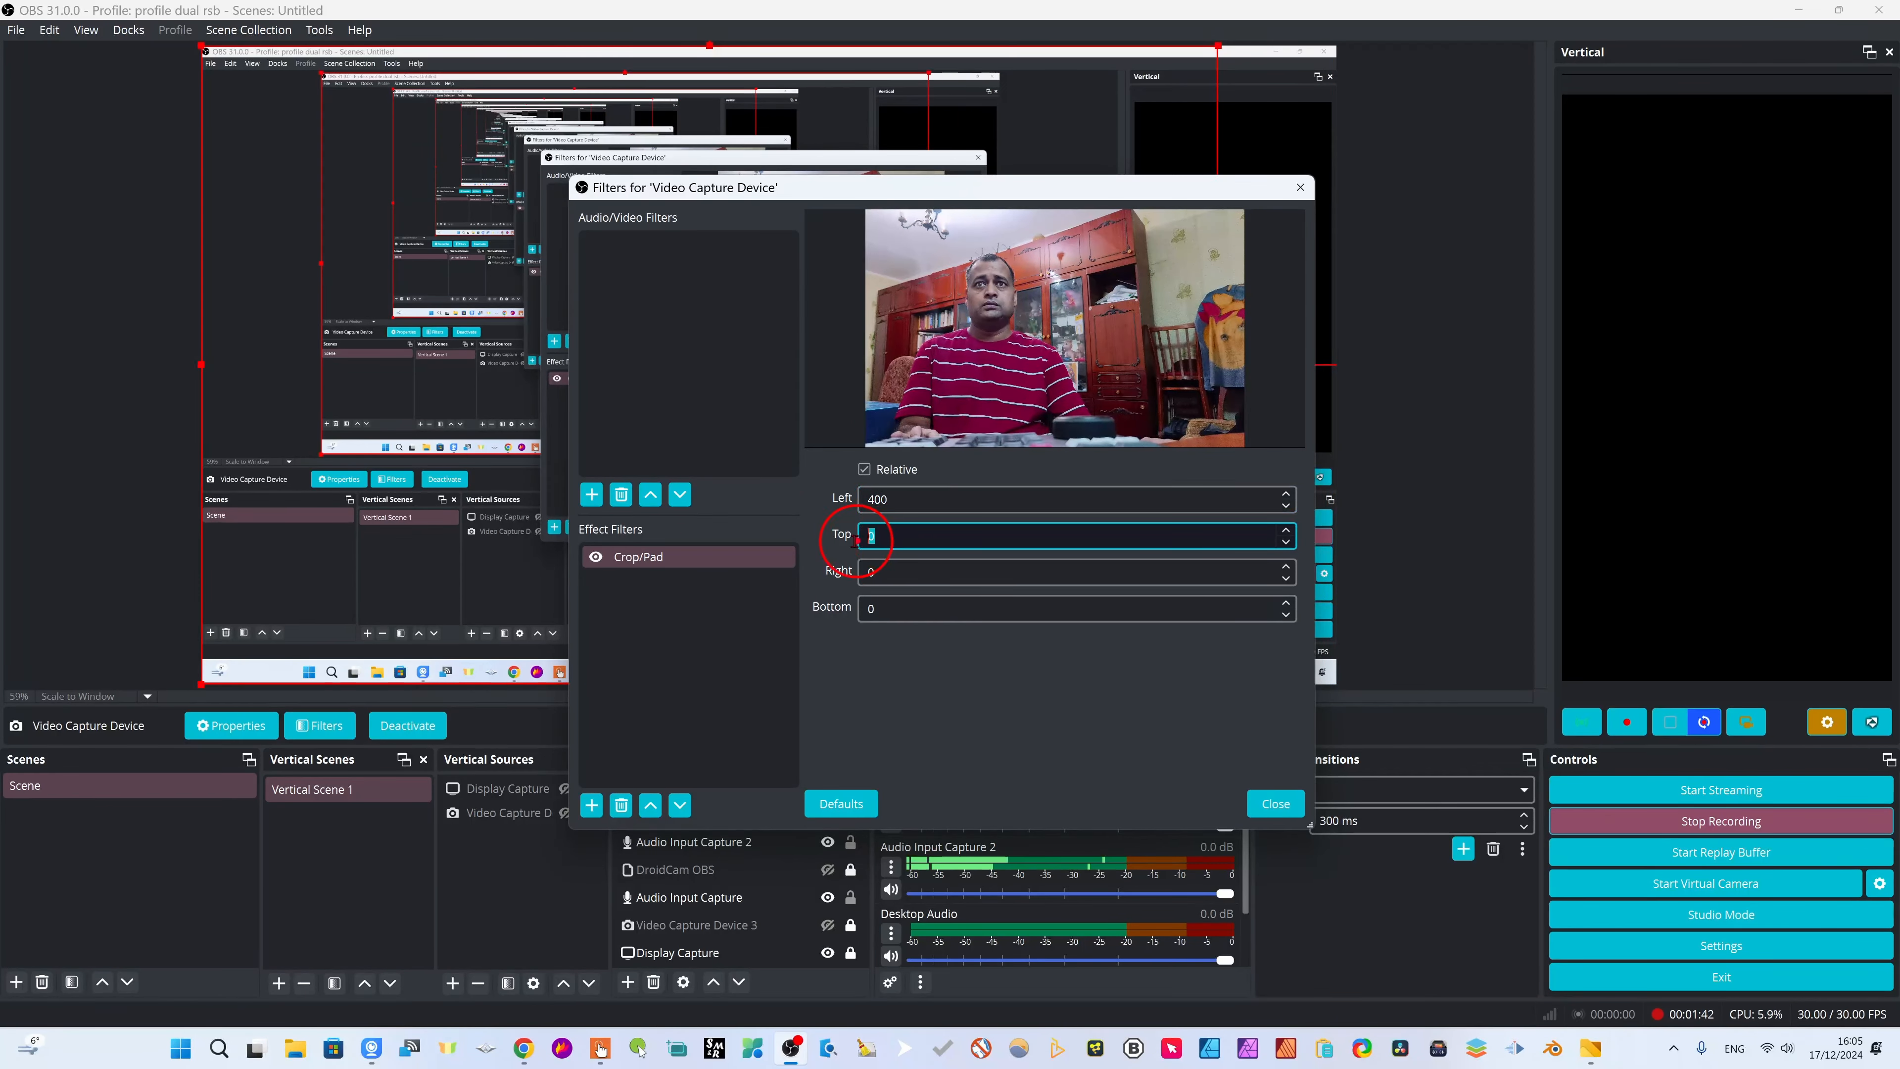
type("1000")
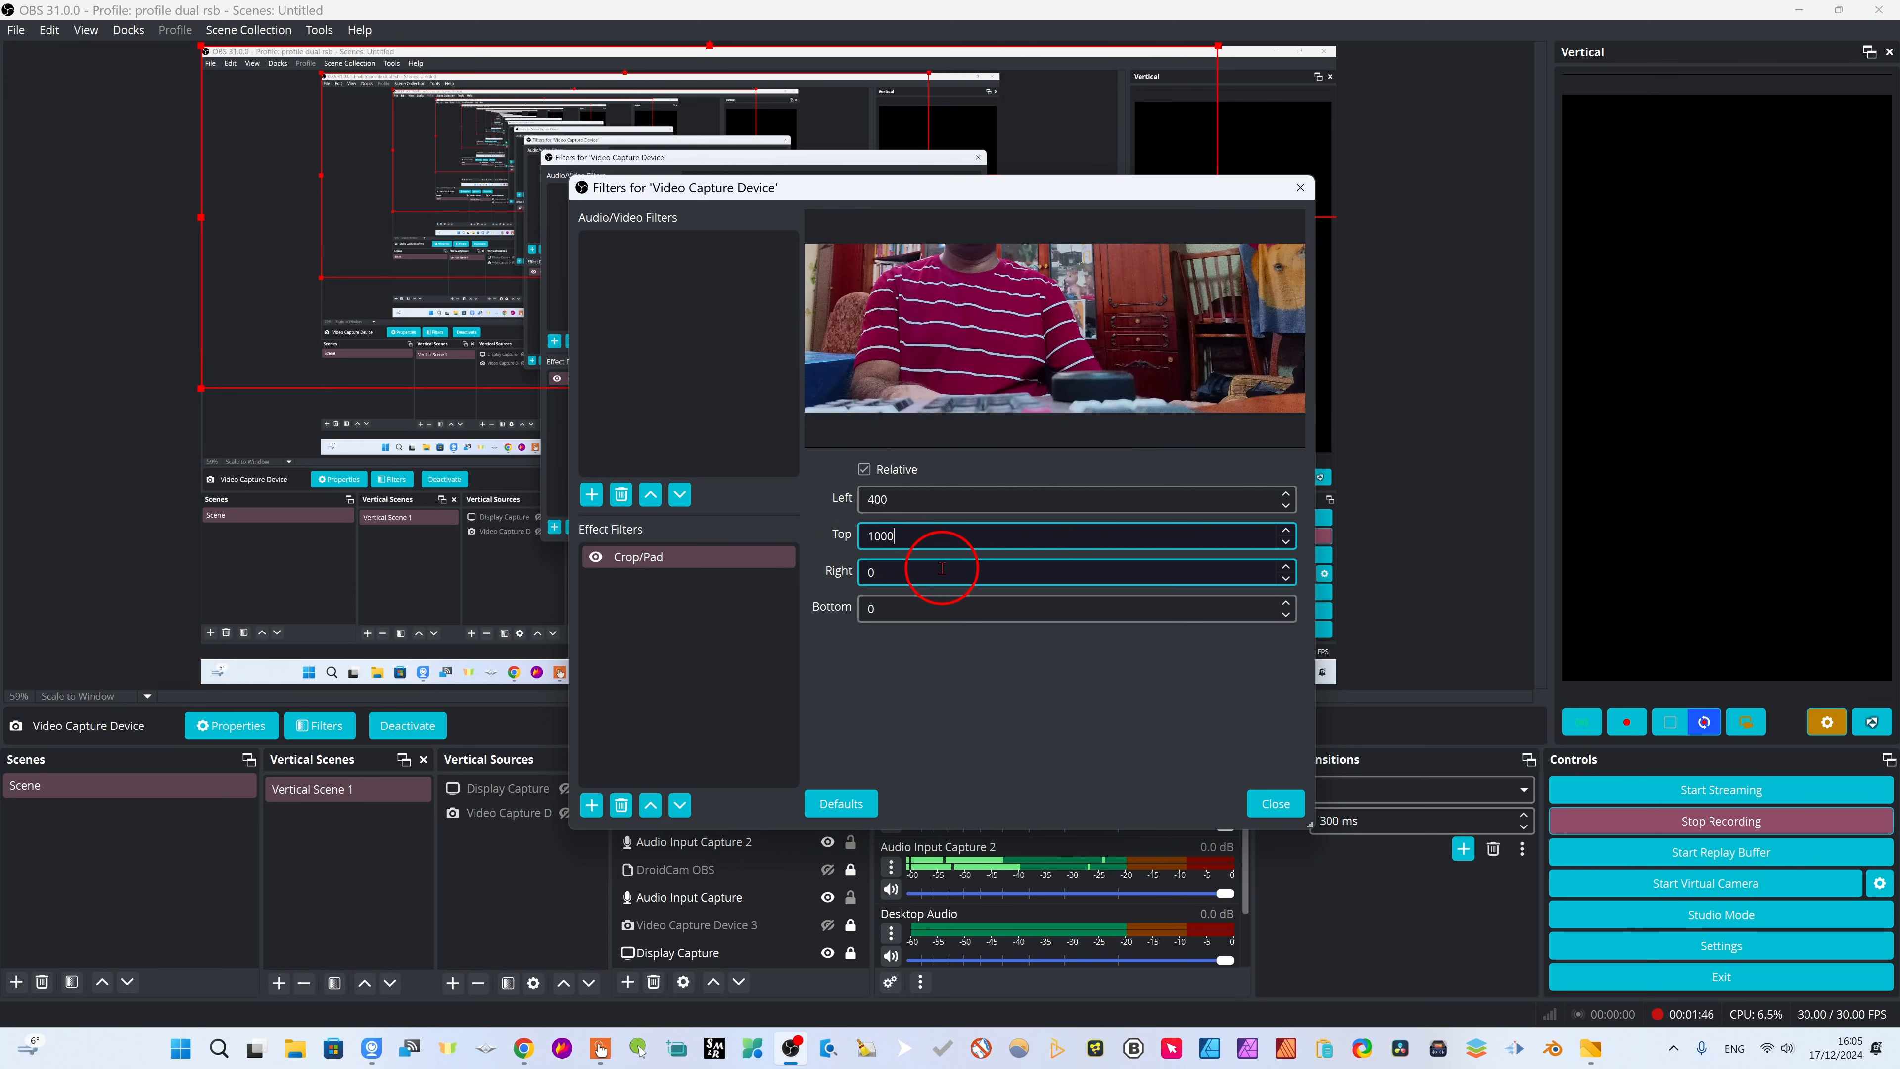
key("BackSpace")
key("BackSpace")
key("BackSpace")
key("BackSpace")
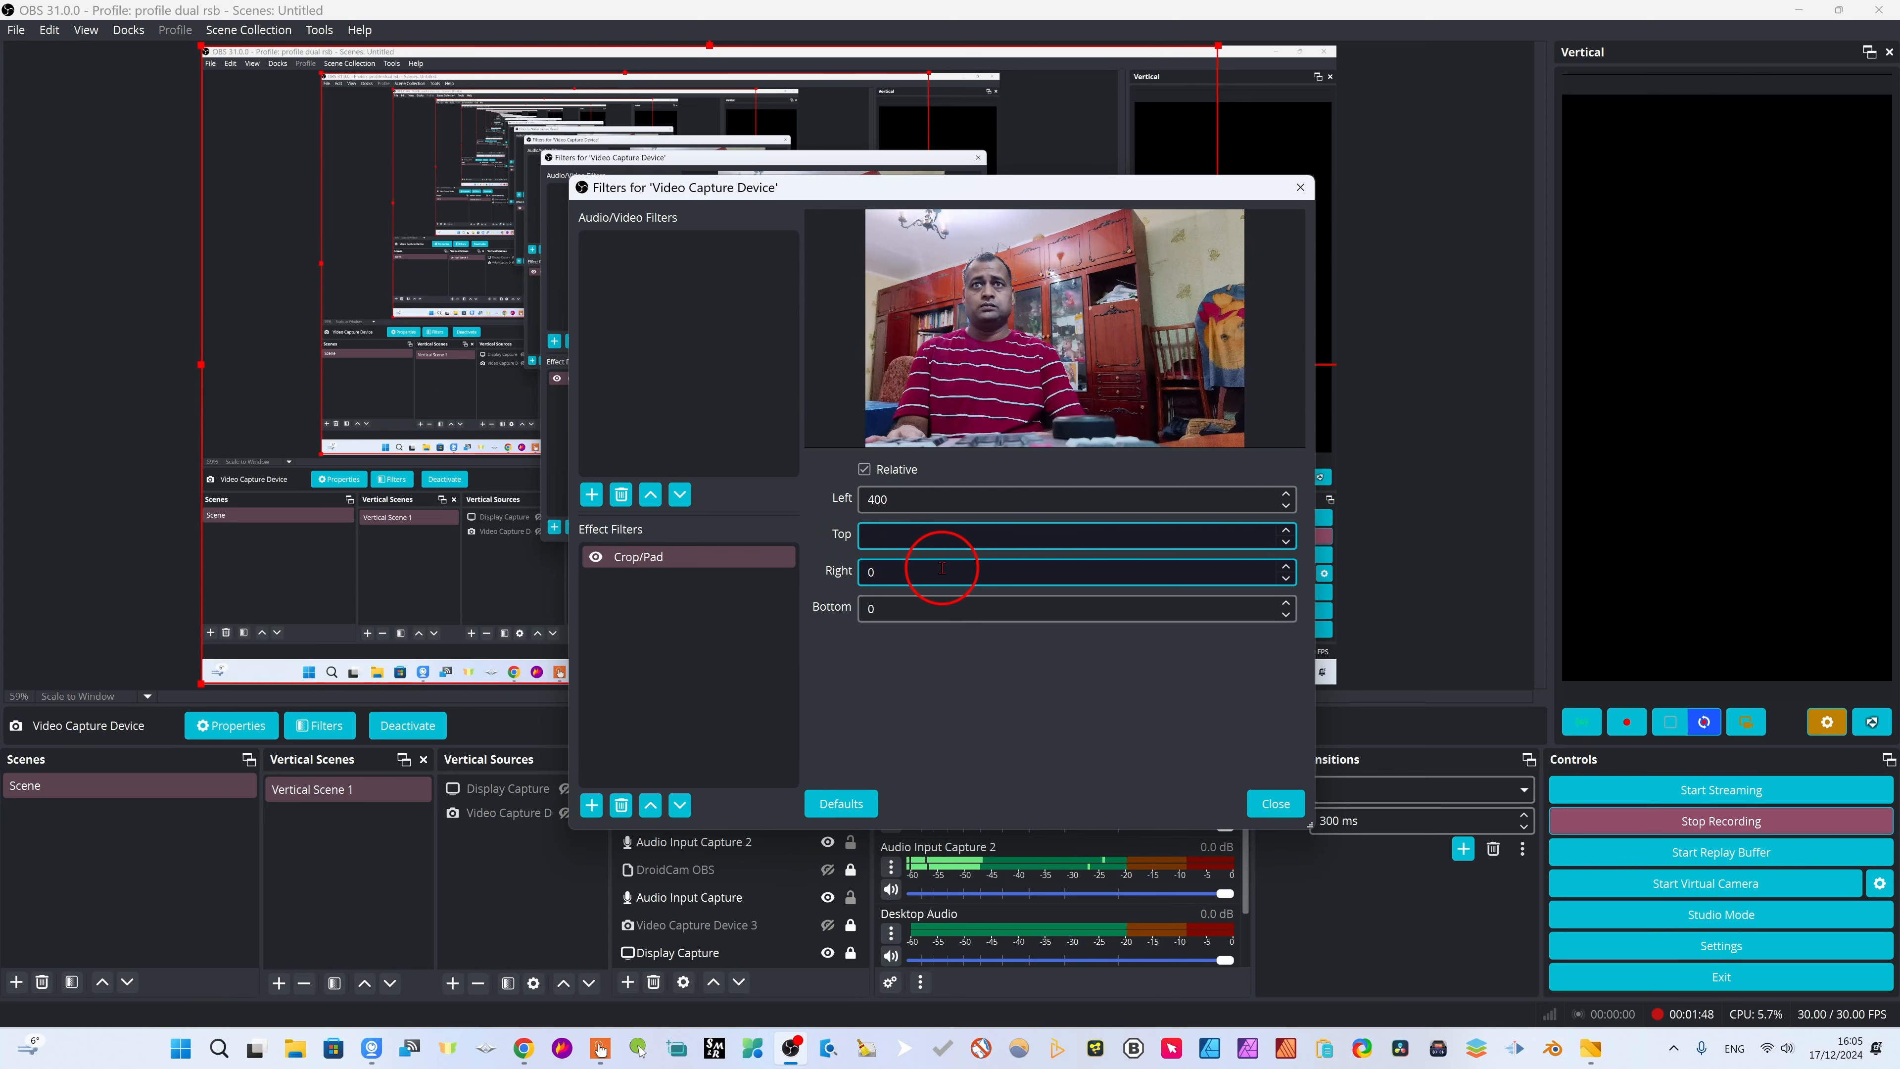
Try a top crop of 200 in the Crop/Pad filter, and set it to 300
type("6")
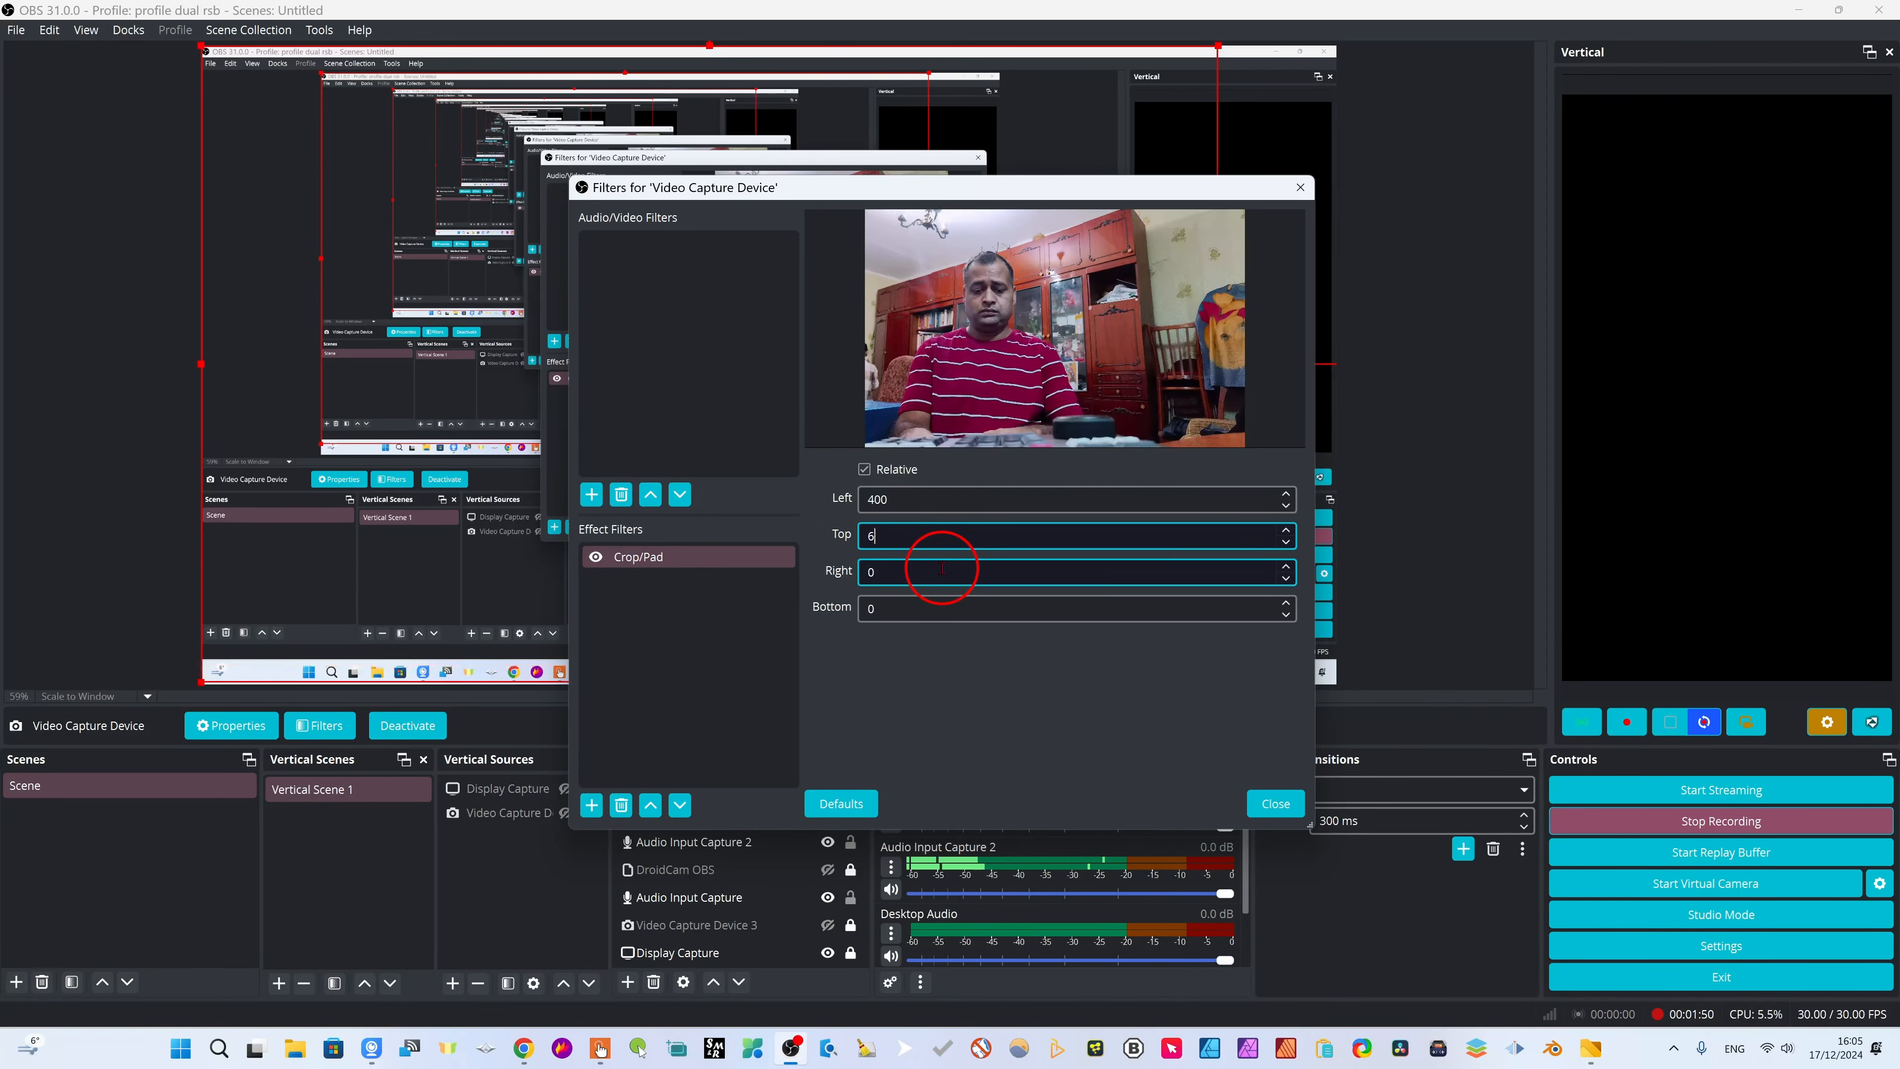
key("BackSpace")
type("1")
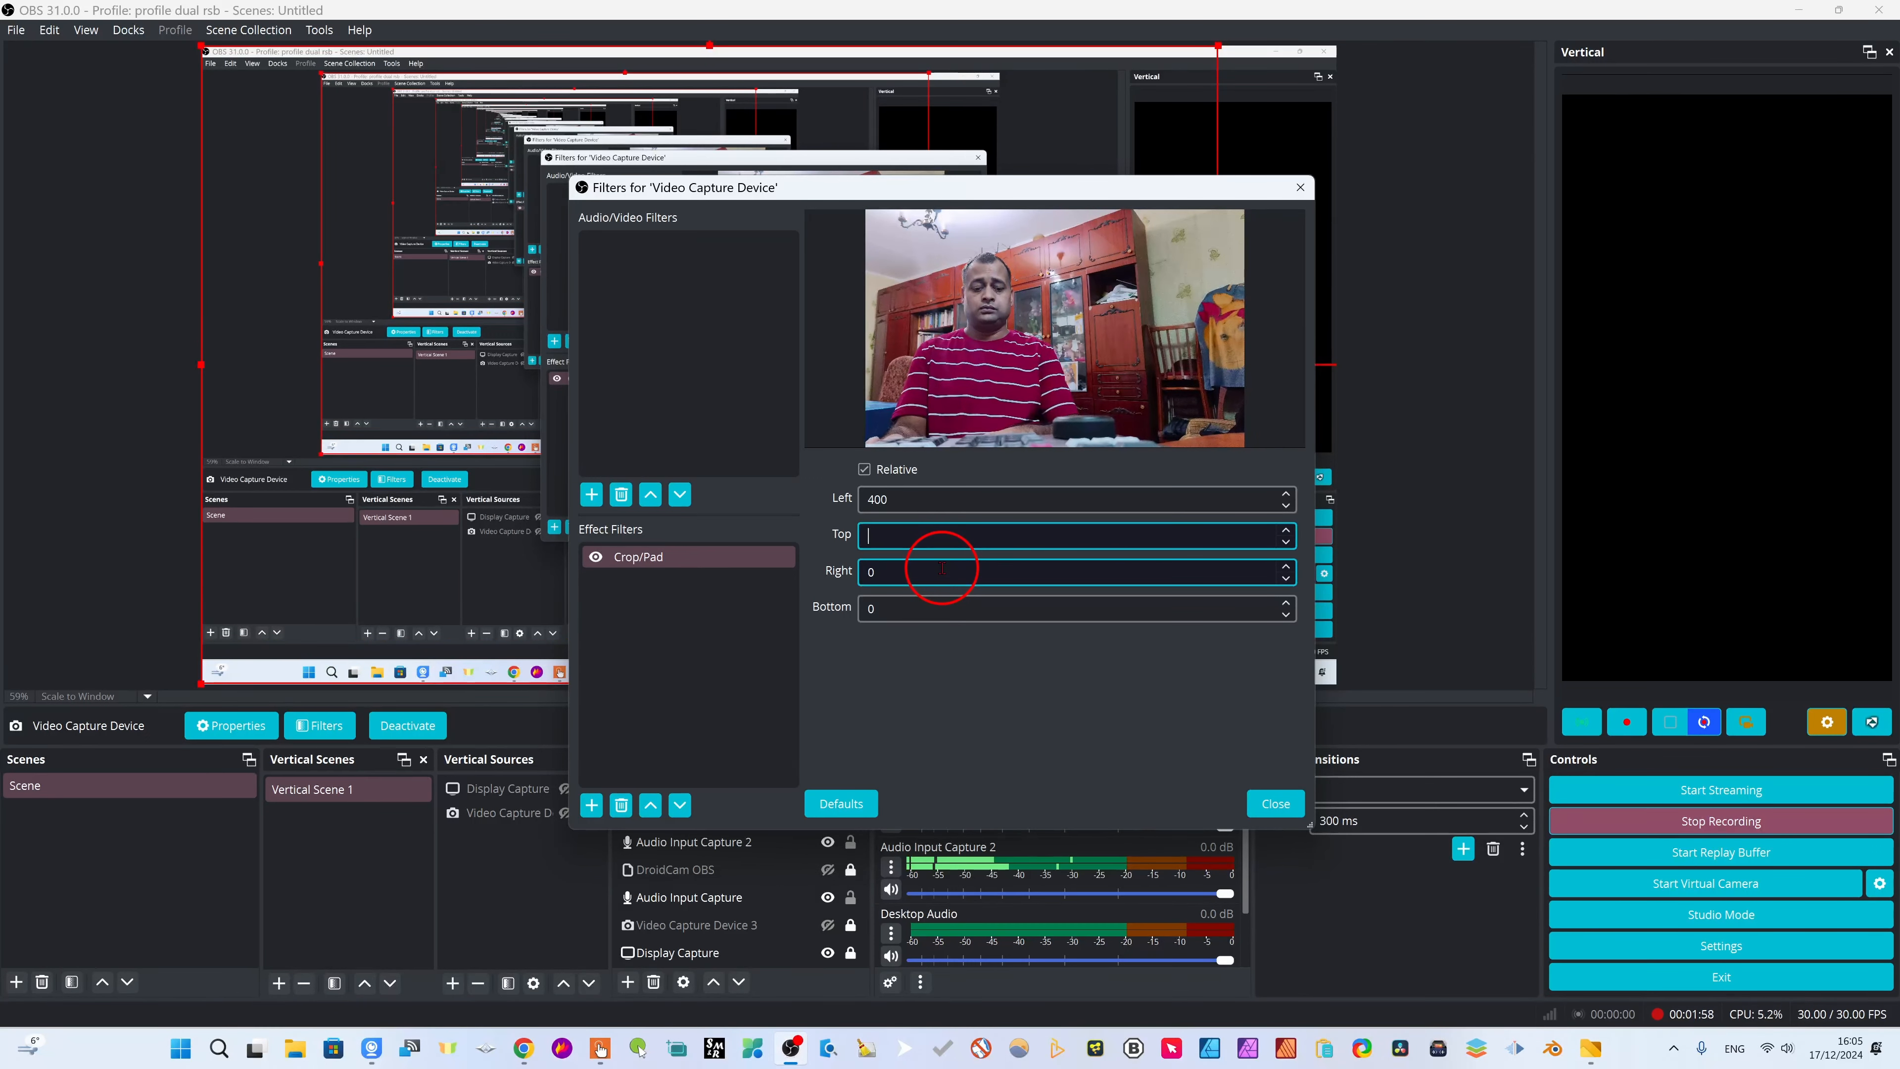
type("200")
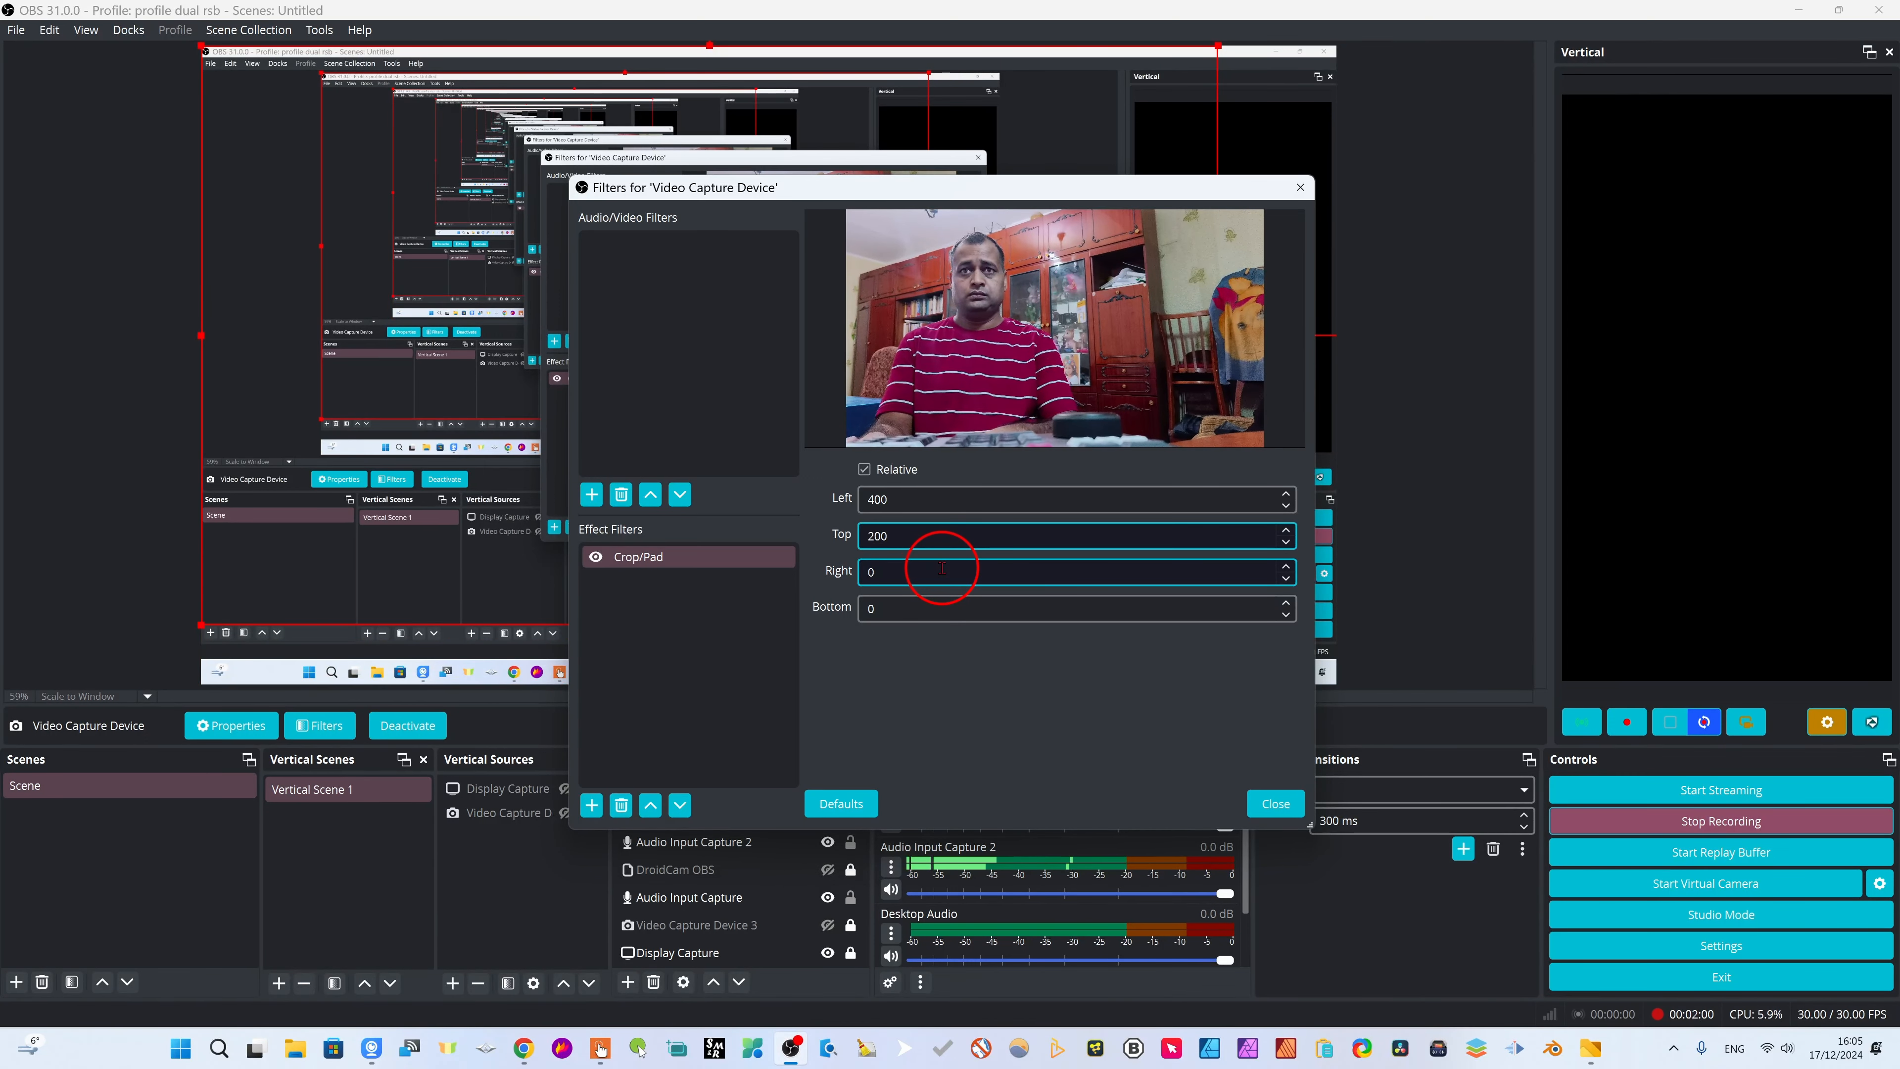
key("BackSpace")
key("BackSpace")
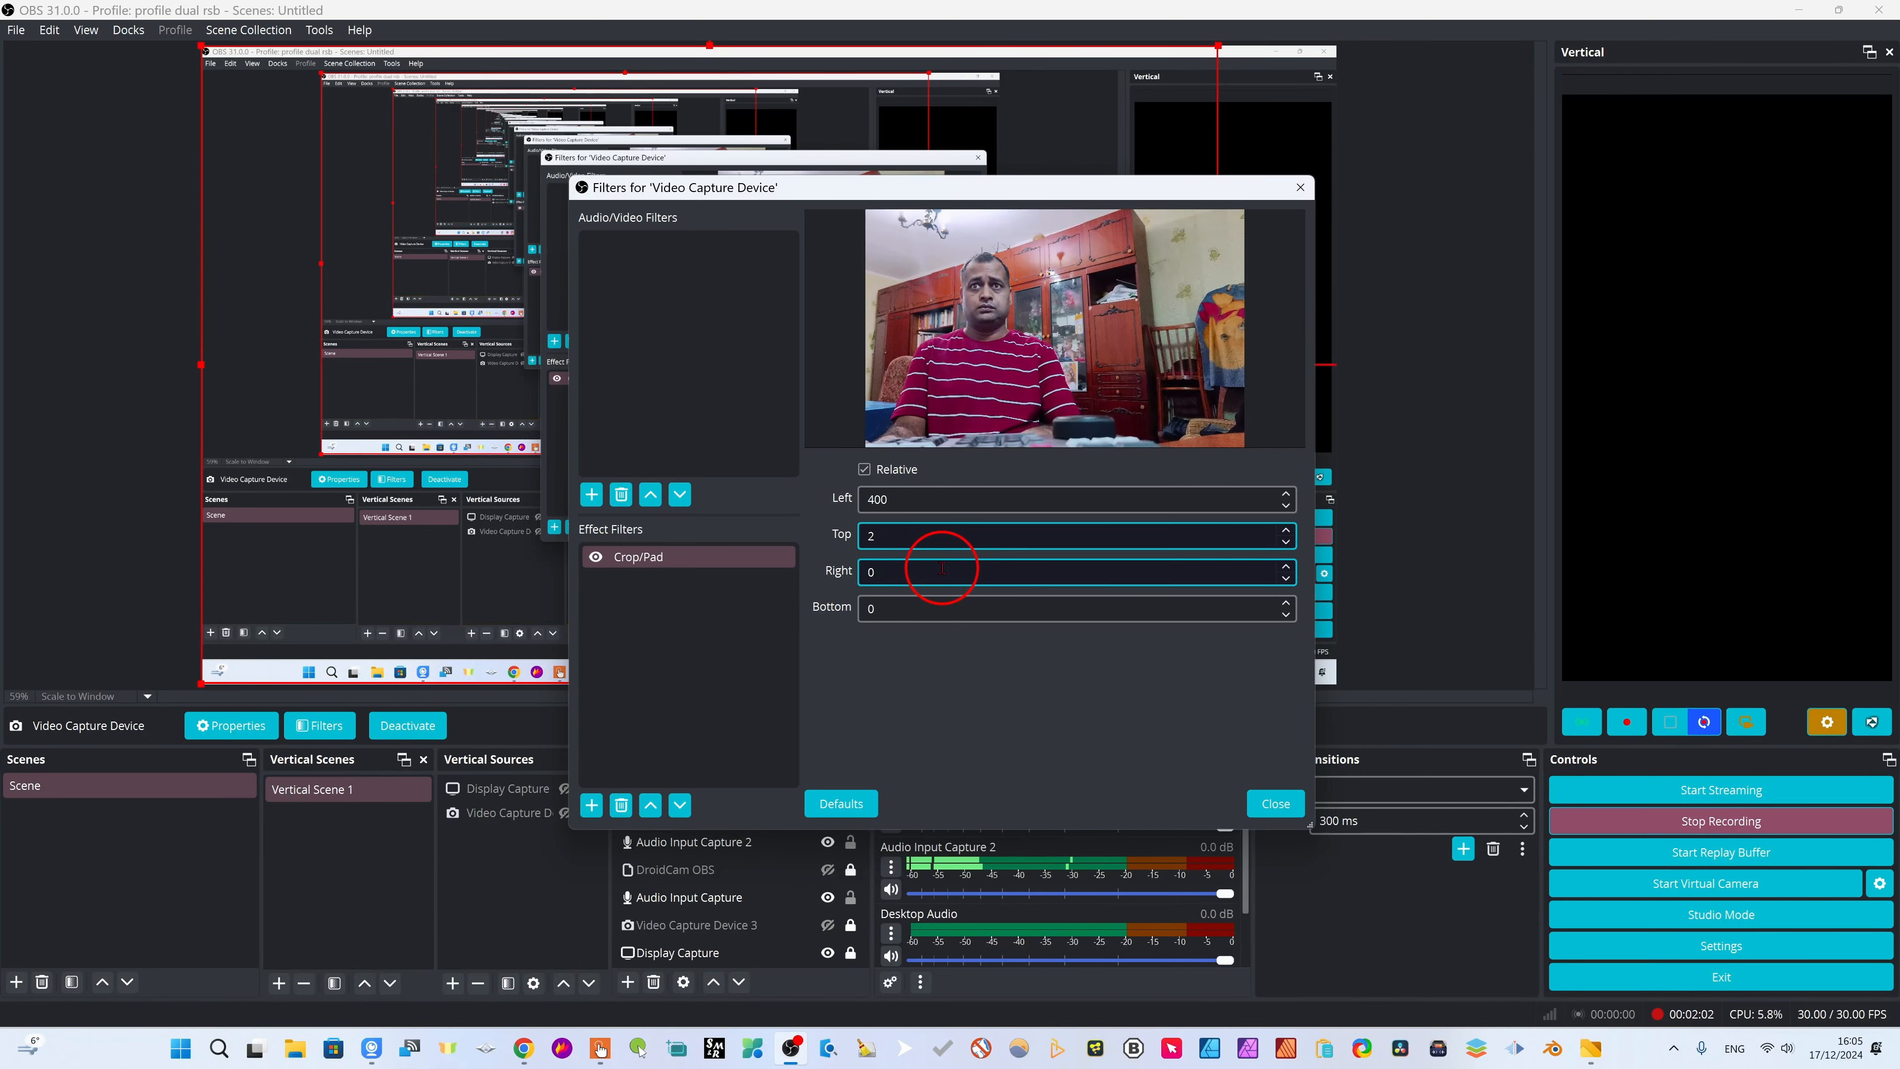
type("300")
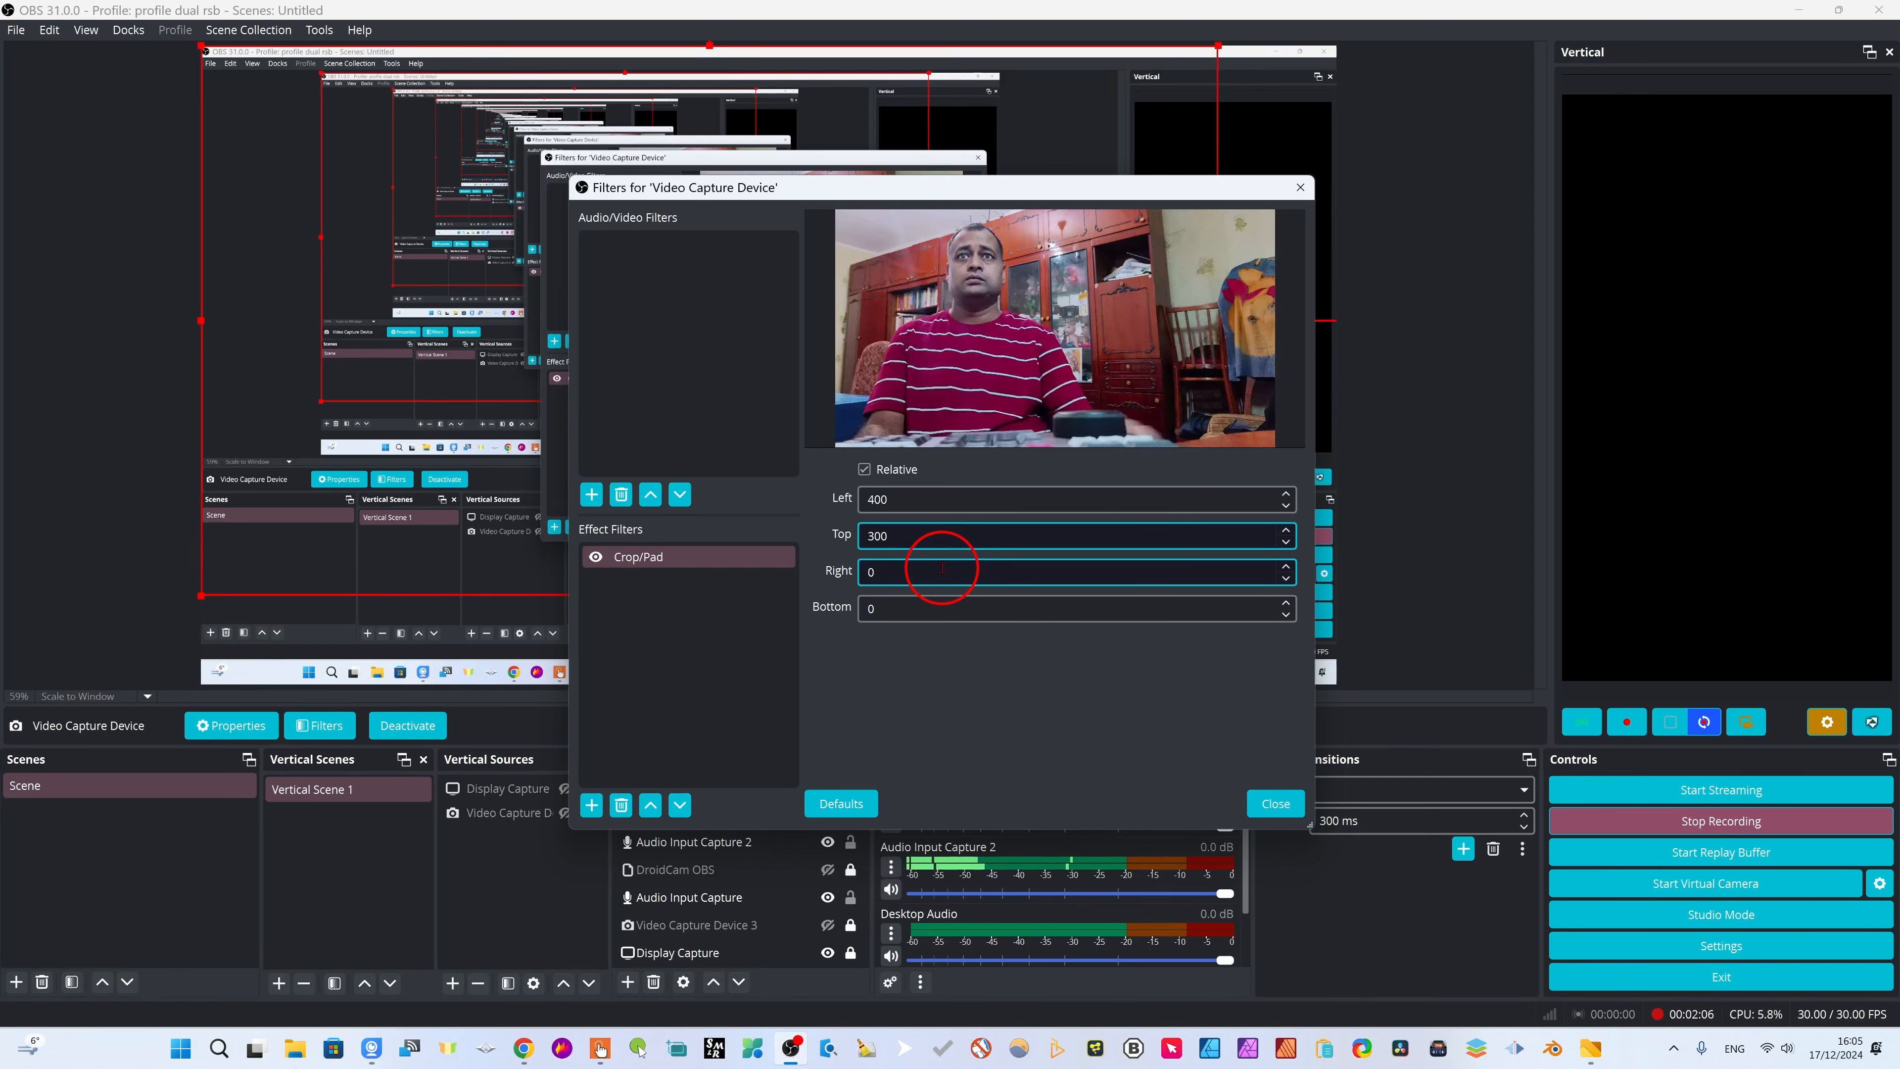
Try a right crop of 1000 in the Crop/Pad filter, and set it to 1300
key("Tab")
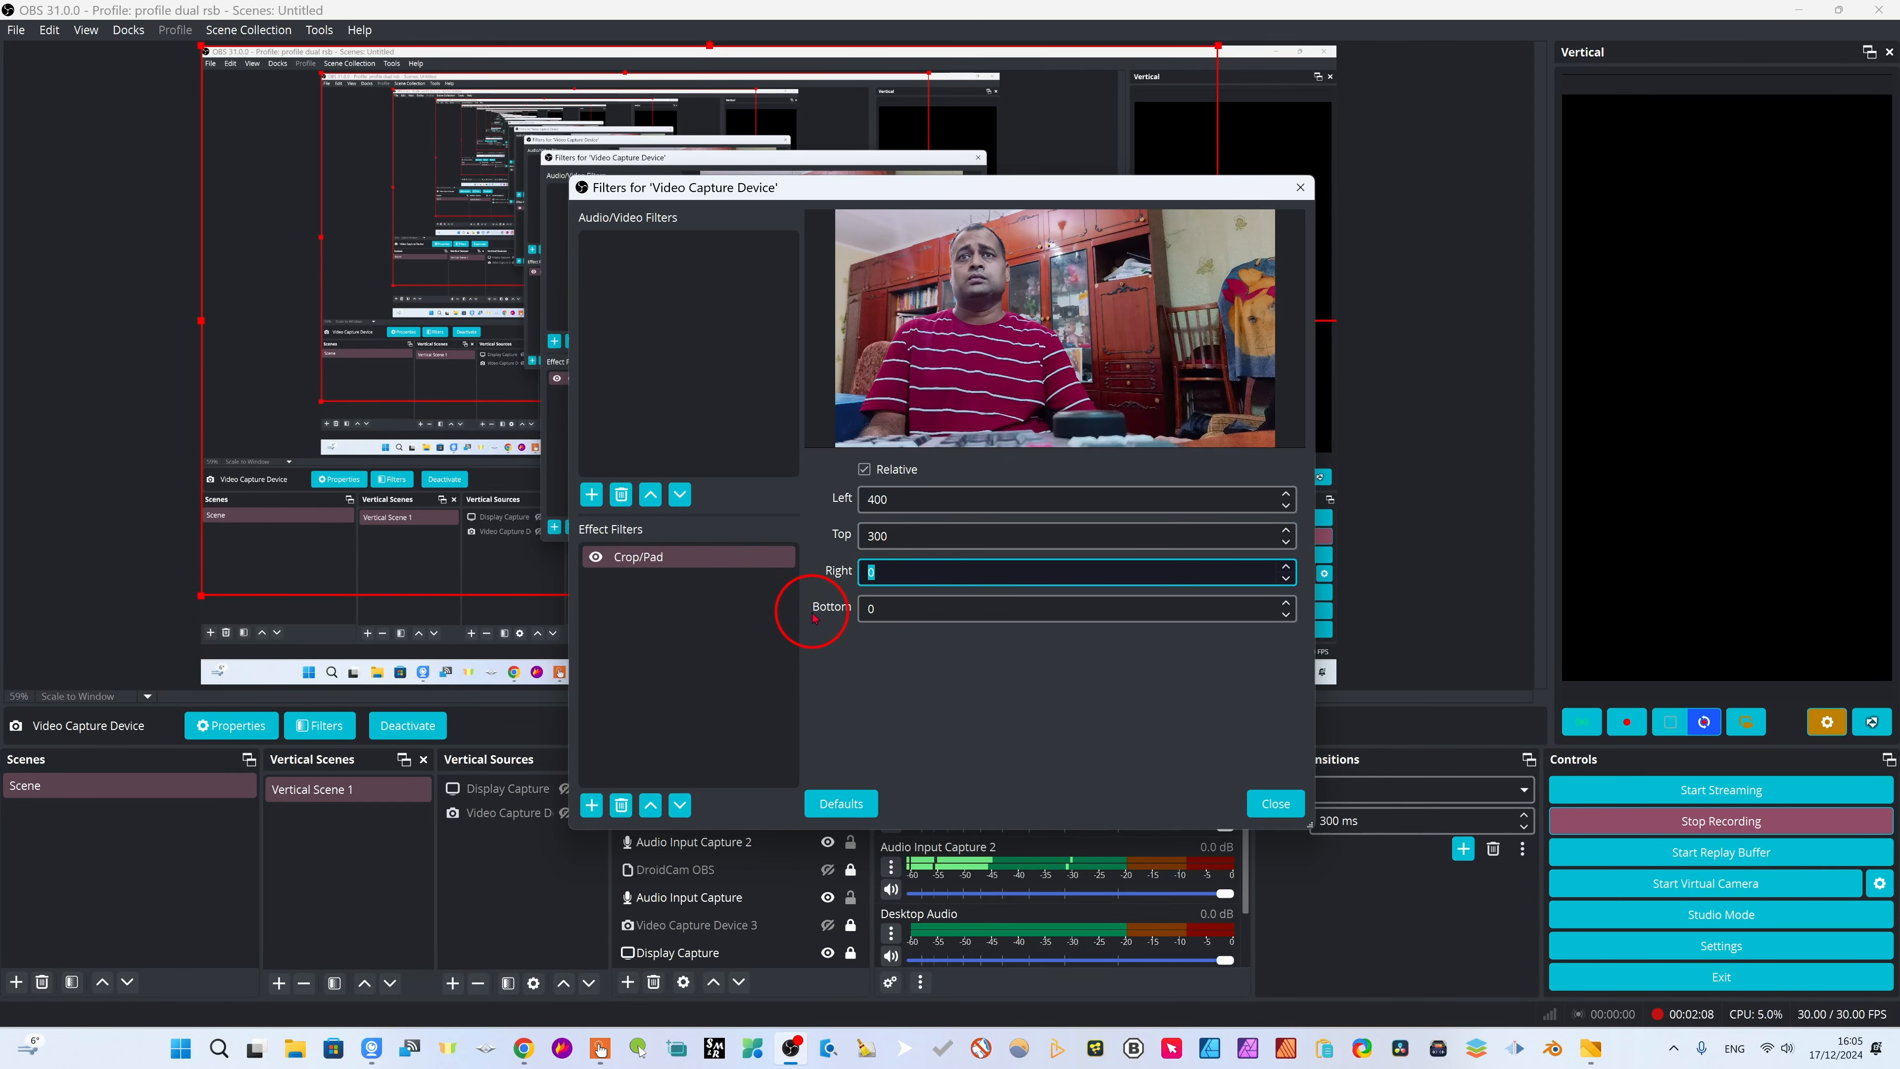
type("1000")
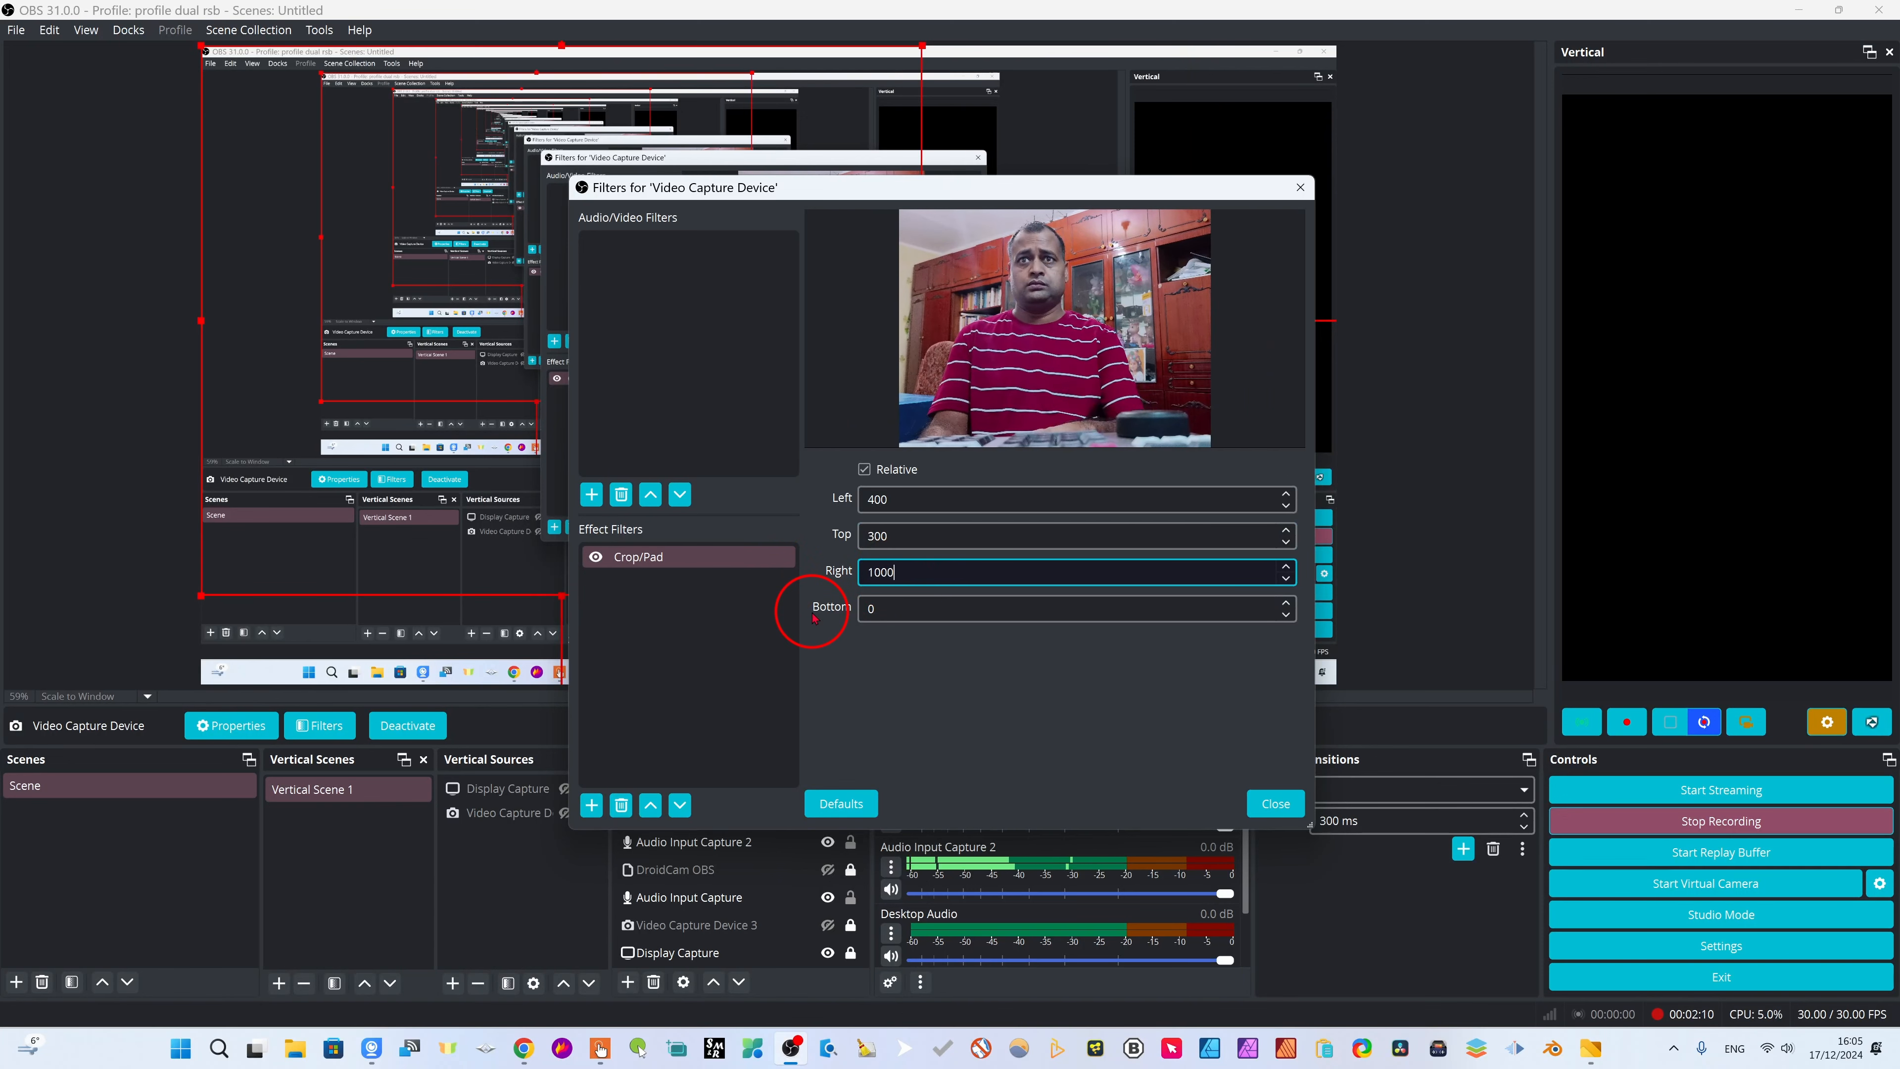
key("BackSpace")
key("BackSpace")
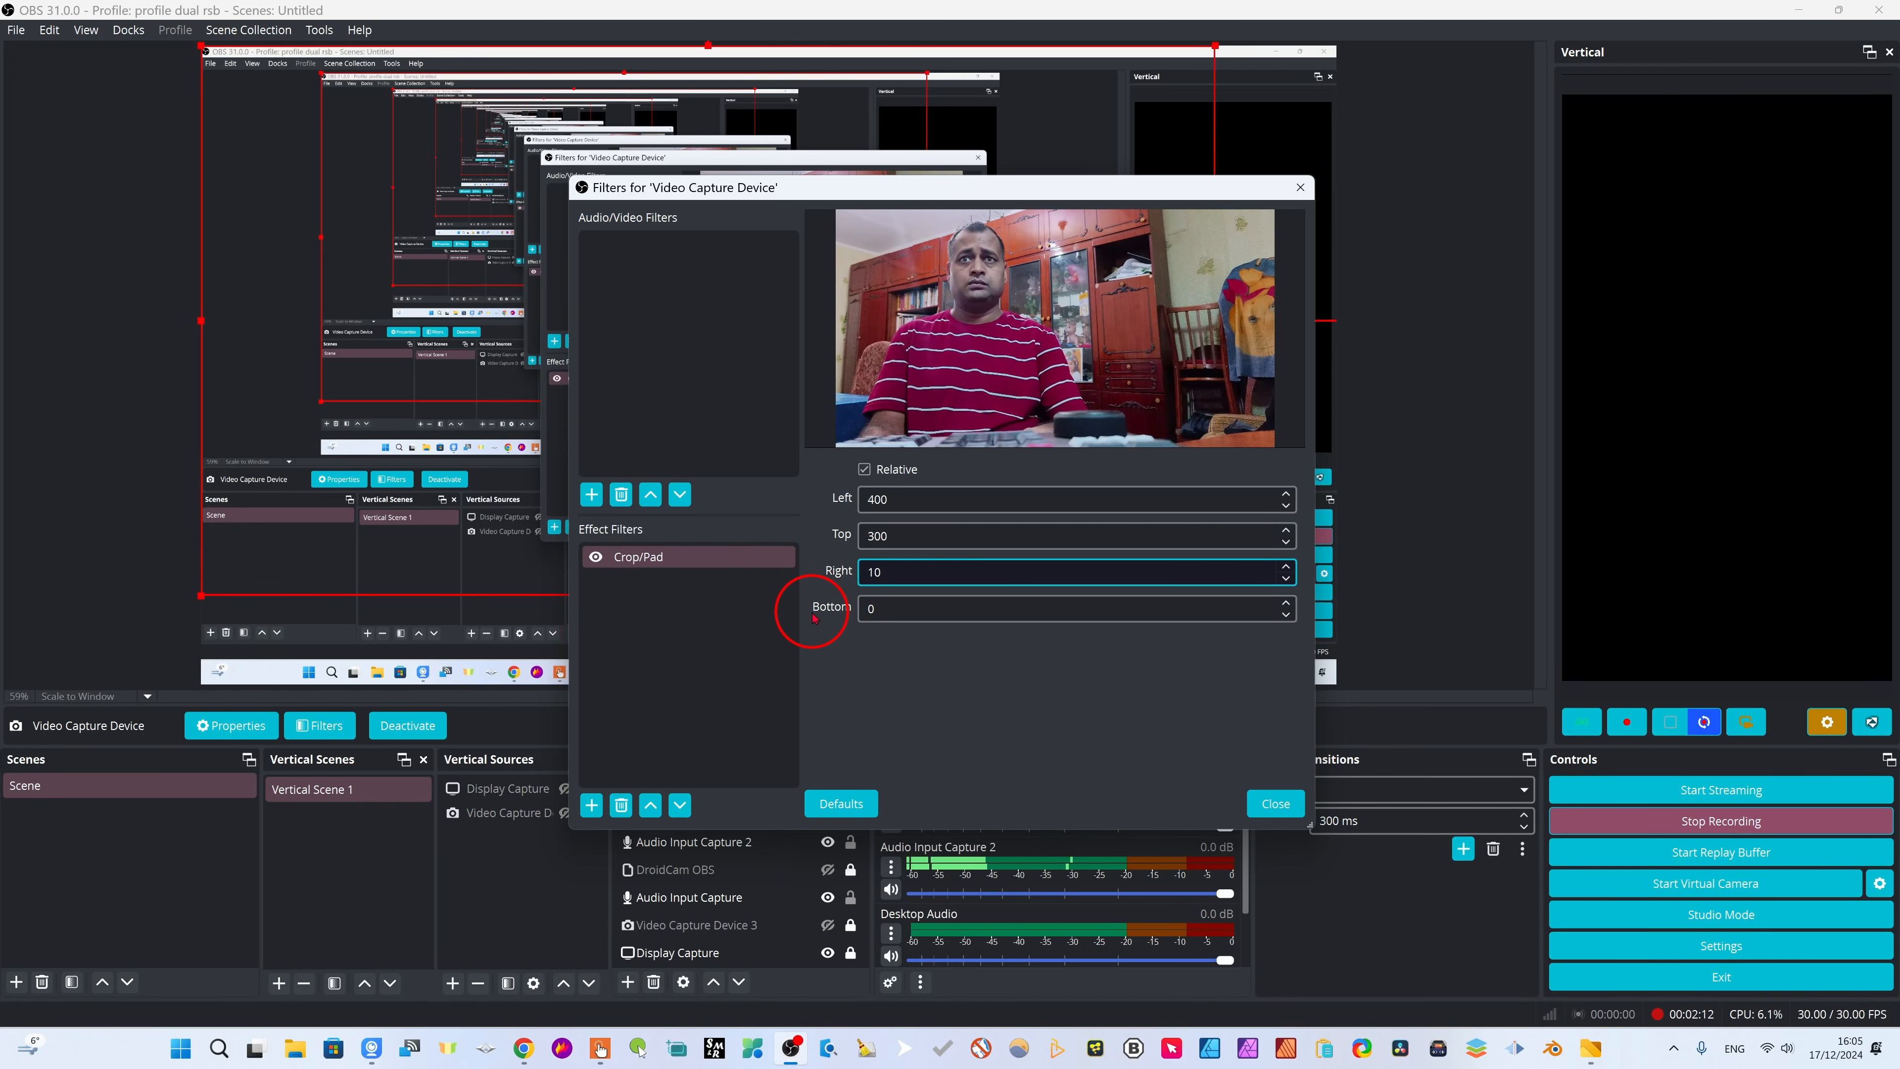
type("300")
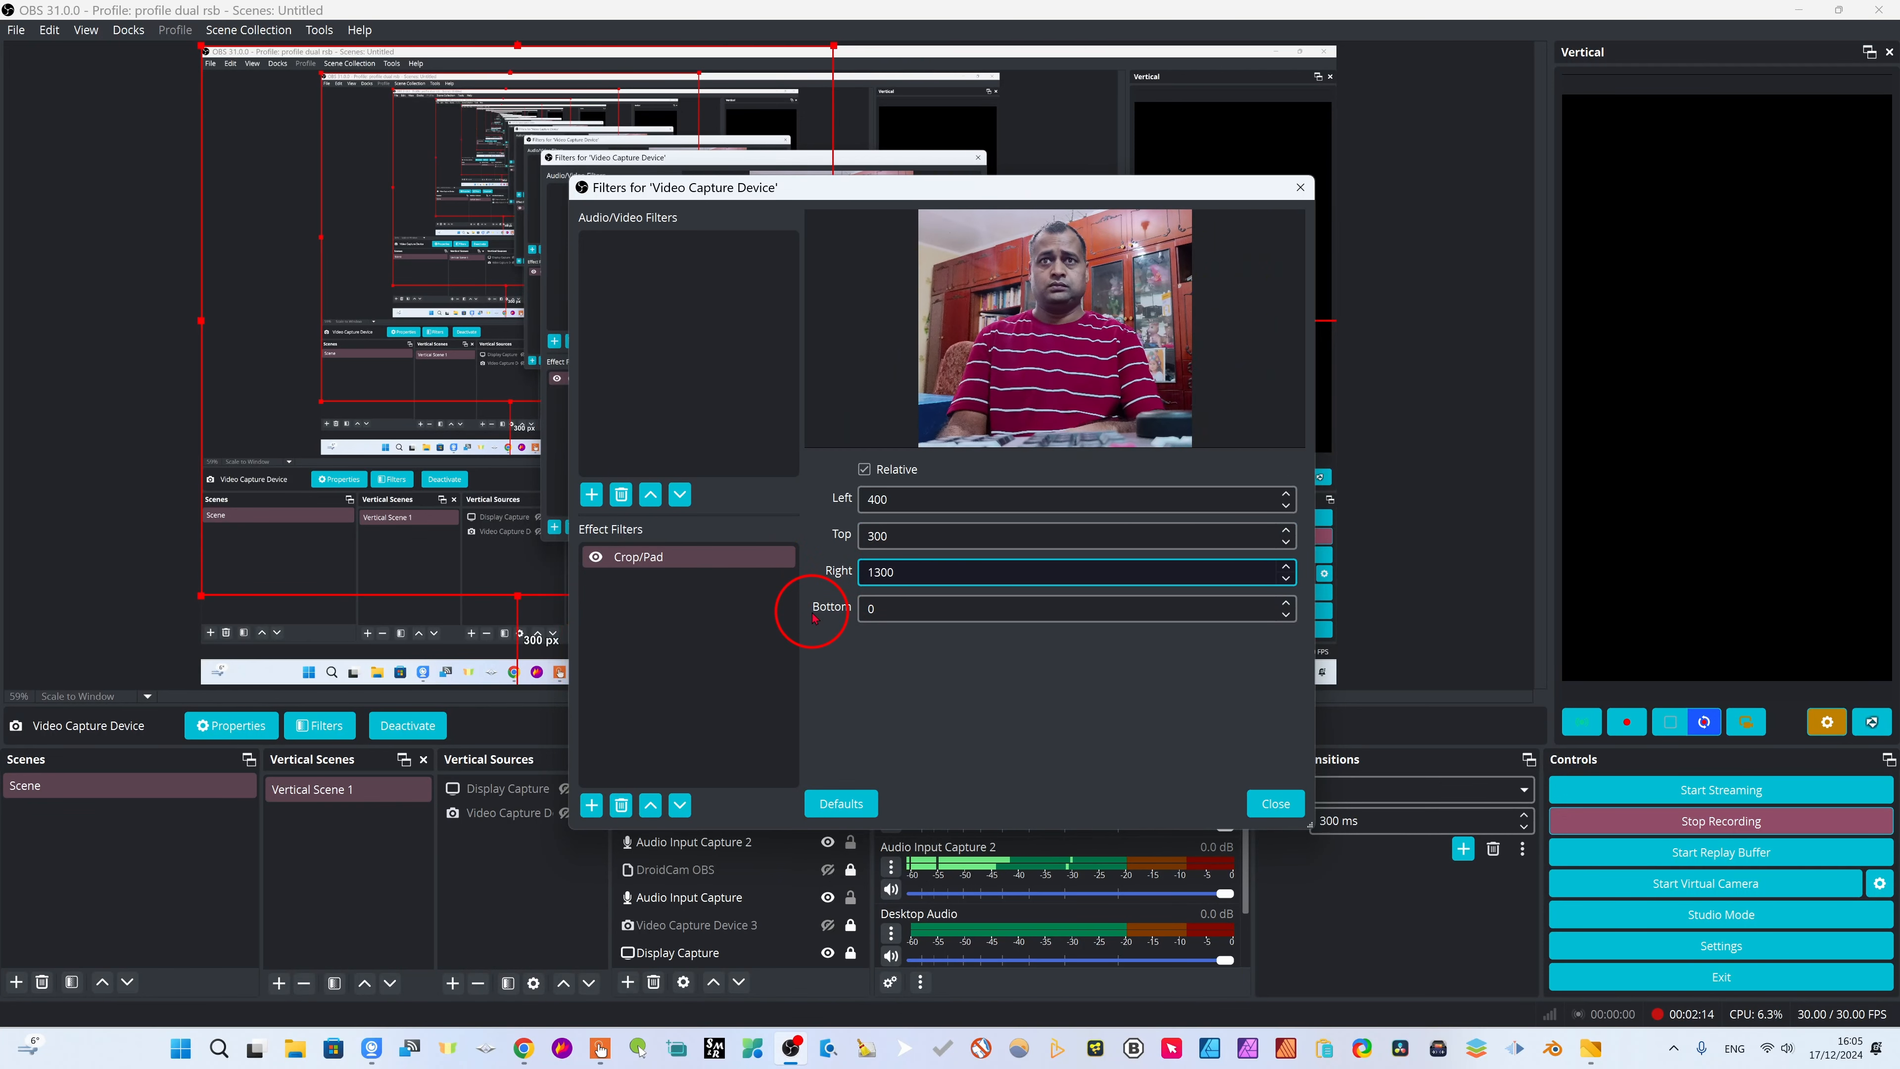
Try bottom crops of 100 and 180, set the bottom crop to 200, and close the filters dialog
left_click(871, 609)
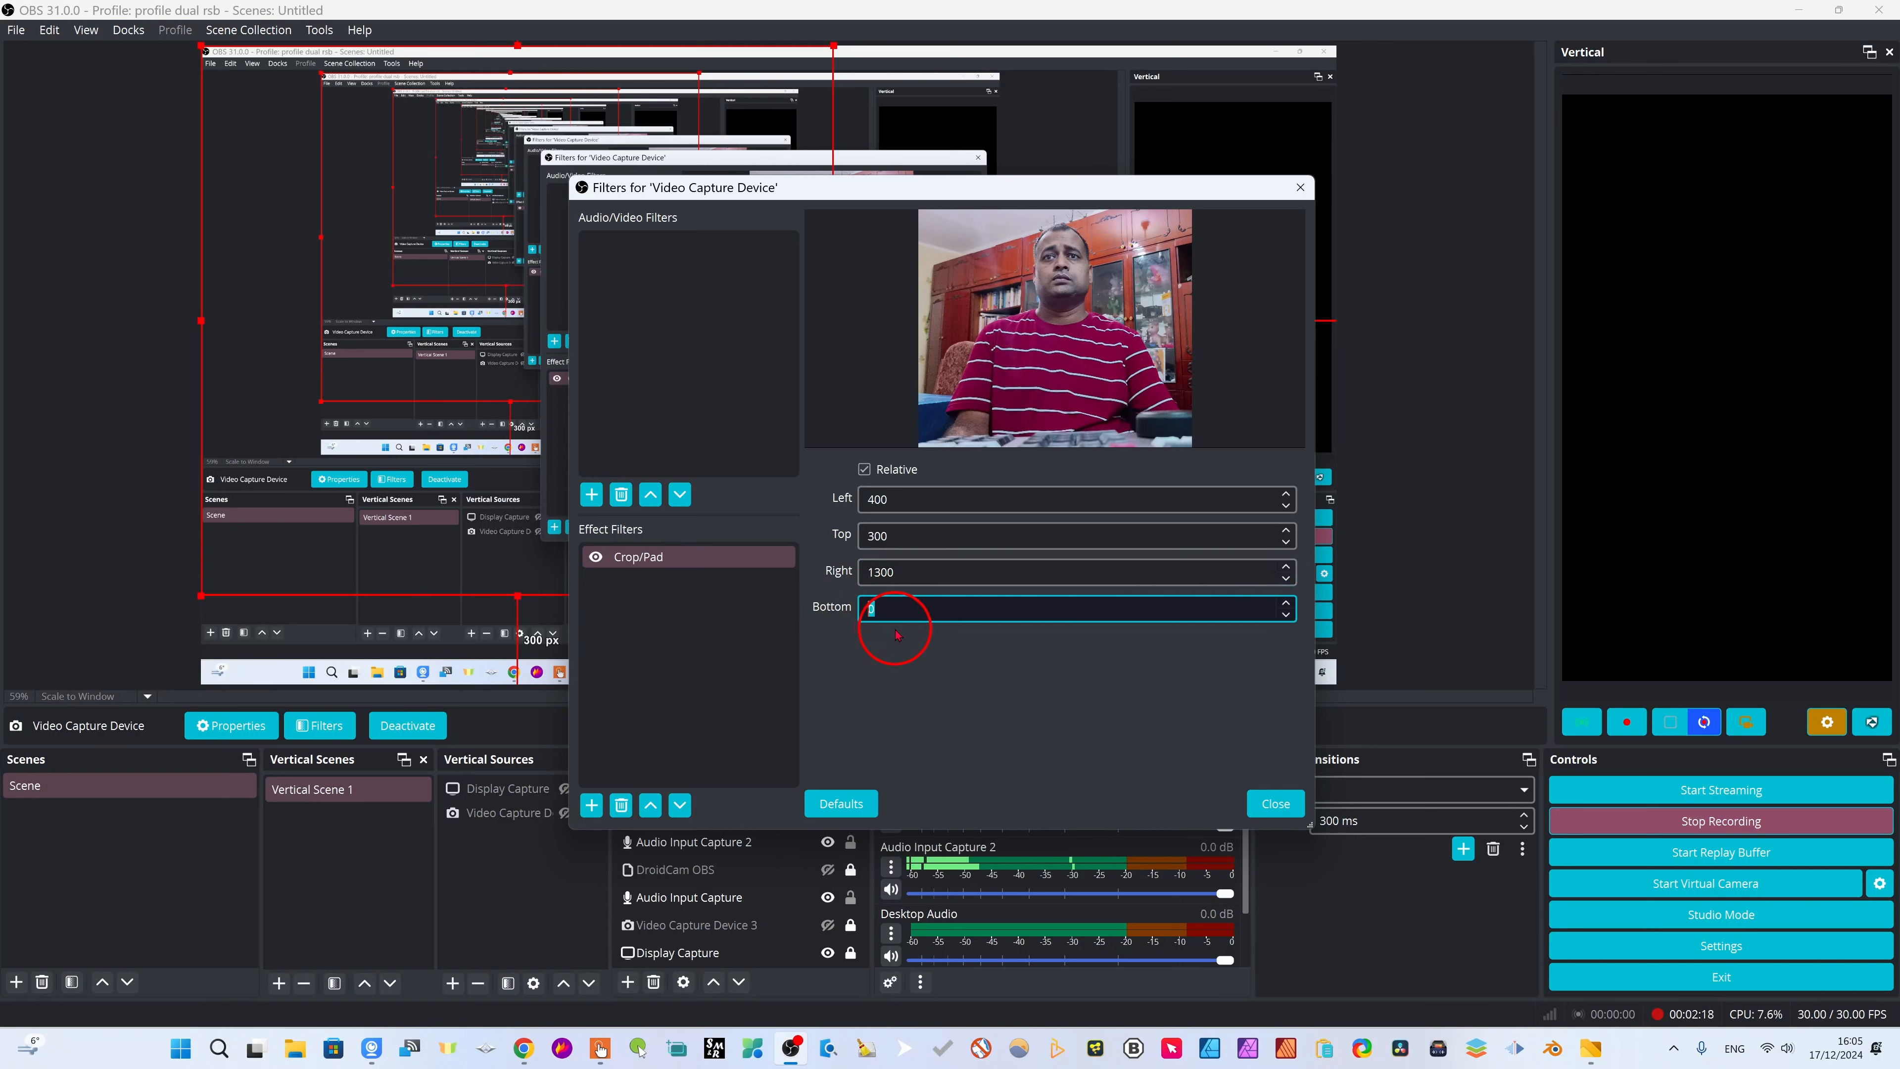
type("100")
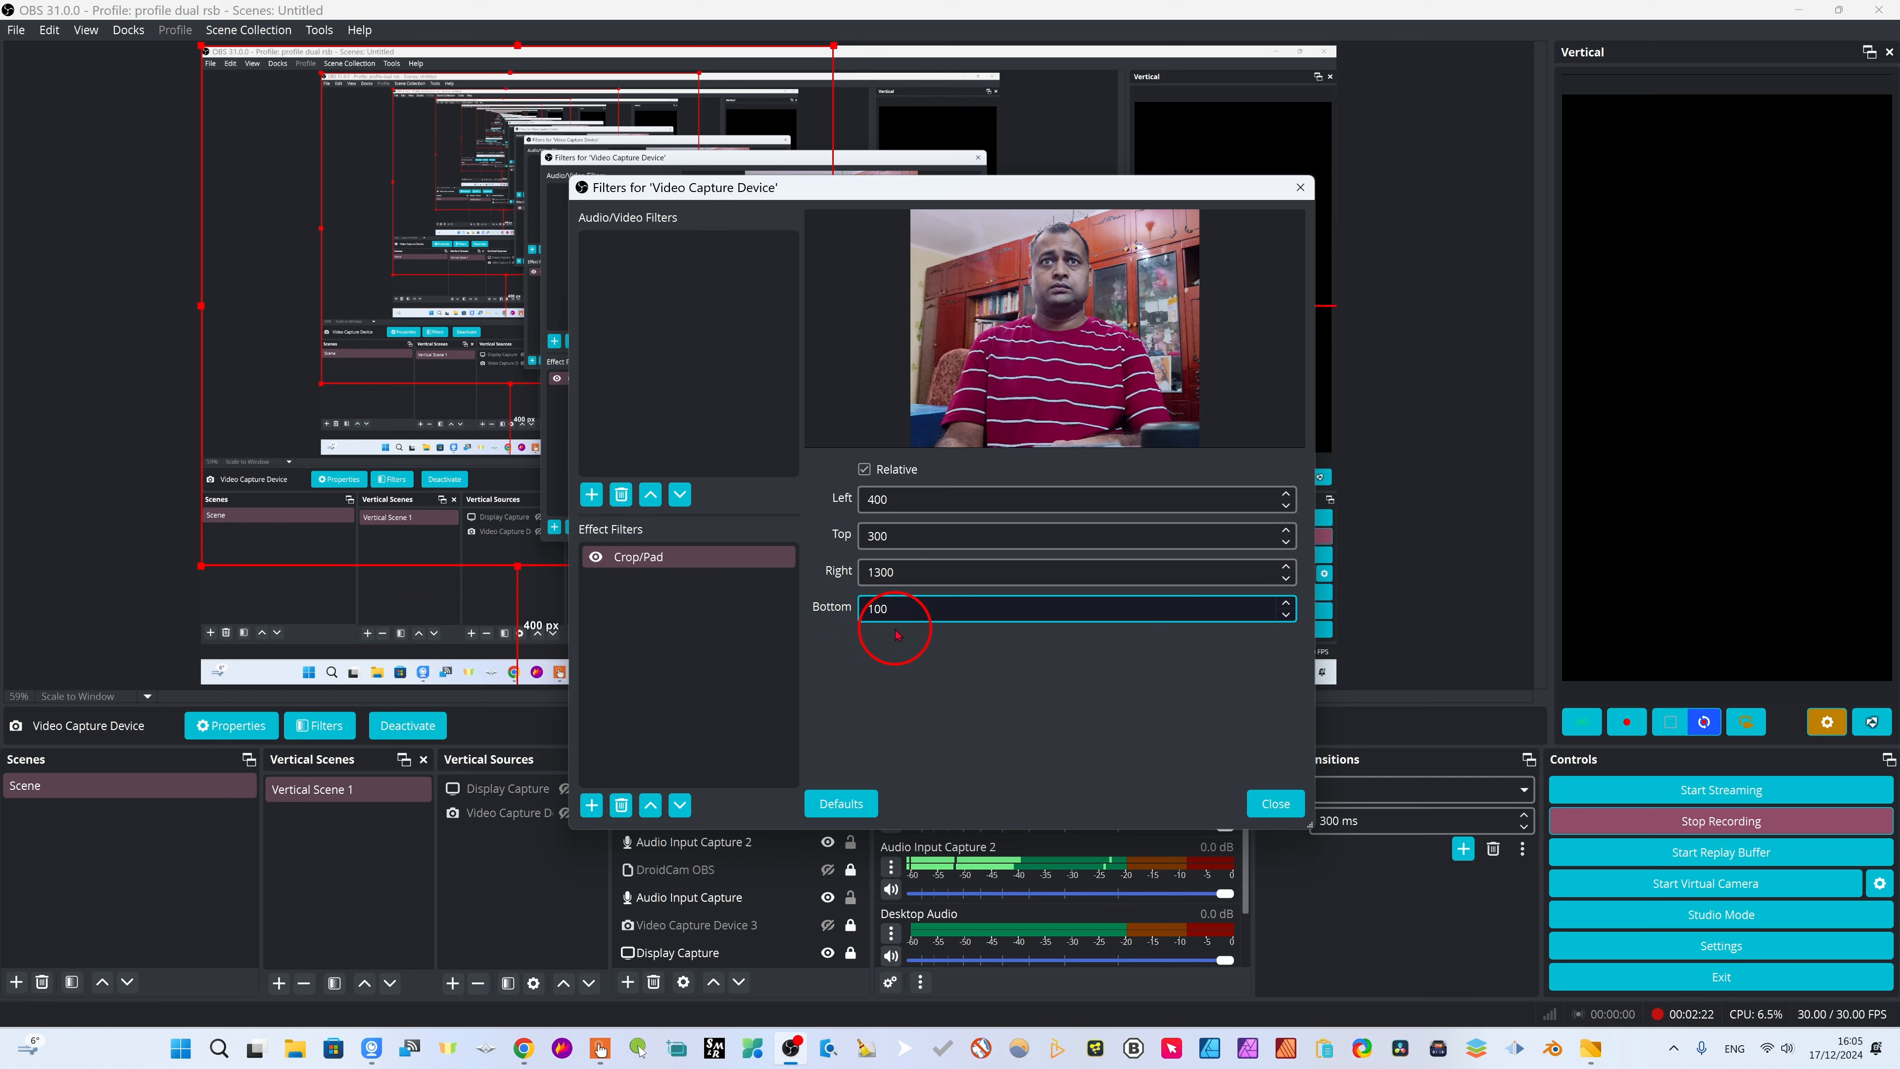
key("BackSpace")
key("BackSpace")
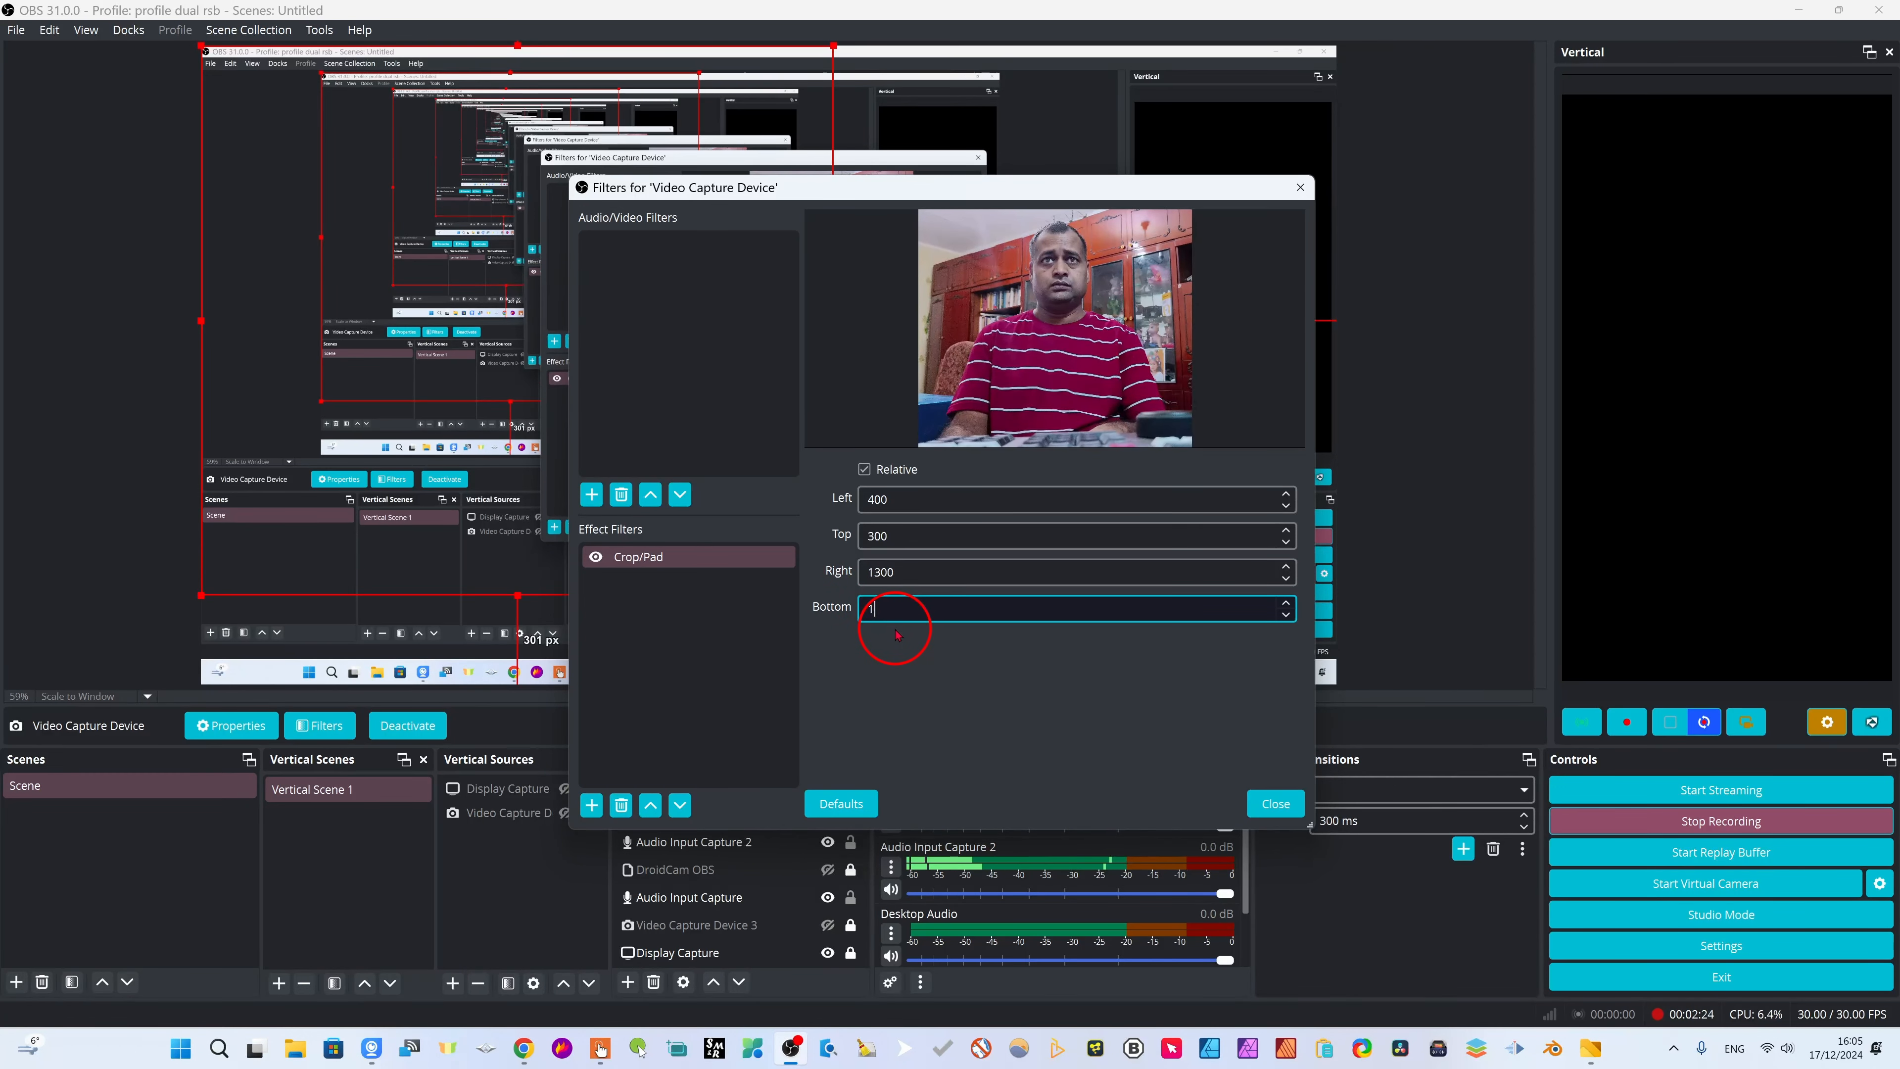
type("80")
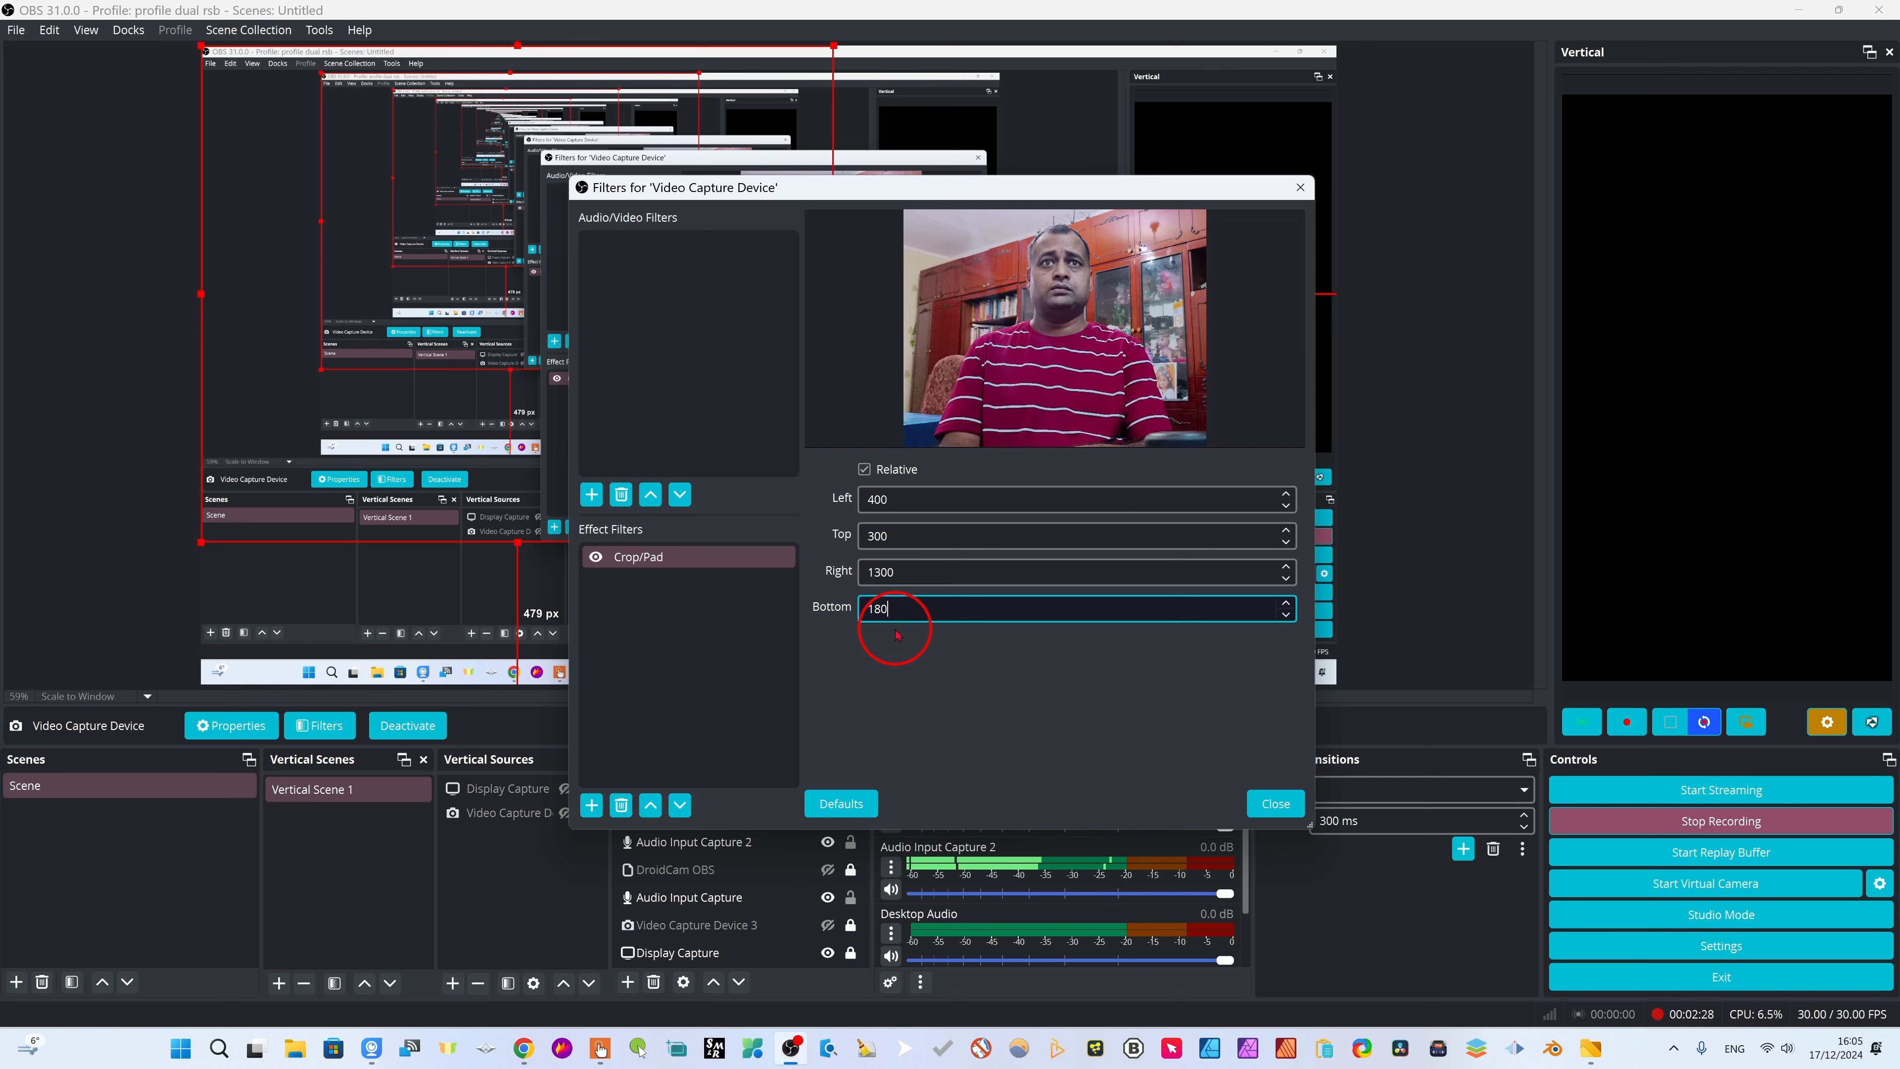
key("BackSpace")
key("BackSpace")
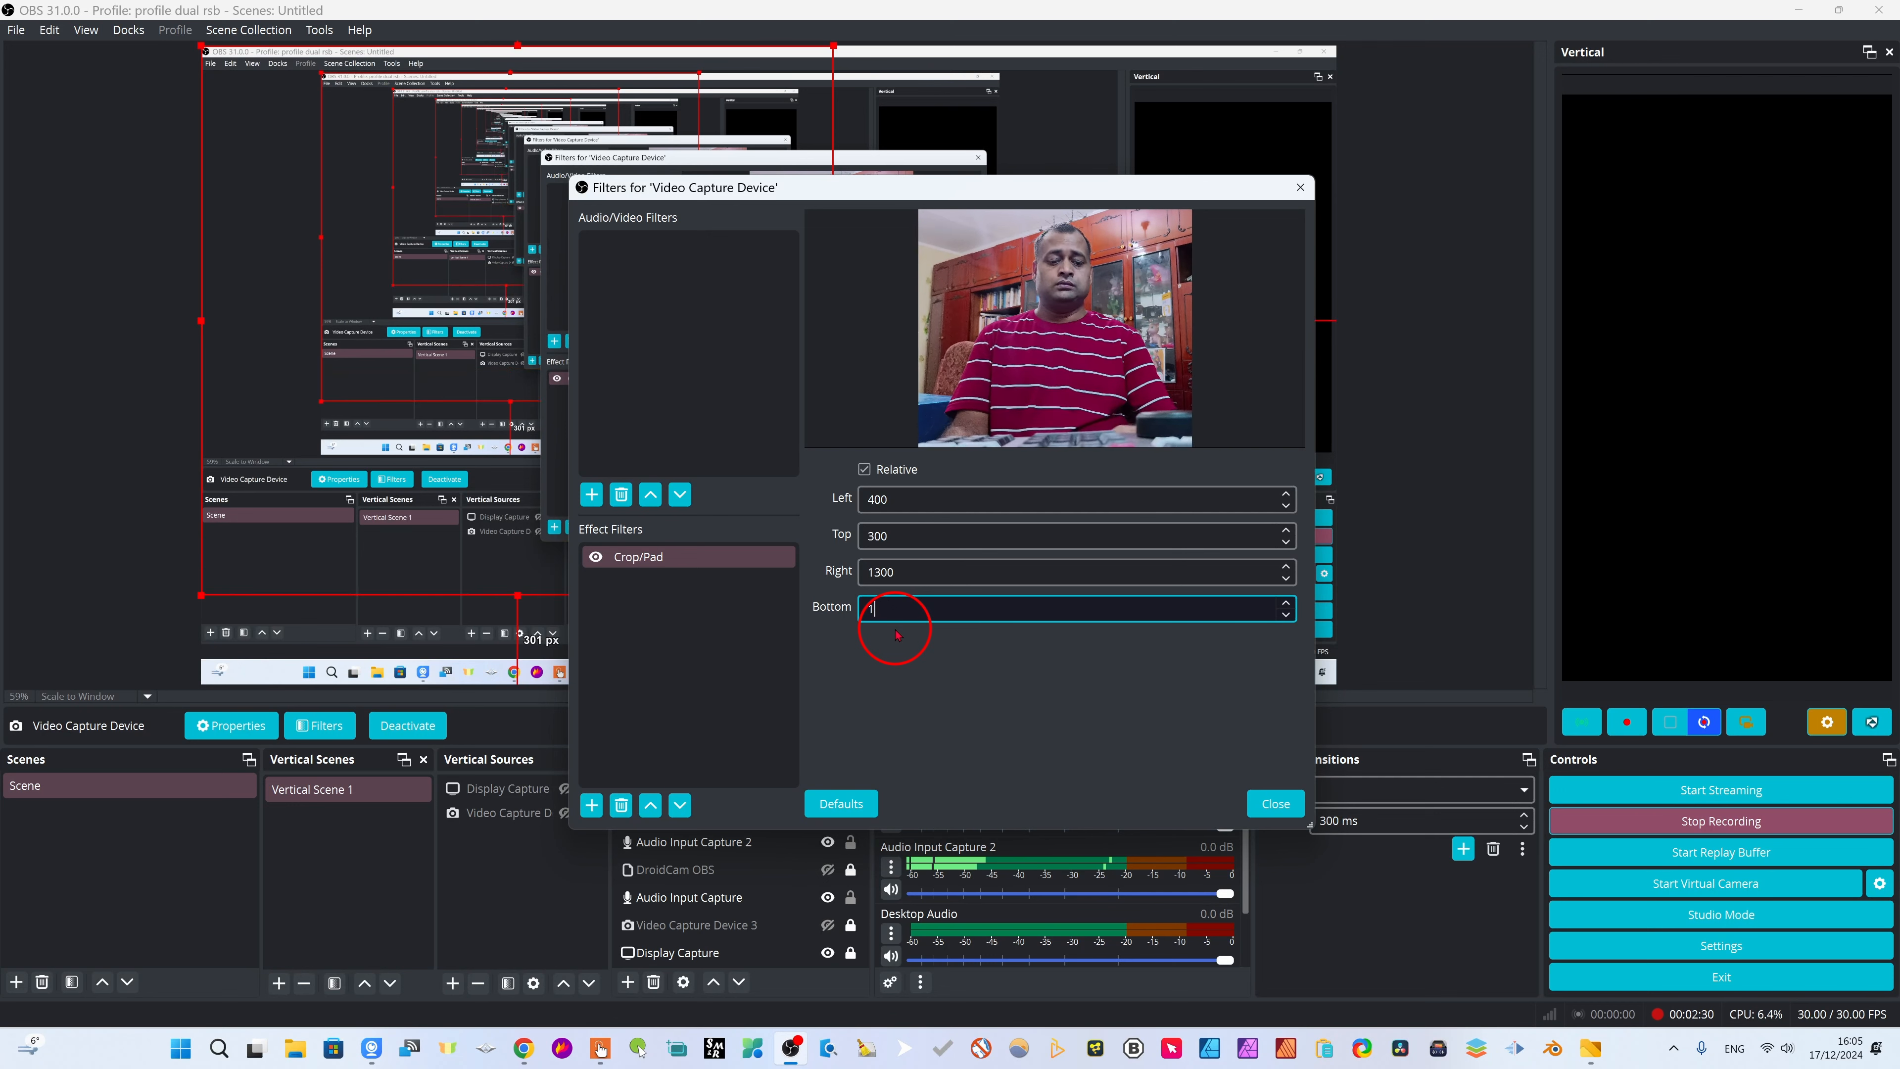
type("200")
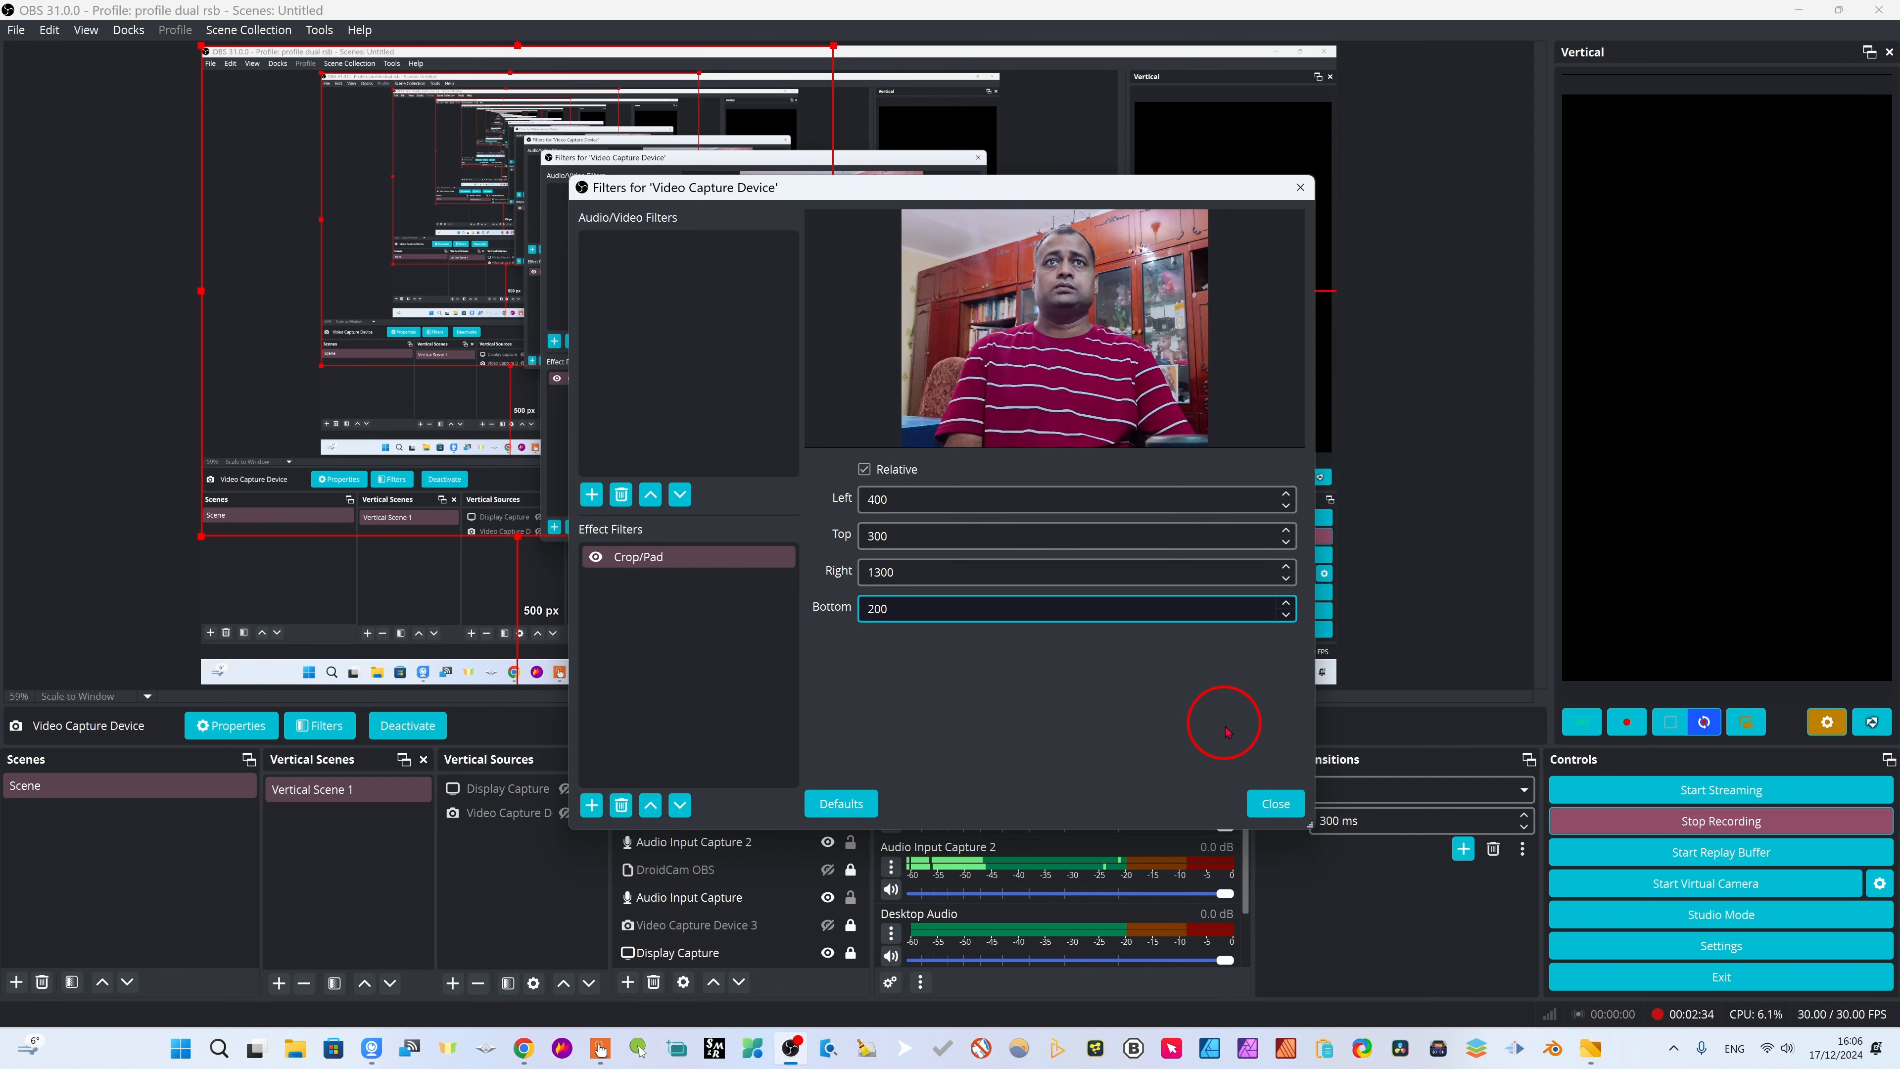
left_click(1274, 800)
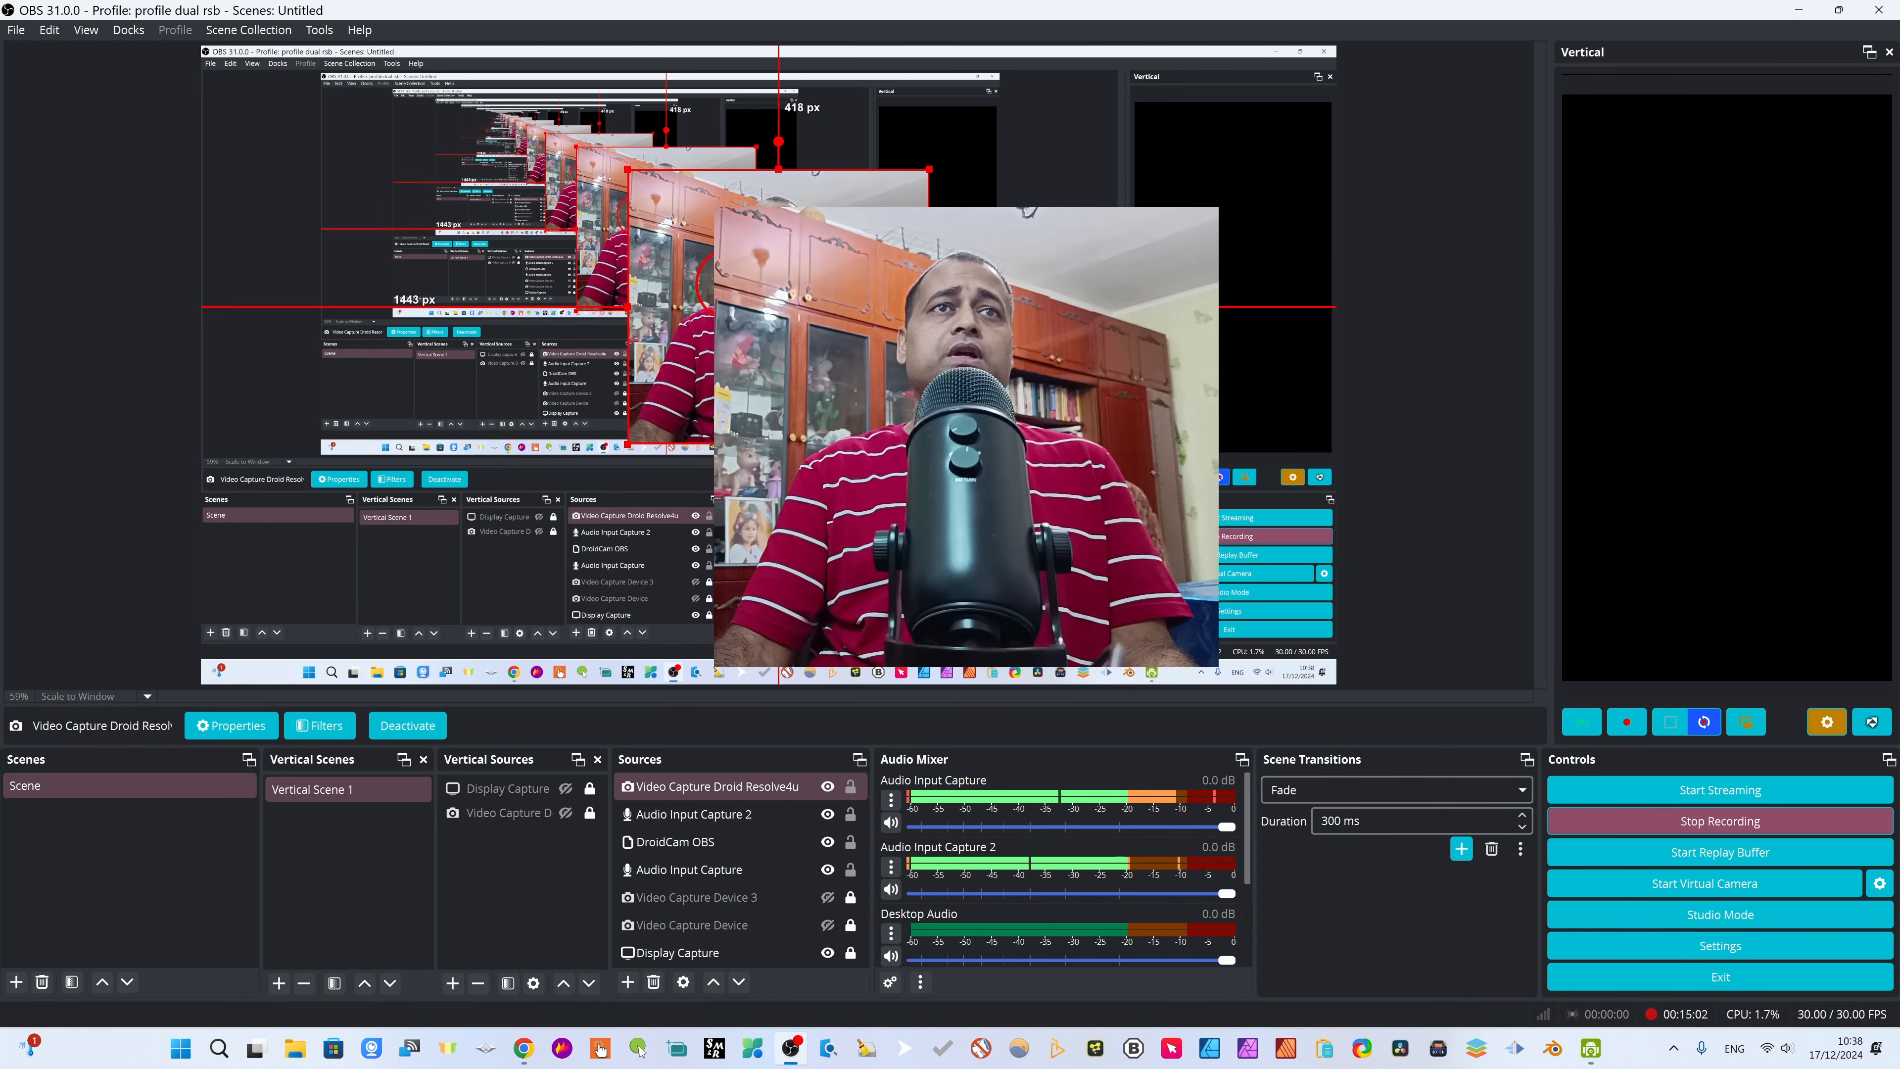
Enlarge and reposition the Video Capture Droid Resolve4u image on the canvas, about 1654 px from its left edge and 163 px from its top
left_click_drag(737, 285, 1130, 517)
left_click_drag(1019, 398, 763, 443)
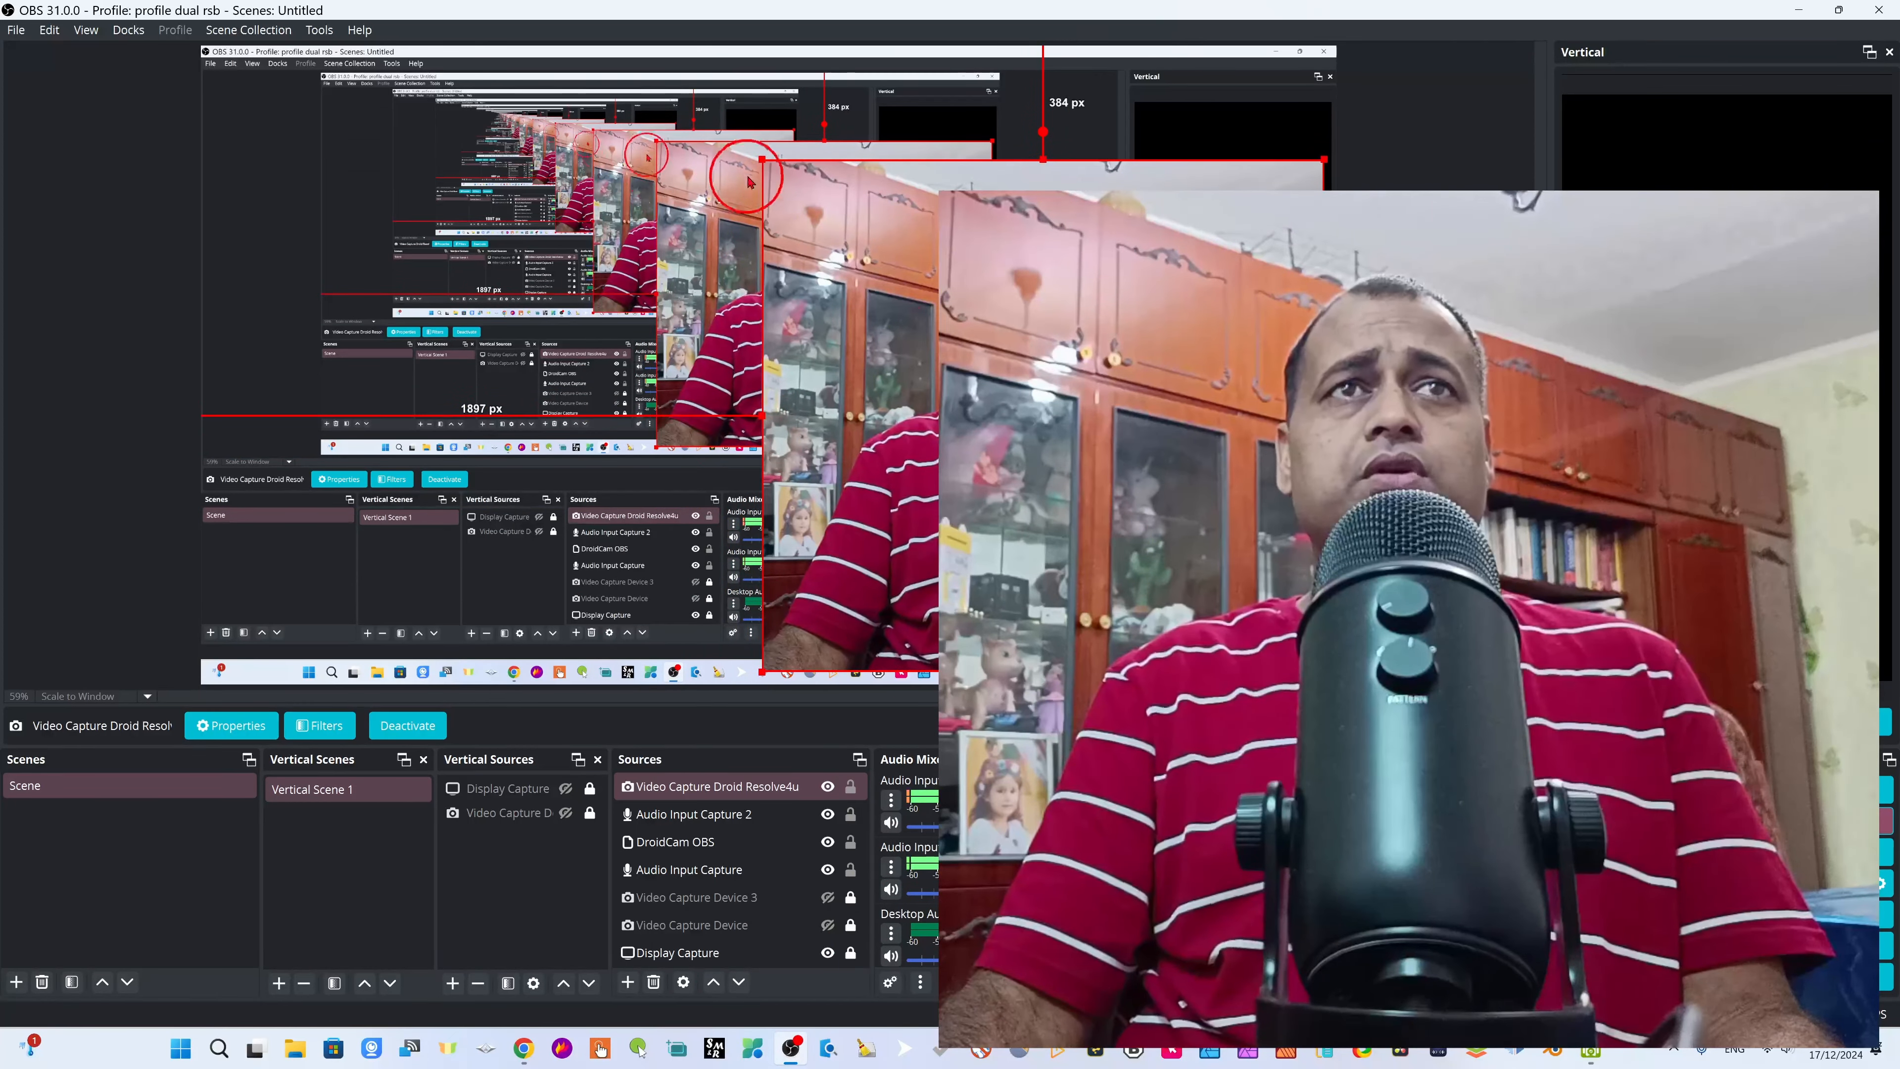
left_click_drag(763, 157, 689, 139)
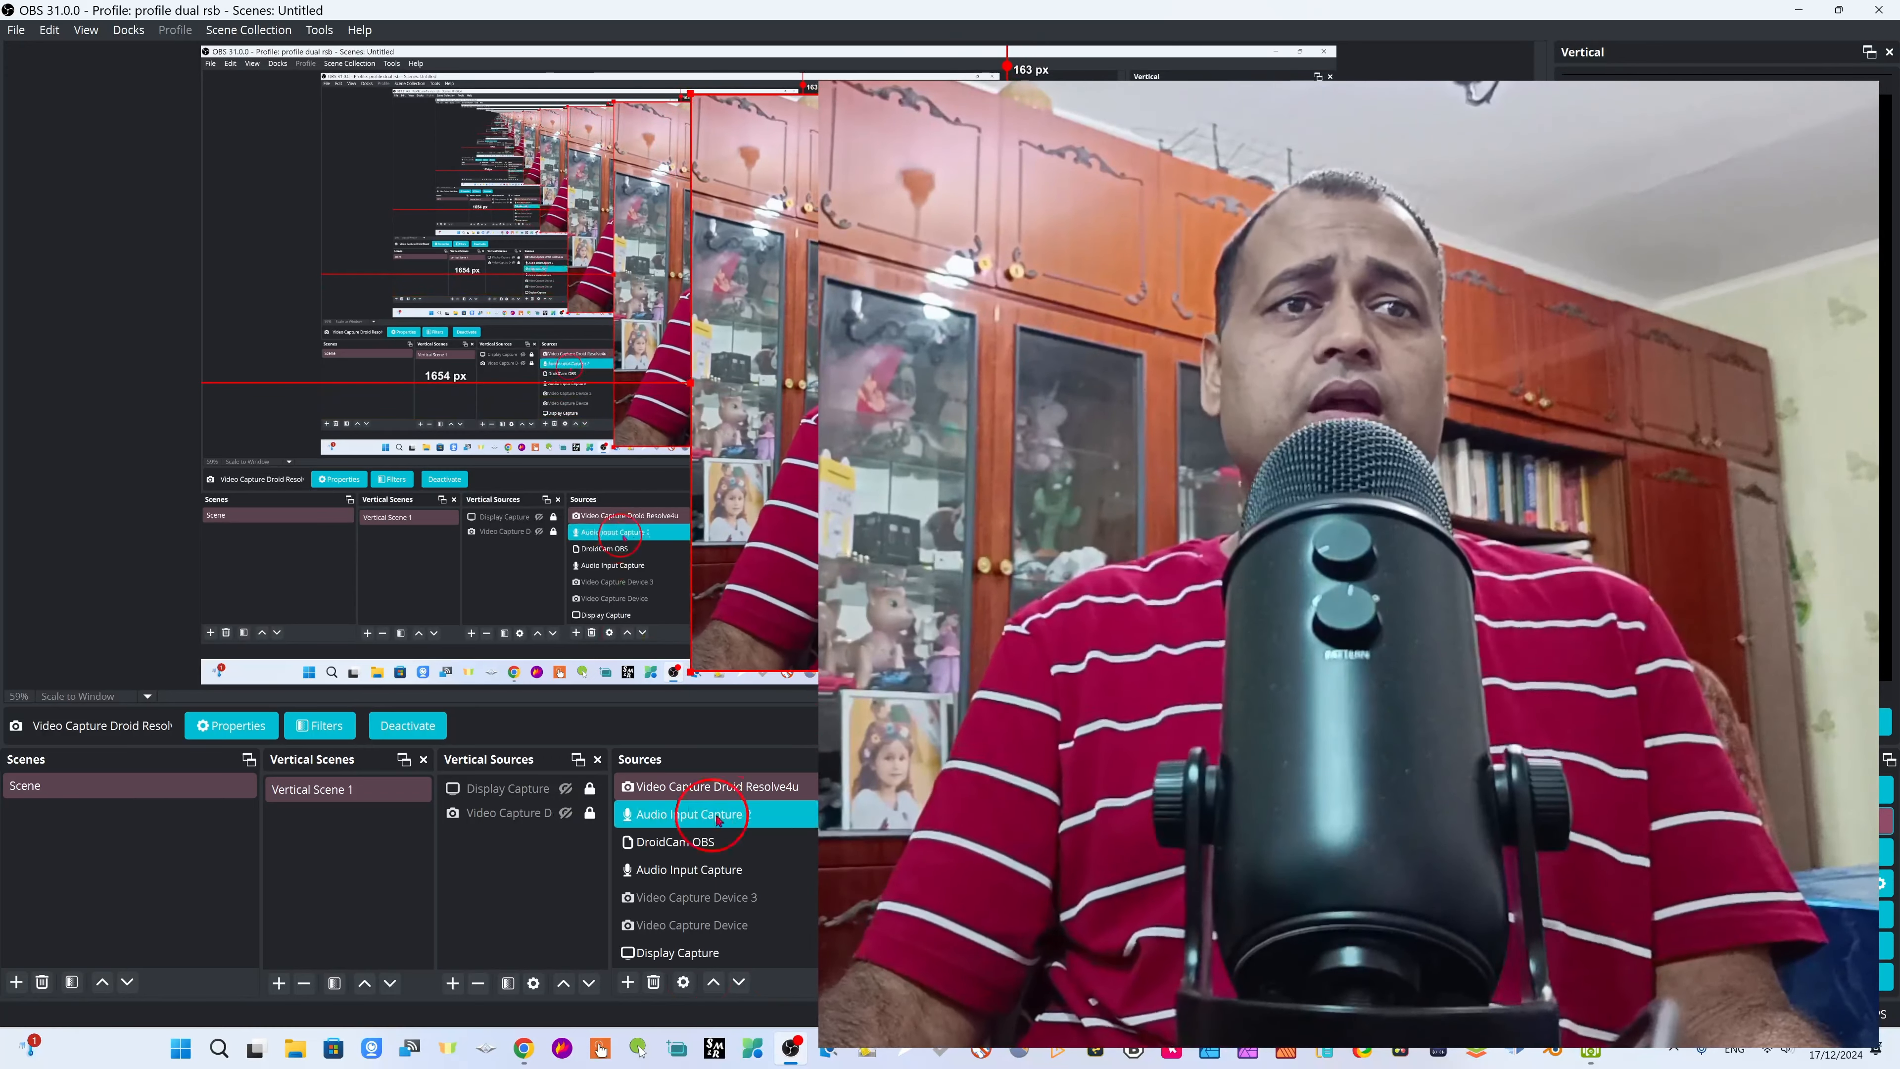
Lock the Video Capture Droid Resolve4u source
left_click(717, 898)
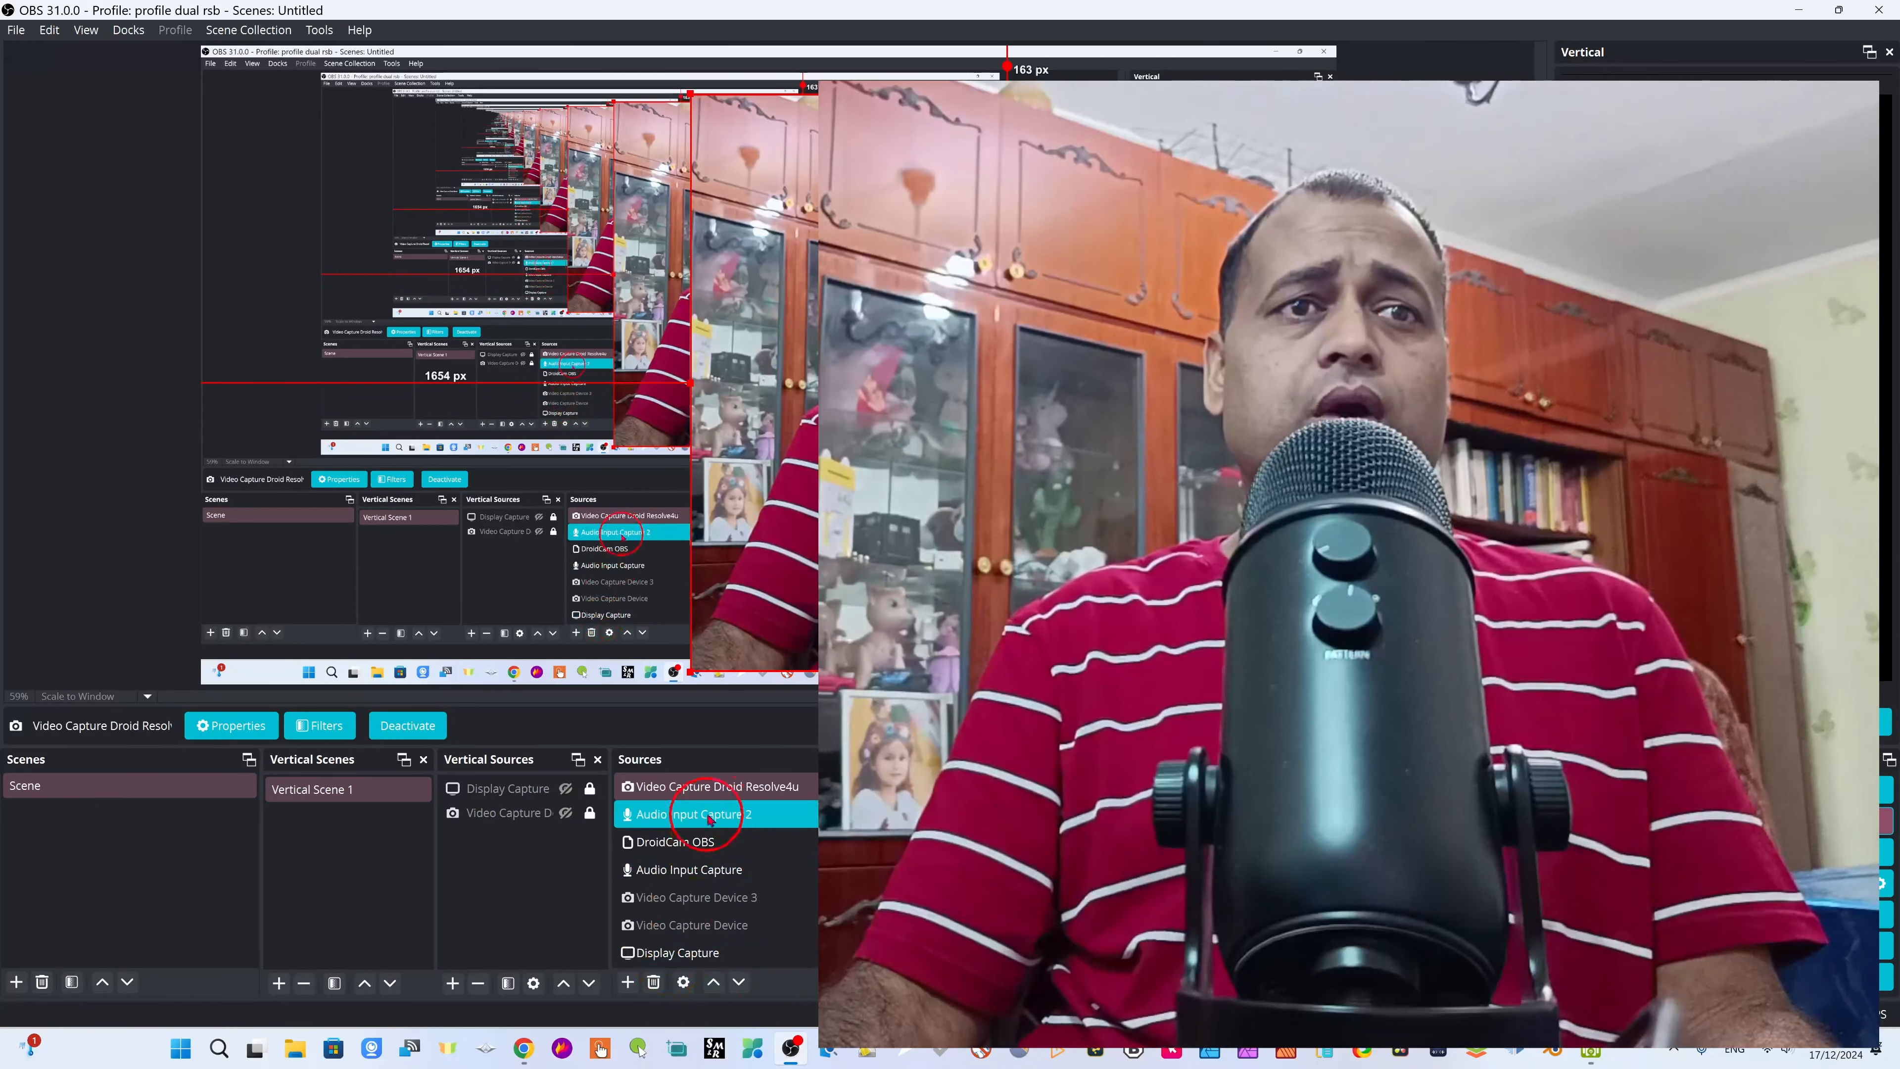
left_click(780, 787)
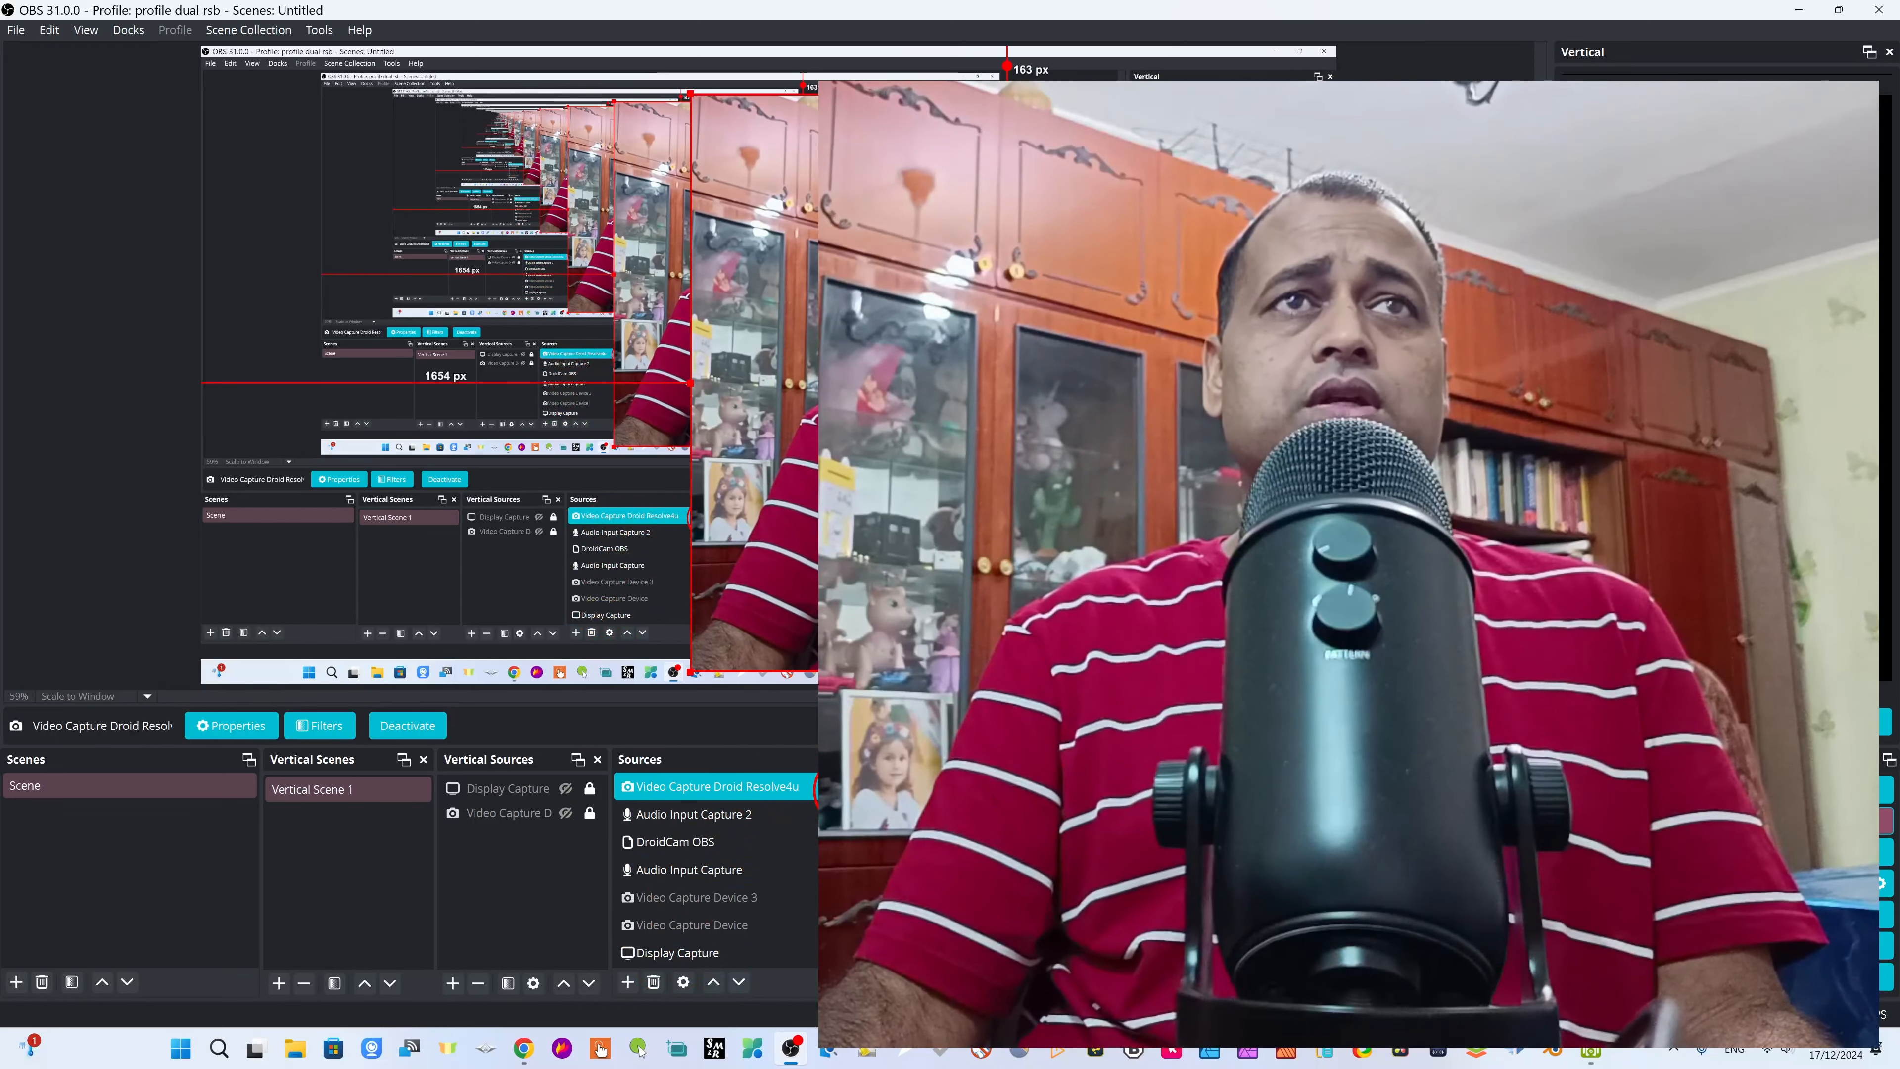
left_click(876, 788)
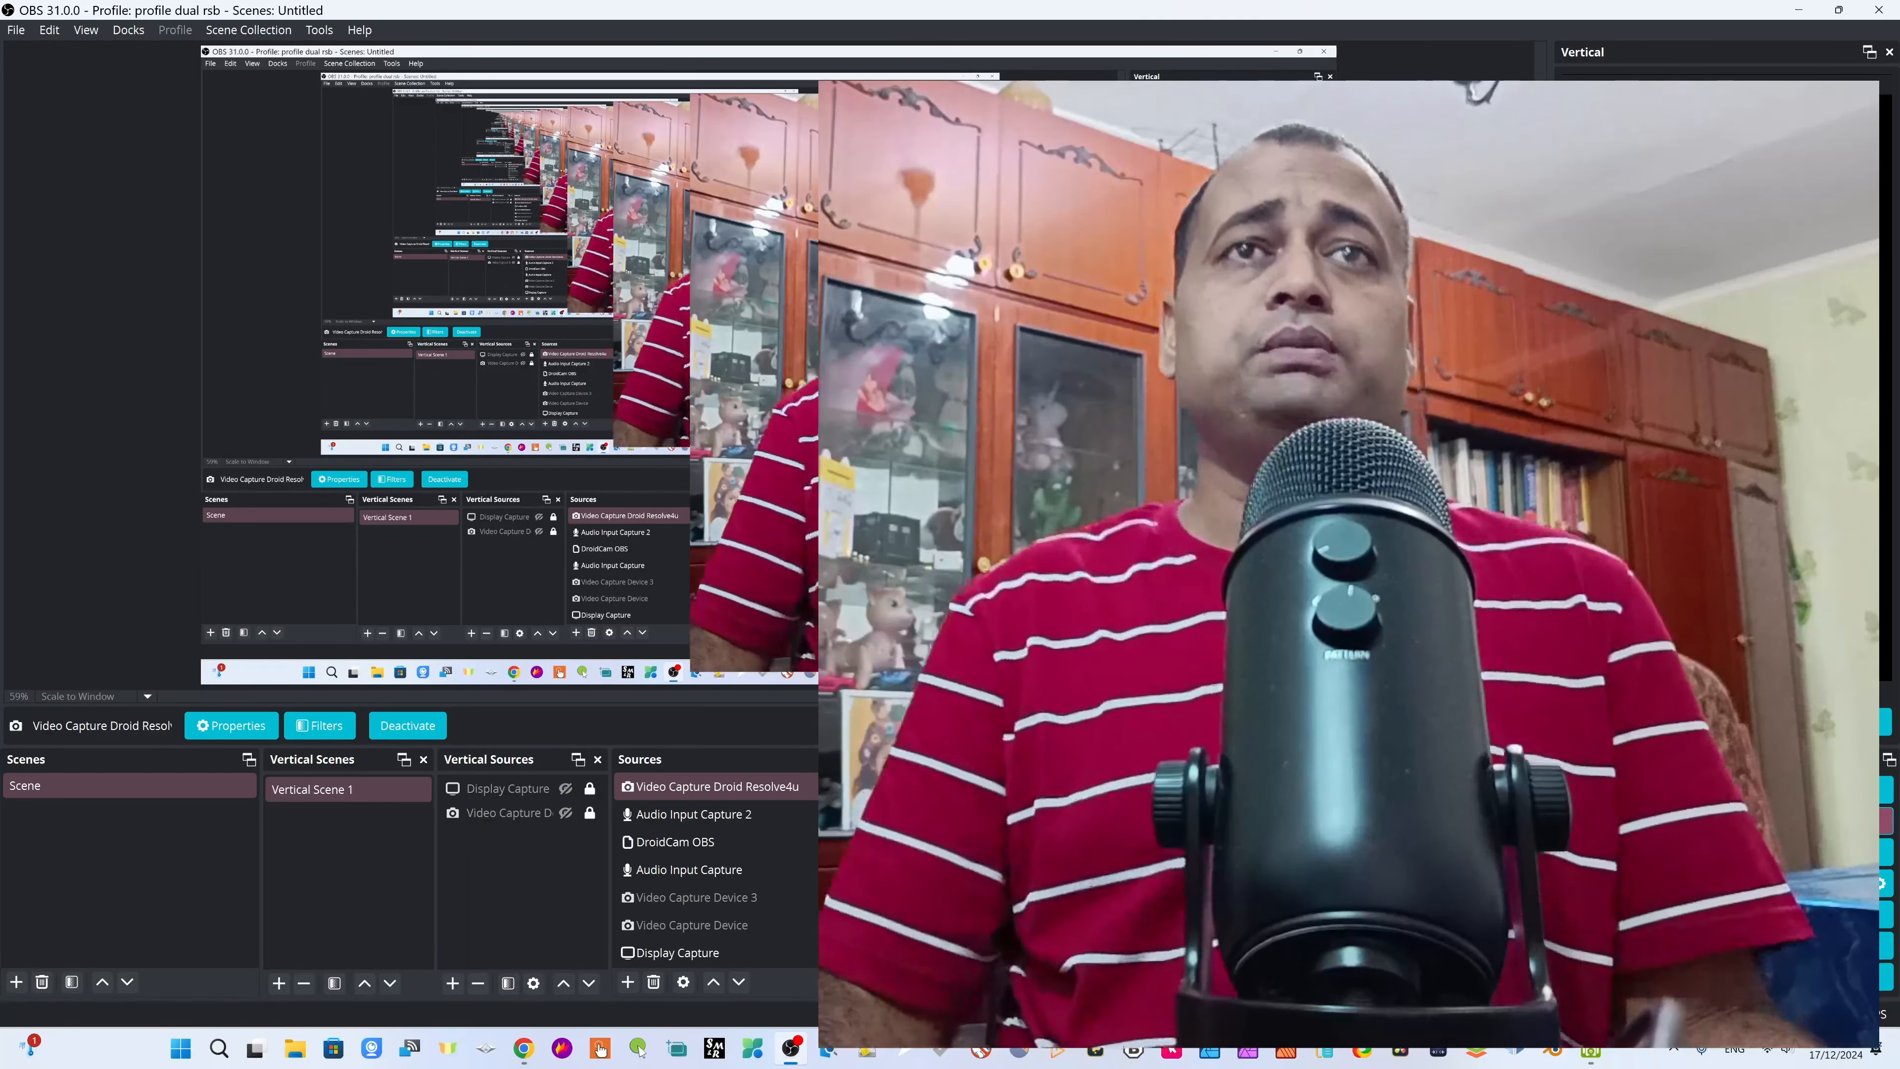
left_click(832, 785)
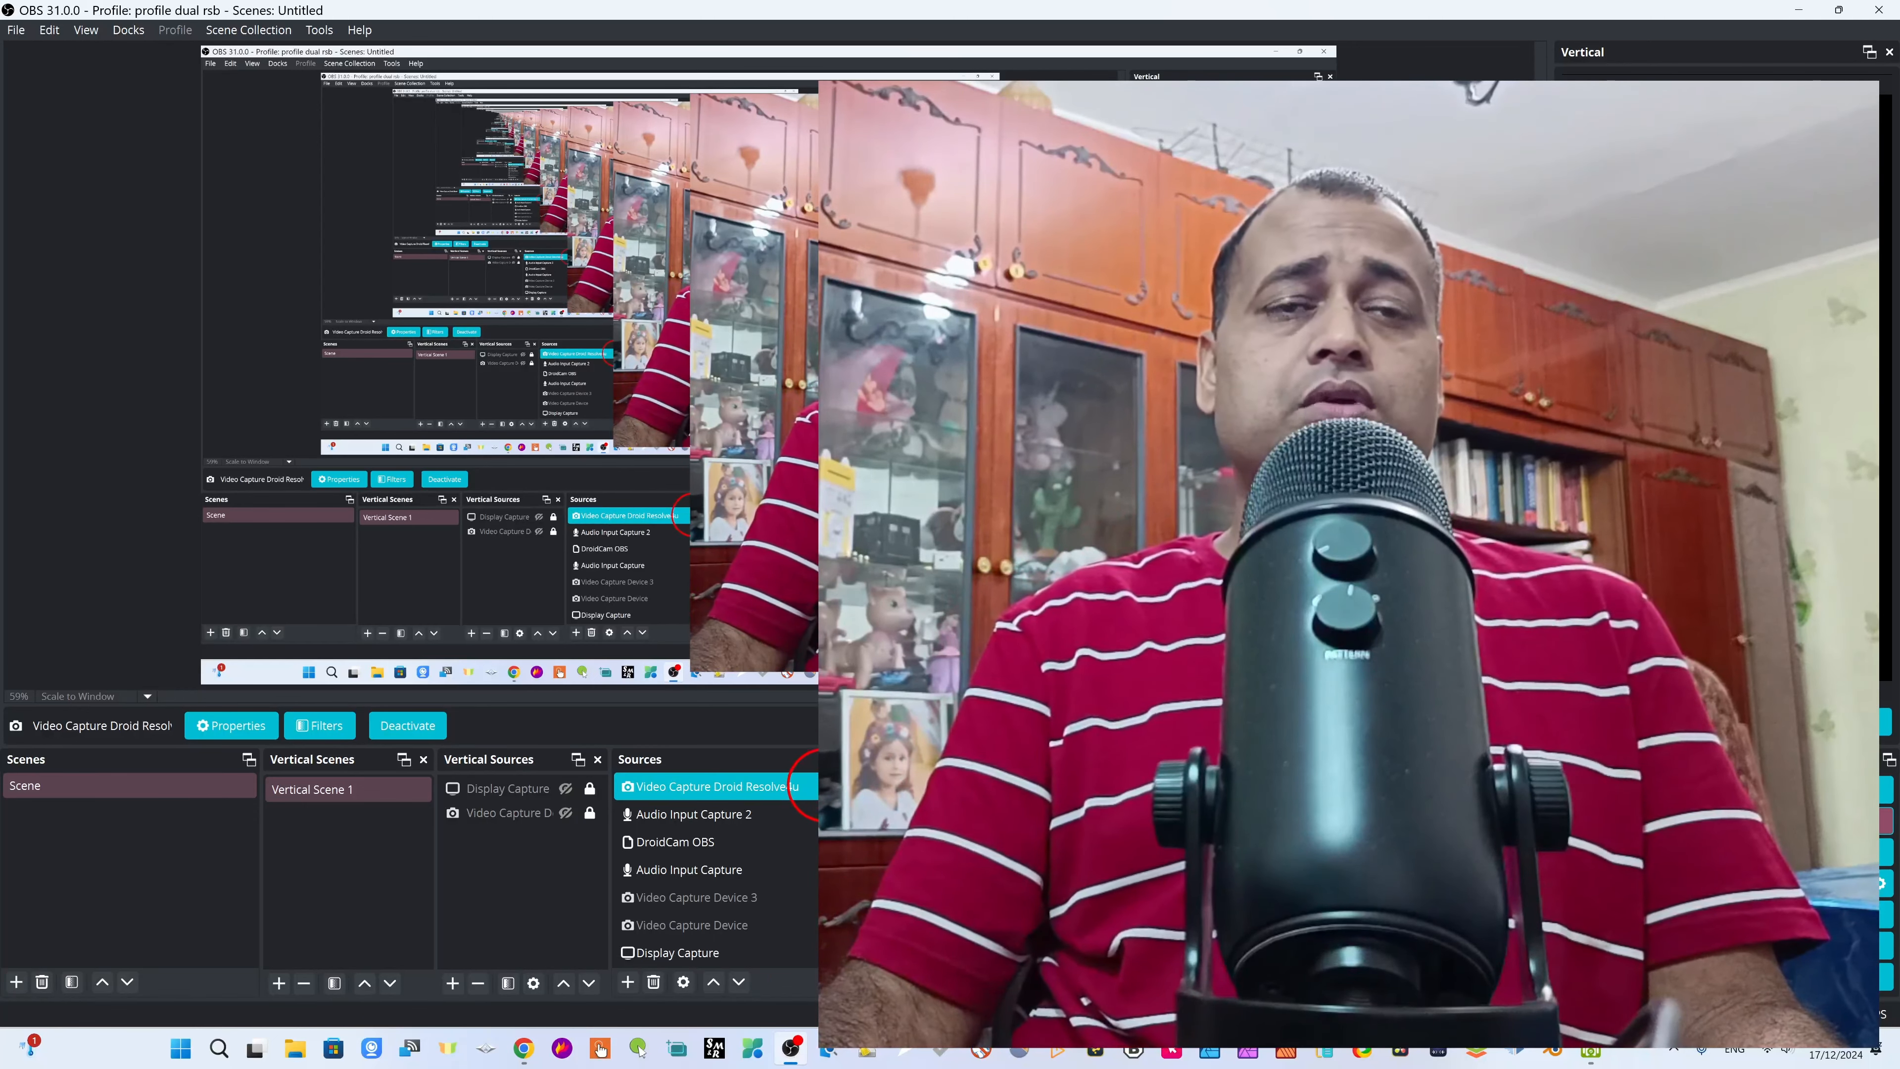
Hide the Video Capture Droid Resolve4u source and make it visible again
left_click(827, 787)
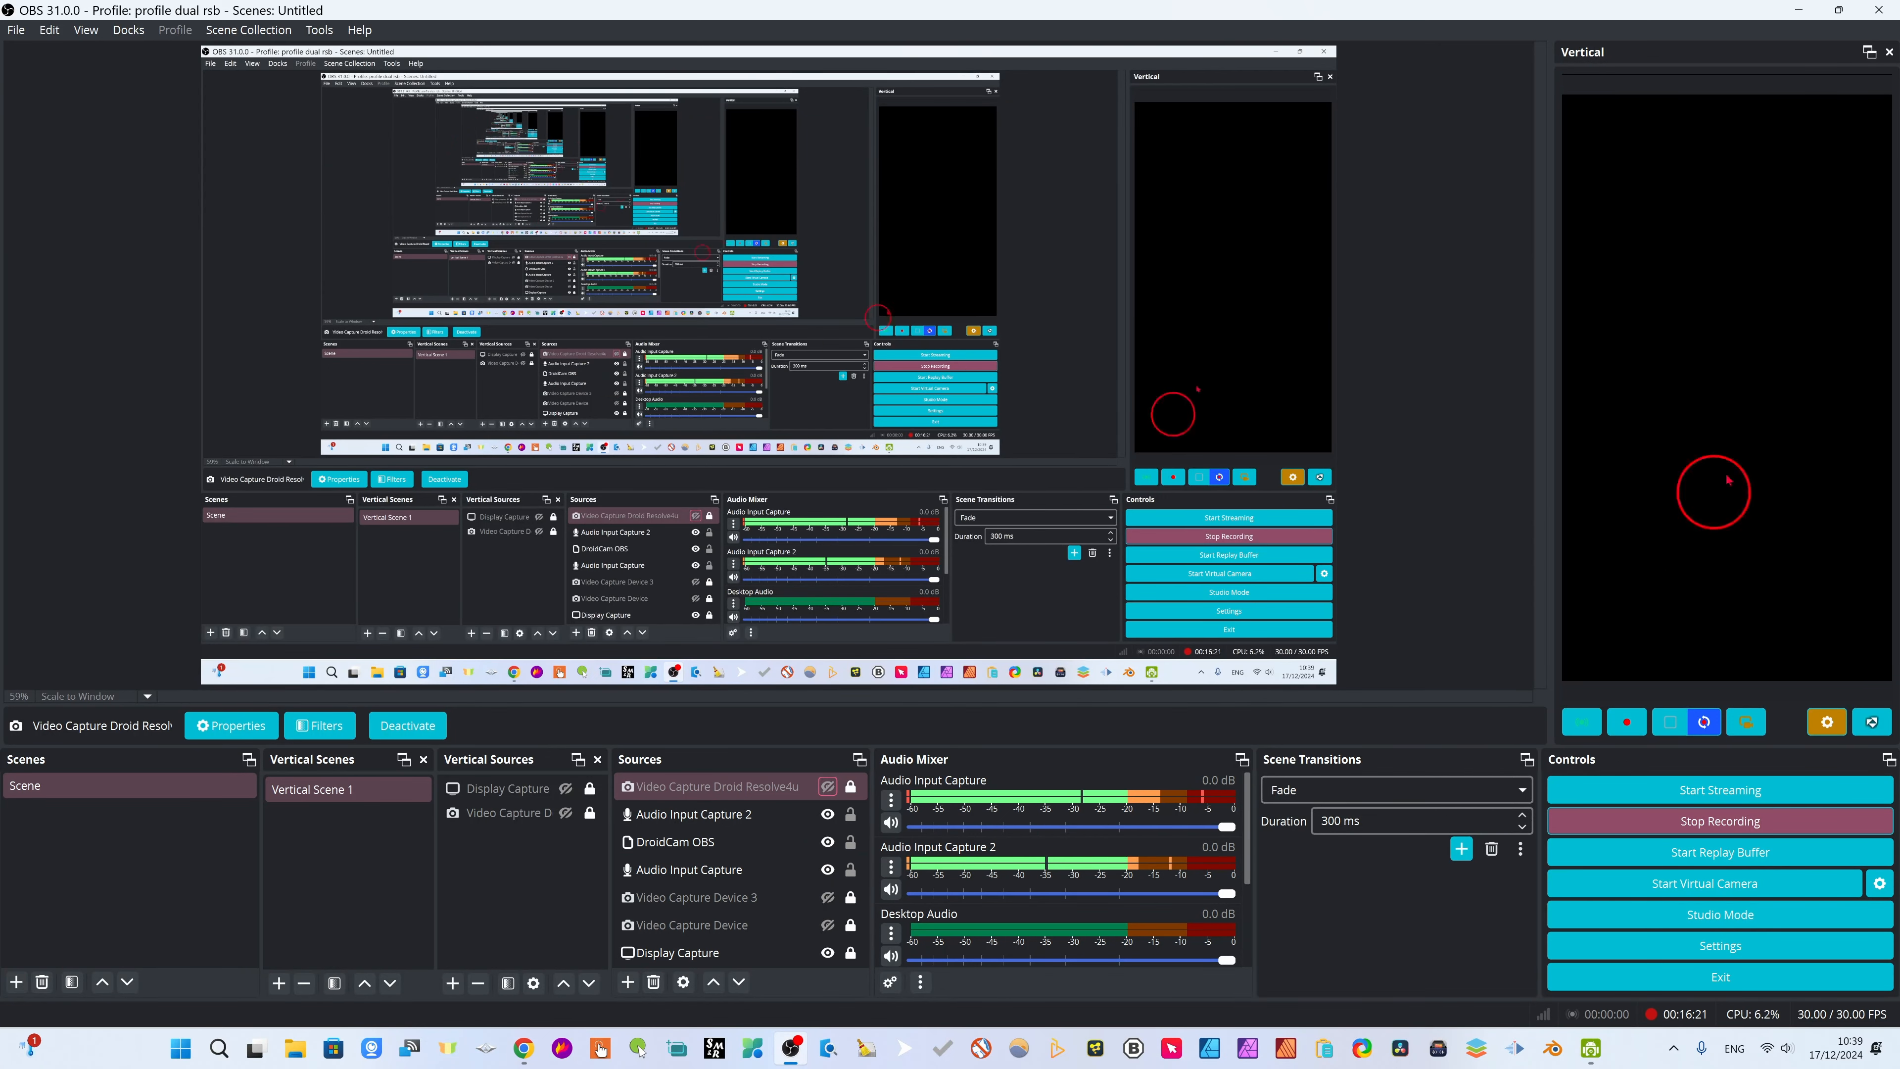
left_click(808, 787)
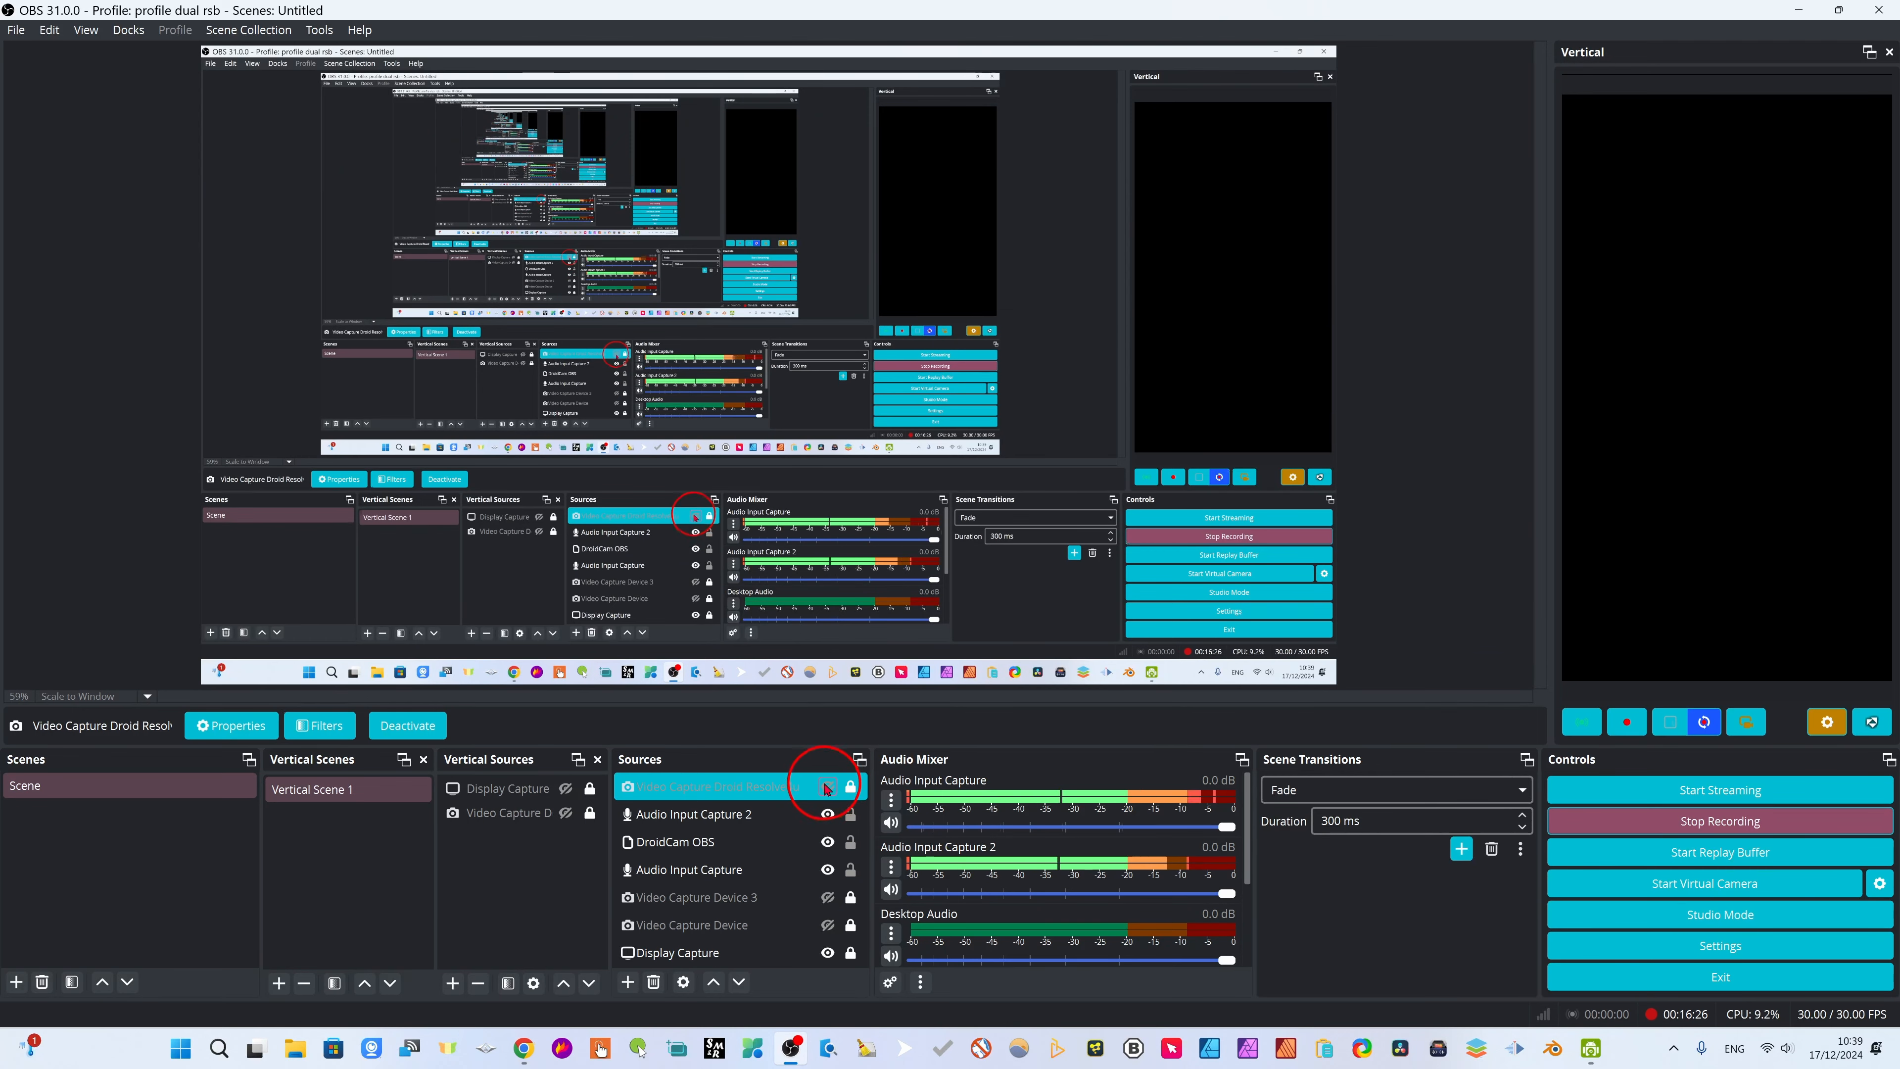
left_click(827, 787)
left_click(828, 787)
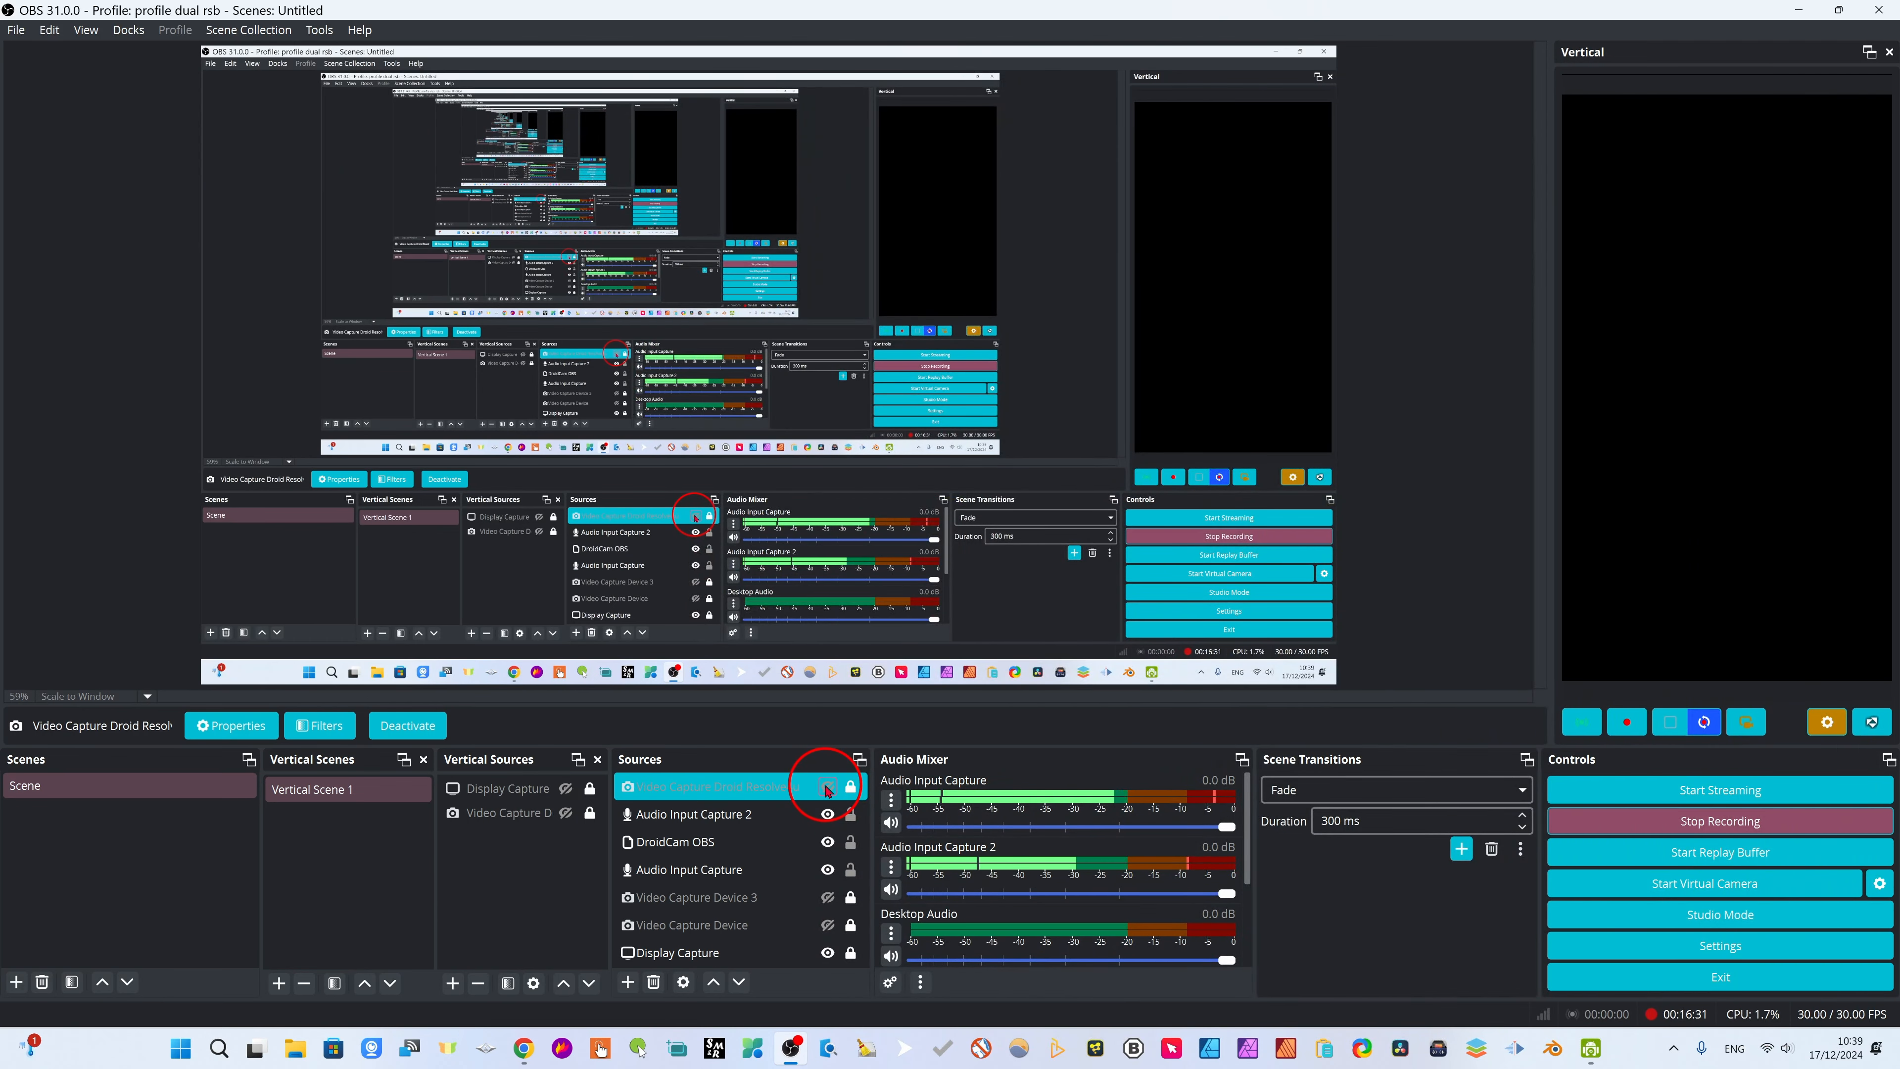
left_click(827, 787)
left_click(827, 787)
left_click(827, 787)
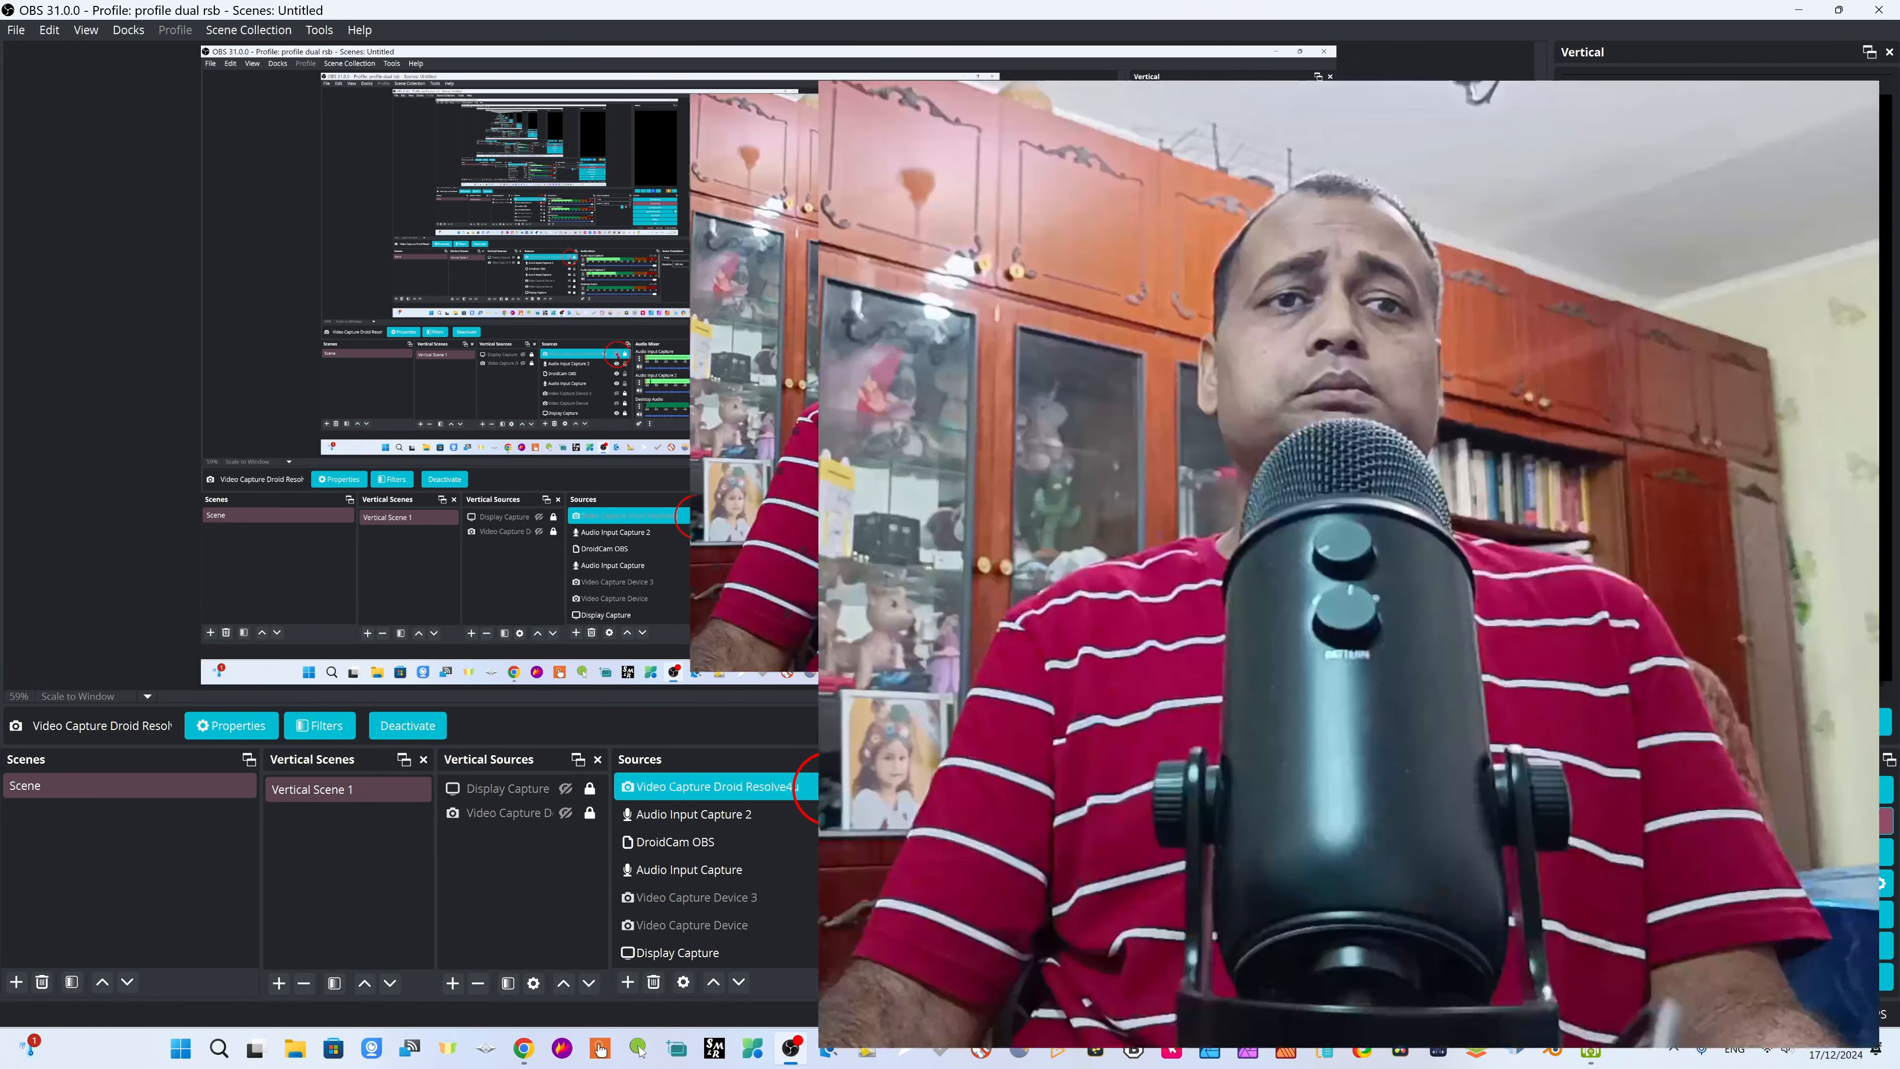
Unlock the Video Capture Droid Resolve4u source and shrink it into the canvas's lower-right corner, about 3277 px from the left and 1642 px from the top
left_click(846, 787)
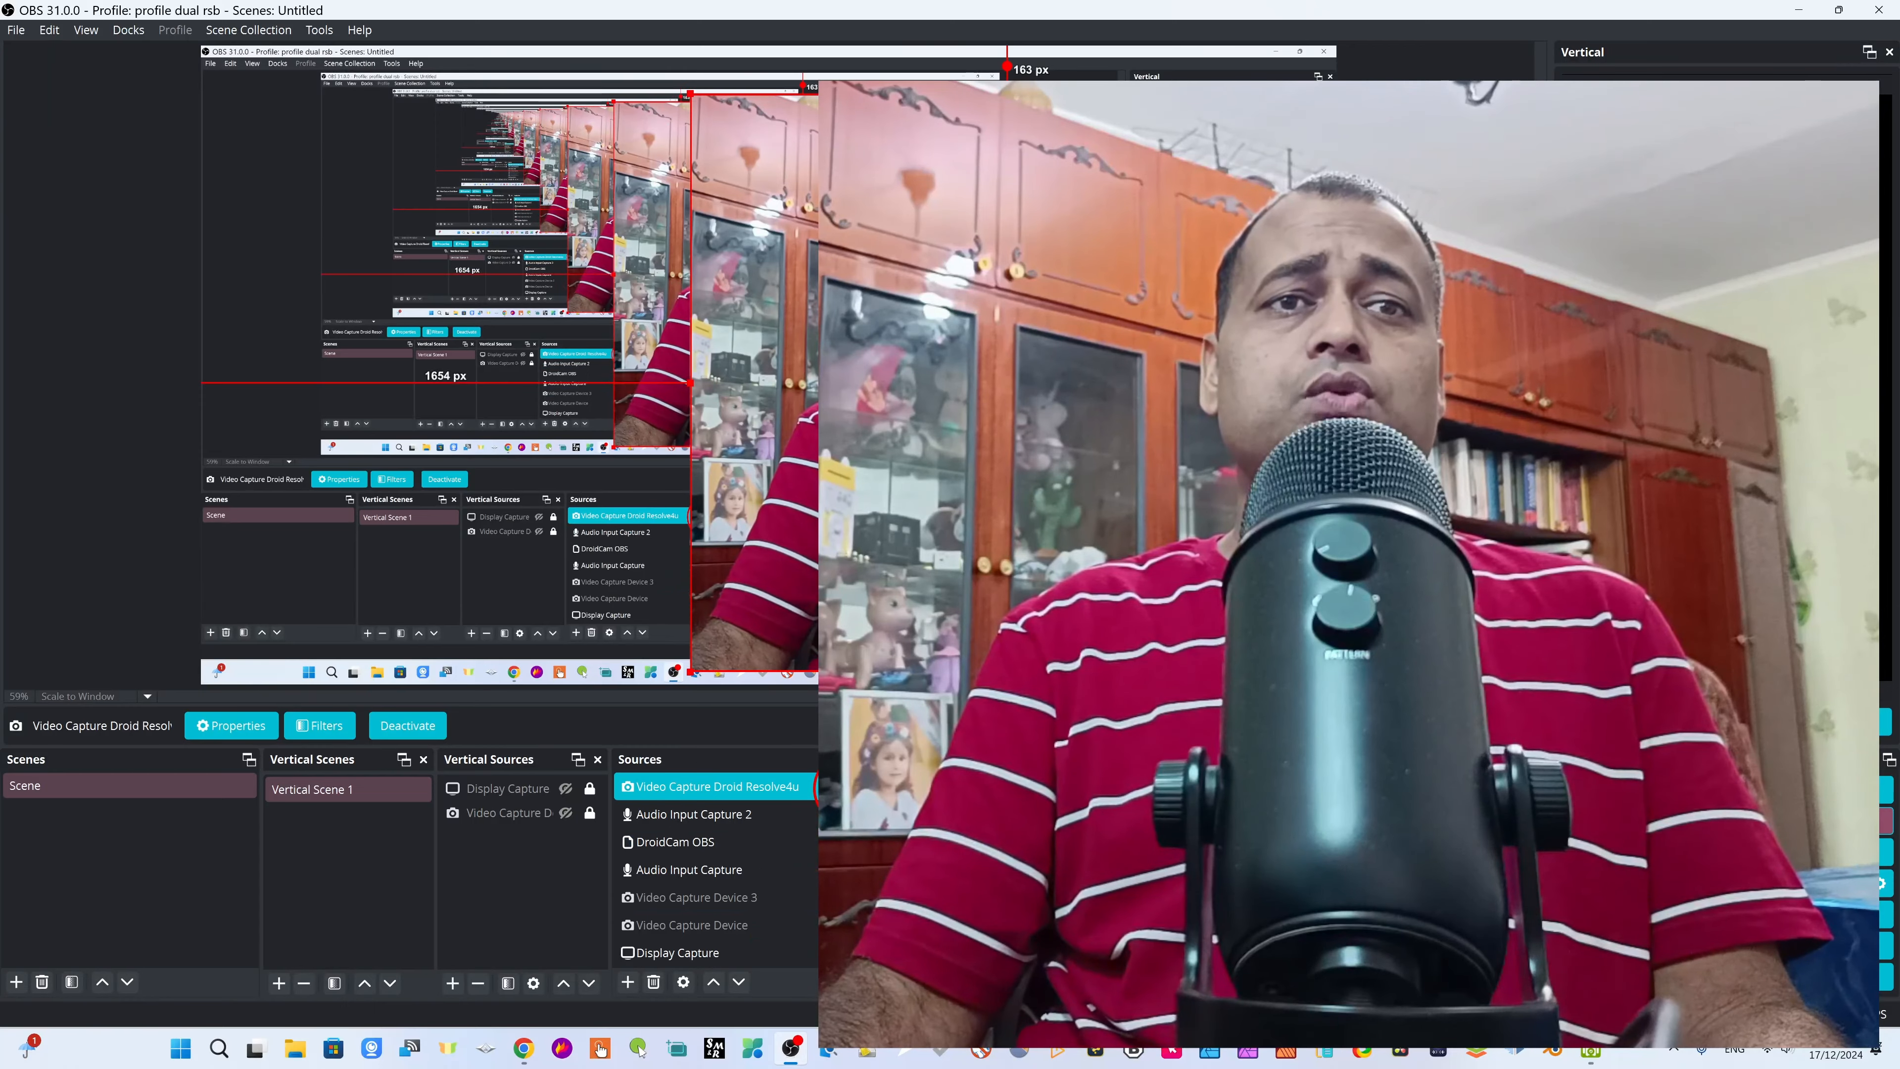
left_click(846, 788)
left_click(847, 788)
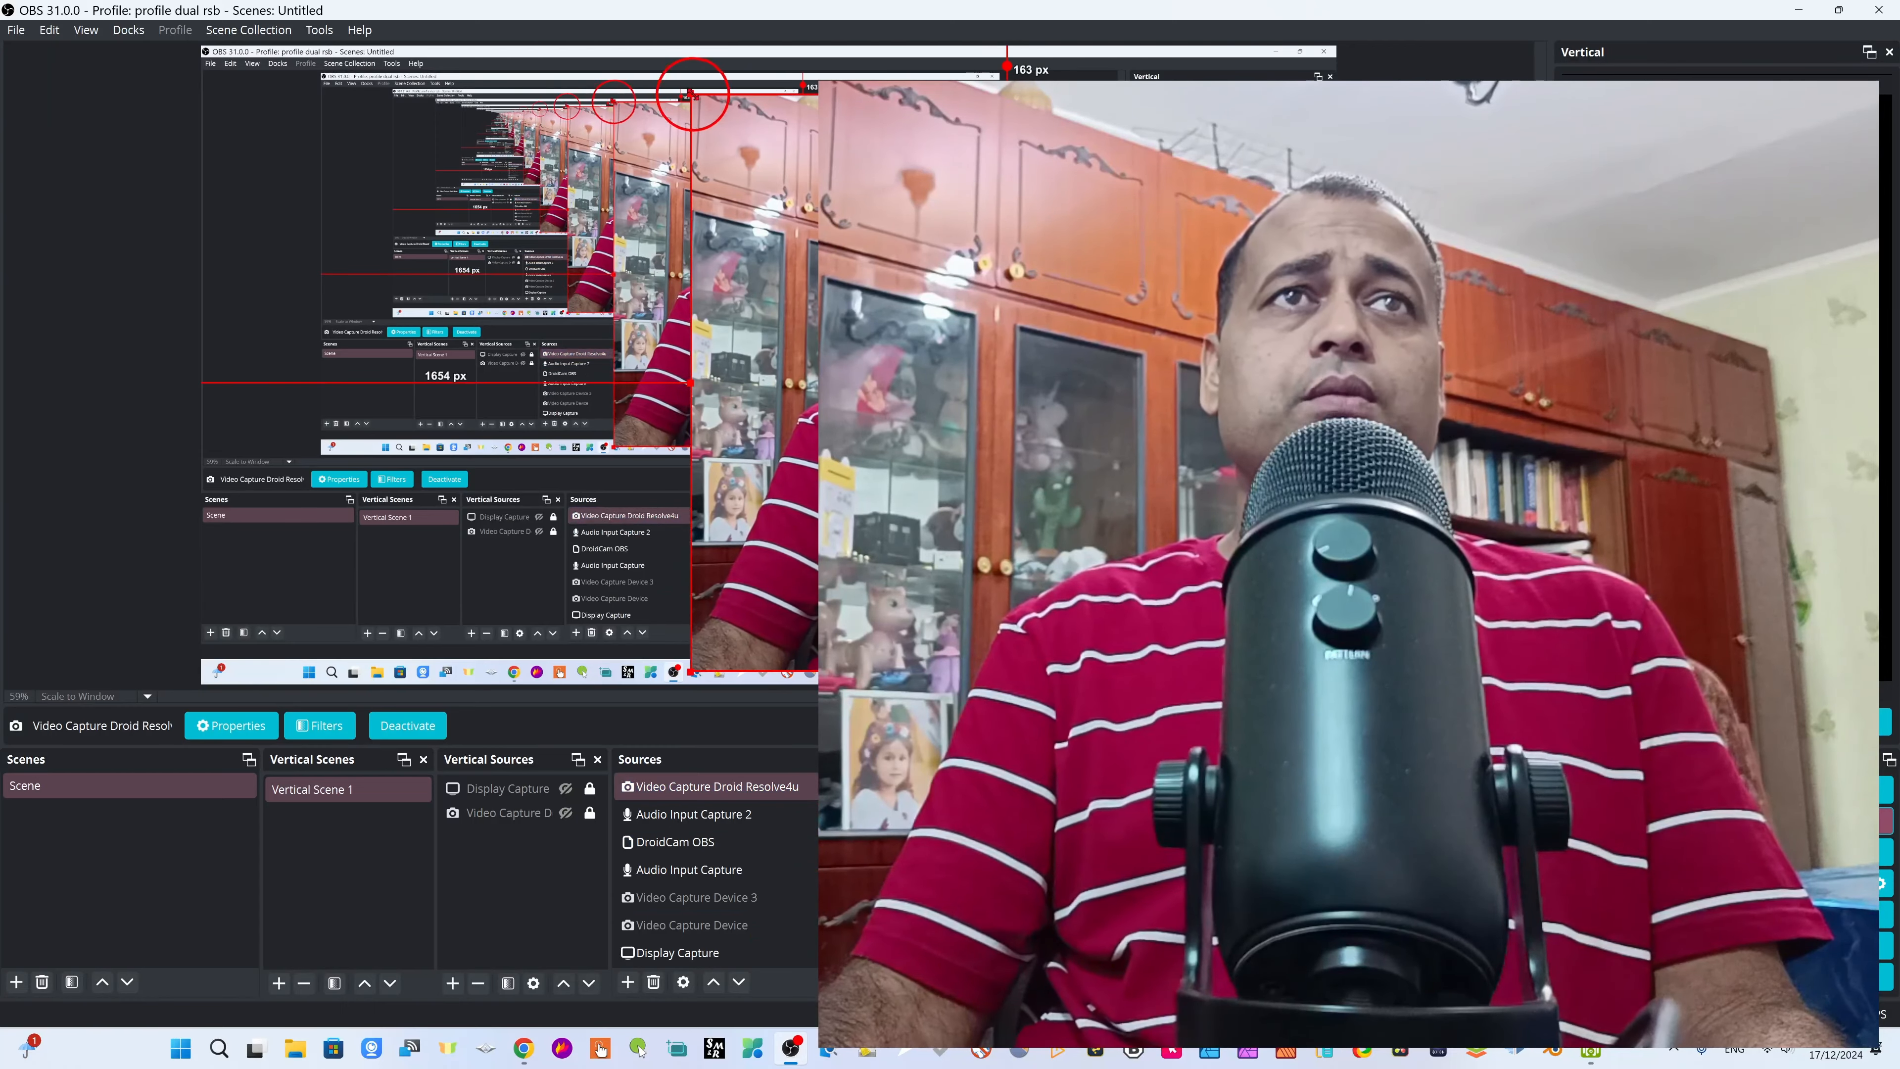
left_click_drag(690, 94, 894, 267)
left_click_drag(1166, 371, 1649, 813)
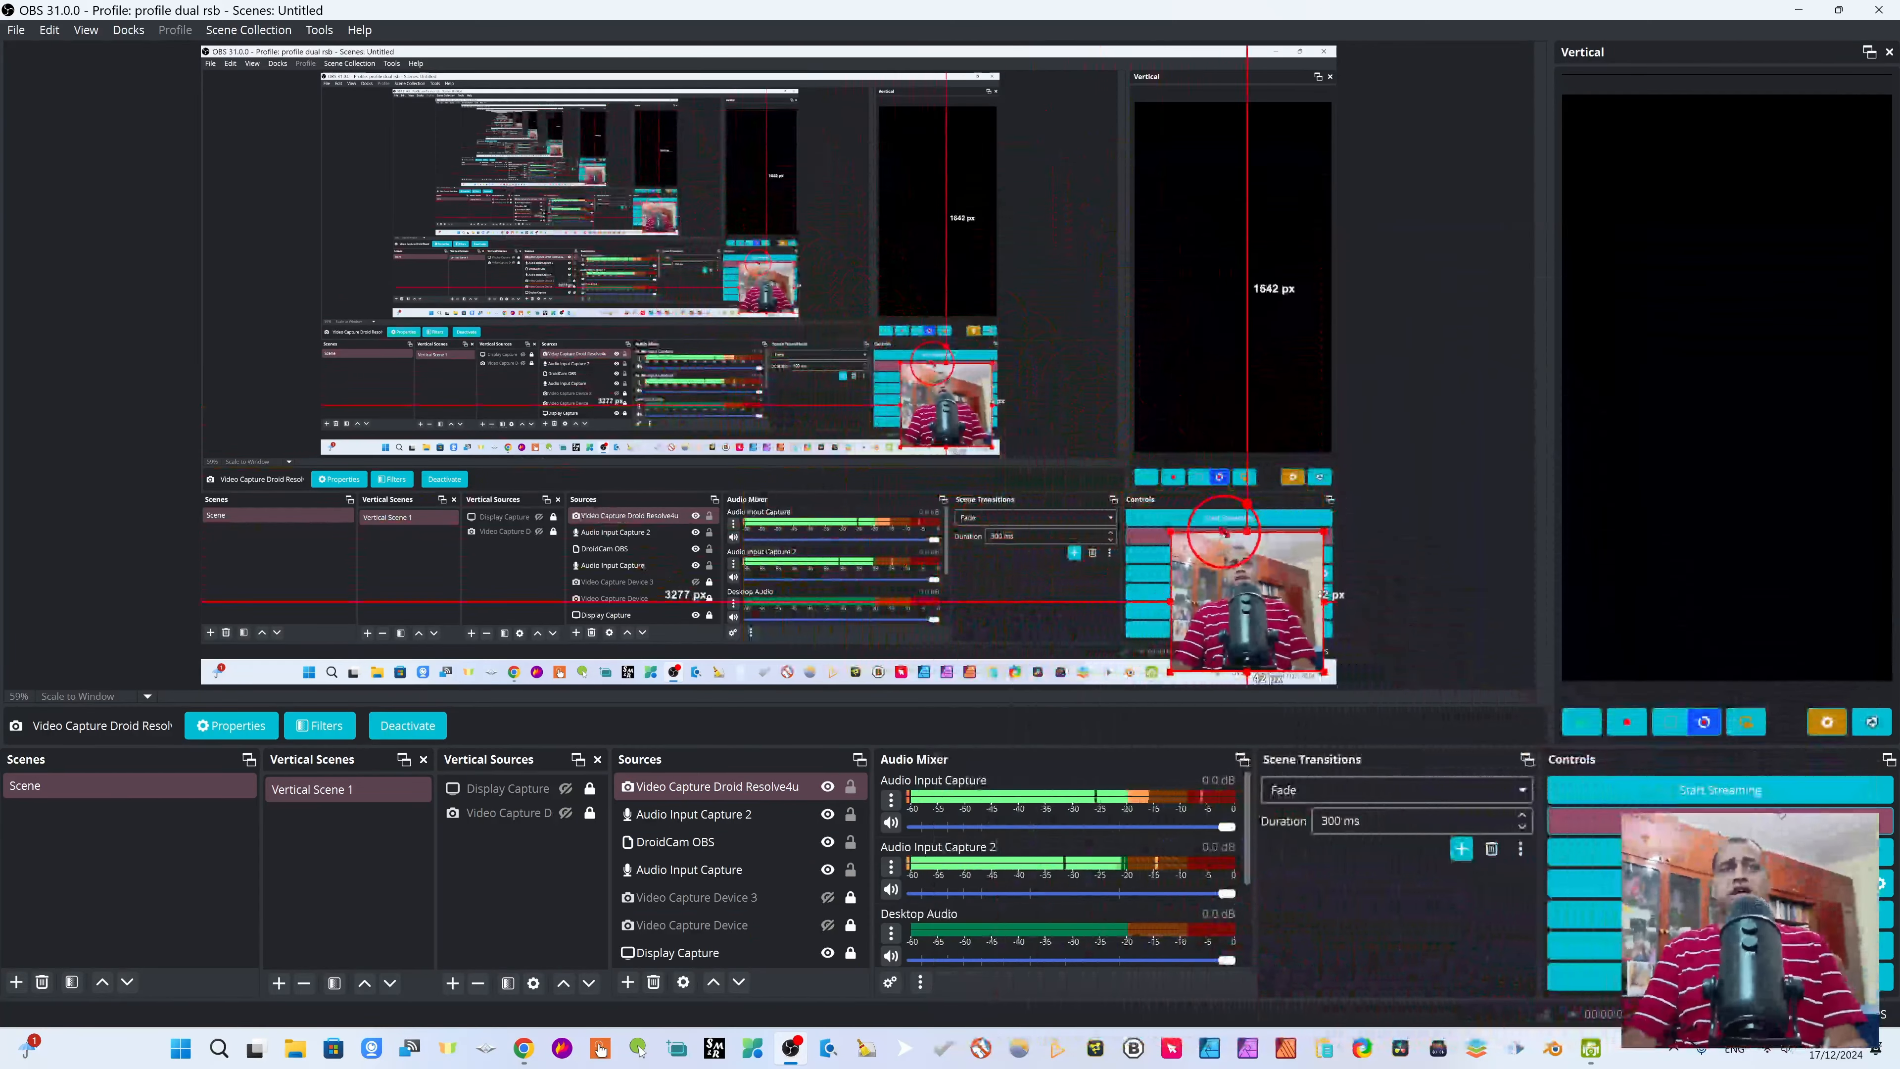